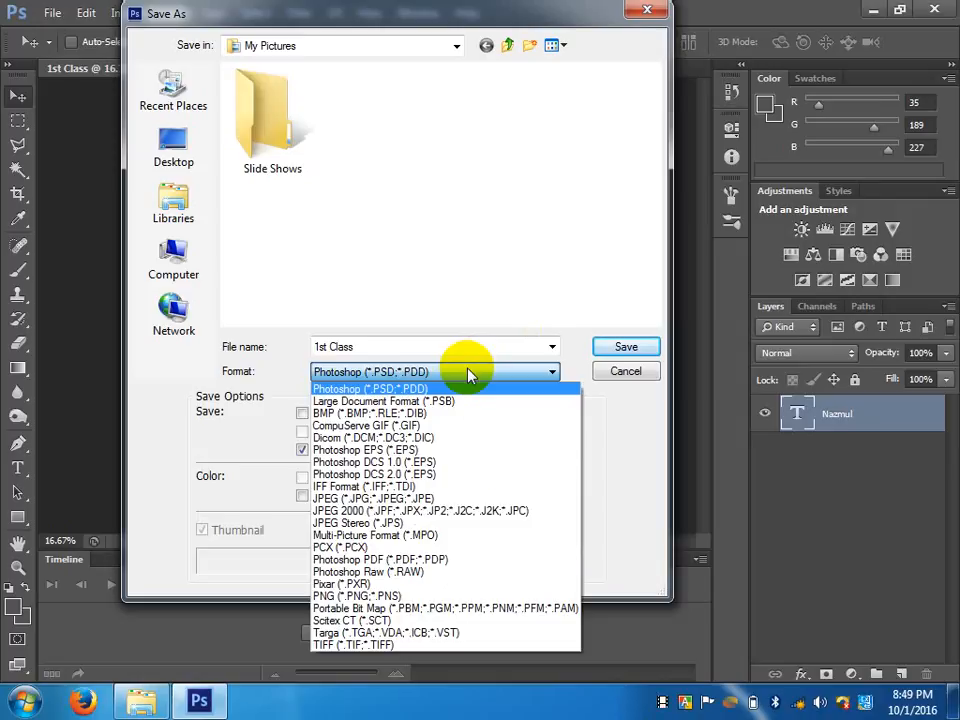
# - Choose the Photoshop (*.PSD;*.PDD) format for the 1st Class document and set the Desktop as its save location
pyautogui.click(455, 389)
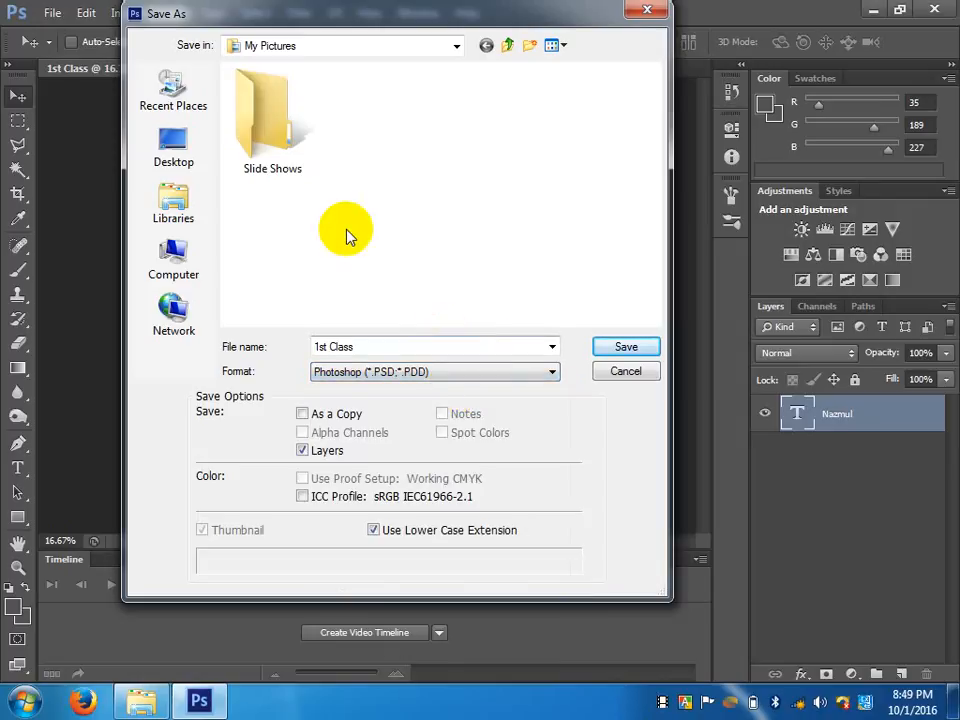
pyautogui.click(198, 266)
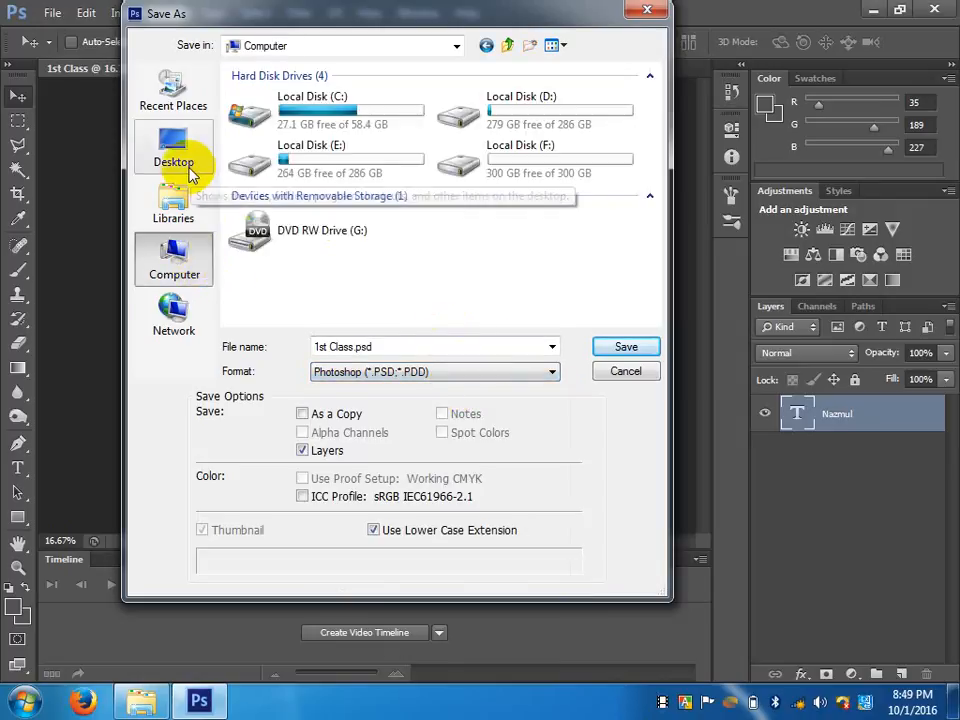
pyautogui.click(178, 160)
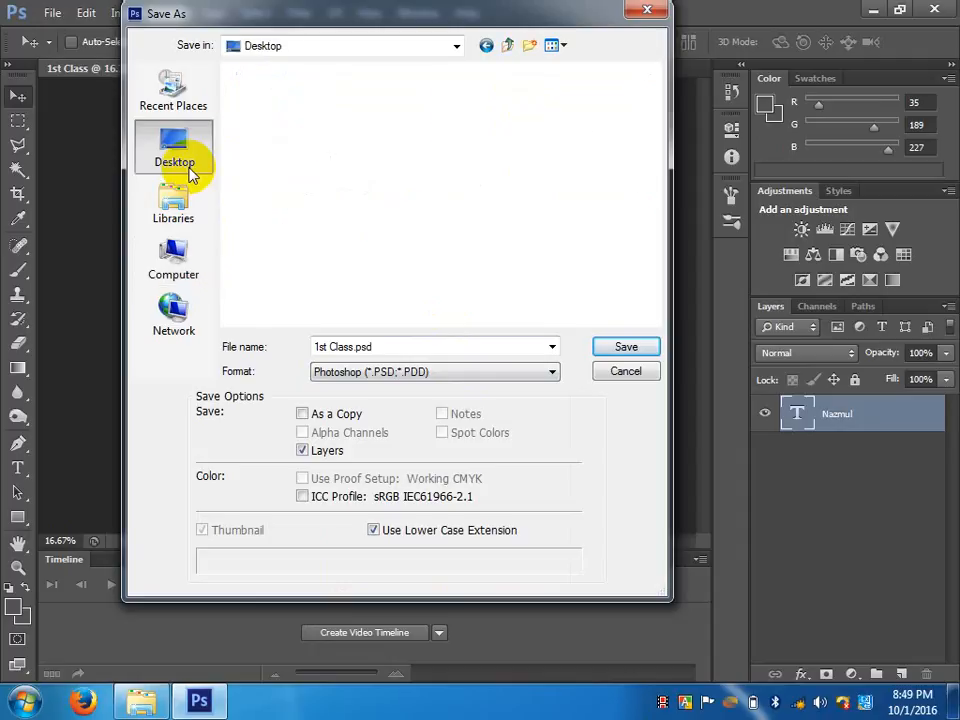
# - Create a new folder named "work file" on the Desktop and open it as the save location
pyautogui.rightClick(522, 222)
pyautogui.moveTo(624, 420)
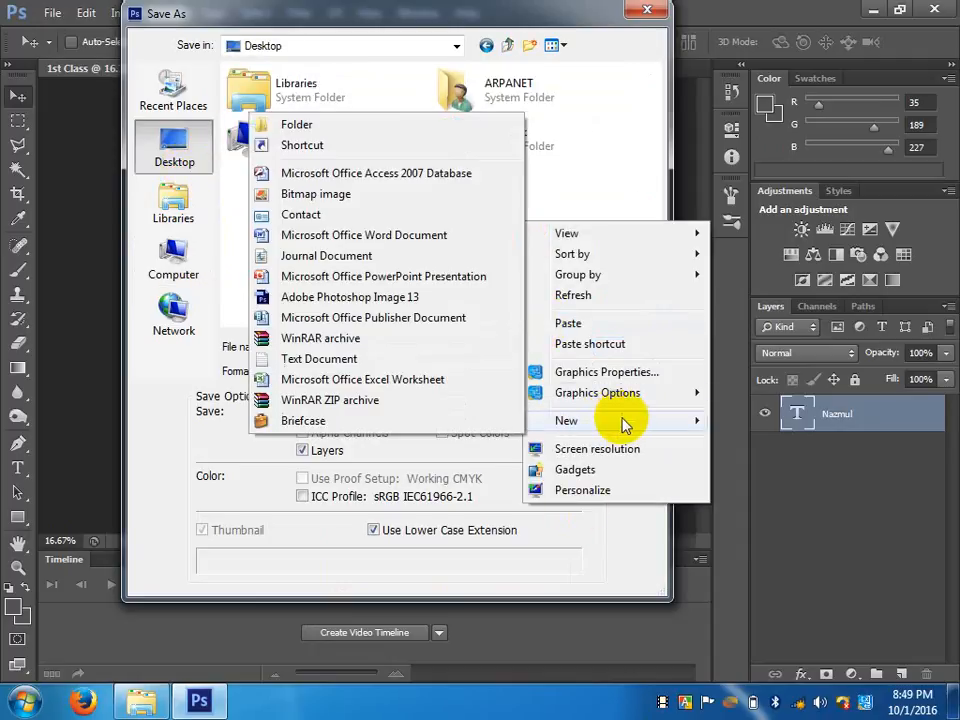
pyautogui.click(407, 125)
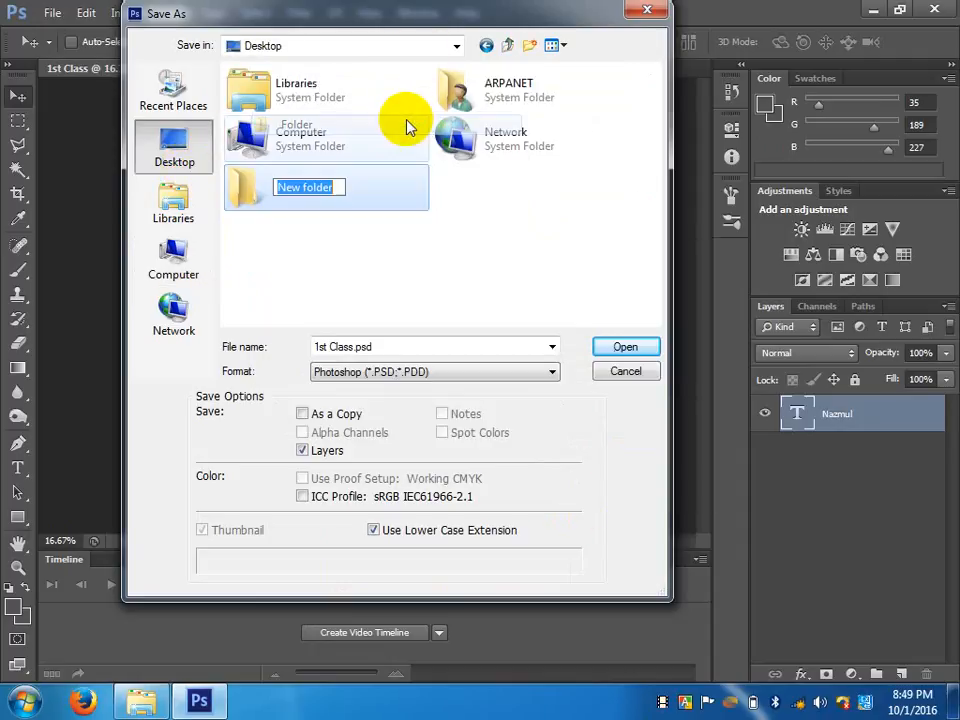
pyautogui.write('work')
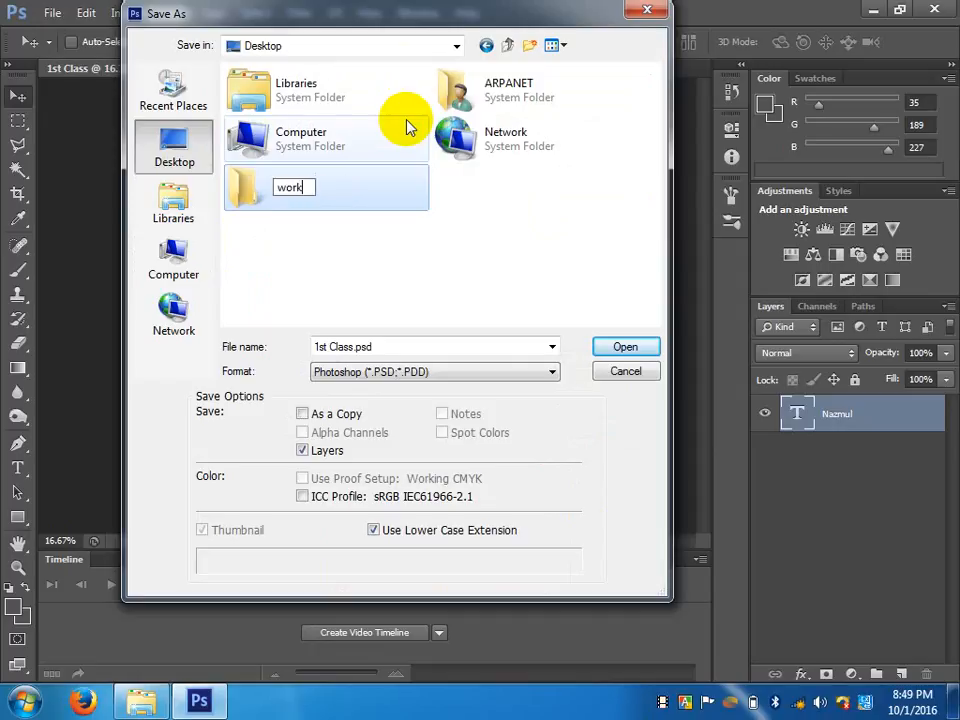
pyautogui.write(' file')
pyautogui.press('Return')
pyautogui.press('Return')
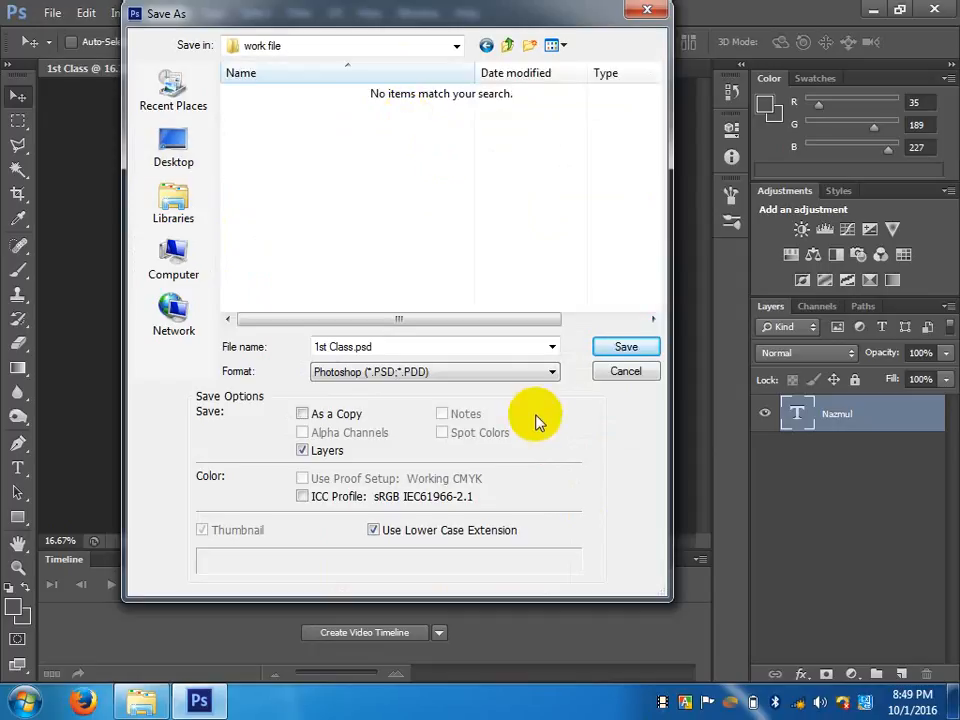
# - Save the document as 1st Class.psd in the work file folder with Maximize Compatibility enabled
pyautogui.click(620, 345)
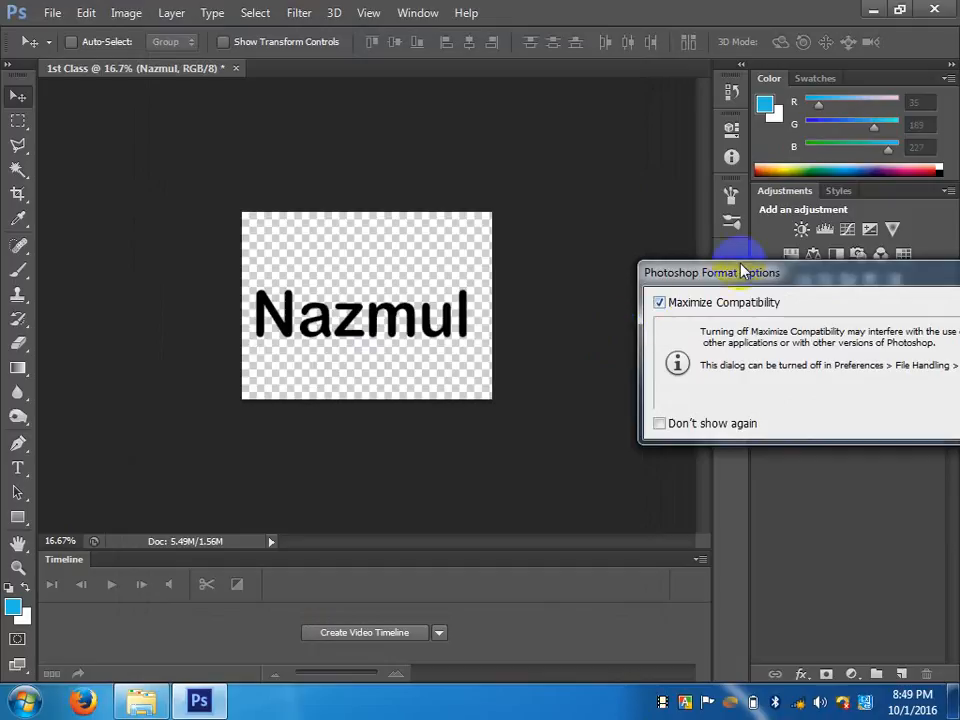
pyautogui.moveTo(744, 274); pyautogui.dragTo(456, 223)
pyautogui.click(799, 281)
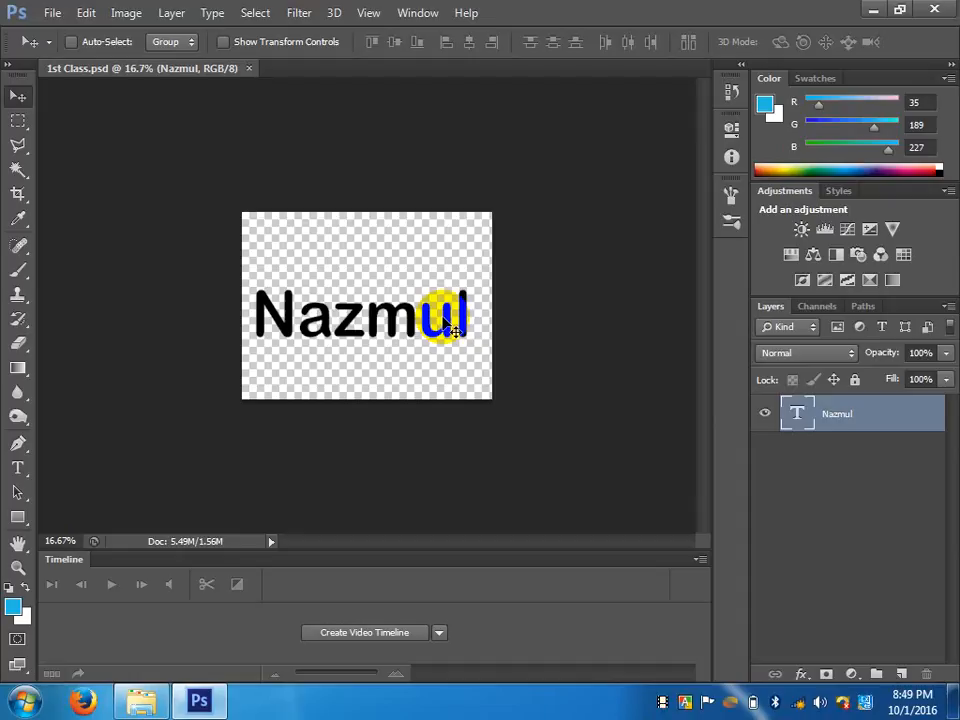
# - Close Photoshop and open the work file folder on the Windows desktop
pyautogui.click(932, 11)
pyautogui.click(352, 420)
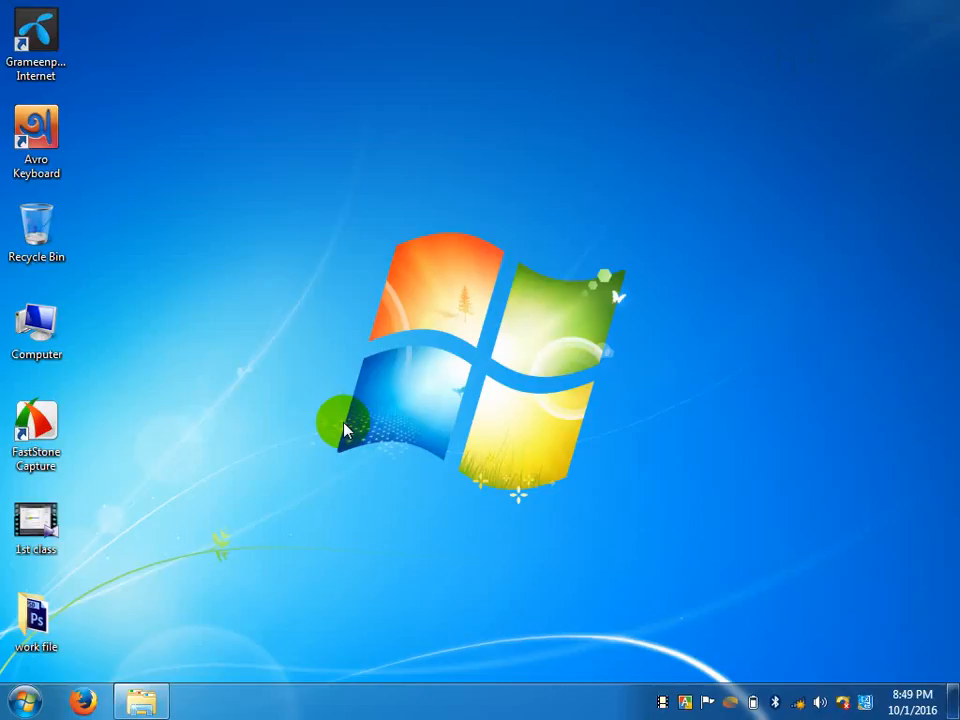
pyautogui.doubleClick(36, 625)
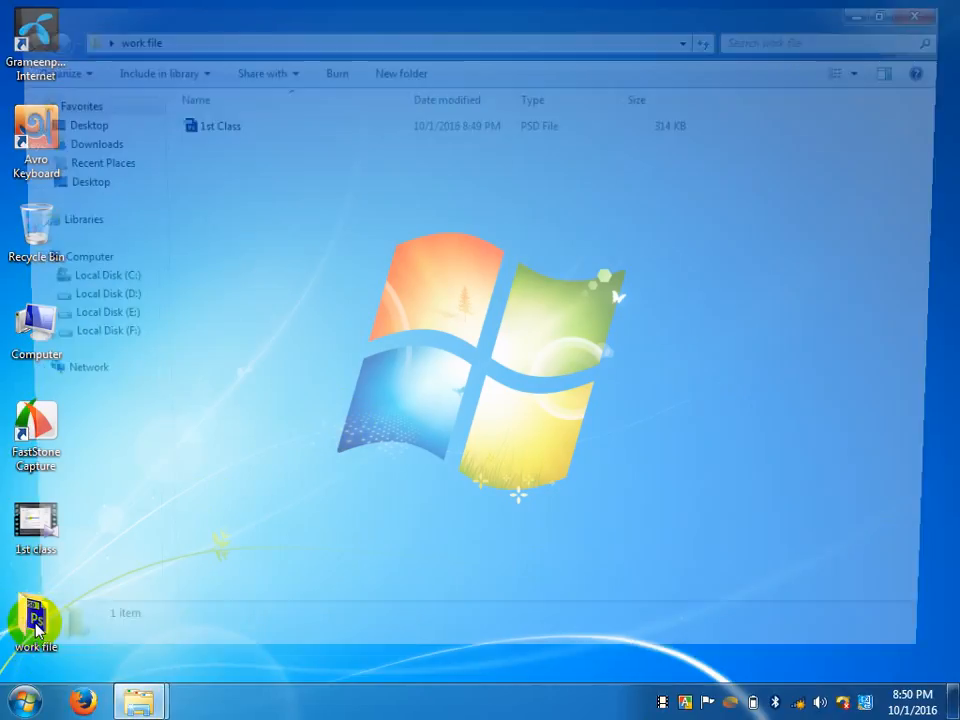
# - Try to open the 1st Class PSD file using the Web service to find a program, and close the browser
pyautogui.click(220, 123)
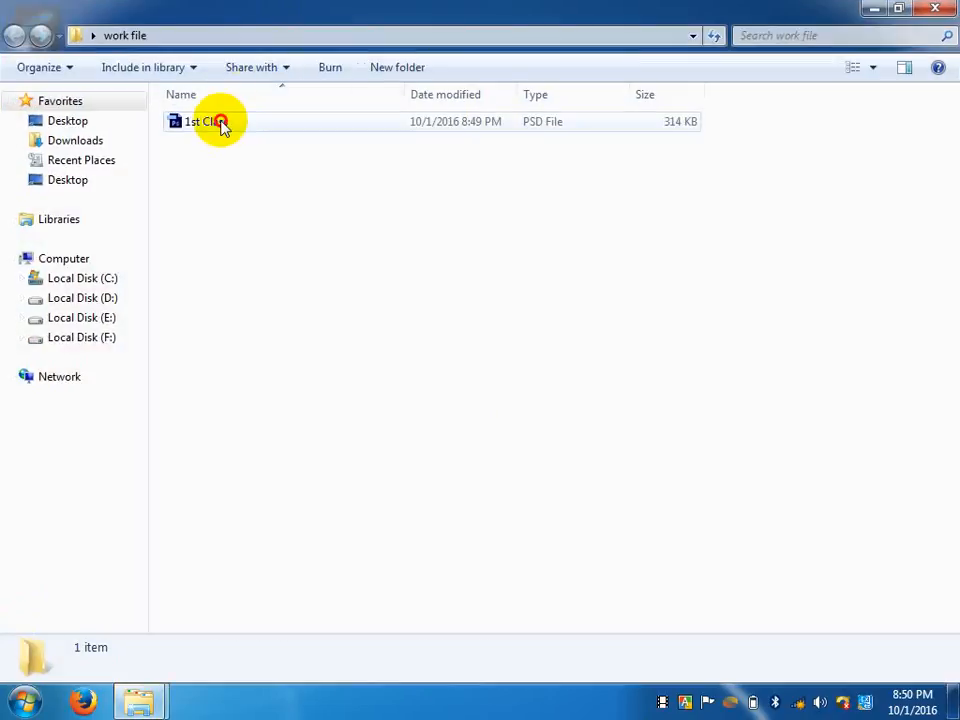
pyautogui.doubleClick(220, 123)
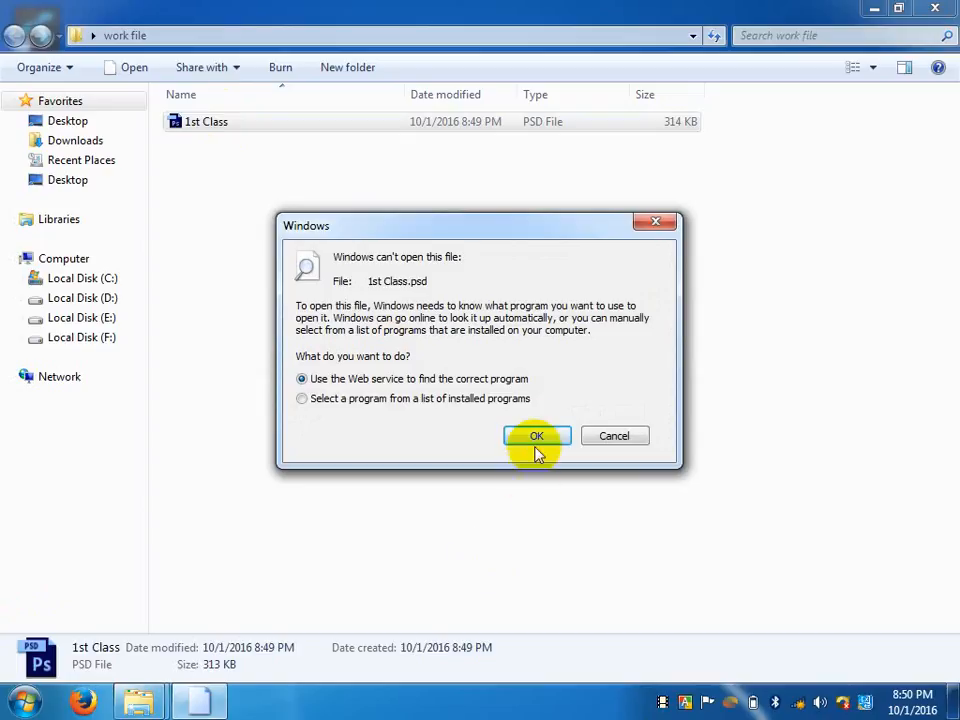
pyautogui.click(537, 440)
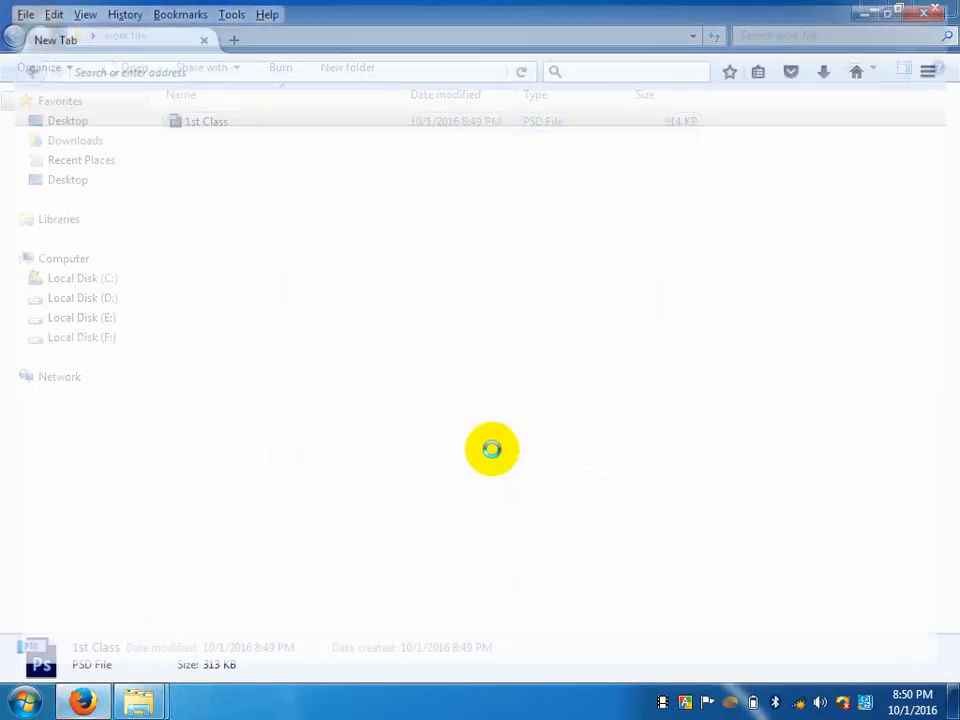
pyautogui.click(935, 8)
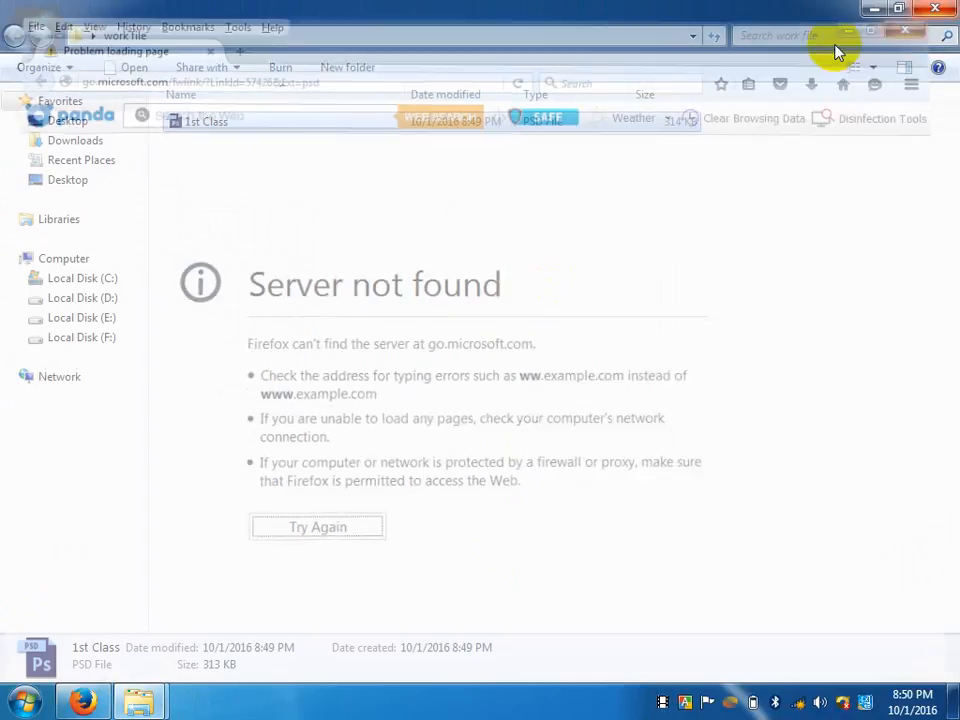
# - Try to open the 1st Class file by selecting a program from the list of installed programs
pyautogui.rightClick(212, 123)
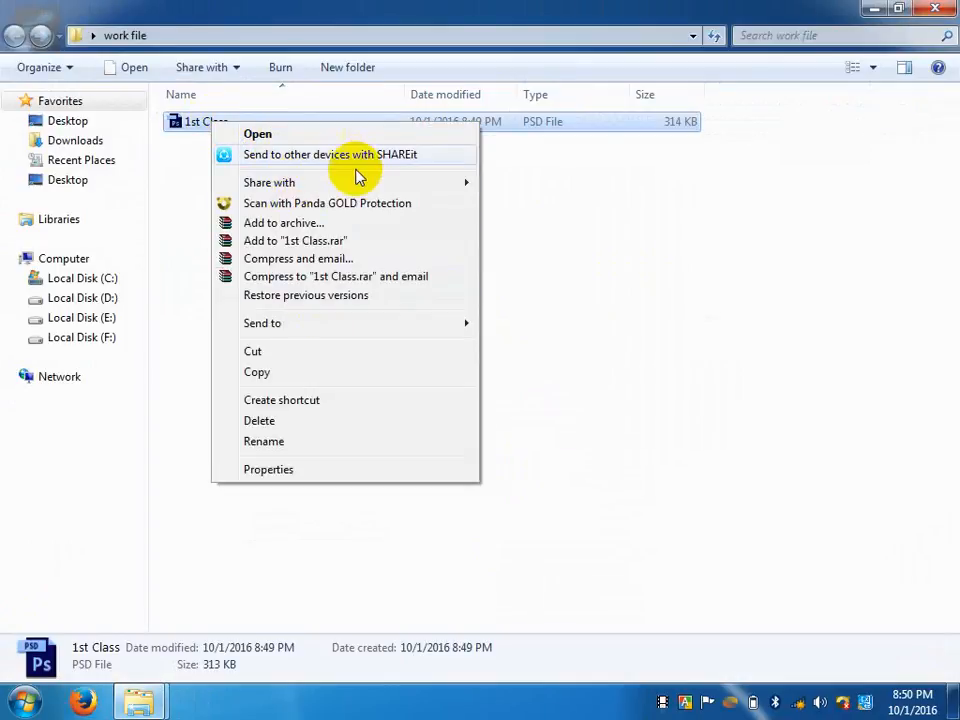
pyautogui.click(355, 133)
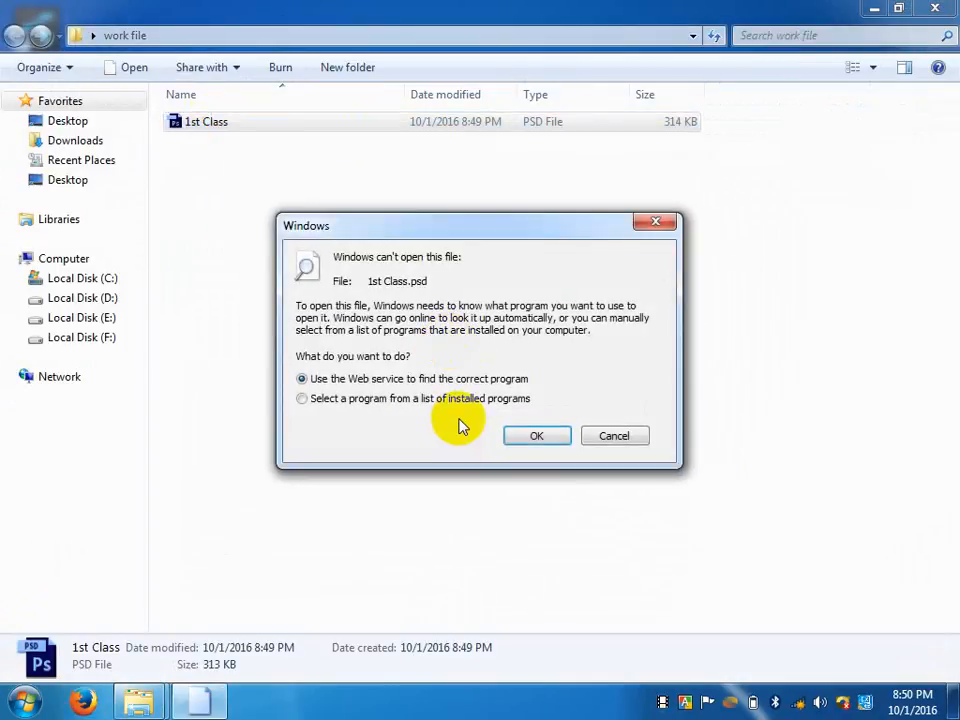
pyautogui.click(456, 399)
pyautogui.click(530, 436)
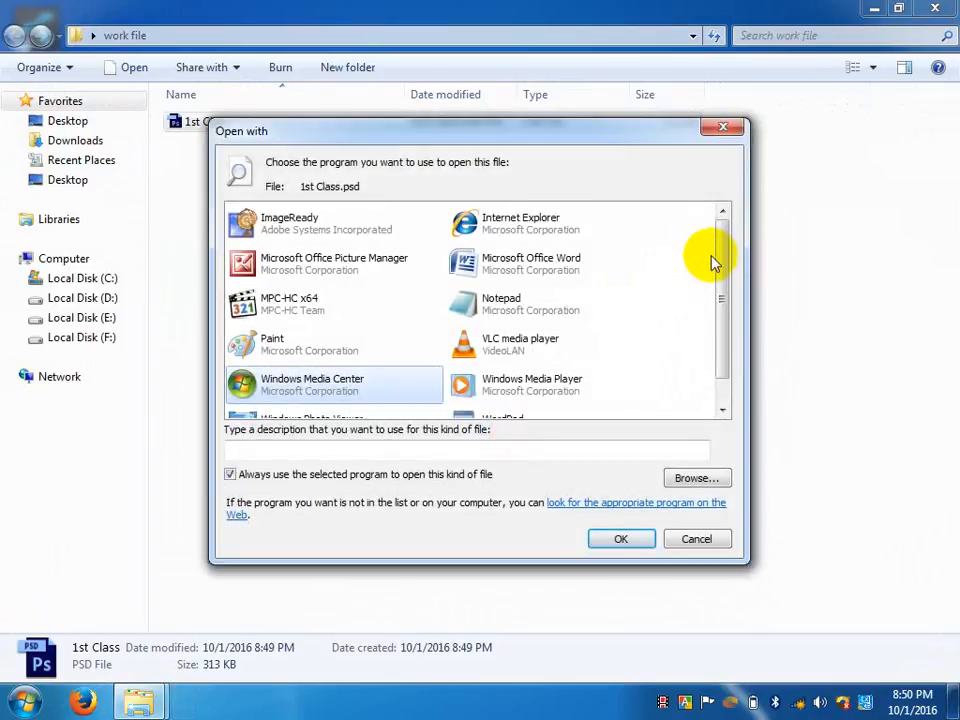
pyautogui.moveTo(720, 261); pyautogui.dragTo(713, 379)
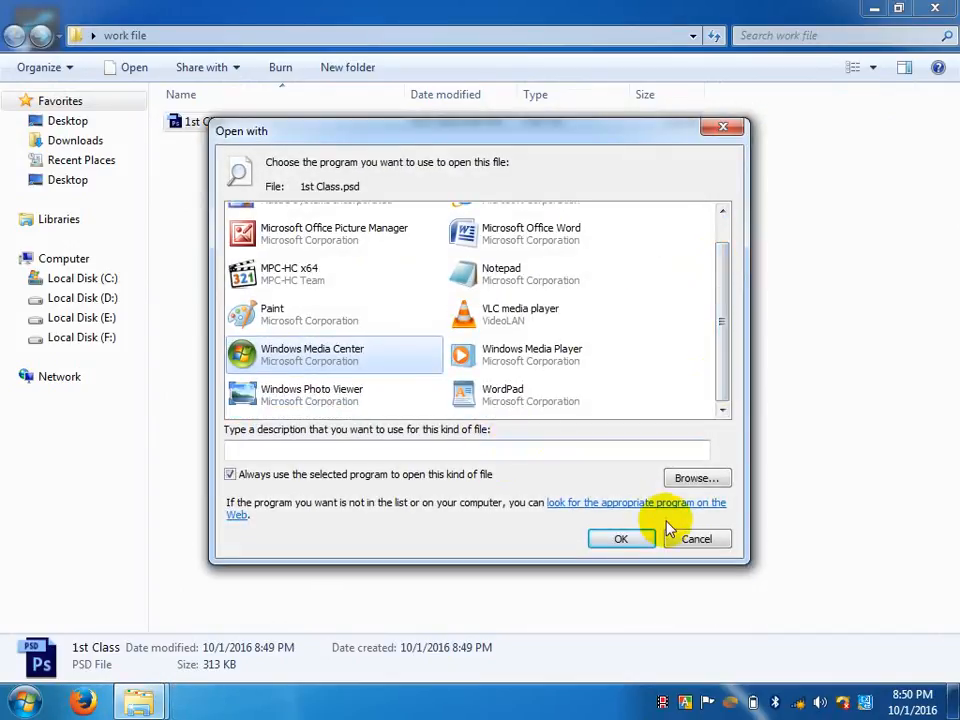
# - Browse Program Files (x86), its Adobe folder and Program Files for the Photoshop program, and close the Open with dialogs
pyautogui.click(692, 476)
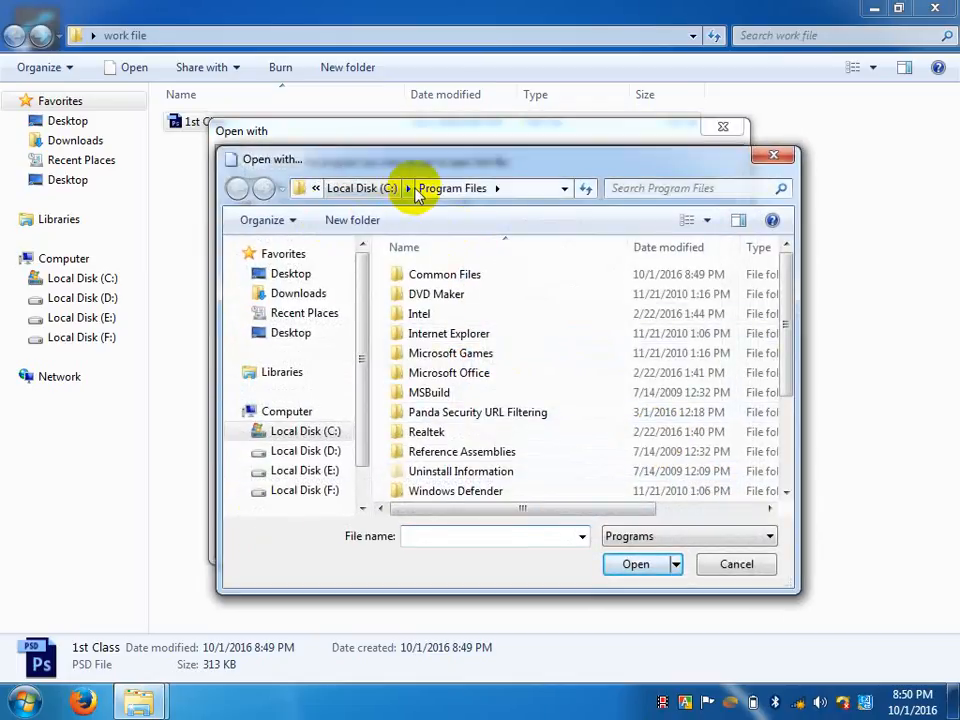
pyautogui.click(385, 189)
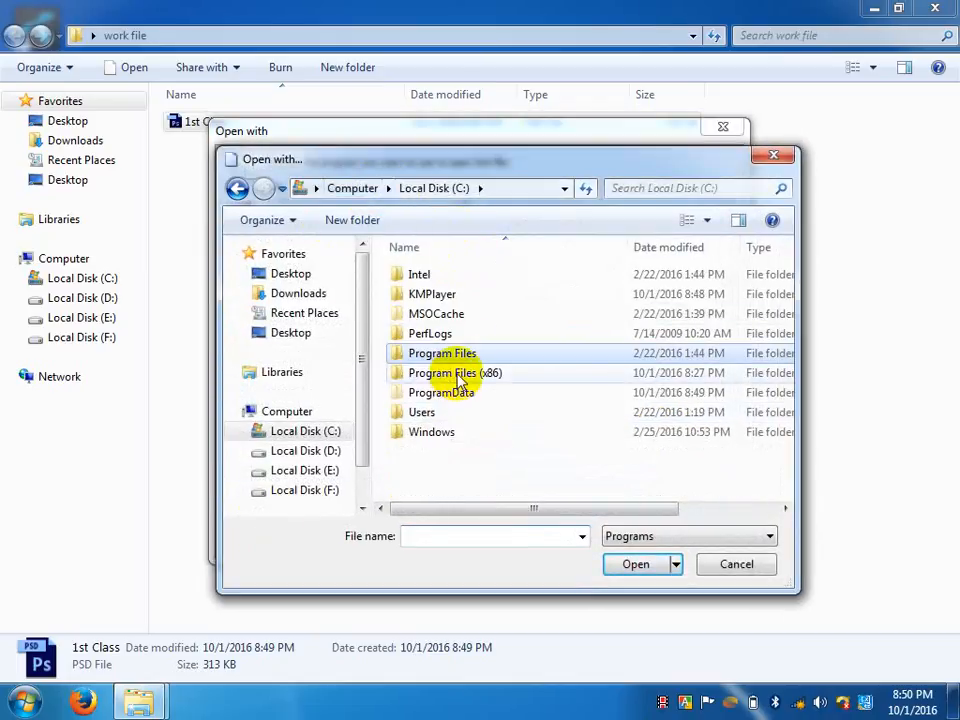
pyautogui.doubleClick(456, 373)
pyautogui.doubleClick(448, 275)
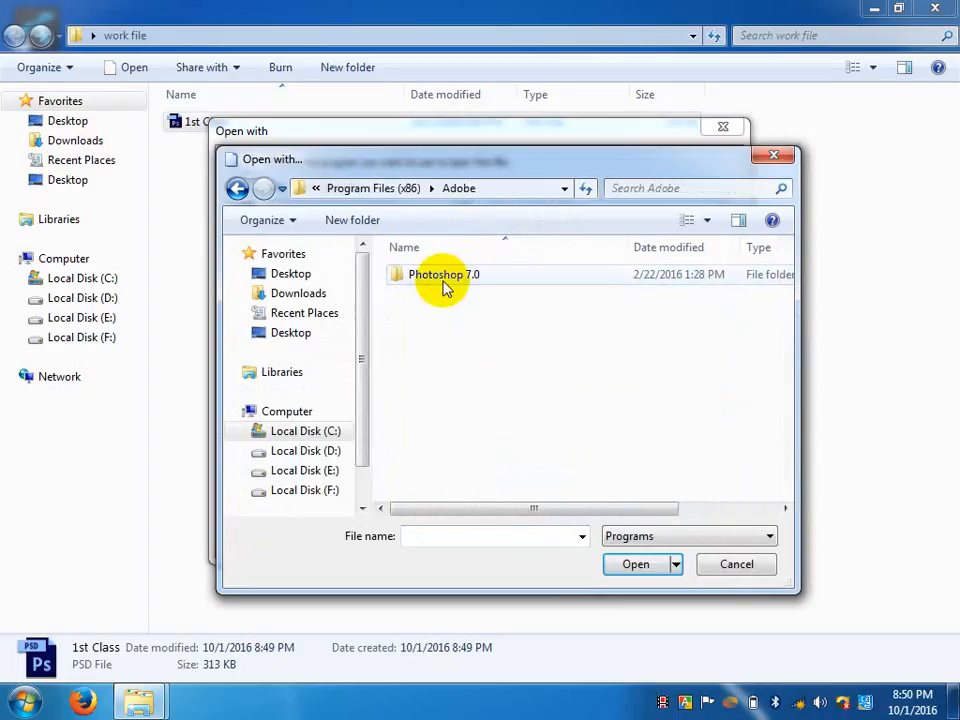
pyautogui.click(446, 282)
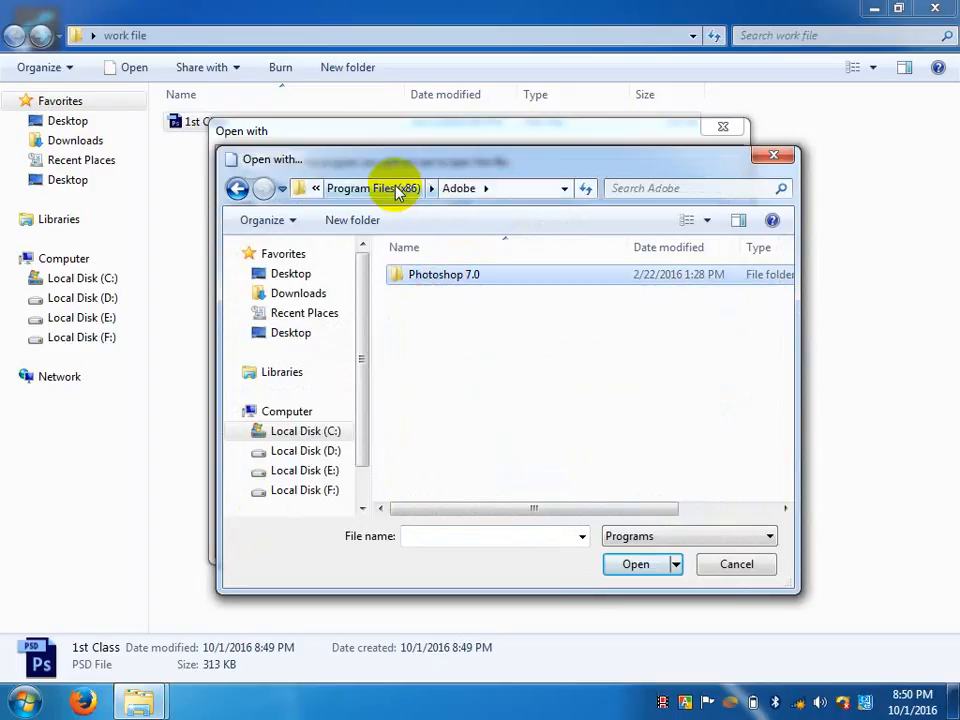
pyautogui.click(400, 189)
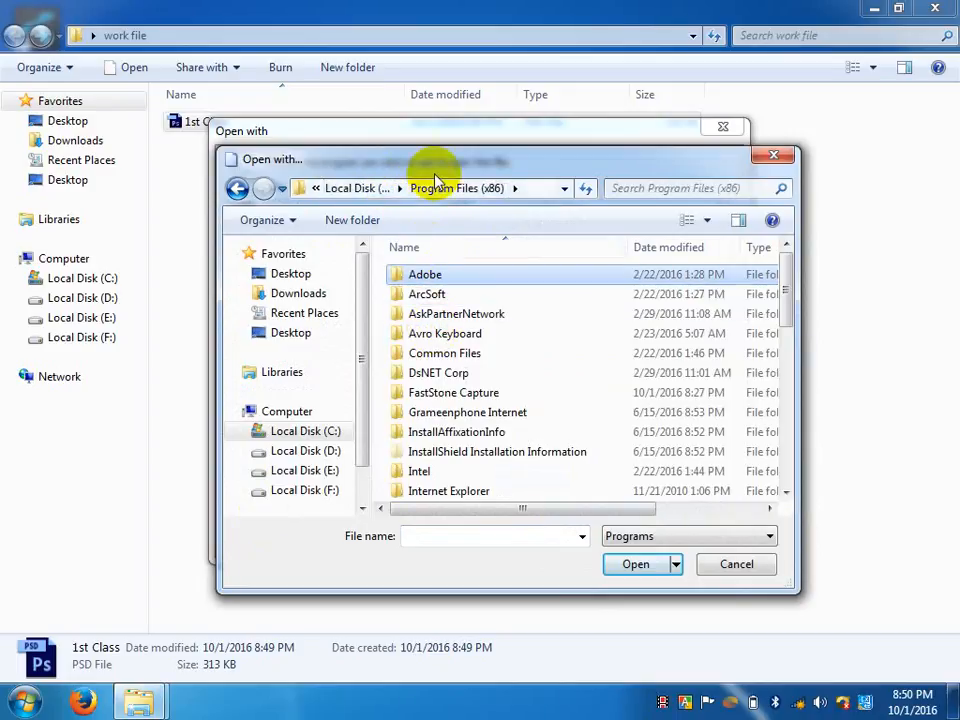
pyautogui.click(363, 188)
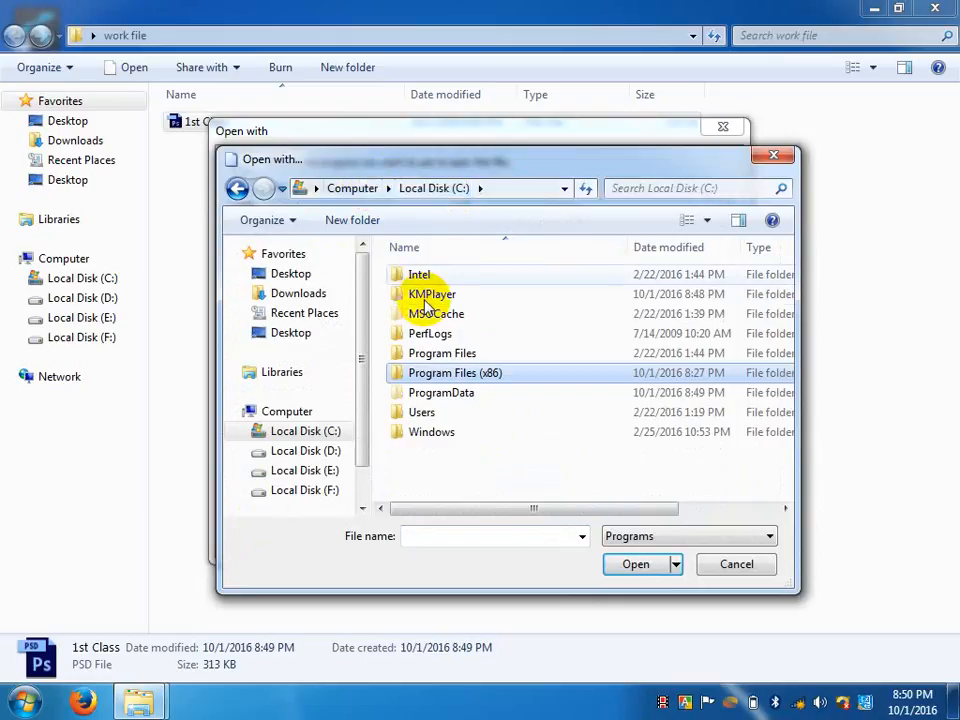
pyautogui.doubleClick(439, 354)
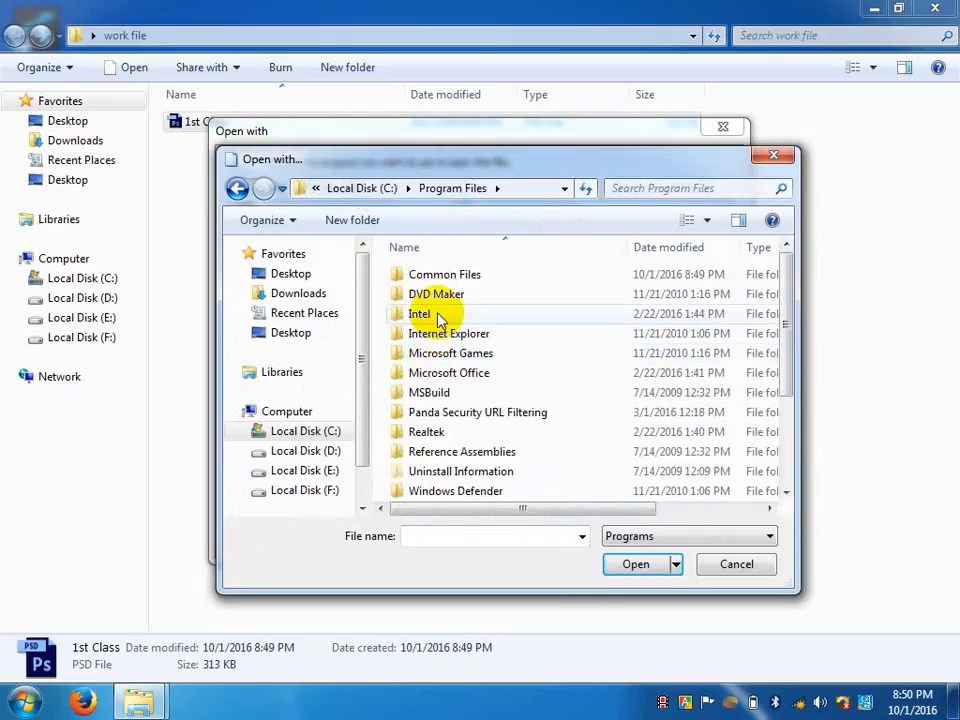
pyautogui.press('BackSpace')
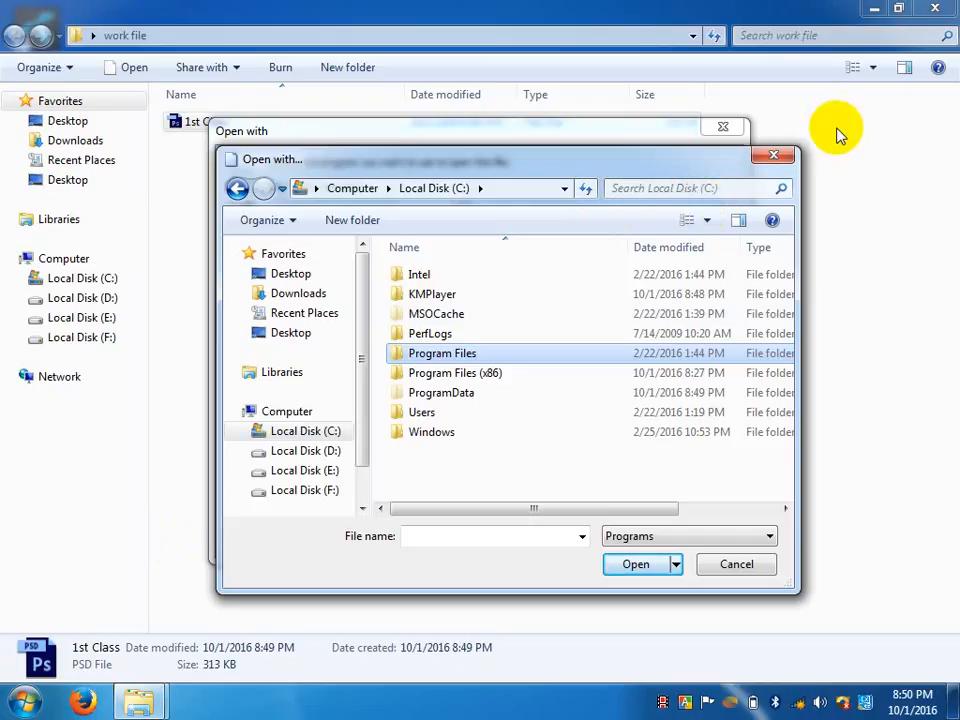
pyautogui.click(781, 160)
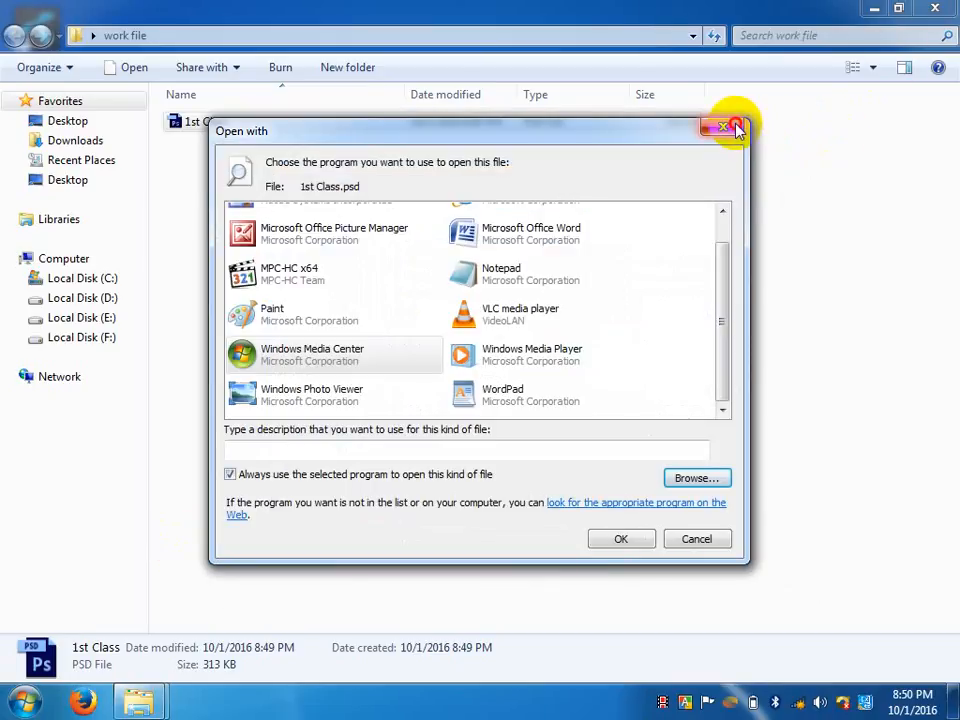
pyautogui.click(735, 133)
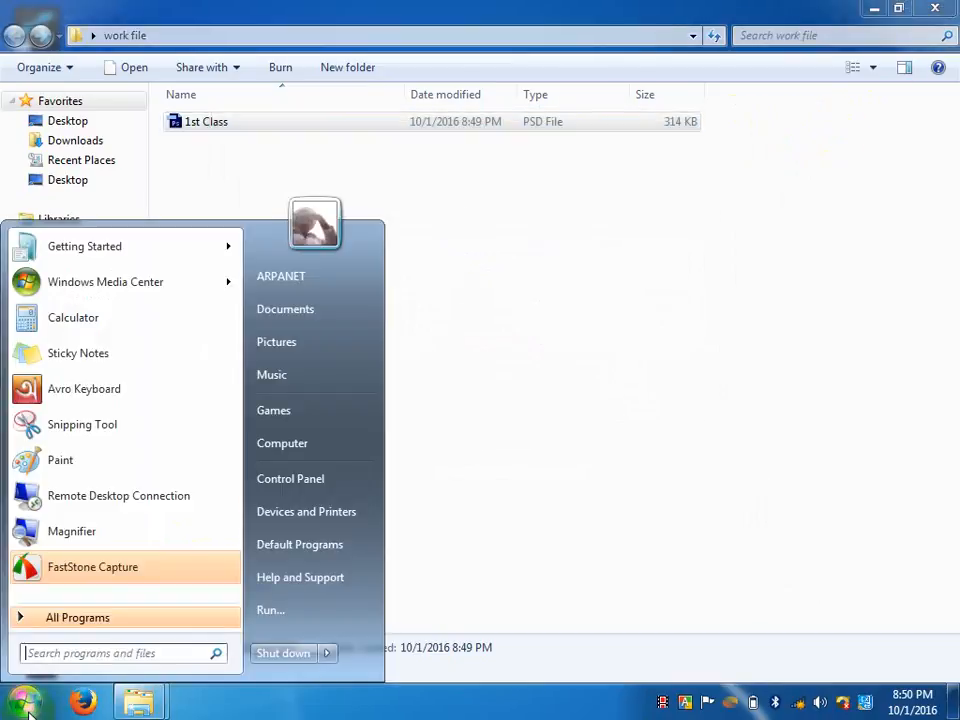
# - Search the programs and files on the computer for "photo" and look through the results for Photoshop
pyautogui.click(24, 700)
pyautogui.write('p')
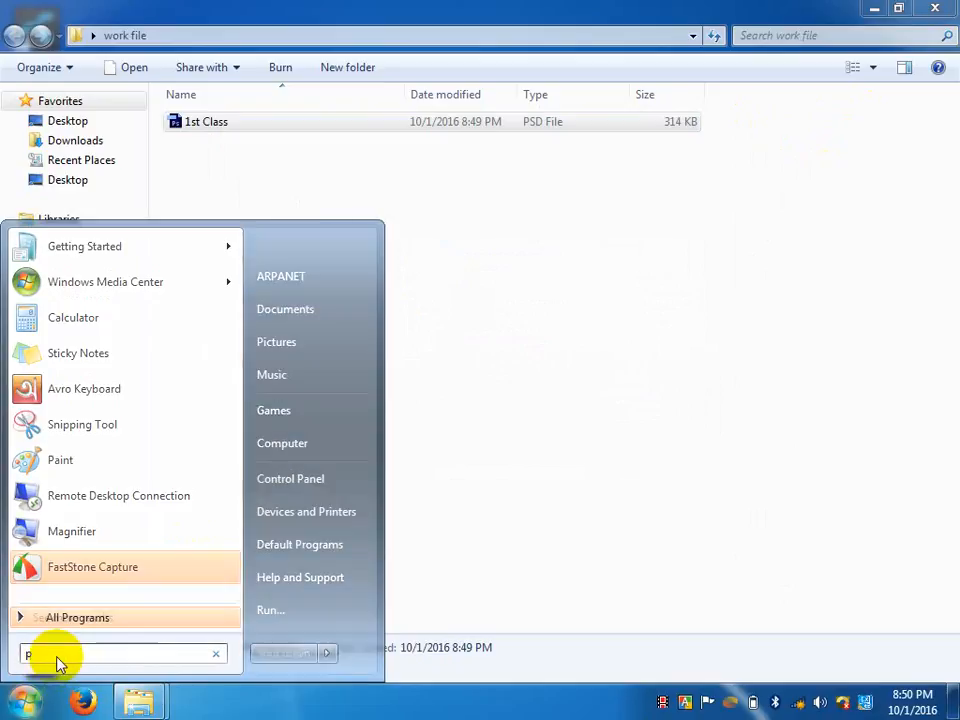
pyautogui.write('hoto')
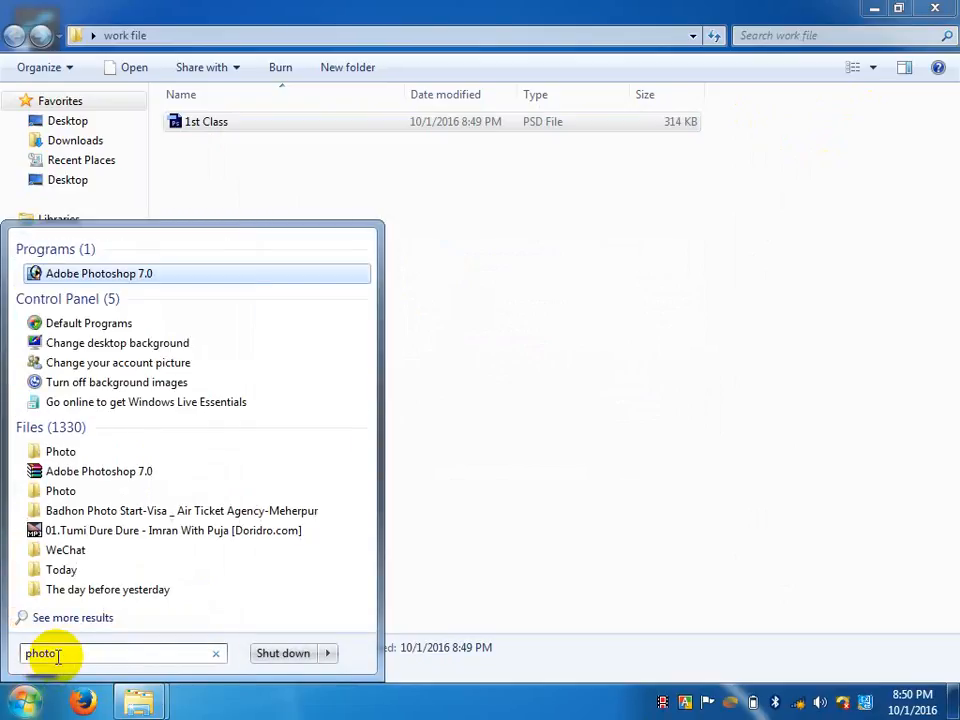
pyautogui.press('Down')
pyautogui.press('Down')
pyautogui.press('Down')
pyautogui.press('Down')
pyautogui.press('Down')
pyautogui.press('Down')
pyautogui.press('Down')
pyautogui.press('Down')
pyautogui.press('Down')
pyautogui.press('Down')
pyautogui.press('Down')
pyautogui.press('Down')
pyautogui.press('Down')
pyautogui.press('Down')
pyautogui.press('Down')
pyautogui.press('Down')
pyautogui.press('Down')
pyautogui.press('Down')
pyautogui.press('Down')
pyautogui.press('Down')
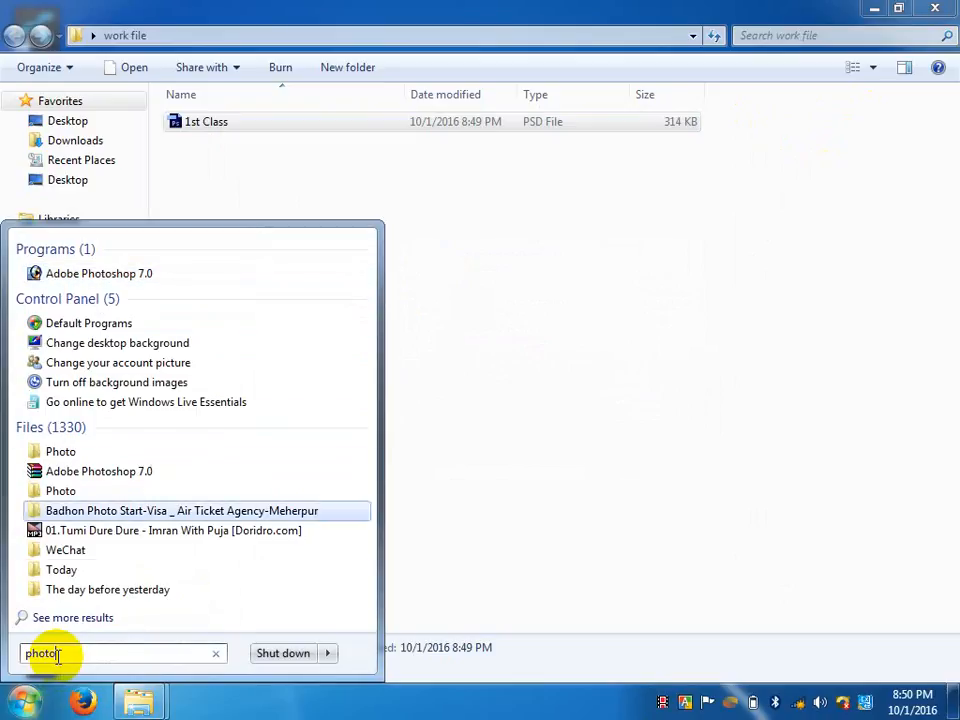
pyautogui.press('Up')
pyautogui.press('Up')
pyautogui.press('Up')
pyautogui.press('Up')
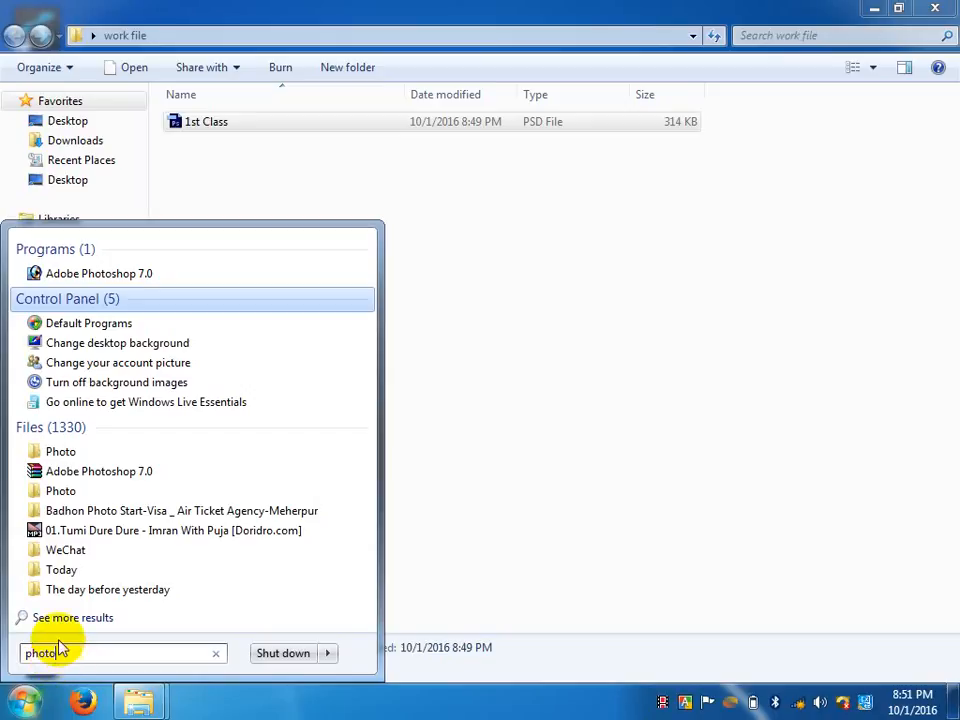
# - Dismiss the program search and minimize the work file folder window to show the desktop
pyautogui.click(512, 403)
pyautogui.click(512, 403)
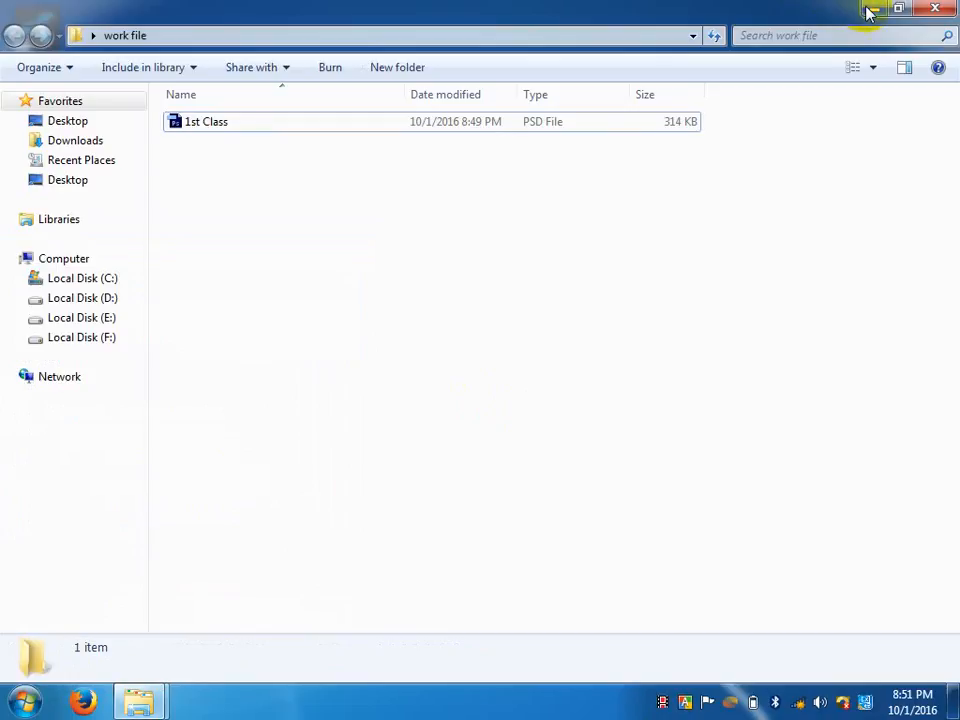
pyautogui.click(869, 10)
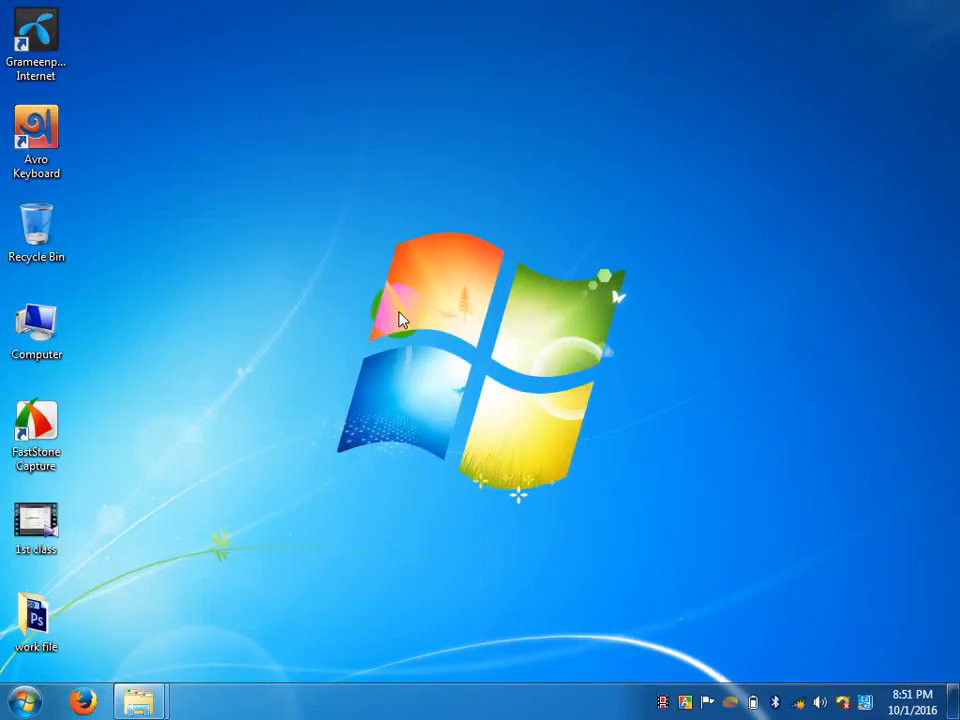
# - Launch PhotoshopCS6Portable from the Photoshop folder on Local Disk (D:) and minimize that folder window
pyautogui.doubleClick(49, 345)
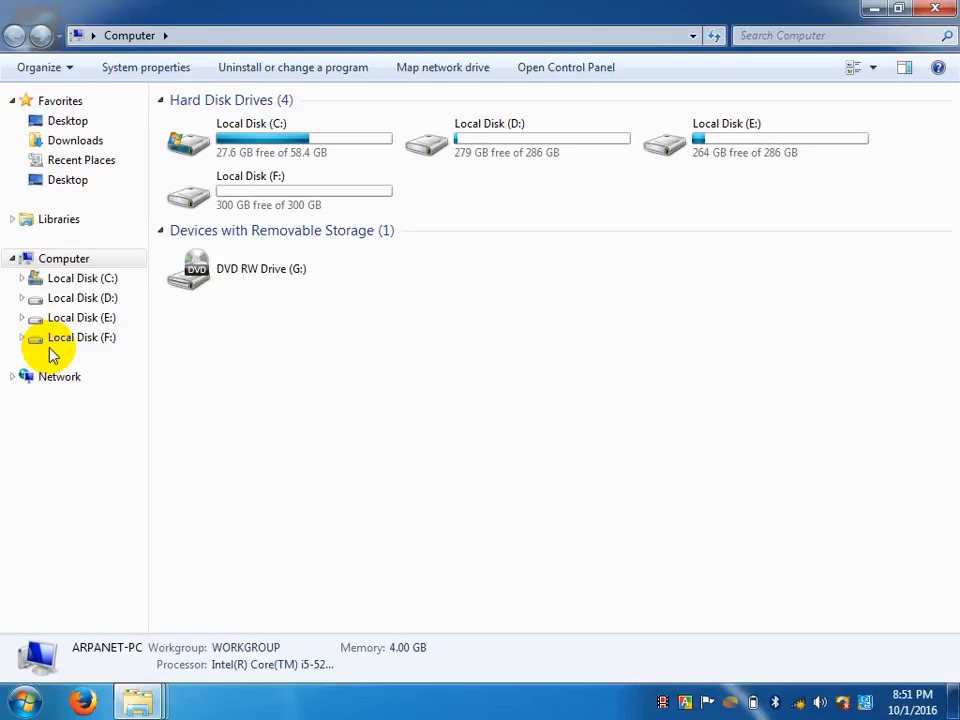
pyautogui.click(478, 152)
pyautogui.doubleClick(478, 152)
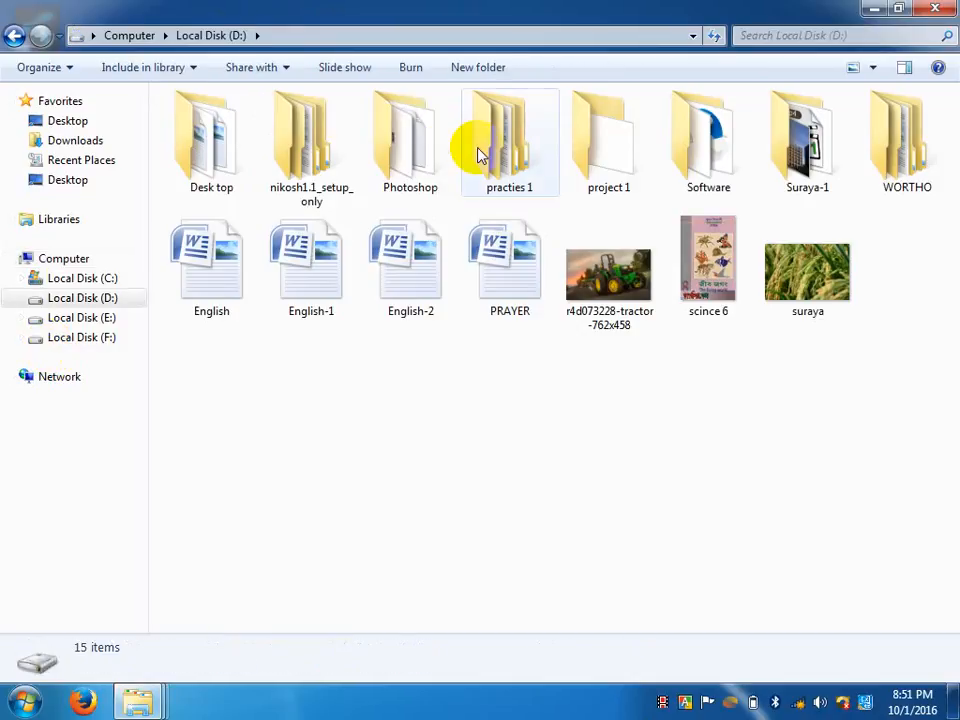
pyautogui.doubleClick(410, 155)
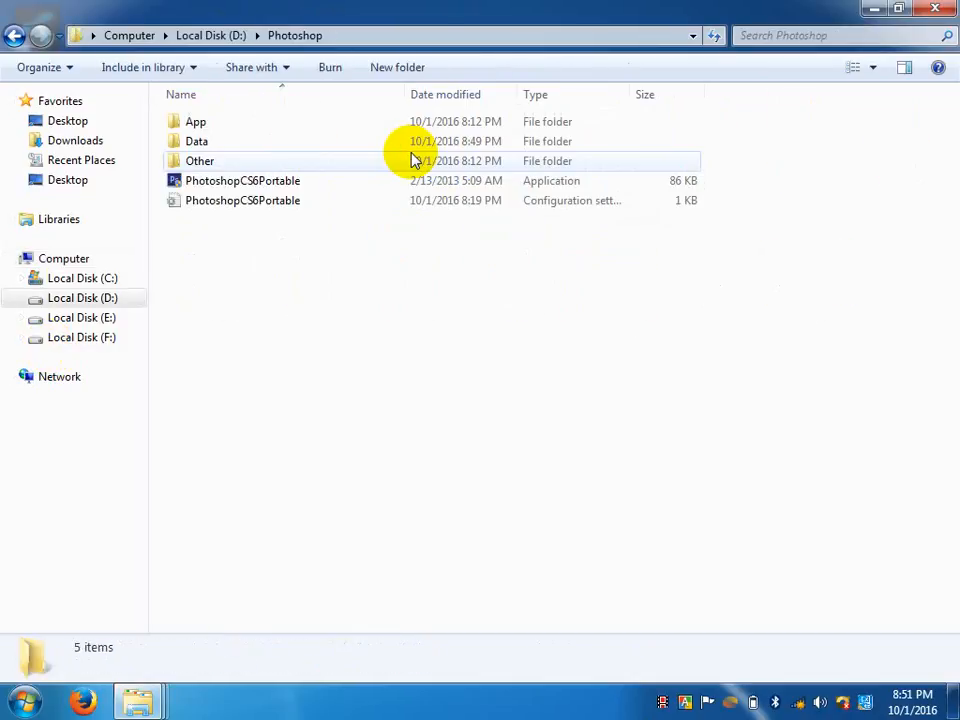
pyautogui.click(287, 180)
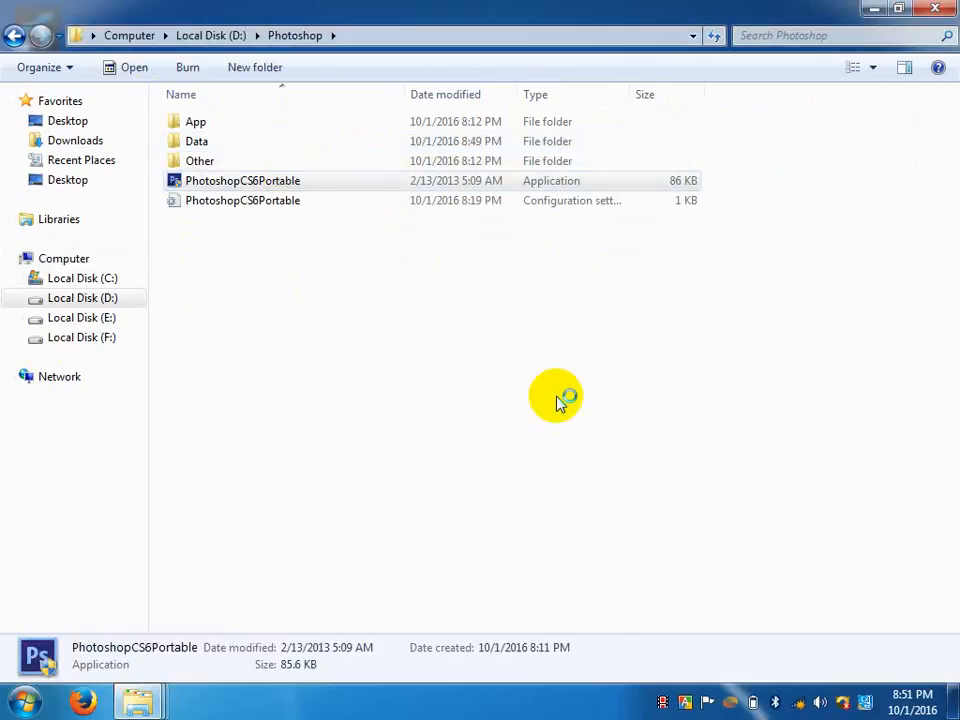
pyautogui.click(872, 9)
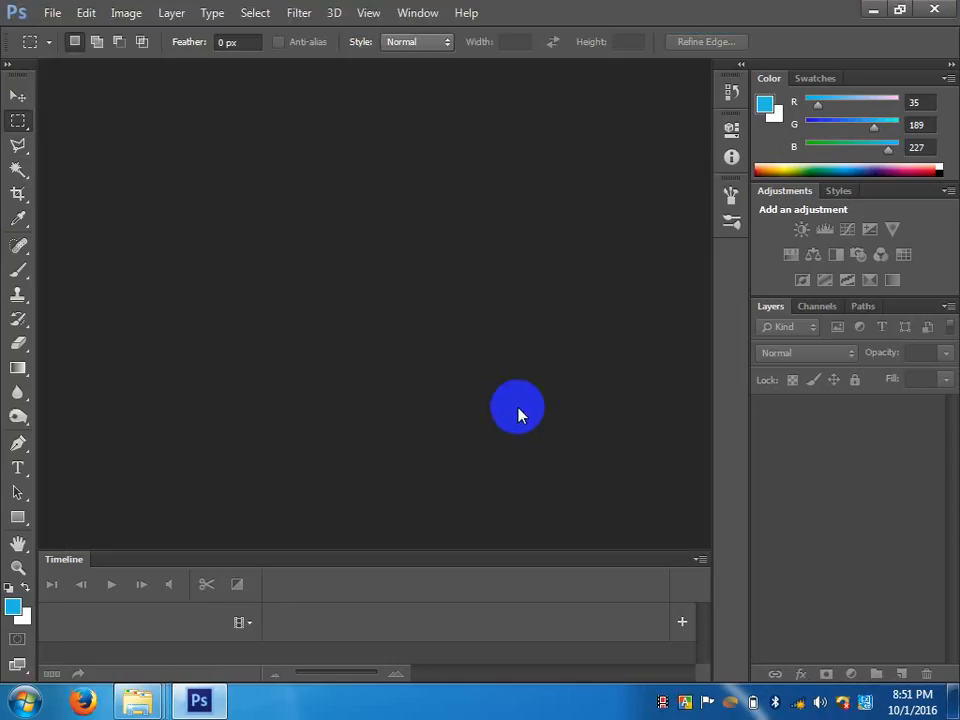
# - Bring up the work file folder over Photoshop and try to drop the 1st Class PSD into the empty workspace
pyautogui.moveTo(132, 700)
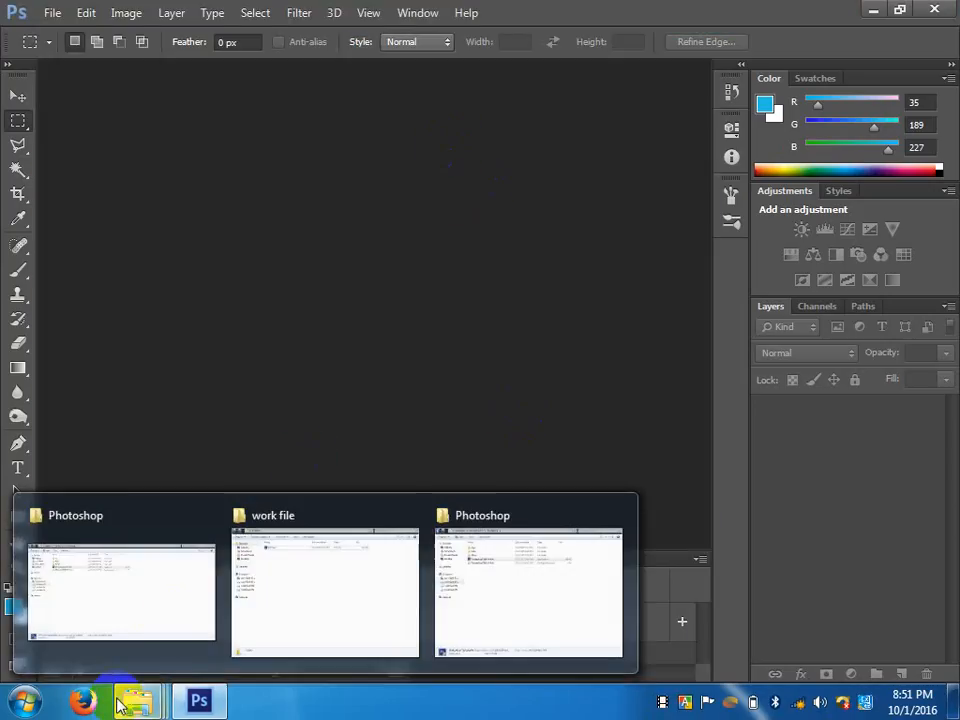
pyautogui.click(272, 585)
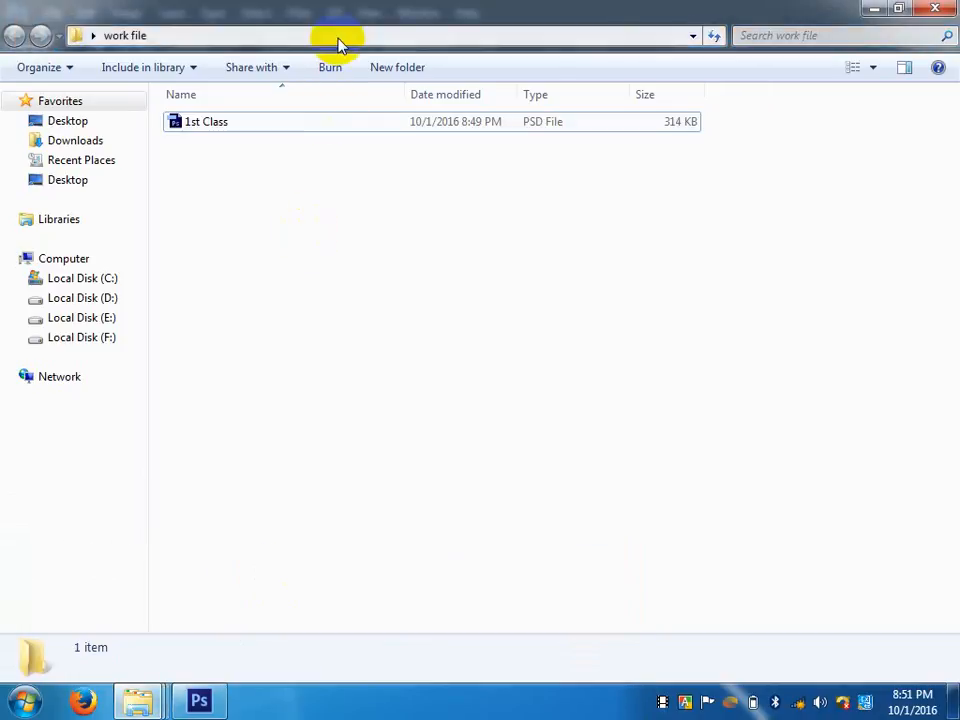
pyautogui.moveTo(354, 6); pyautogui.dragTo(490, 360)
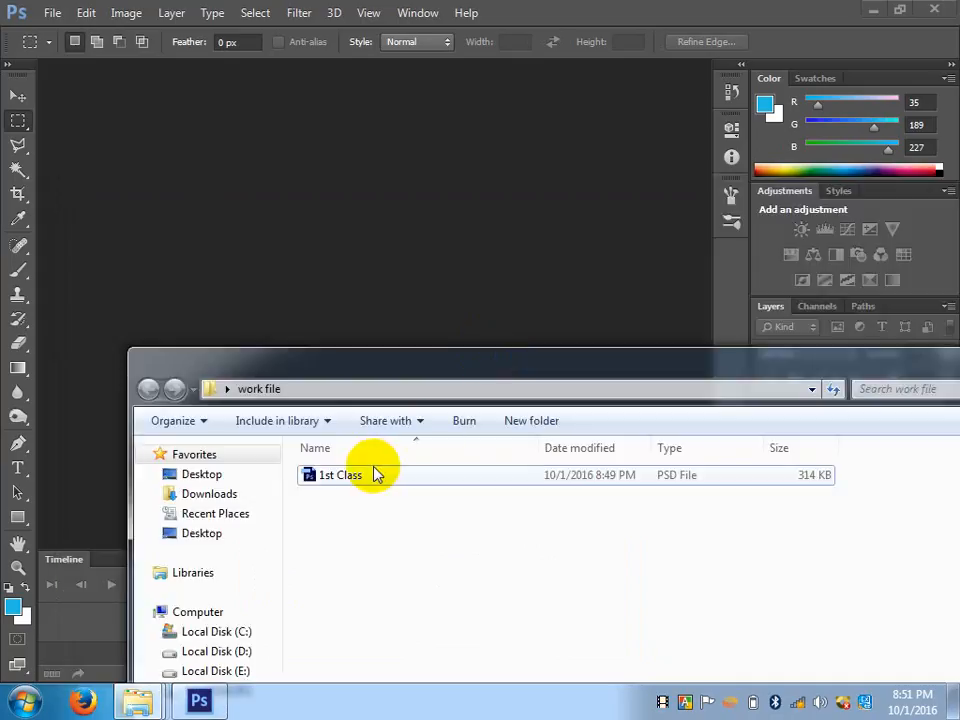
pyautogui.moveTo(349, 478); pyautogui.dragTo(463, 229)
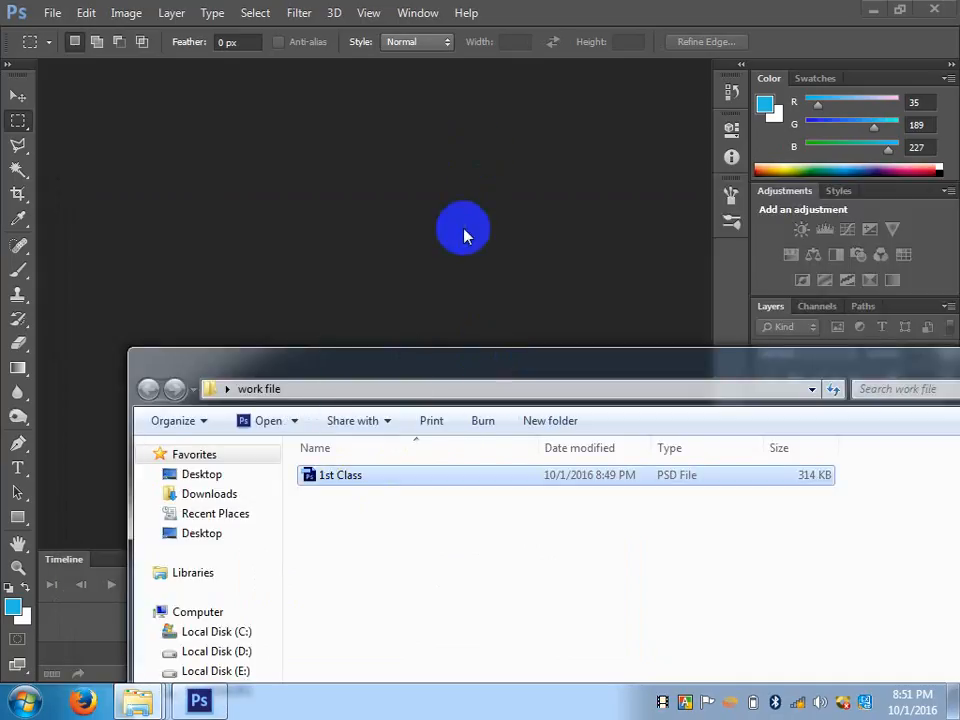
# - Open the 1st Class PSD from the work file folder in Photoshop
pyautogui.click(54, 14)
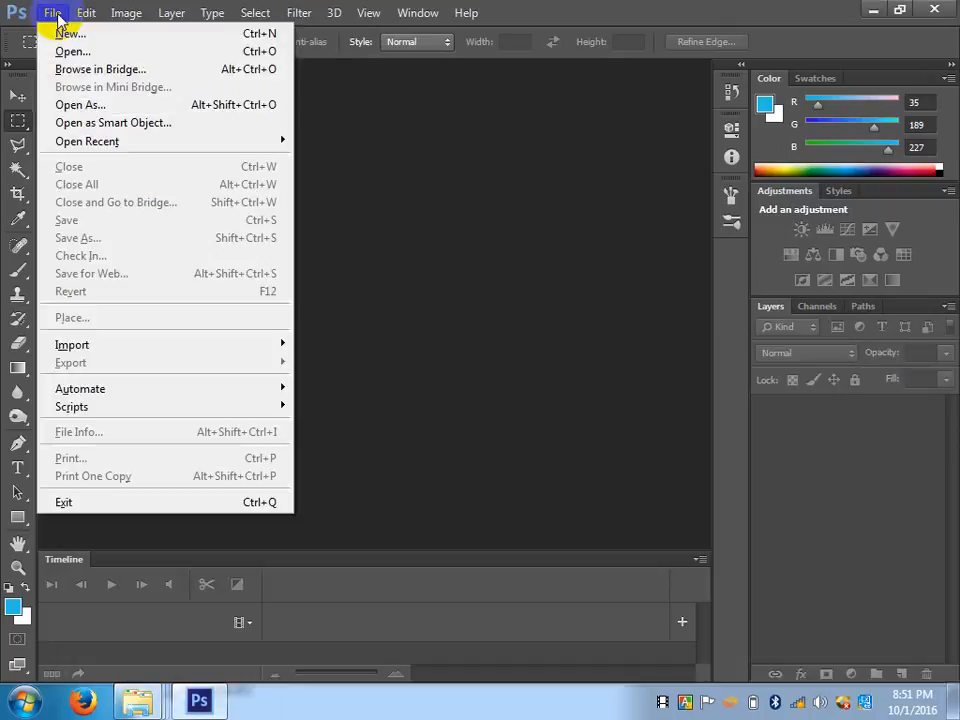
pyautogui.click(68, 51)
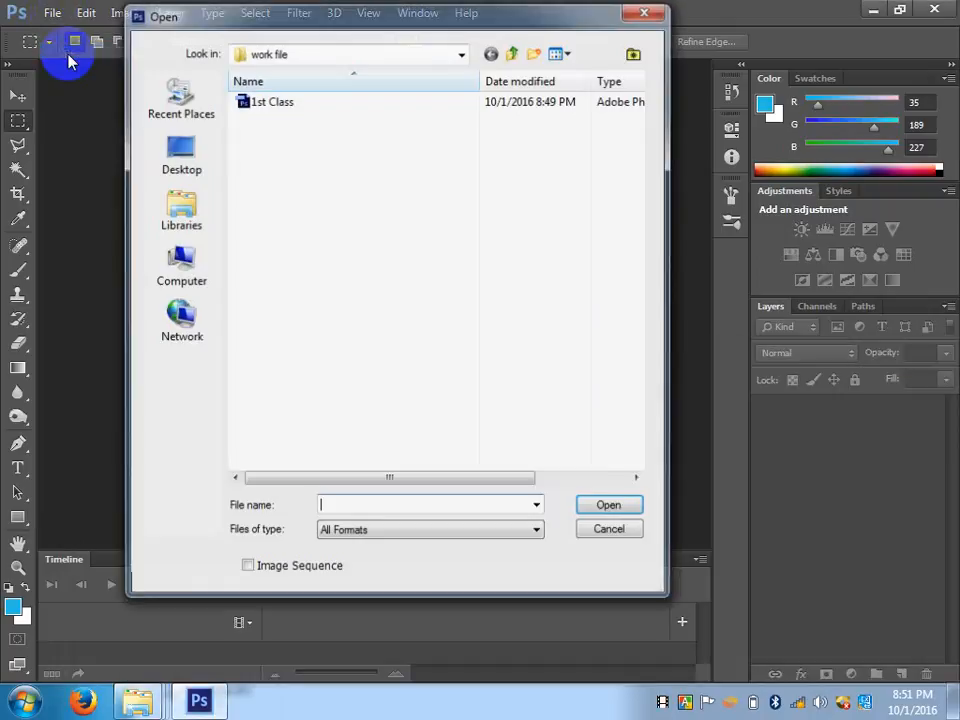
pyautogui.doubleClick(258, 101)
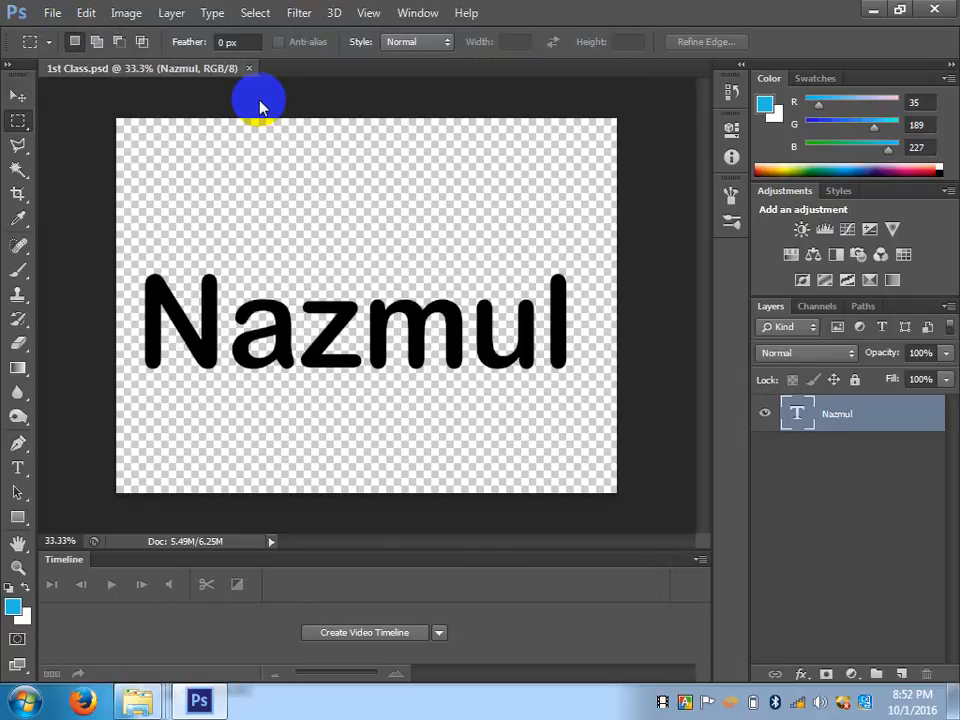
# - Try to open the 1st Class file with Open As, using the JPEG format
pyautogui.click(53, 15)
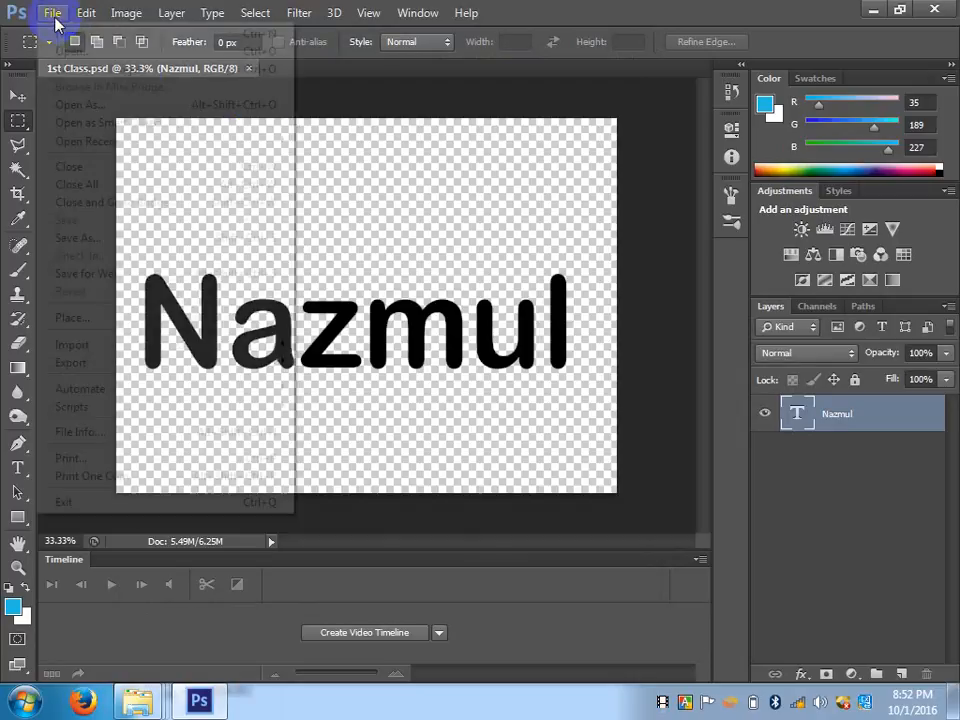
pyautogui.click(80, 105)
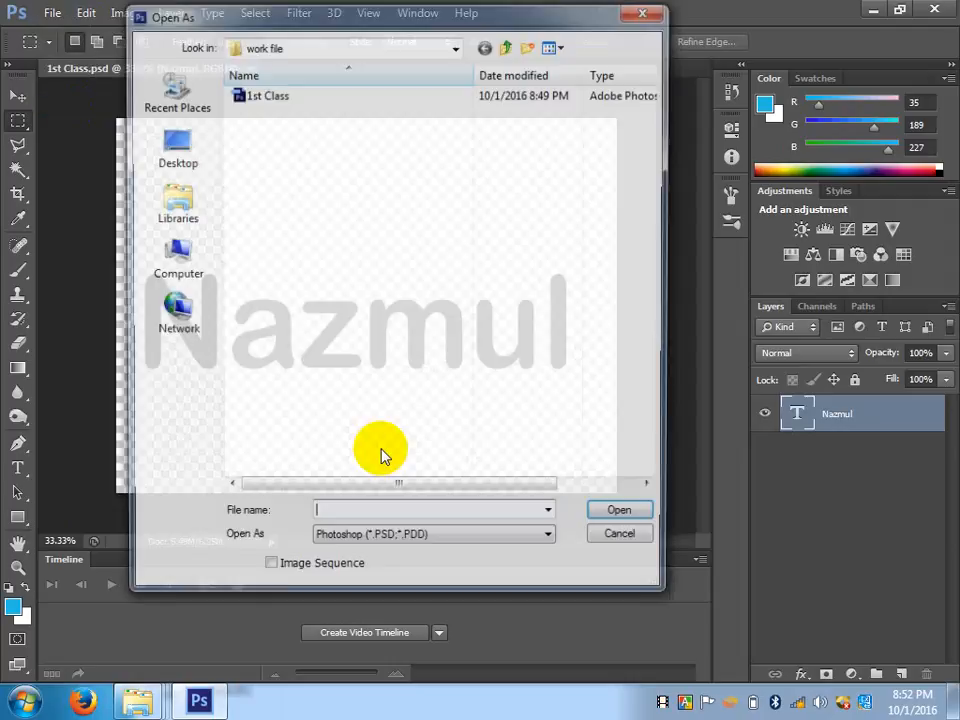
pyautogui.click(268, 93)
pyautogui.click(403, 543)
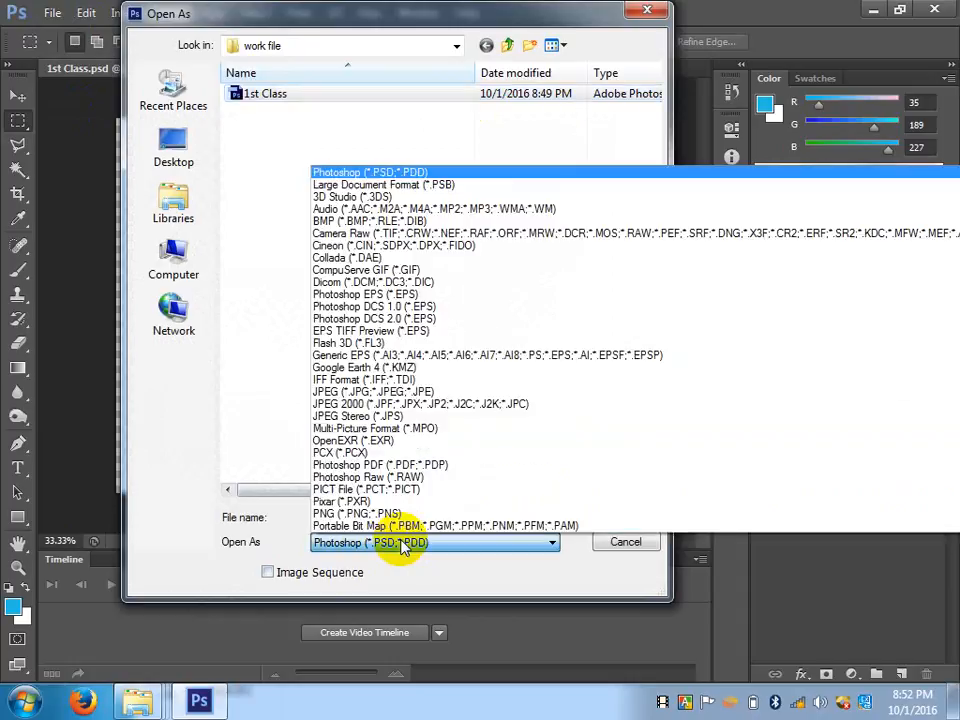
pyautogui.click(490, 393)
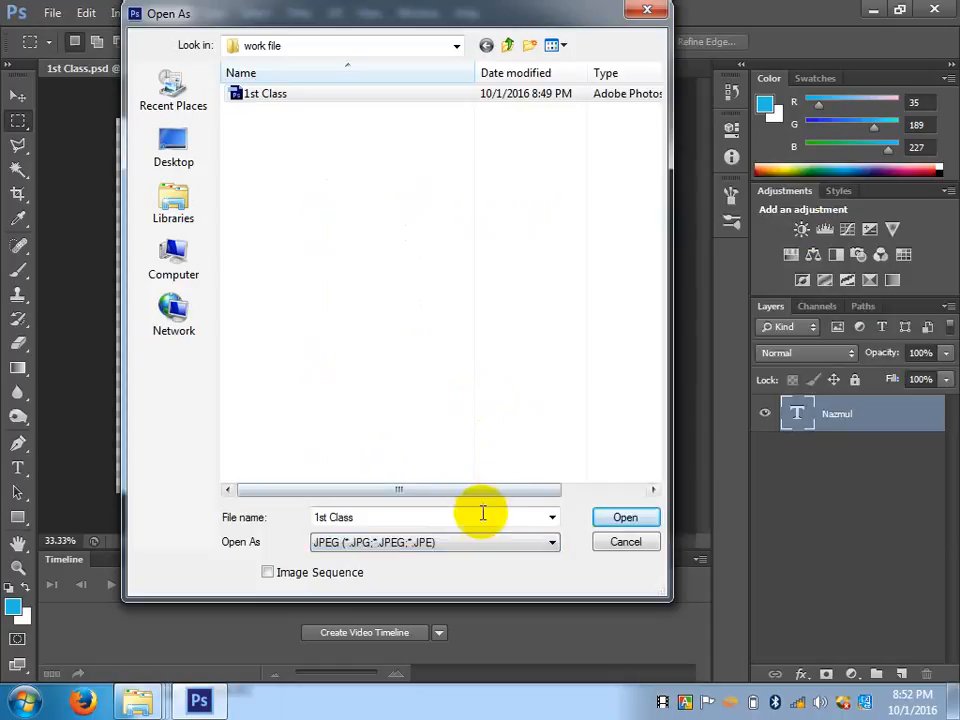
pyautogui.click(619, 517)
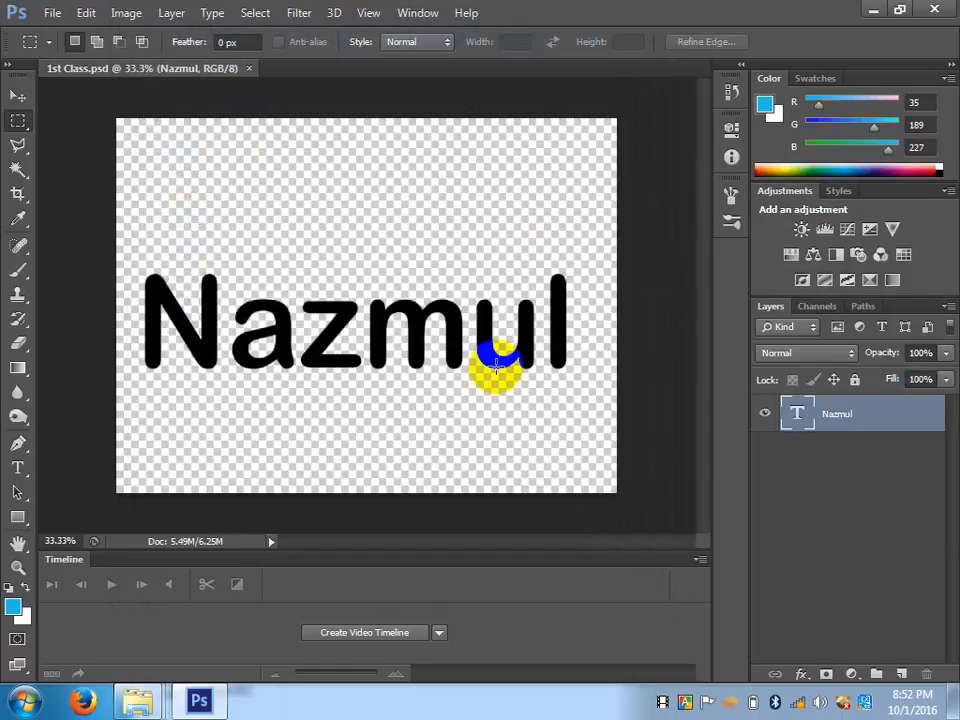
# - Minimize Photoshop, maximize the work file folder window and refresh it to check for a JPEG version
pyautogui.click(874, 11)
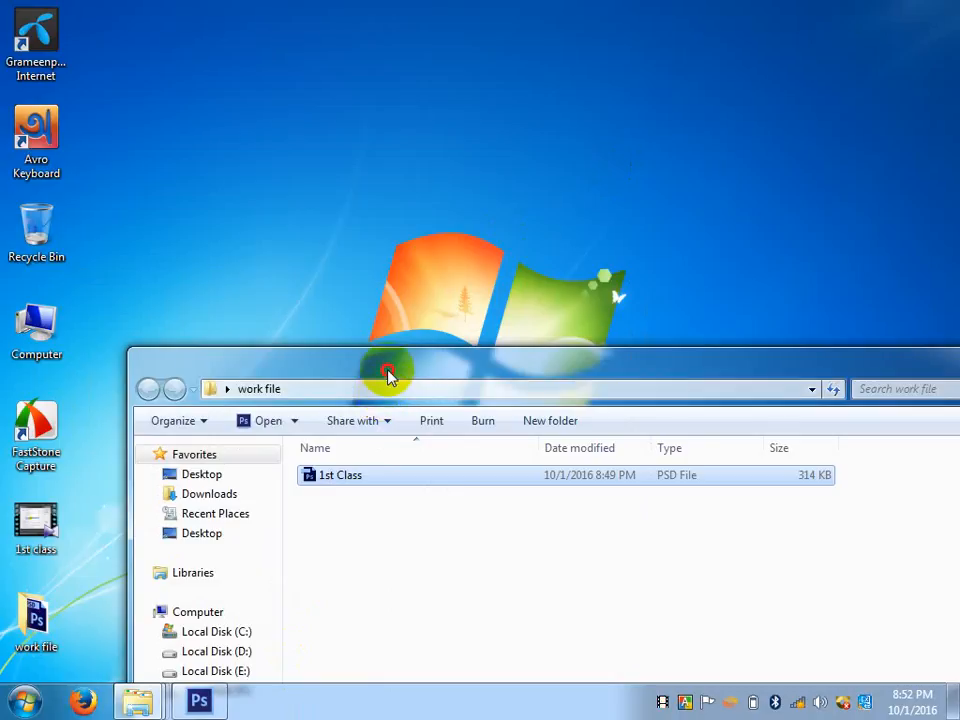
pyautogui.doubleClick(390, 376)
pyautogui.rightClick(333, 343)
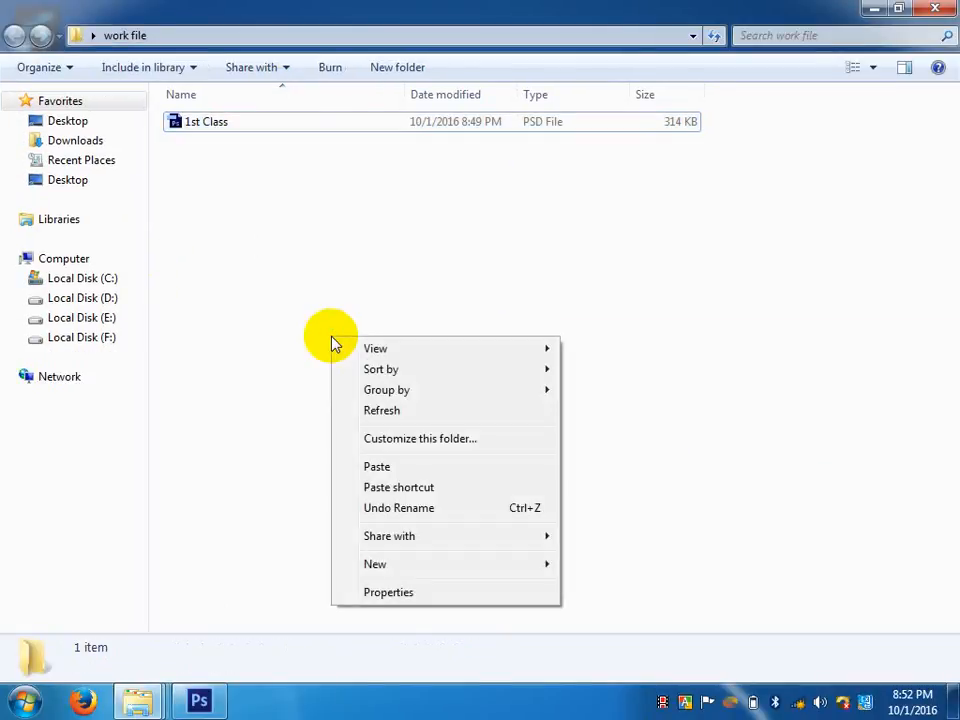
pyautogui.click(392, 414)
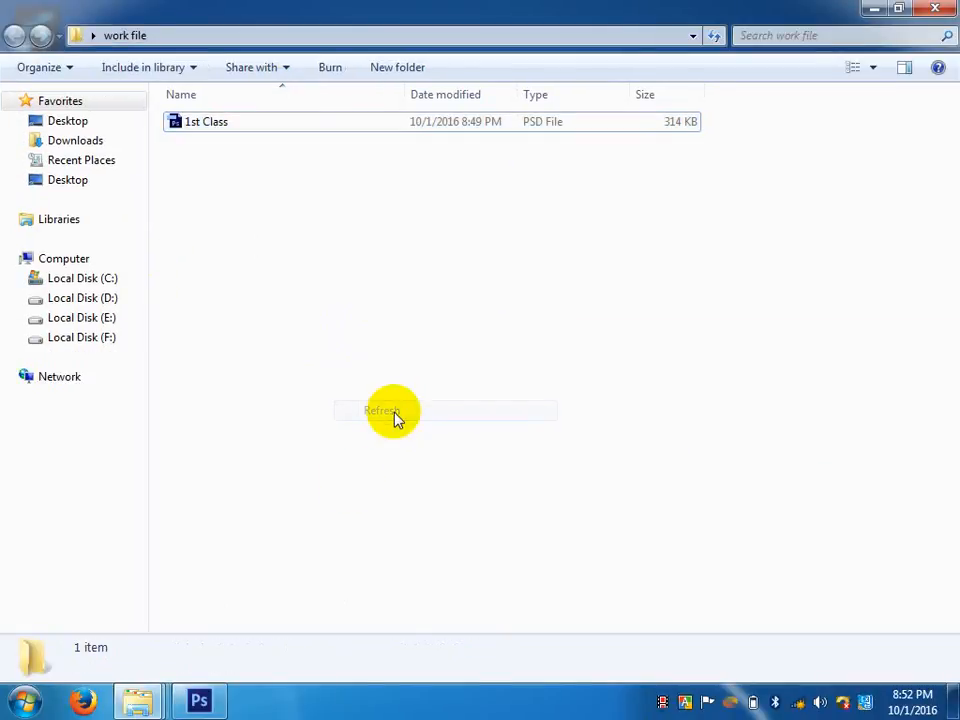
# - Save the 1st Class document as a JPEG in the work file folder, with Maximum quality 12 and Baseline ("Standard") format
pyautogui.click(222, 708)
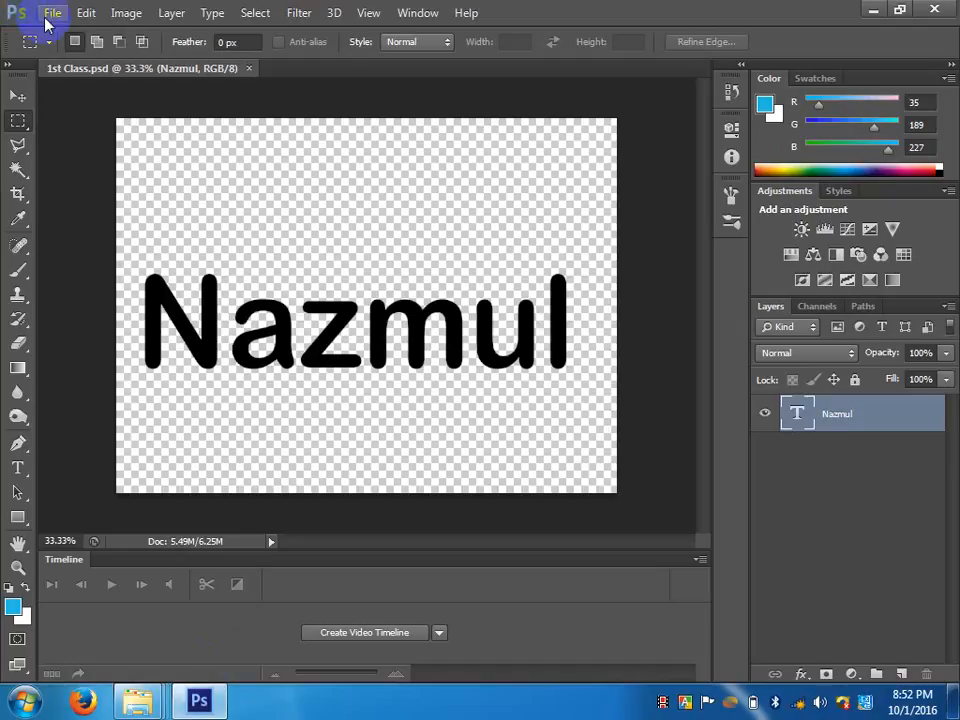
pyautogui.click(50, 12)
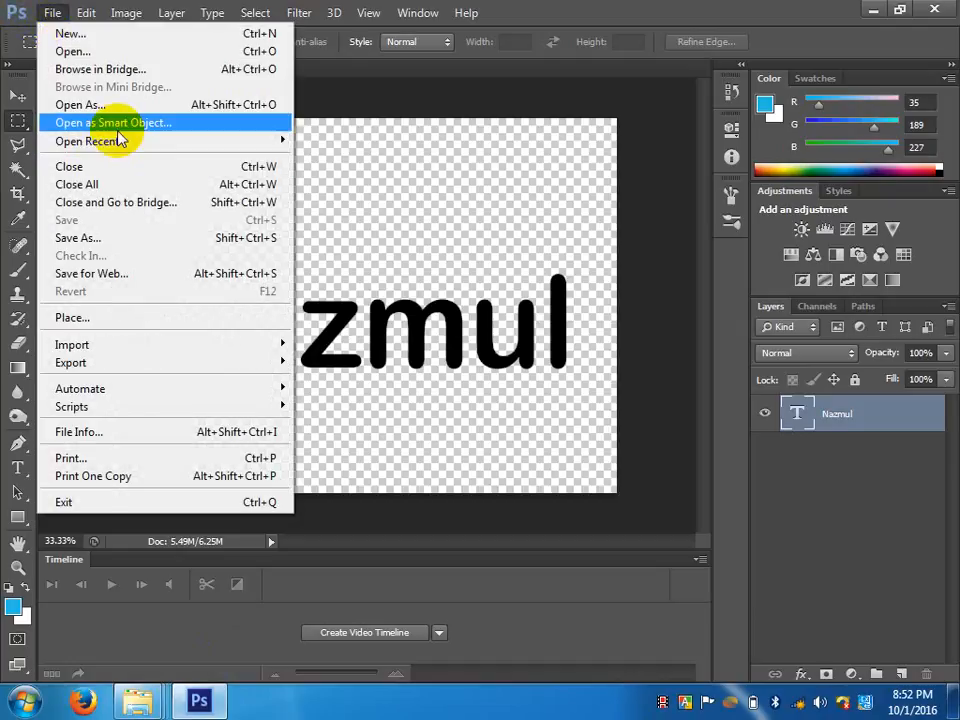
pyautogui.click(143, 238)
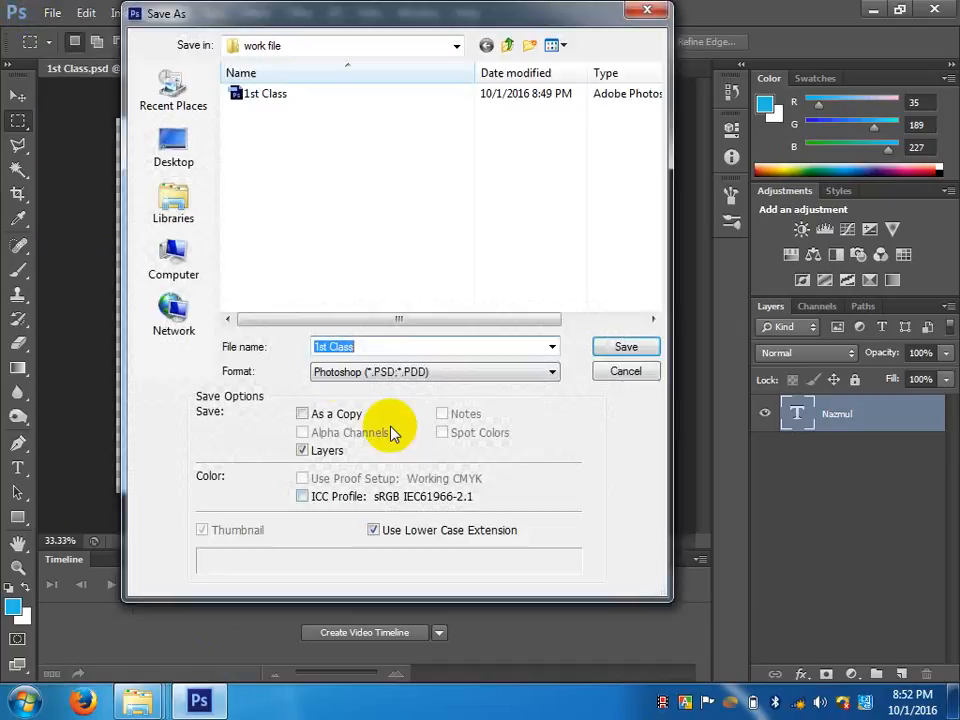
pyautogui.click(439, 371)
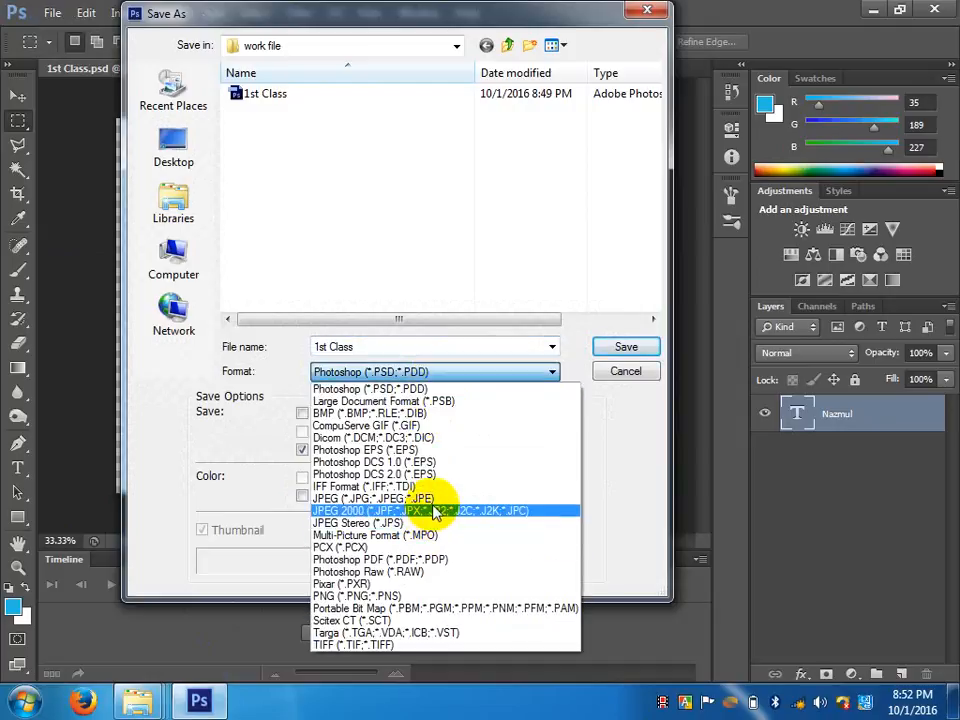
pyautogui.click(420, 498)
pyautogui.click(619, 349)
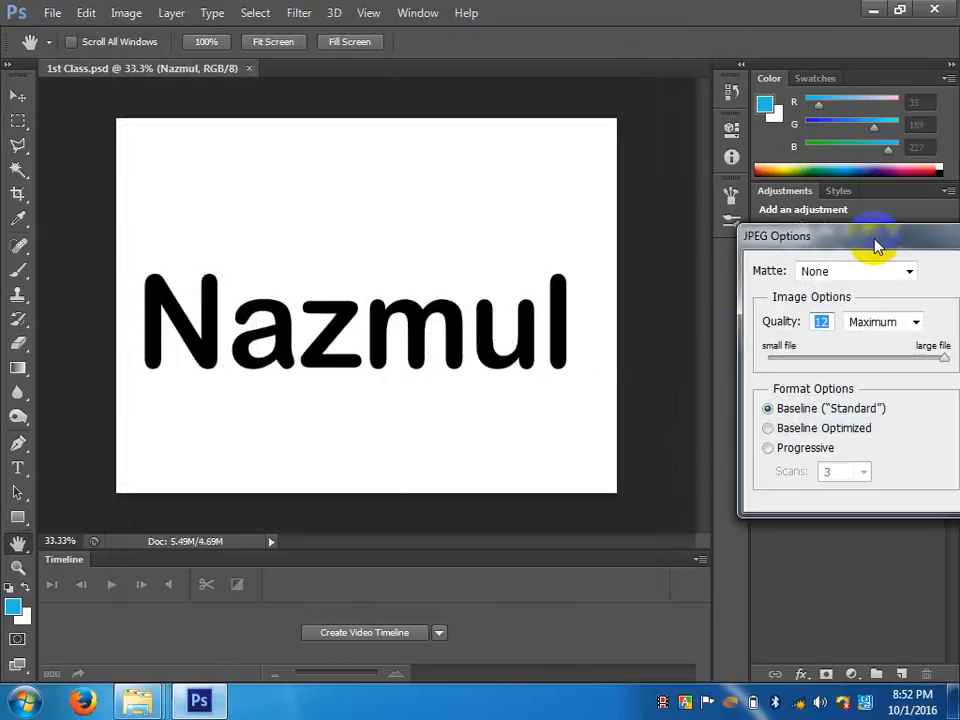
pyautogui.moveTo(874, 240); pyautogui.dragTo(713, 274)
pyautogui.click(845, 304)
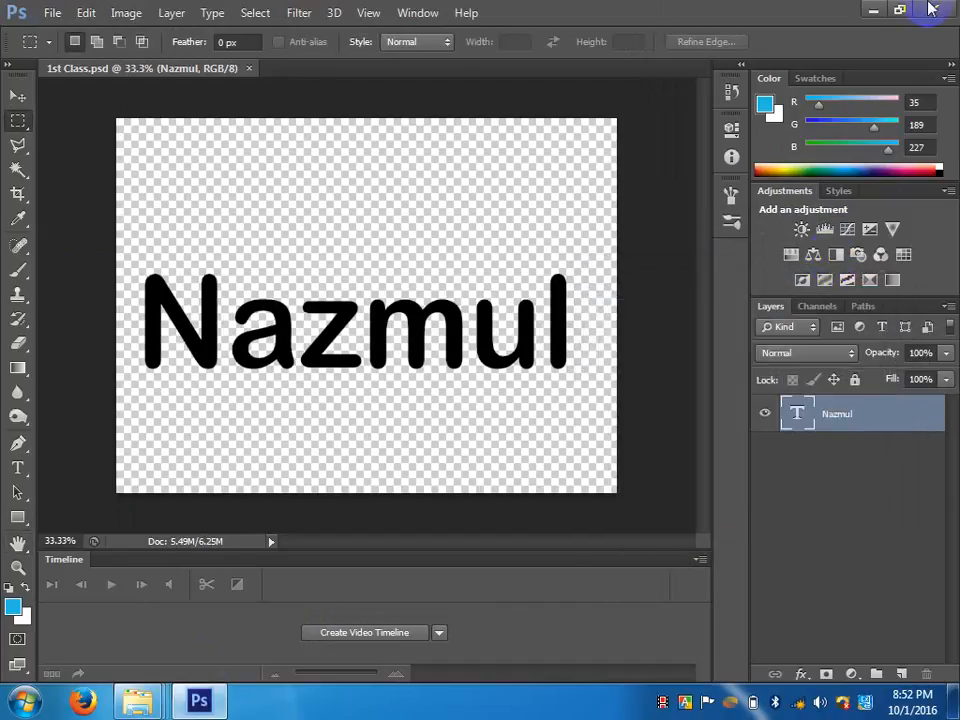
# - Minimize Photoshop and preview the 1st Class JPEG from the work file folder in Windows Photo Viewer
pyautogui.click(873, 9)
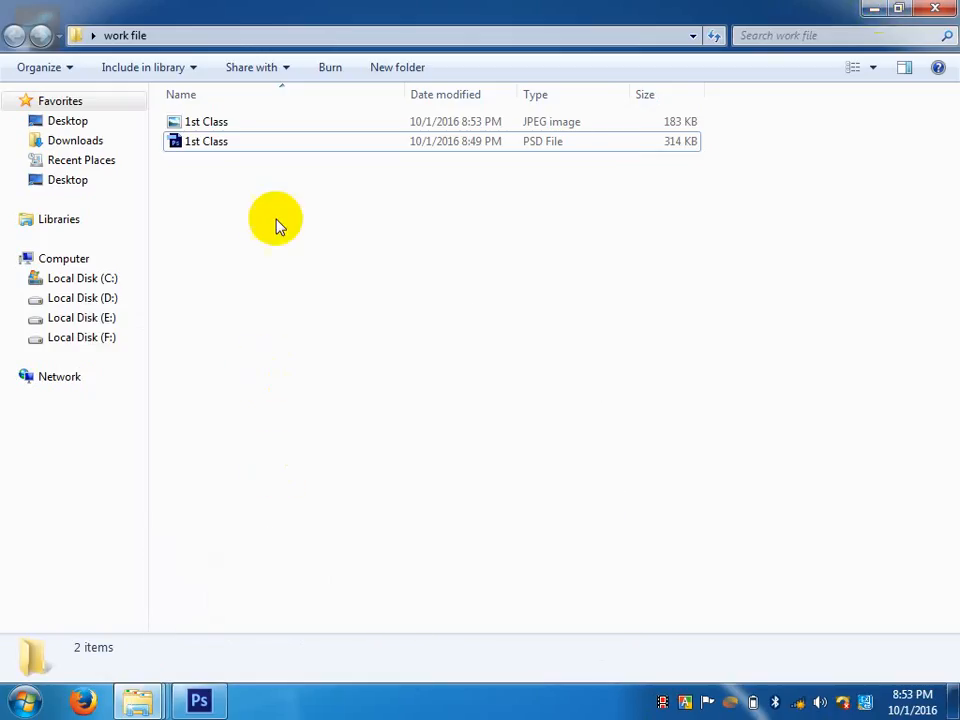
pyautogui.click(220, 124)
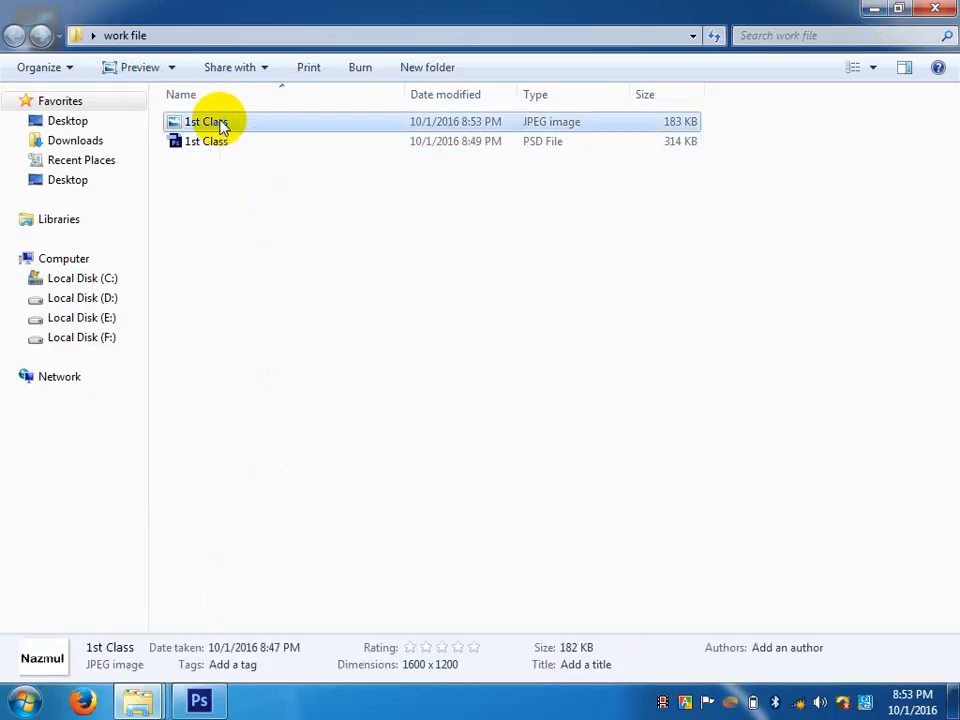
pyautogui.rightClick(222, 124)
pyautogui.click(276, 134)
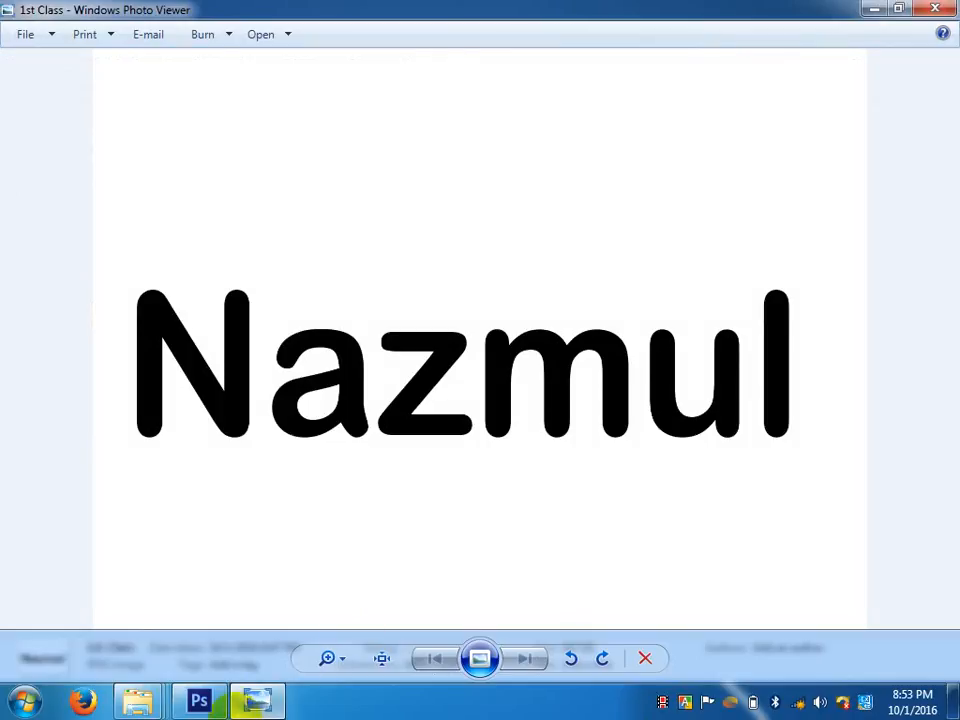
# - Switch to Photoshop, open the 1st Class JPEG from the work file folder to examine its layers, and close it again
pyautogui.click(200, 700)
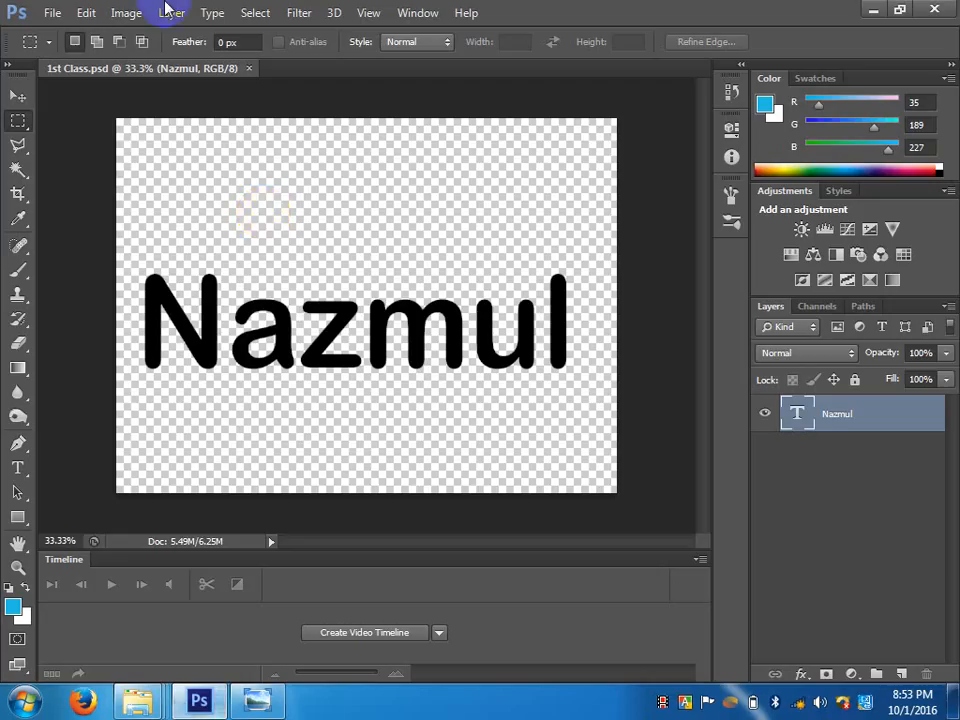
pyautogui.click(50, 12)
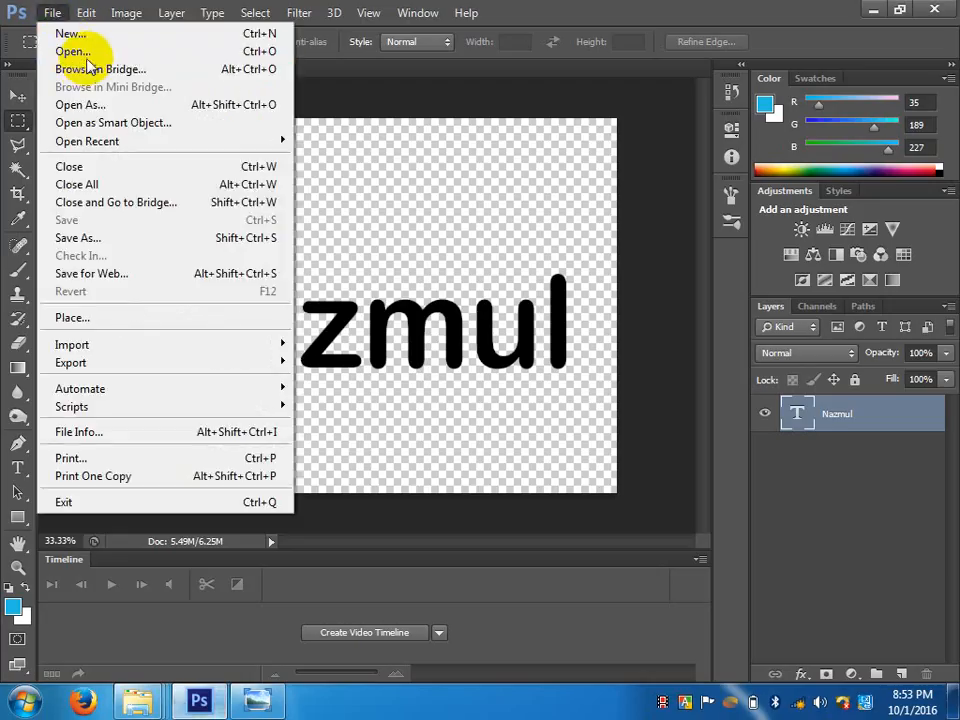
pyautogui.click(87, 57)
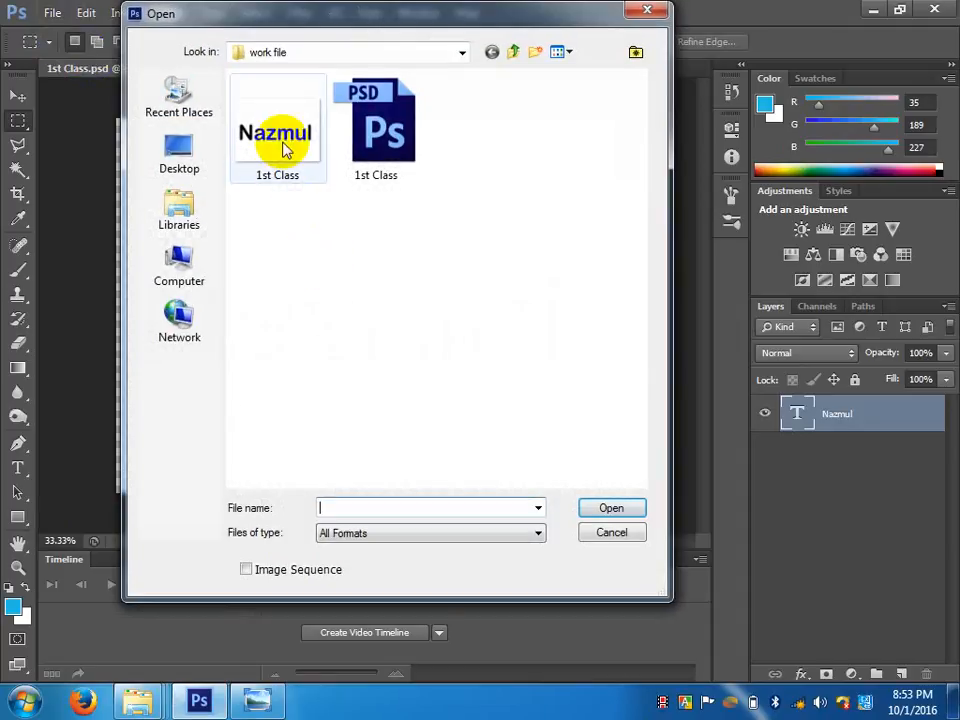
pyautogui.doubleClick(282, 142)
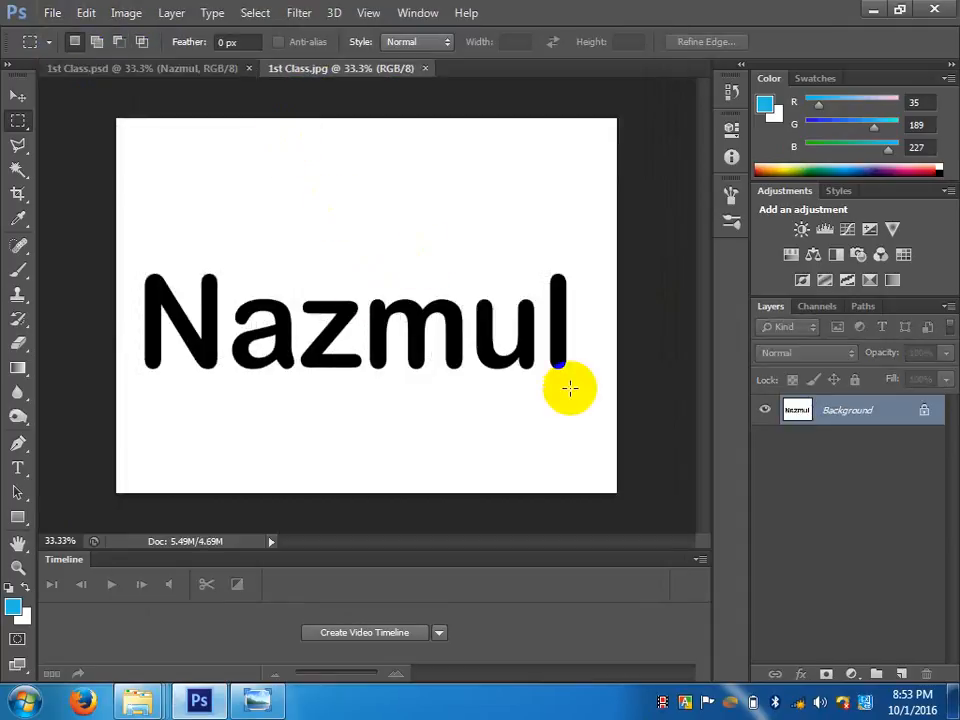
pyautogui.click(667, 393)
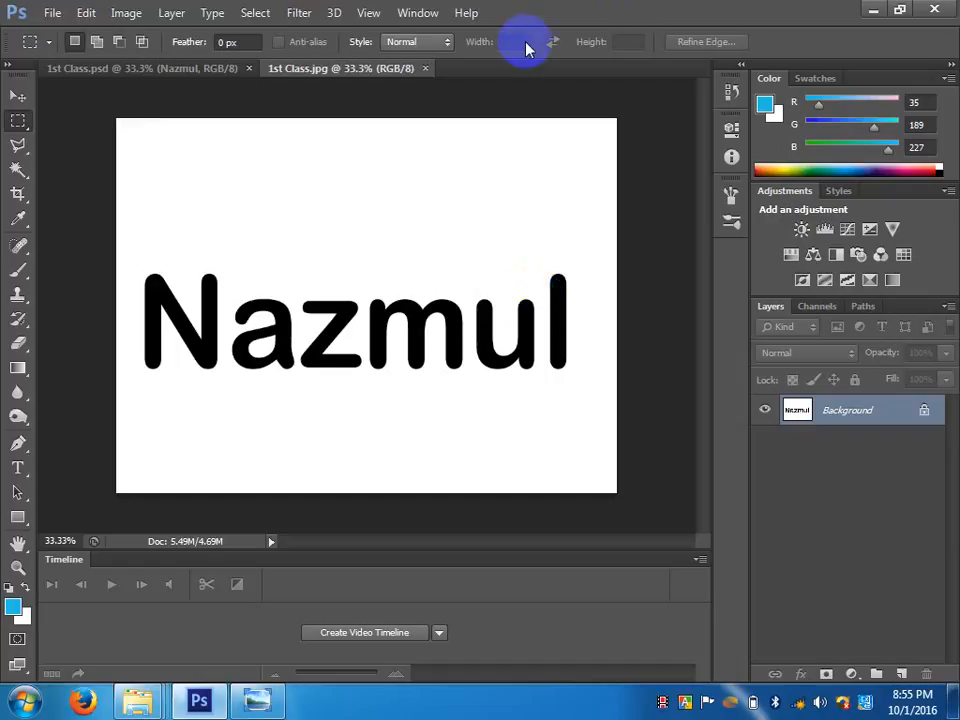
pyautogui.click(425, 69)
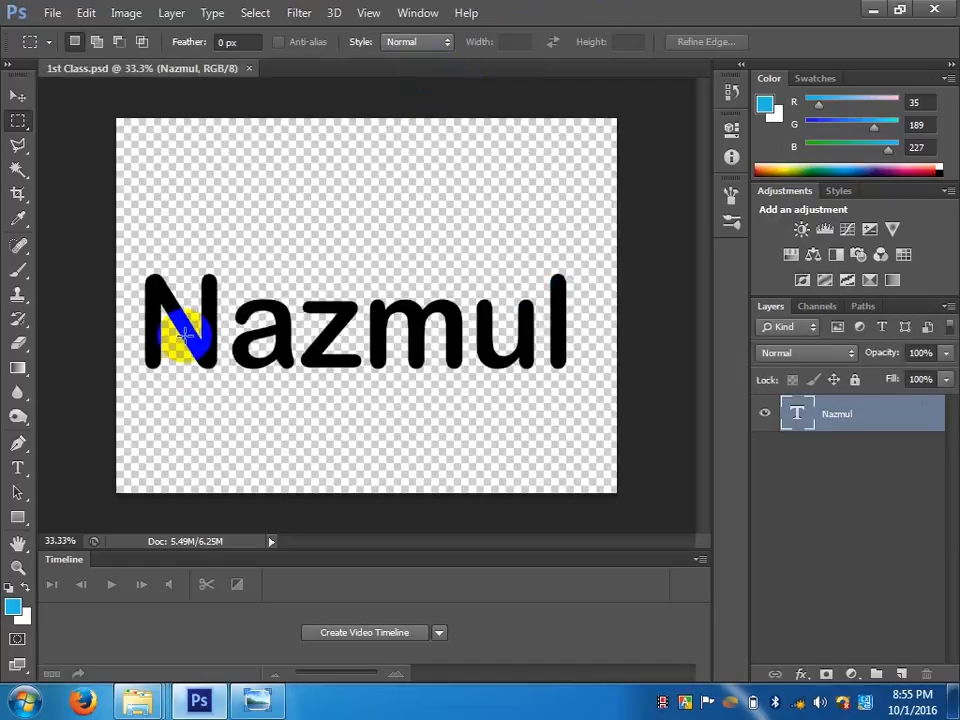
# - Save the 1st Class document as a PNG in the work file folder, with Smallest / Slow compression and no interlacing
pyautogui.click(52, 12)
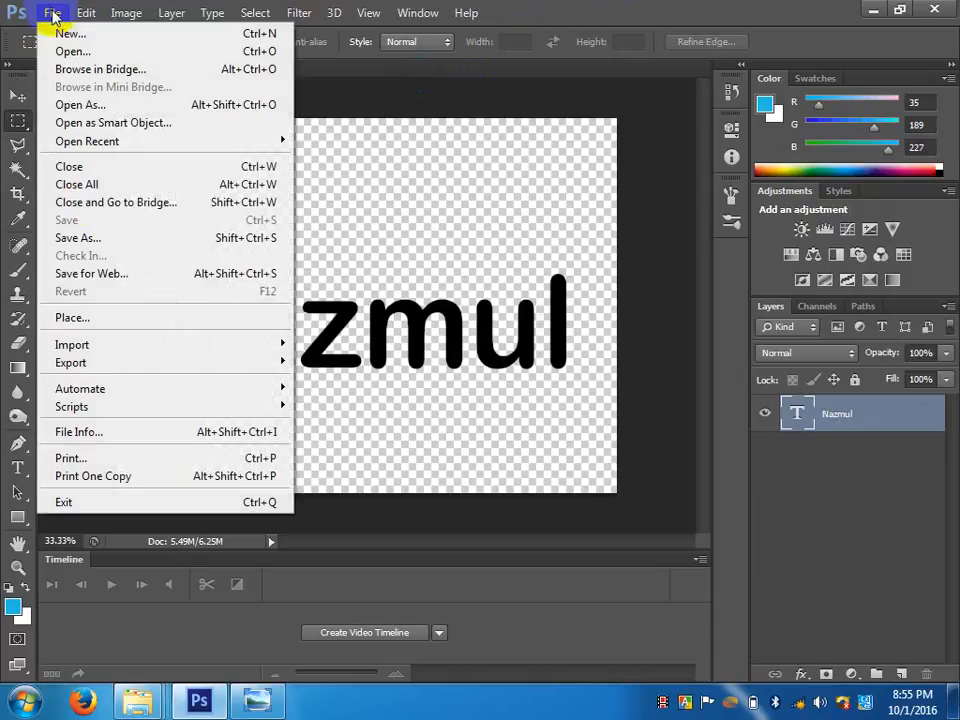
pyautogui.click(145, 252)
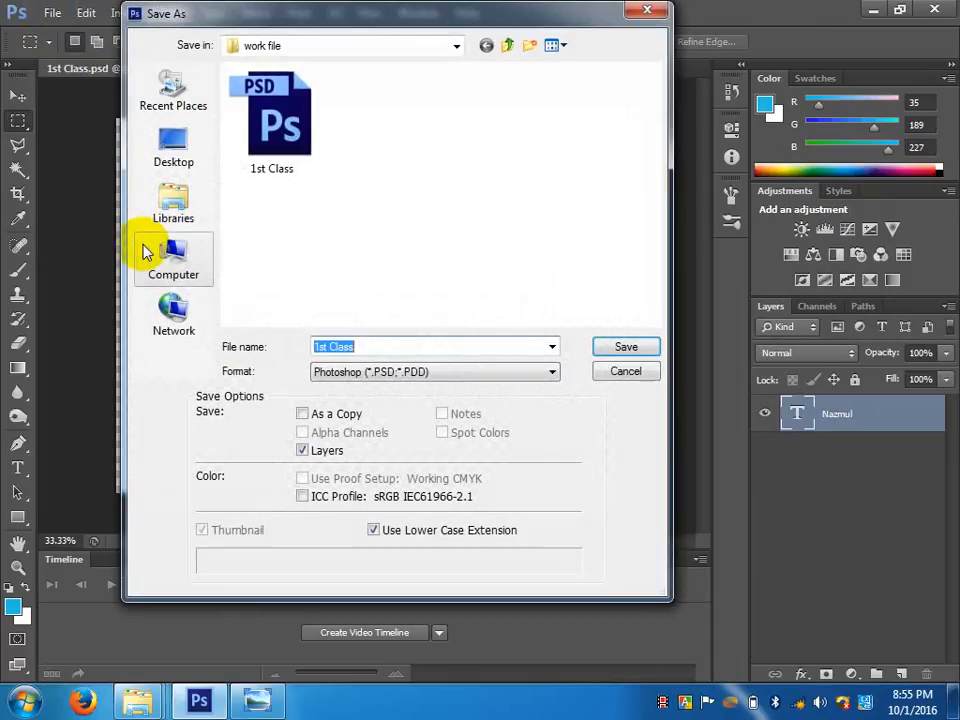
pyautogui.click(355, 372)
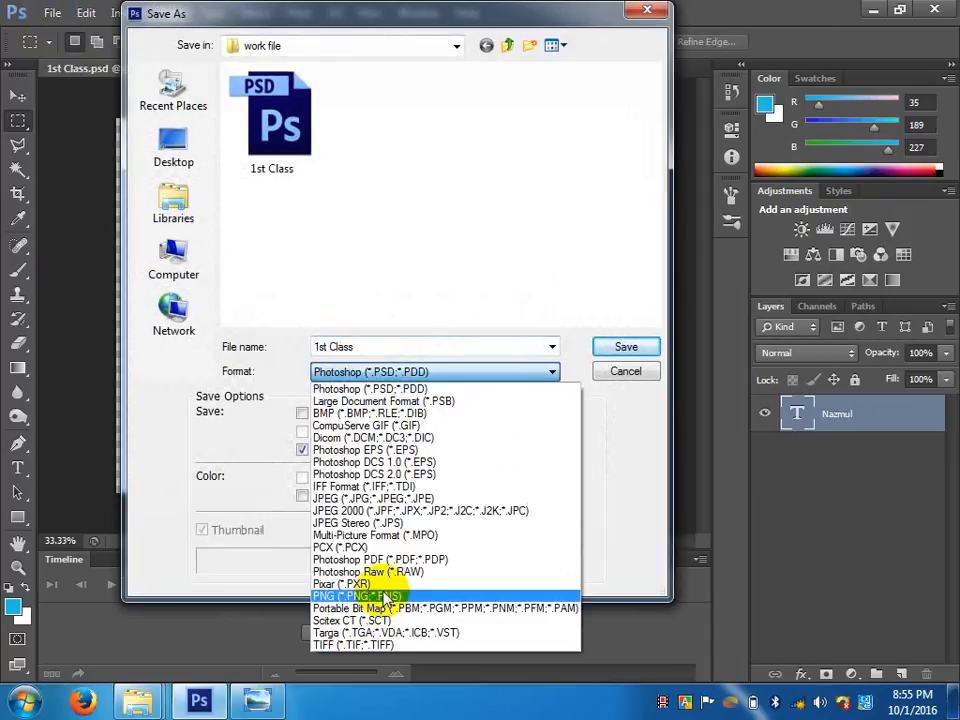
pyautogui.click(328, 538)
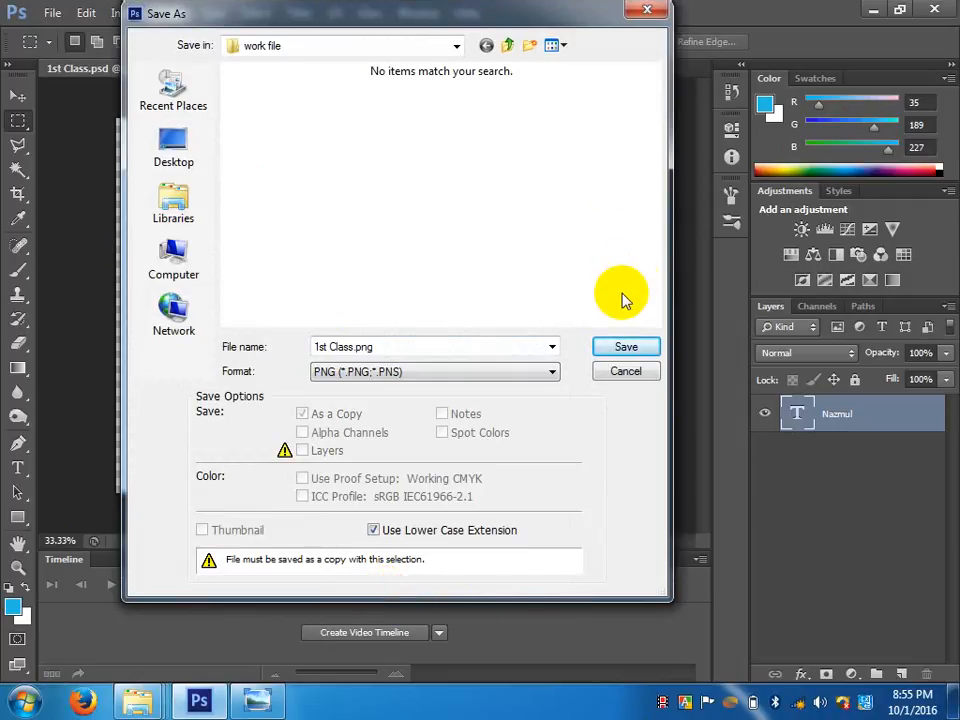
pyautogui.click(625, 346)
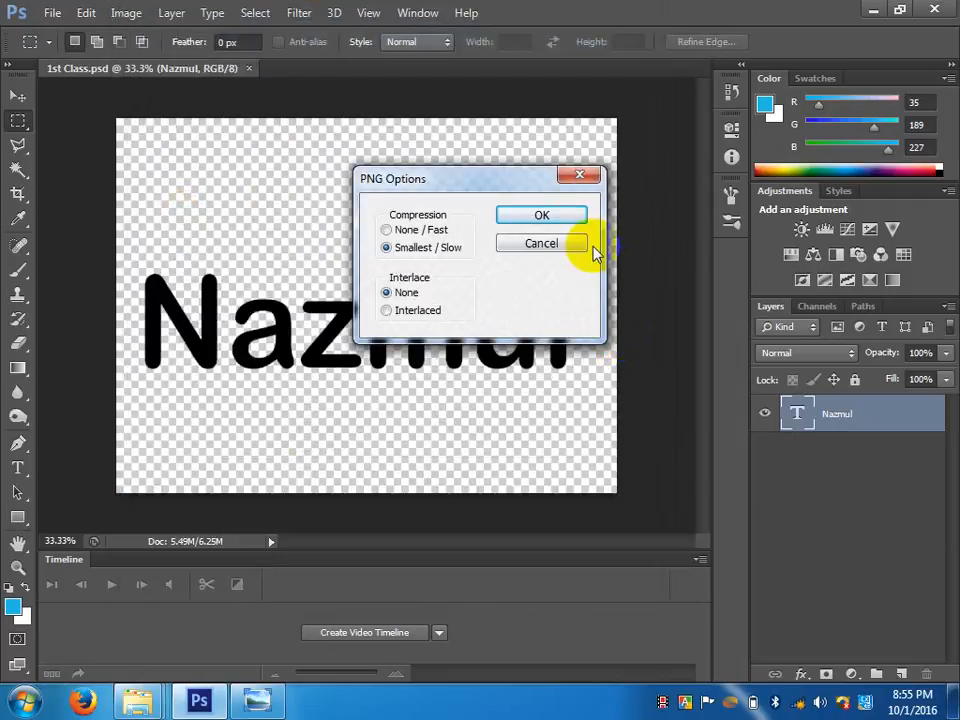
pyautogui.click(580, 216)
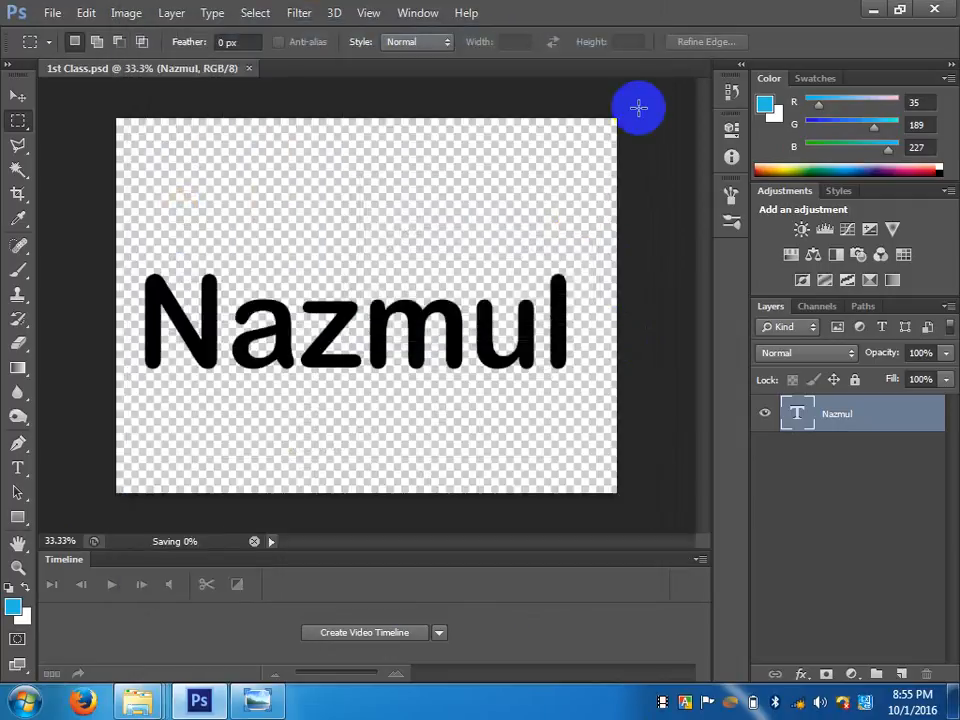
# - Minimize Photoshop, close the JPEG preview, and preview the 1st Class PNG from the work file folder in Windows Photo Viewer
pyautogui.click(878, 10)
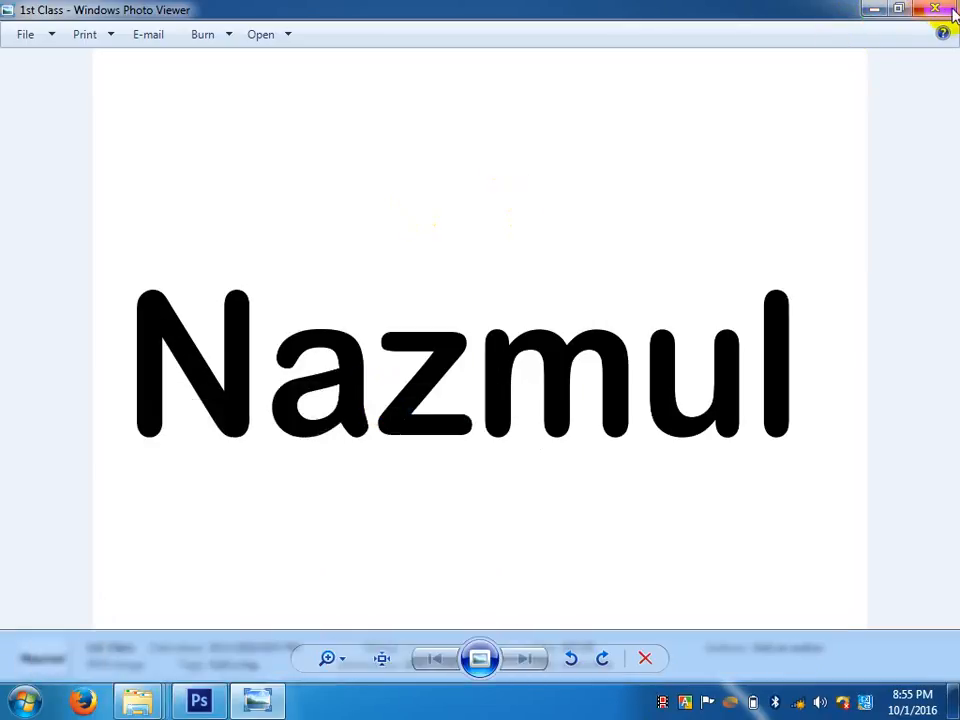
pyautogui.click(944, 9)
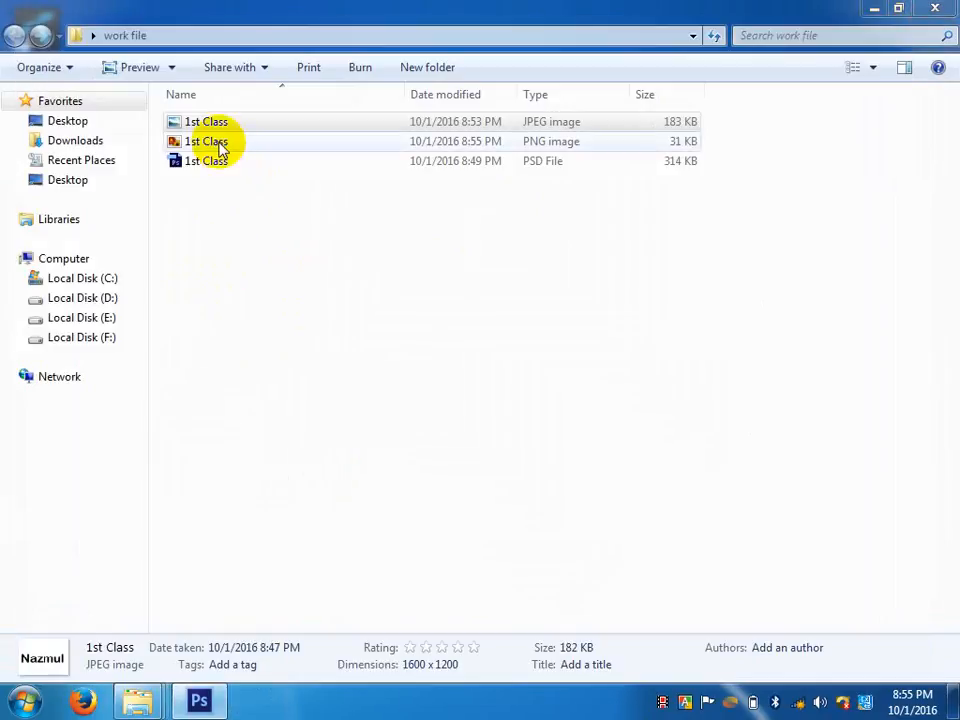
pyautogui.click(218, 145)
pyautogui.rightClick(220, 146)
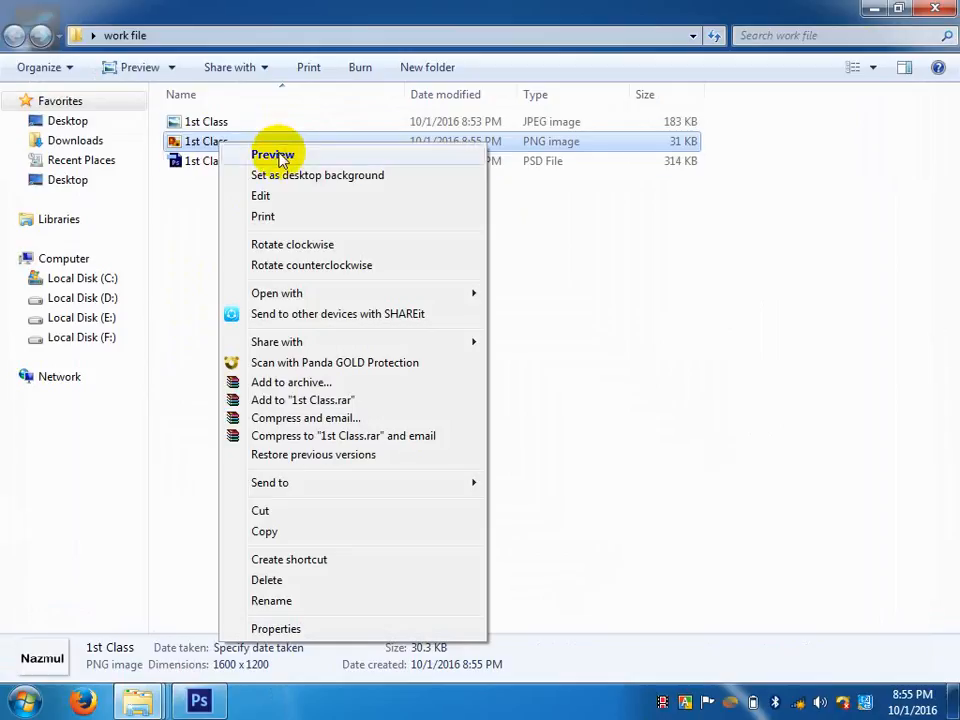
pyautogui.click(274, 153)
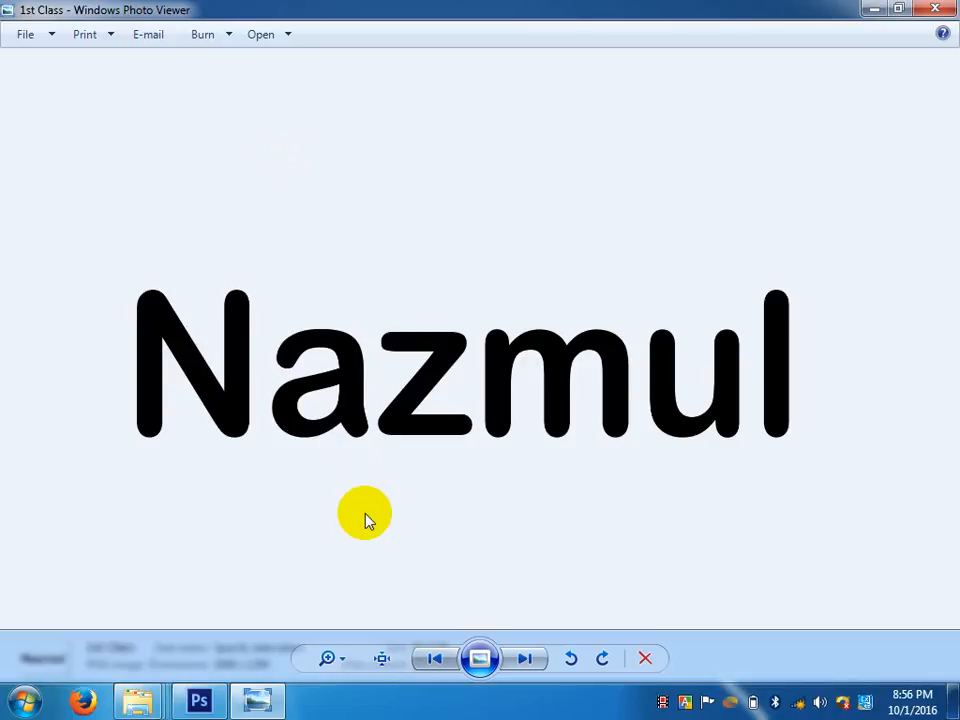
pyautogui.click(875, 8)
# - Create a new text document in the work file folder with its default name and open it in Notepad
pyautogui.rightClick(381, 345)
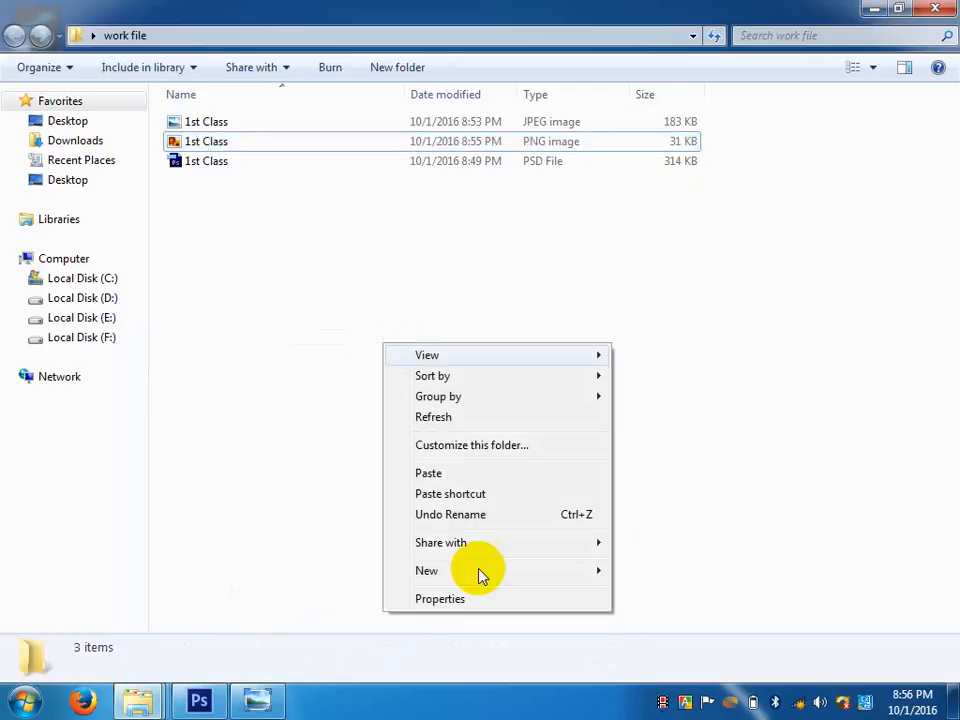
pyautogui.moveTo(486, 574)
pyautogui.click(660, 509)
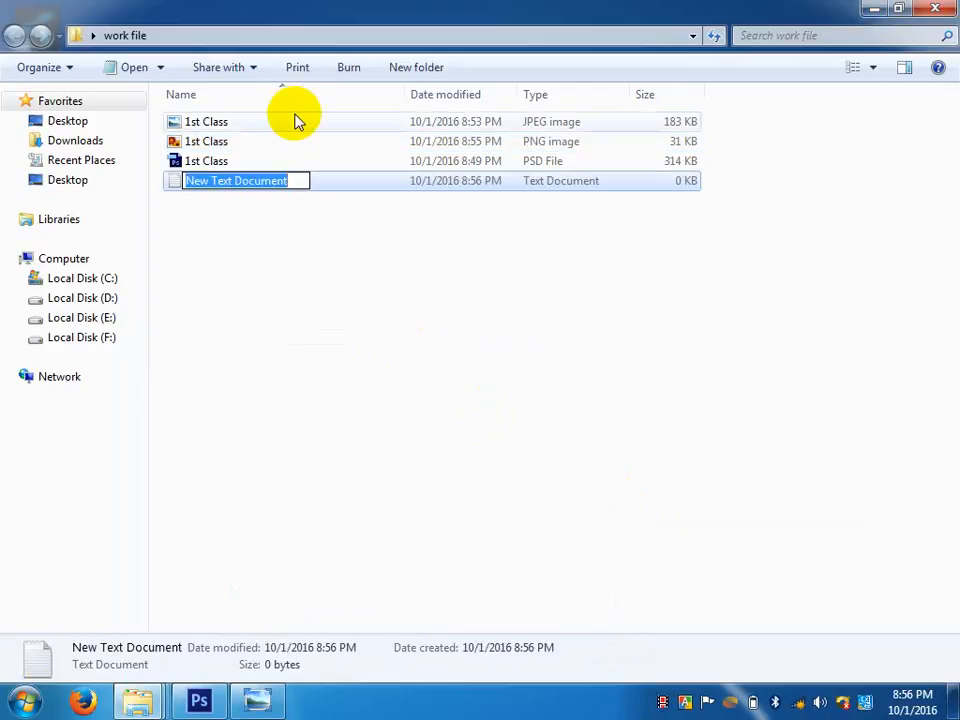
pyautogui.click(216, 279)
pyautogui.doubleClick(220, 188)
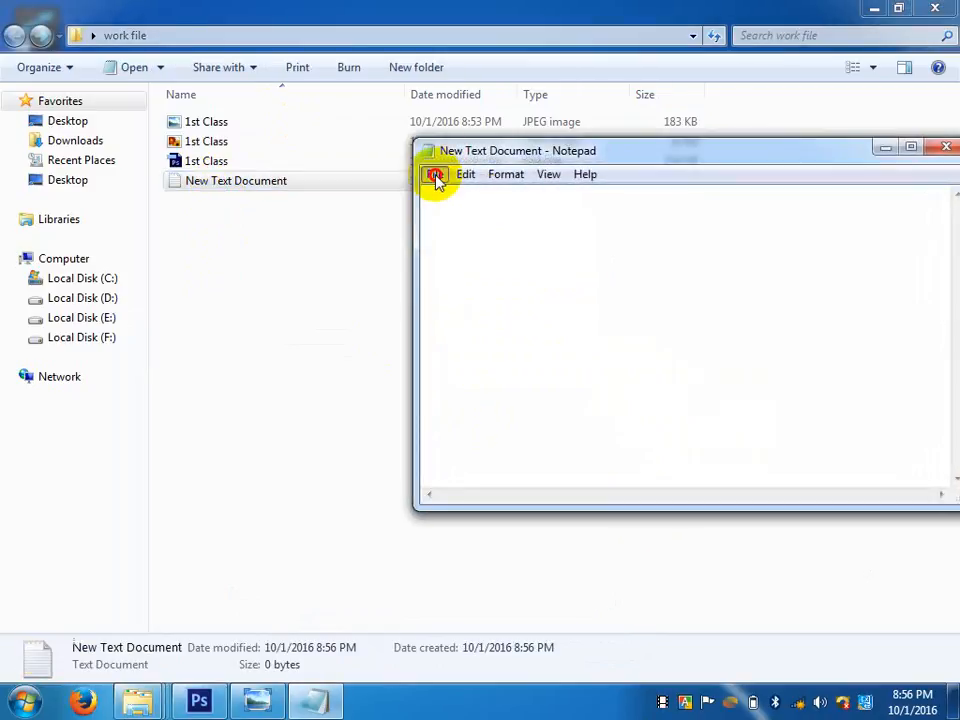
# - Save the empty text document under the name index.html in the work file folder
pyautogui.click(435, 175)
pyautogui.click(486, 268)
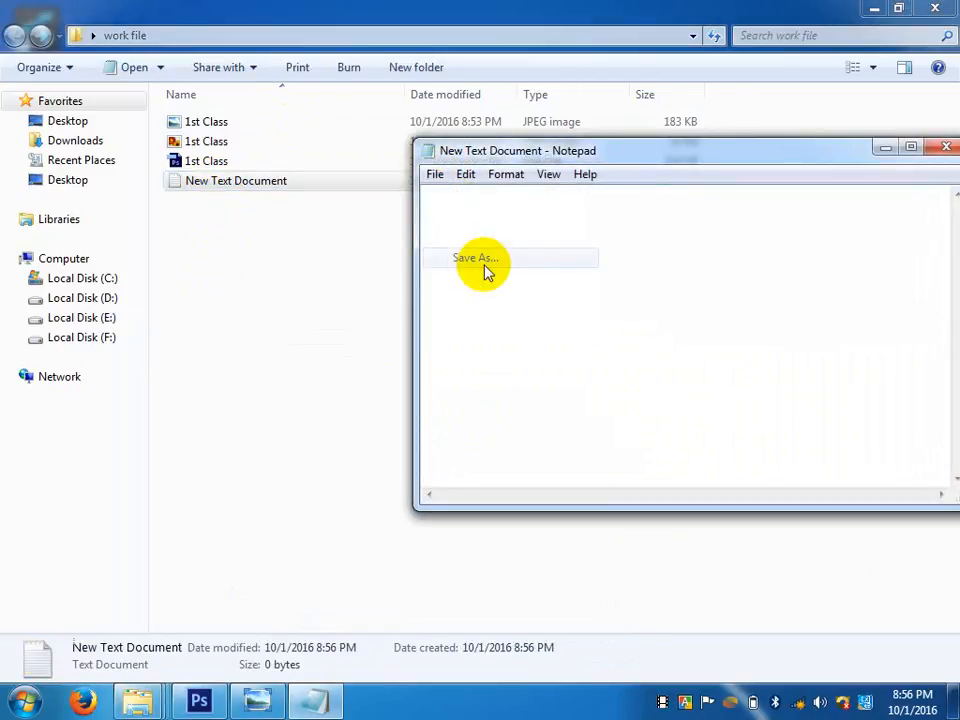
pyautogui.press('BackSpace')
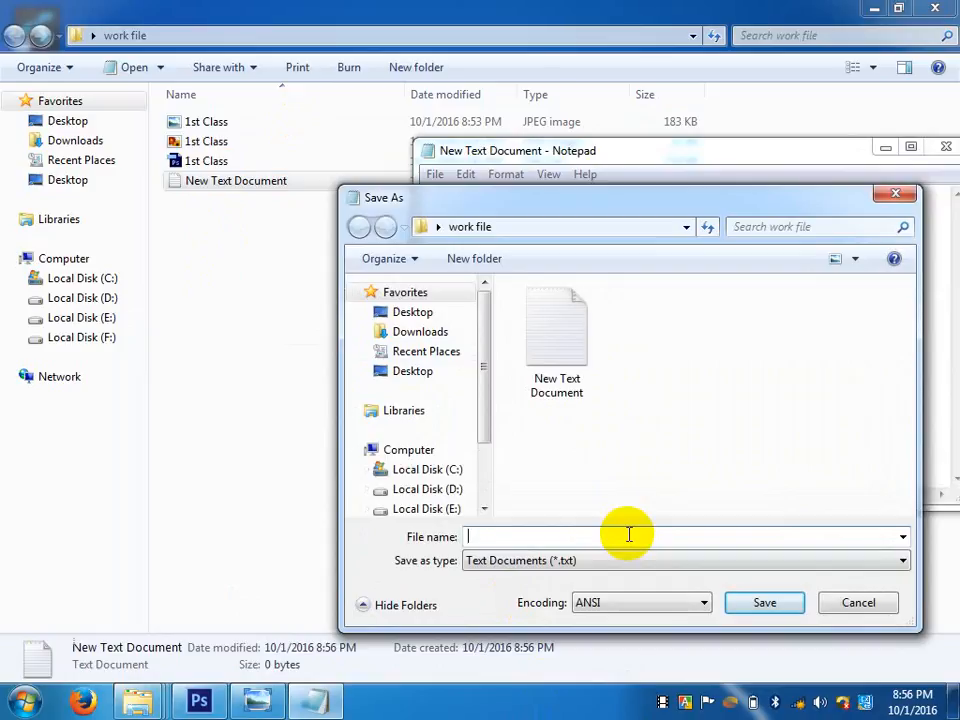
pyautogui.write('index.html')
pyautogui.press('Return')
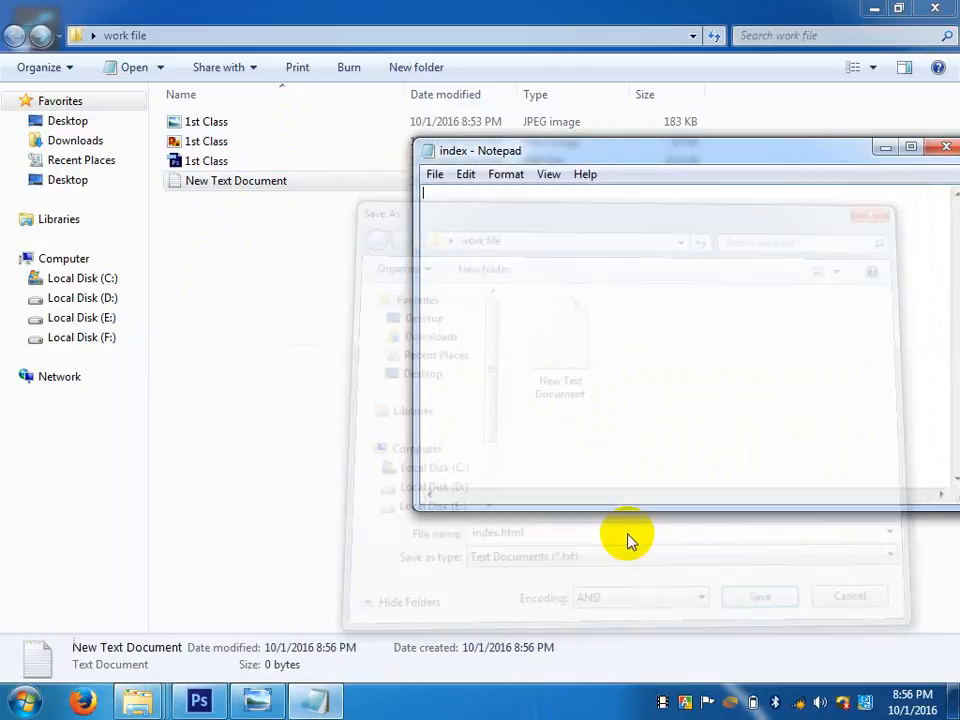
# - Close Notepad and delete the leftover New Text Document from the work file folder
pyautogui.click(944, 147)
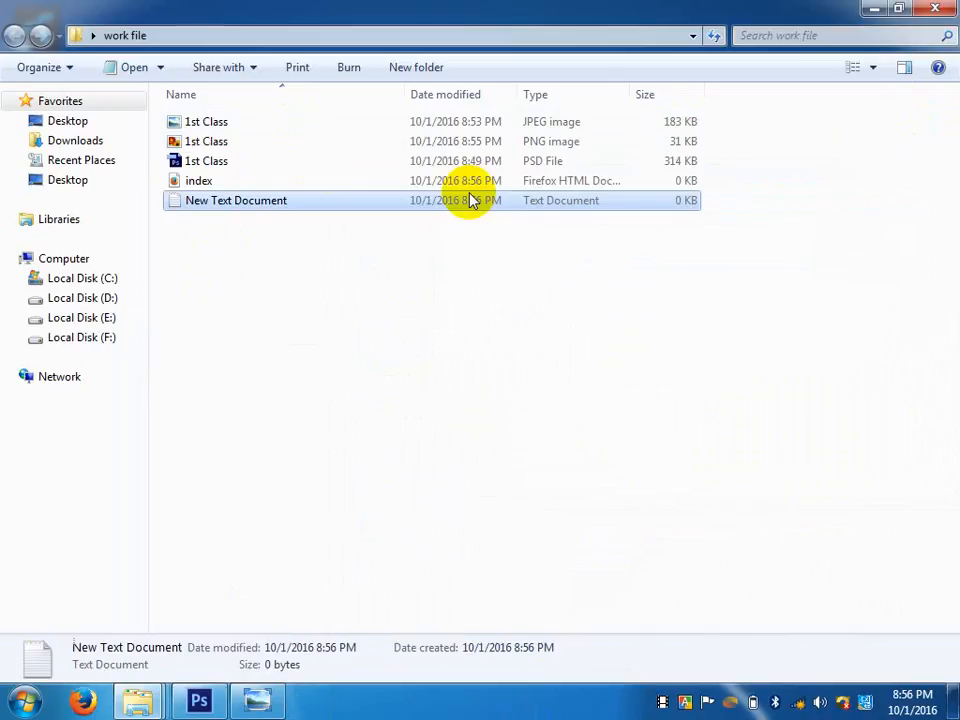
pyautogui.press('Delete')
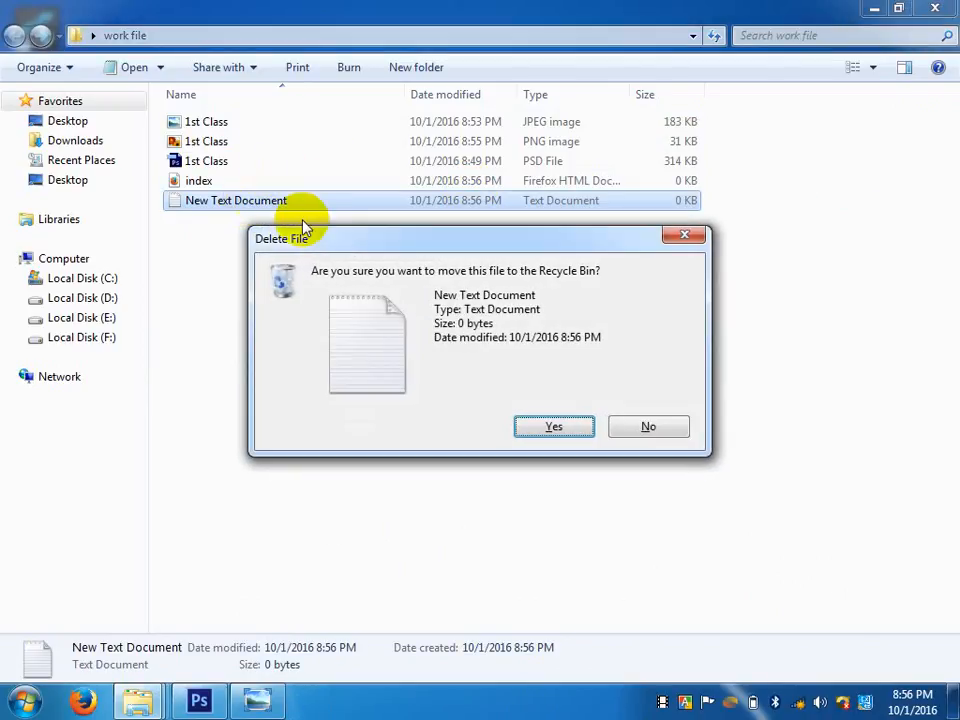
pyautogui.click(530, 426)
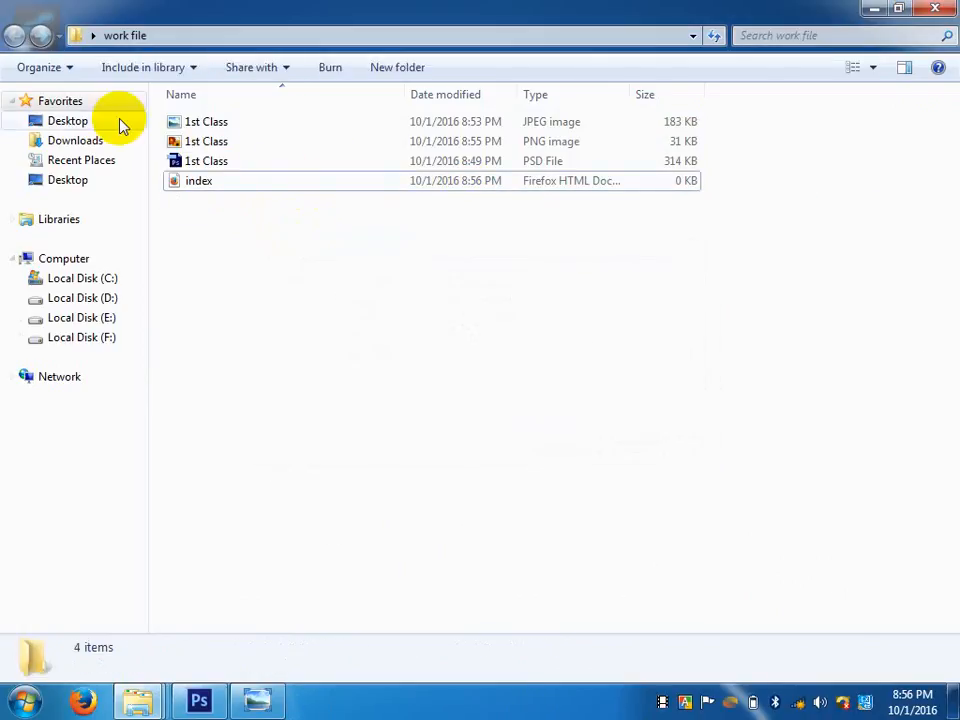
# - Open the index file in Firefox to view the page, and close the browser again
pyautogui.rightClick(186, 182)
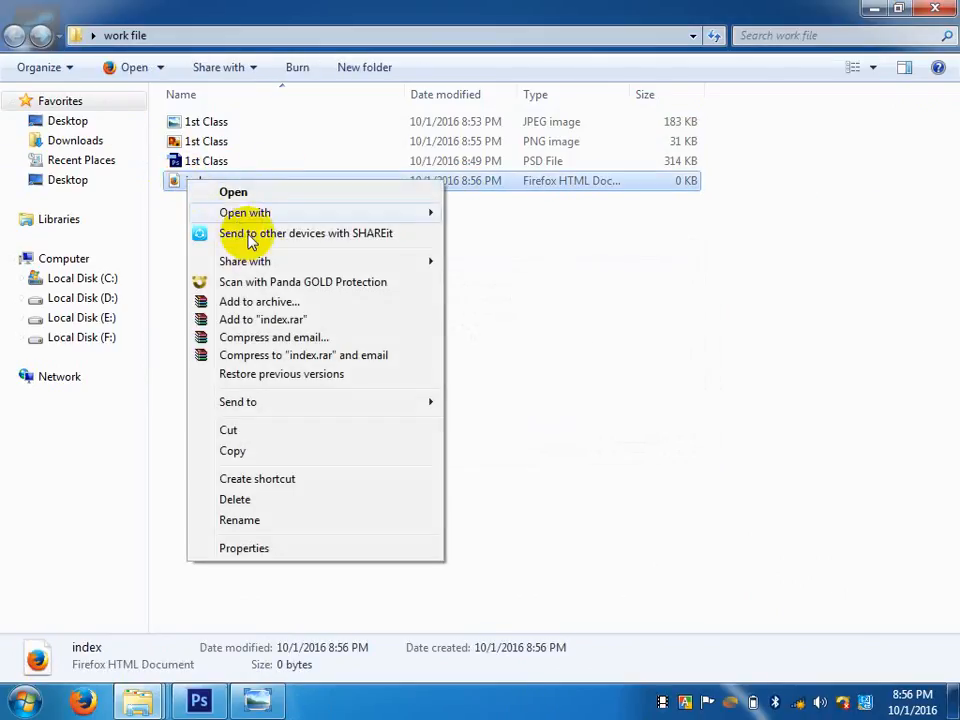
pyautogui.moveTo(300, 212)
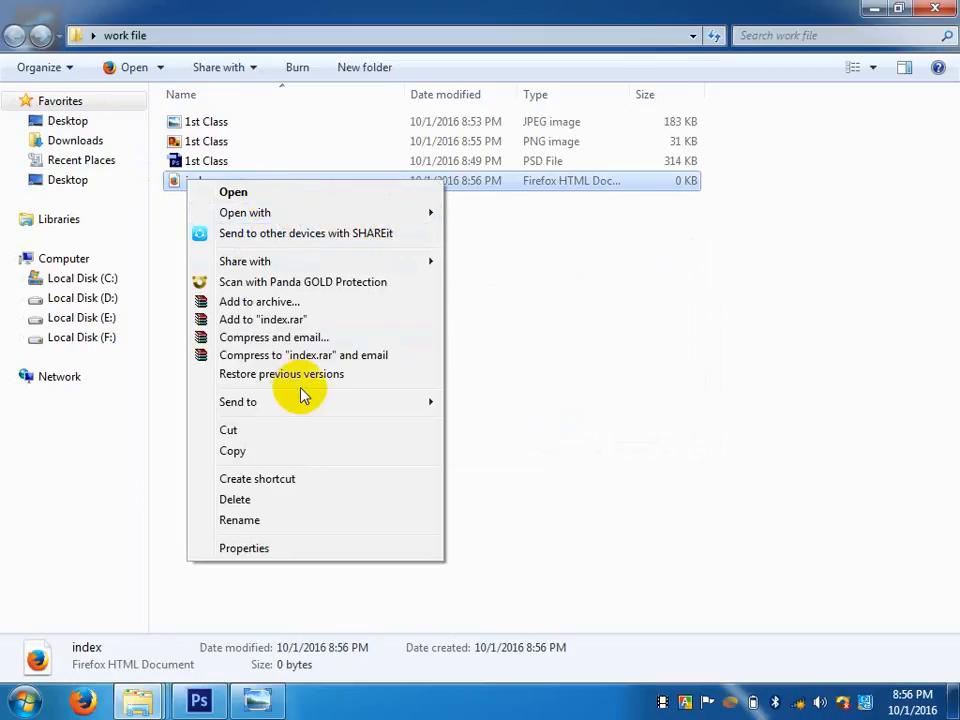
pyautogui.click(289, 193)
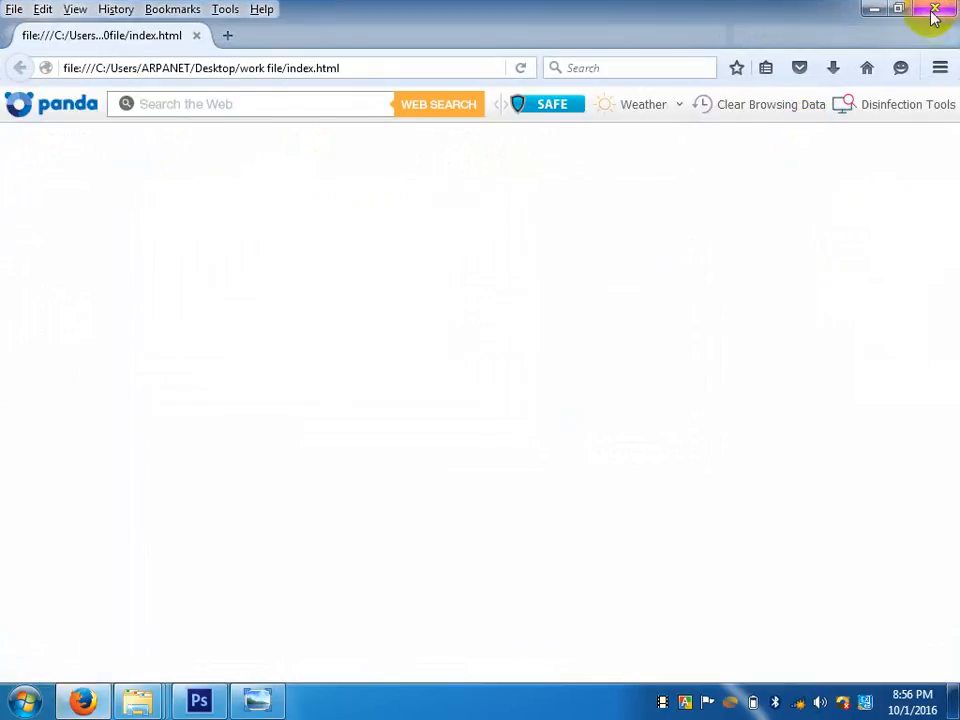
pyautogui.click(933, 11)
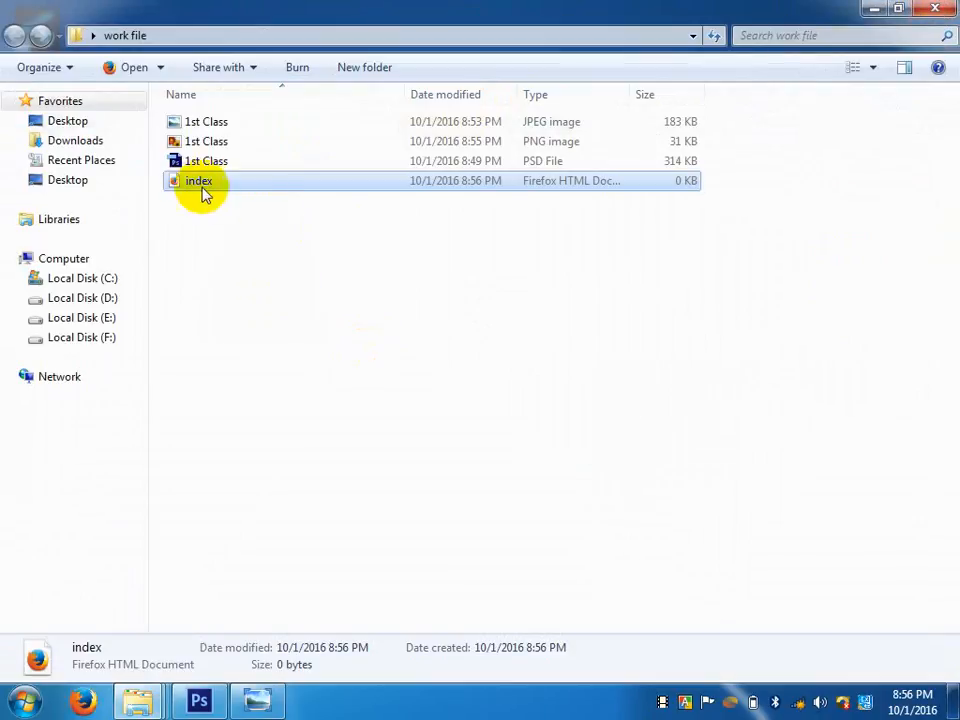
# - Open index.html with Notepad, without making Notepad the default program for this kind of file
pyautogui.rightClick(194, 188)
pyautogui.moveTo(252, 222)
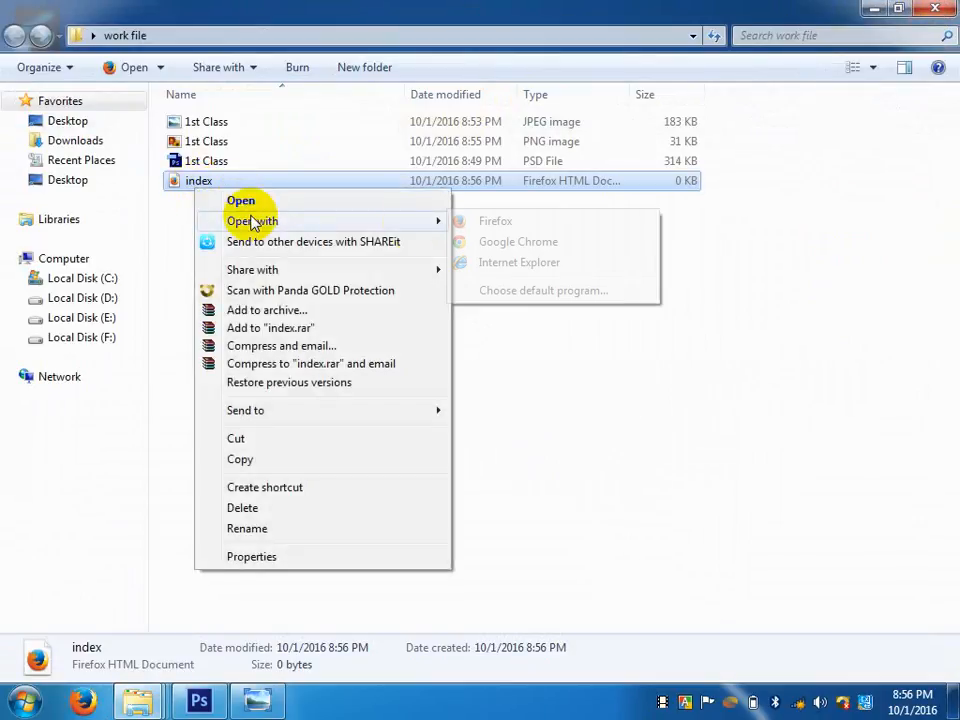
pyautogui.click(594, 298)
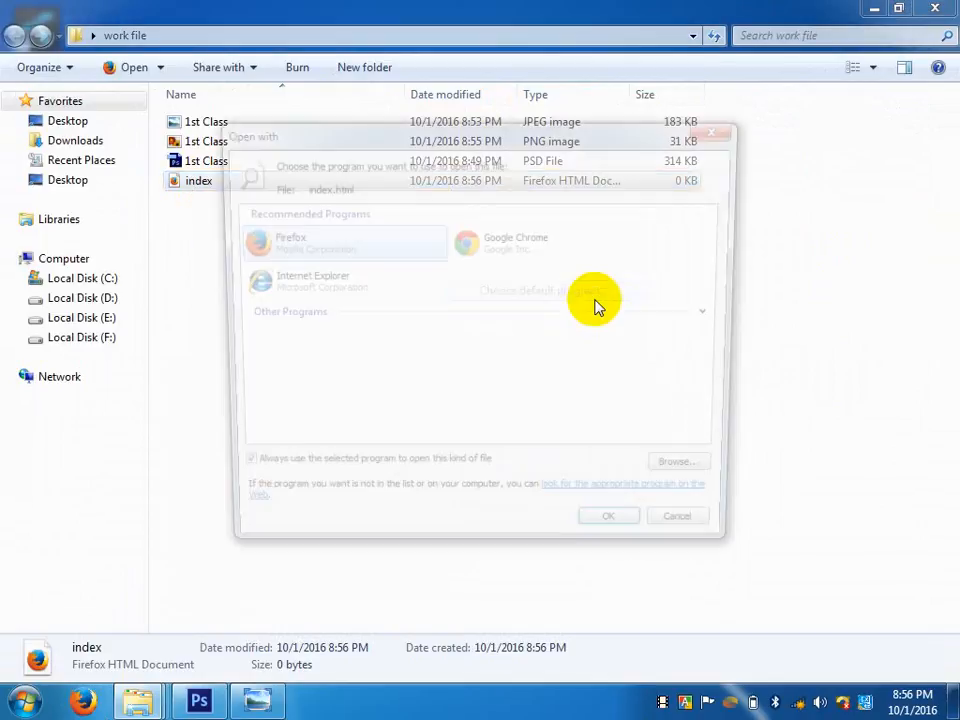
pyautogui.click(715, 315)
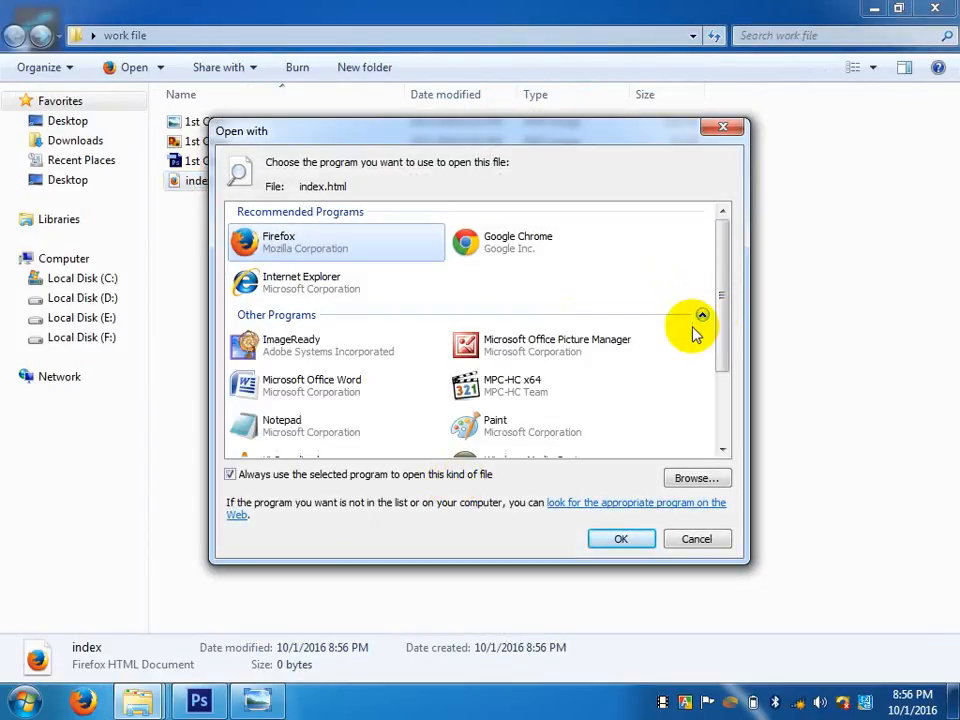
pyautogui.click(300, 476)
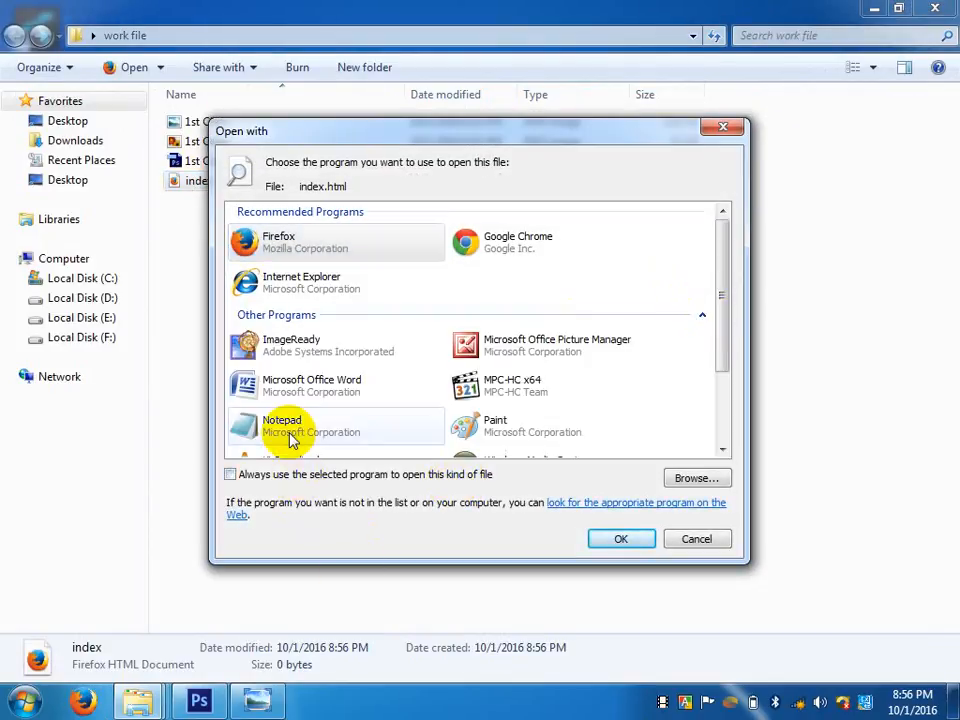
pyautogui.doubleClick(290, 436)
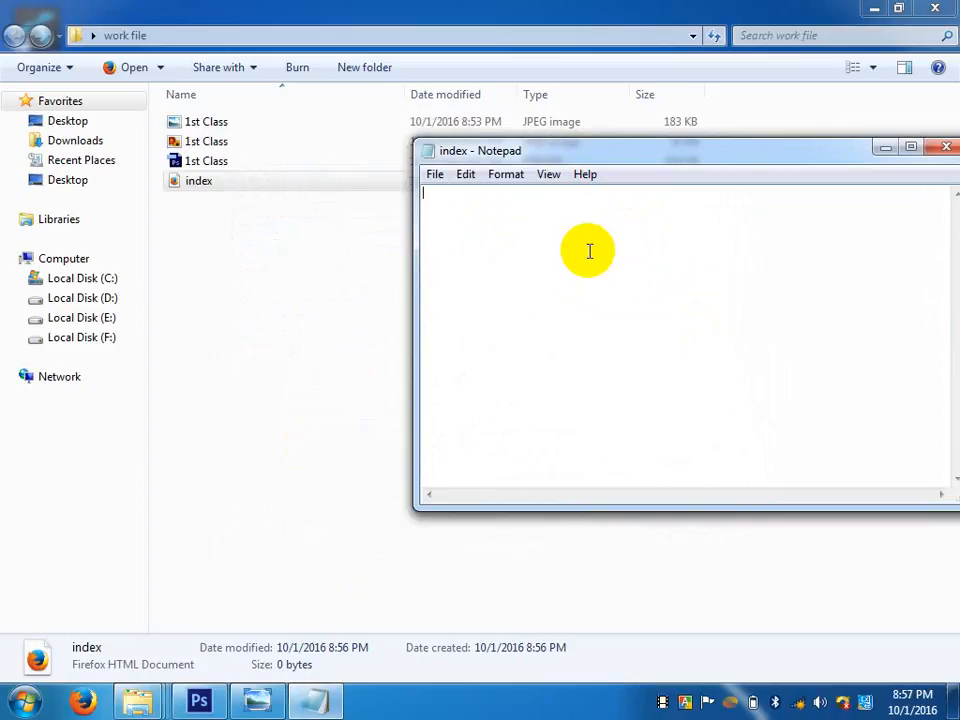
# - Write an opening <body> tag and, four lines below it, the image tag <img src="" /> with an empty source
pyautogui.write('<body>')
pyautogui.press('Return')
pyautogui.press('Return')
pyautogui.press('Return')
pyautogui.press('Return')
pyautogui.write('<img src')
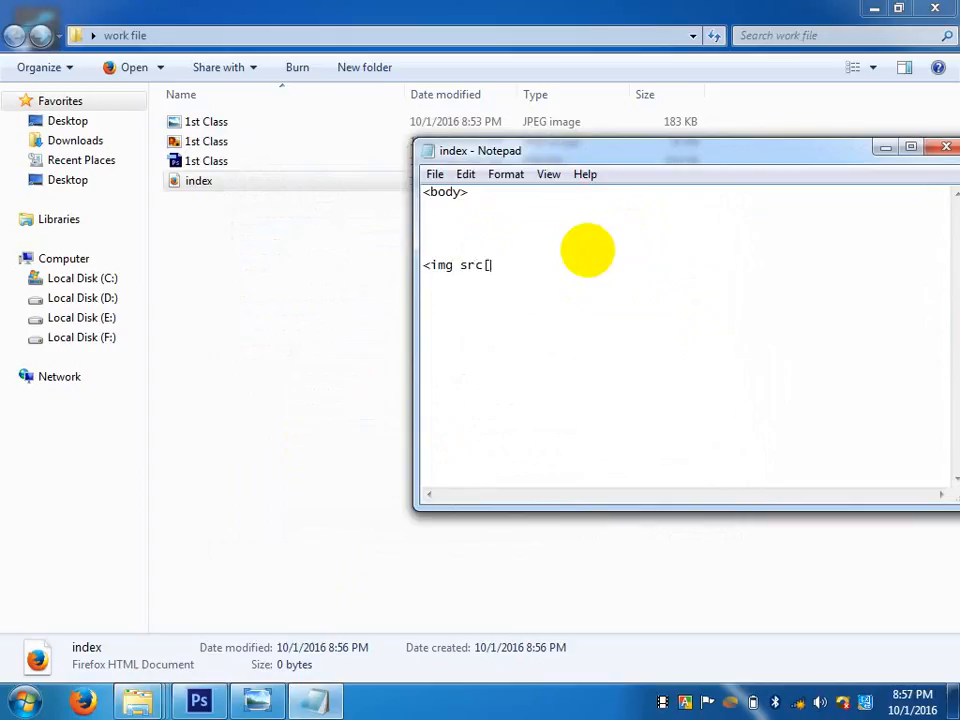
pyautogui.write('="" />')
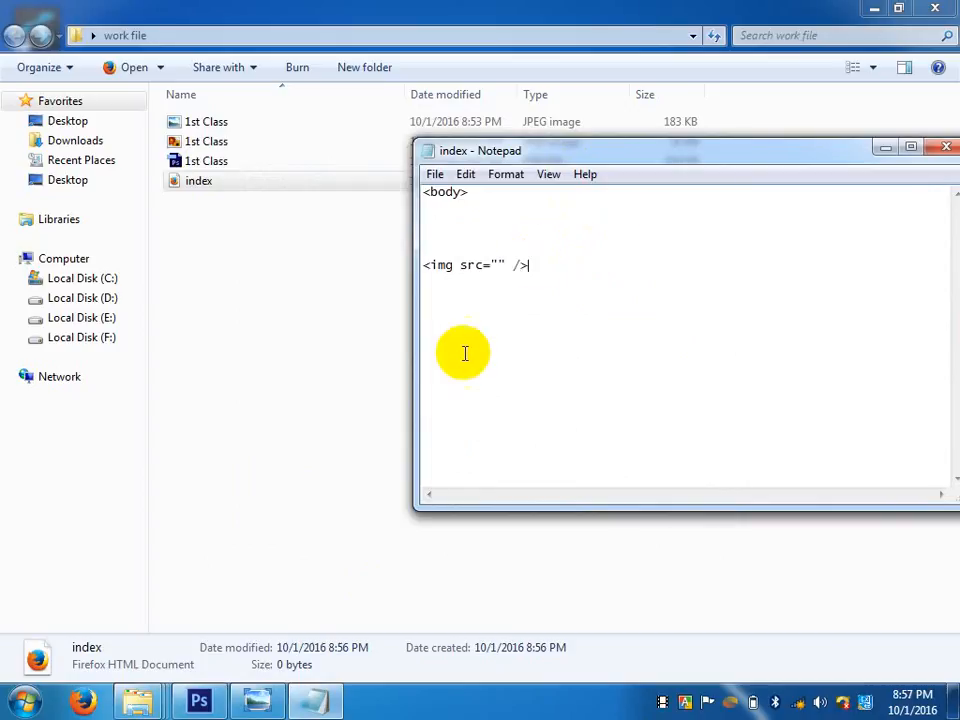
# - Set the image tag's source to "1st class.jpg"
pyautogui.click(498, 265)
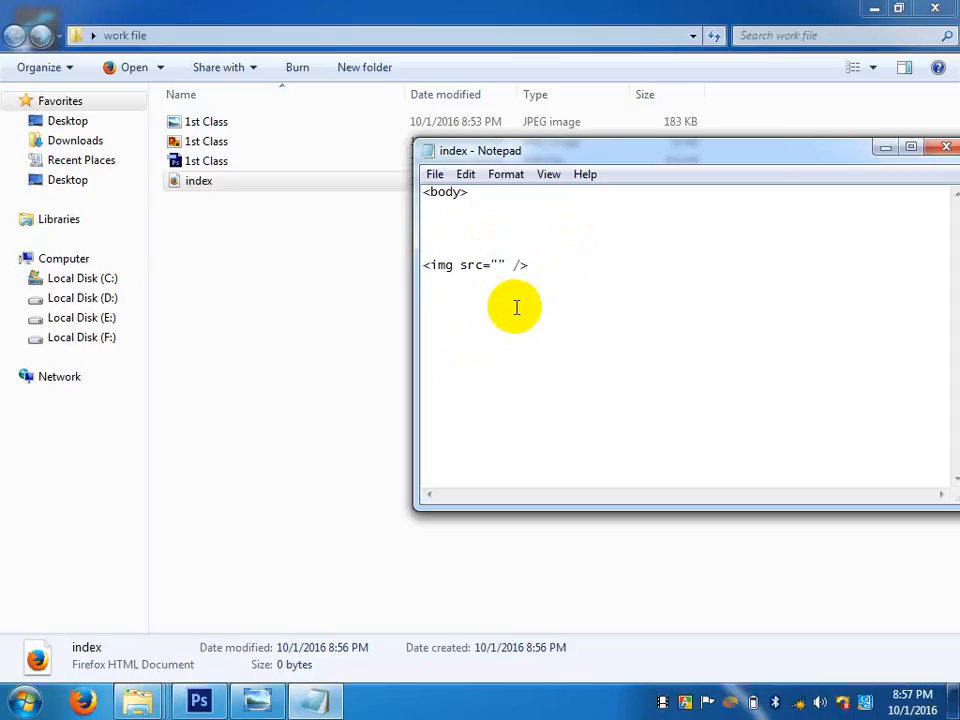
pyautogui.write('1st class.jp')
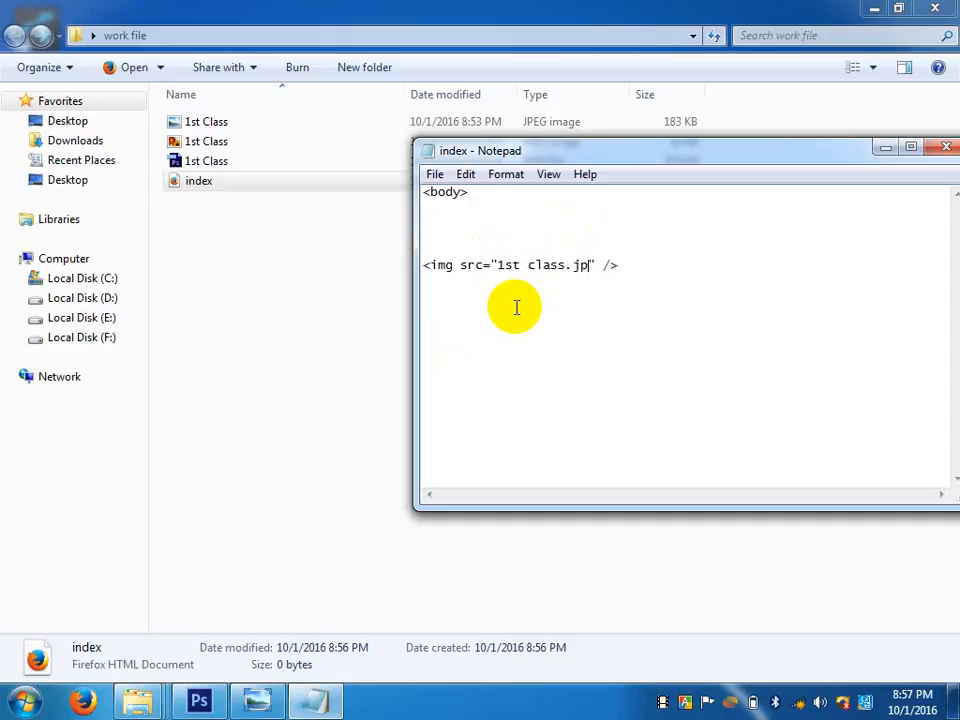
pyautogui.write('g')
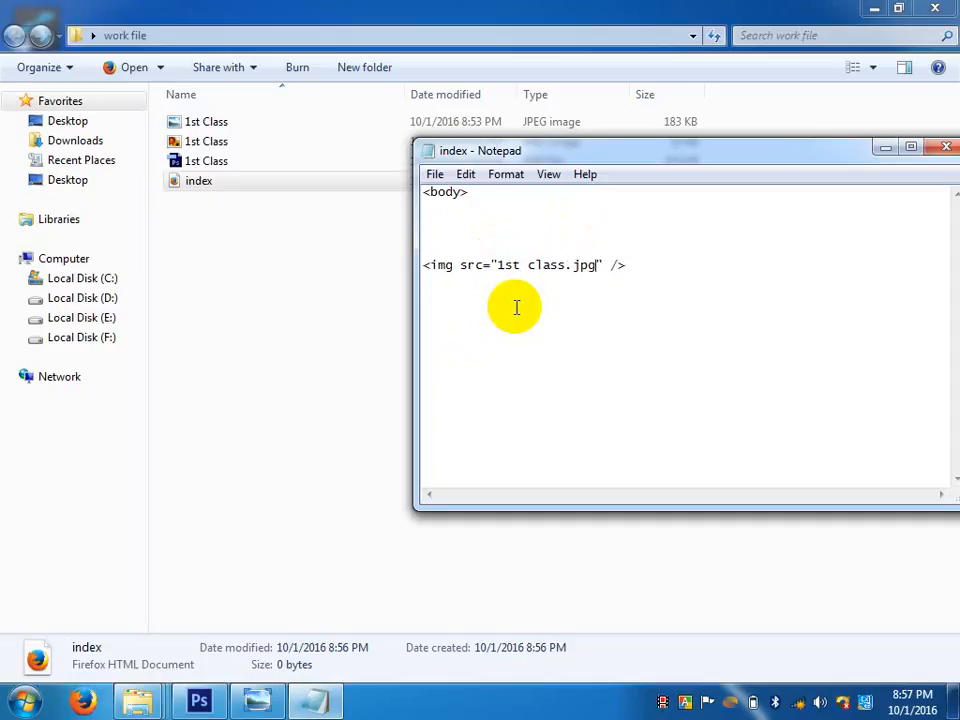
# - Add a <br/><br/> line below the image tag and paste a copy of the tag beneath it
pyautogui.click(632, 262)
pyautogui.moveTo(558, 258); pyautogui.dragTo(374, 284)
pyautogui.hotkey('ctrl', 'c')
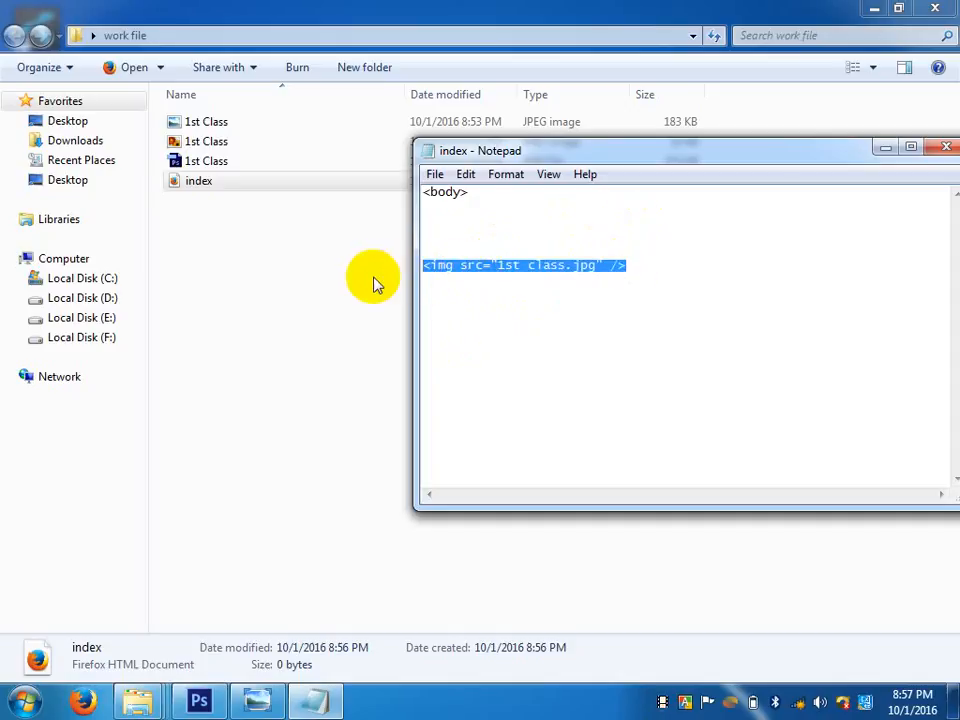
pyautogui.click(501, 302)
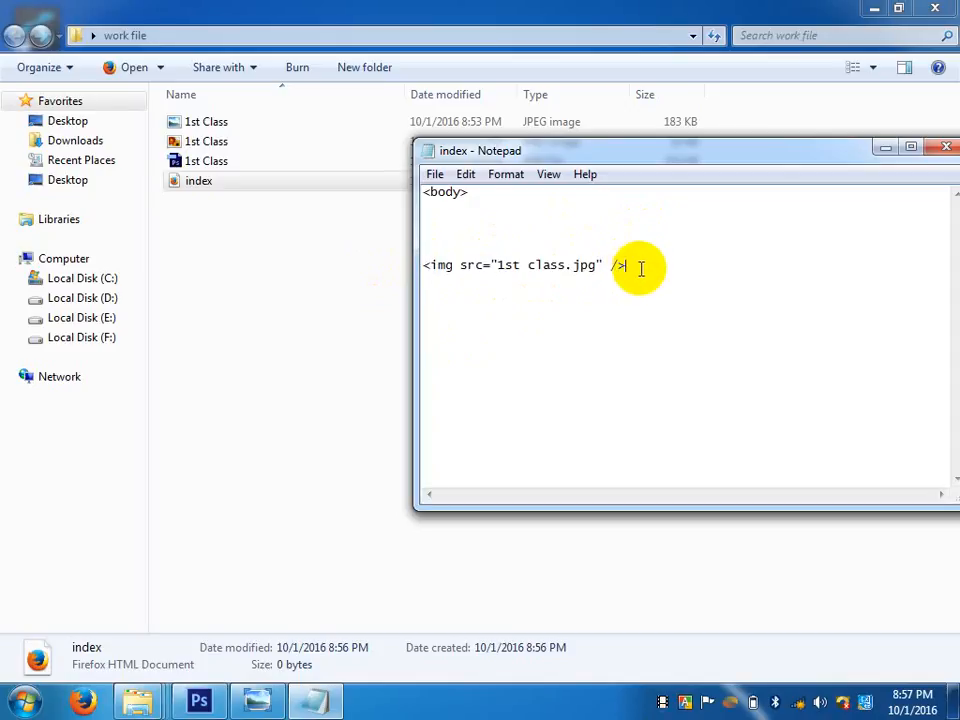
pyautogui.press('Return')
pyautogui.write('<br/><br/>')
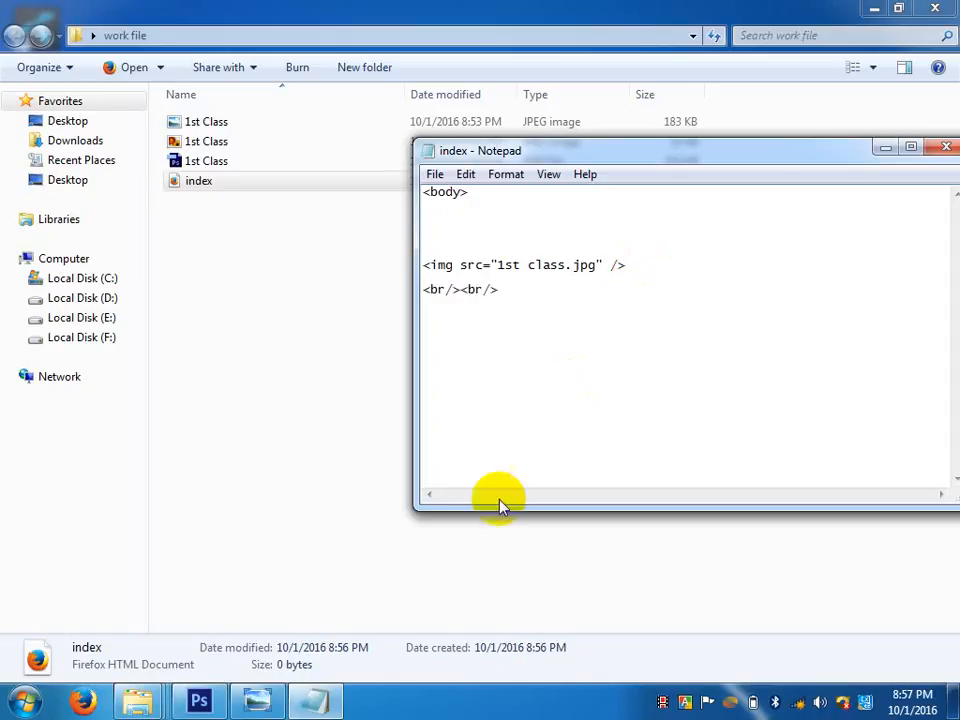
pyautogui.press('Return')
pyautogui.hotkey('ctrl', 'v')
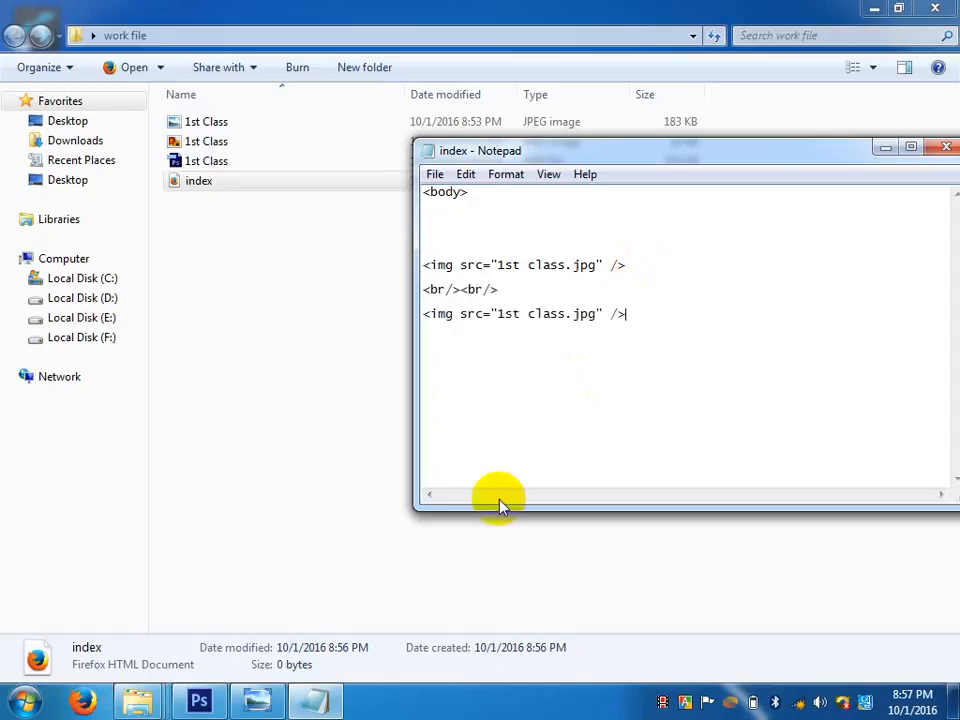
# - Change the second image tag's source to "1st class.png" and save the file
pyautogui.click(597, 316)
pyautogui.press('BackSpace')
pyautogui.press('BackSpace')
pyautogui.press('BackSpace')
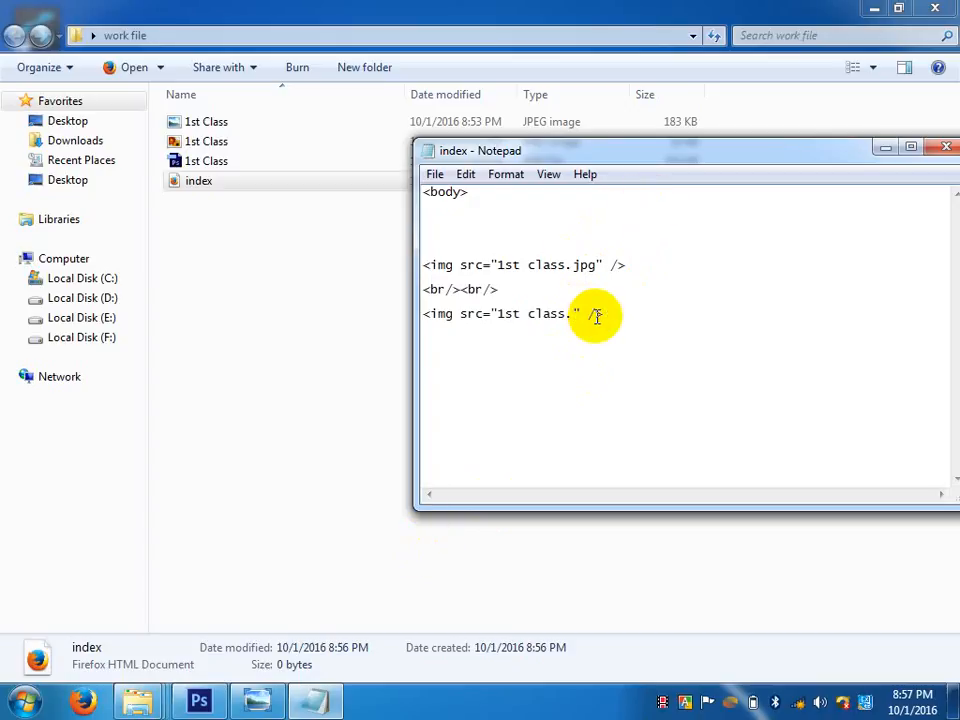
pyautogui.write('png')
pyautogui.hotkey('ctrl', 's')
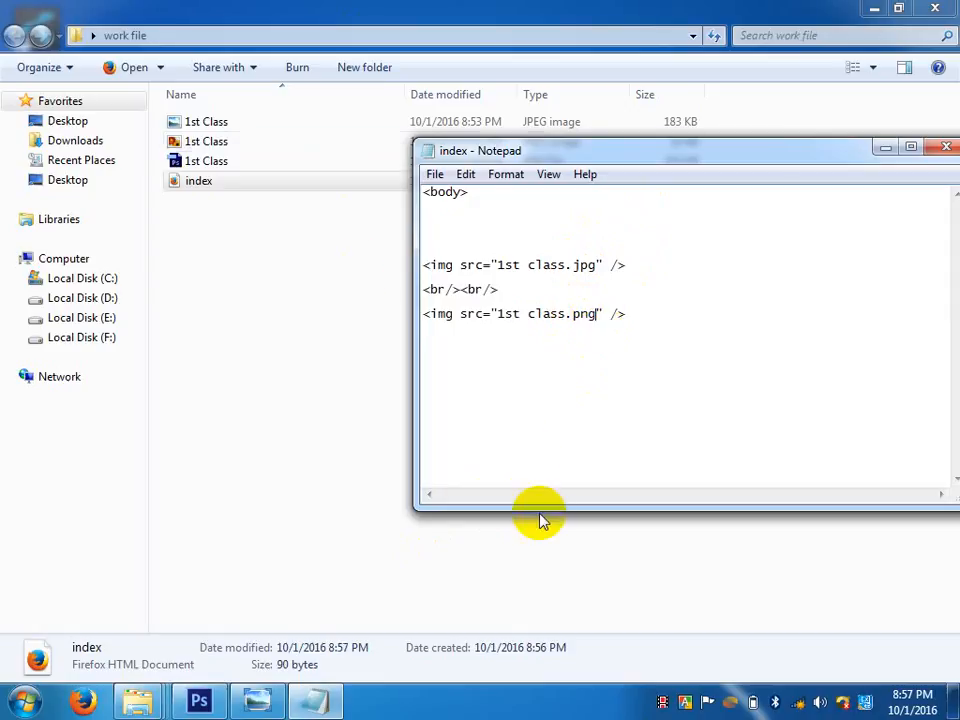
# - Add a closing </body> tag below the second image tag and save the file
pyautogui.click(504, 343)
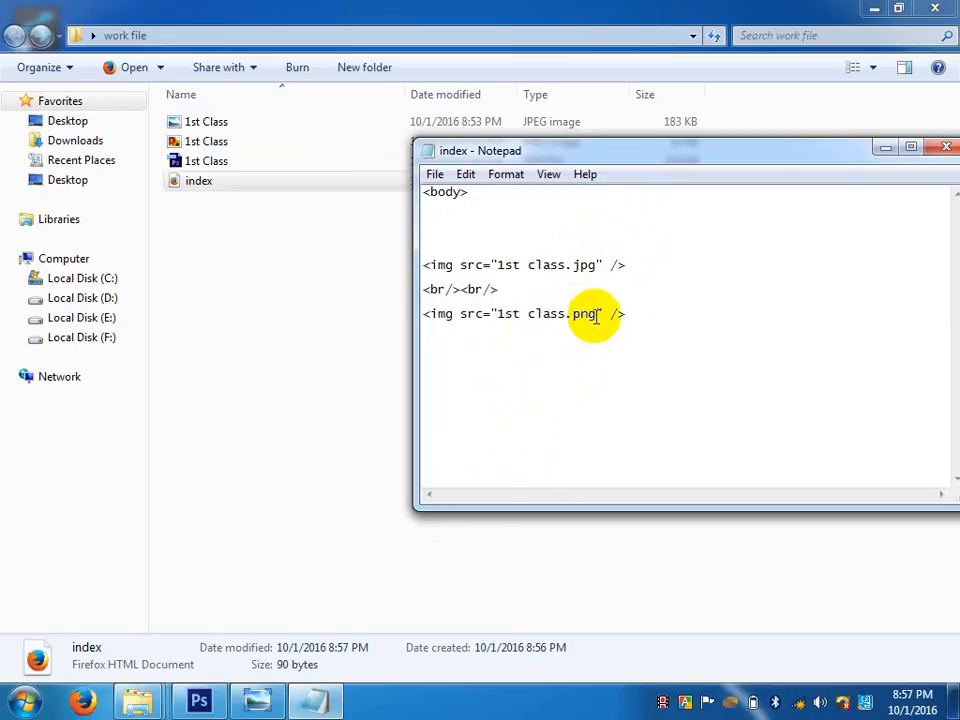
pyautogui.click(637, 313)
pyautogui.press('Return')
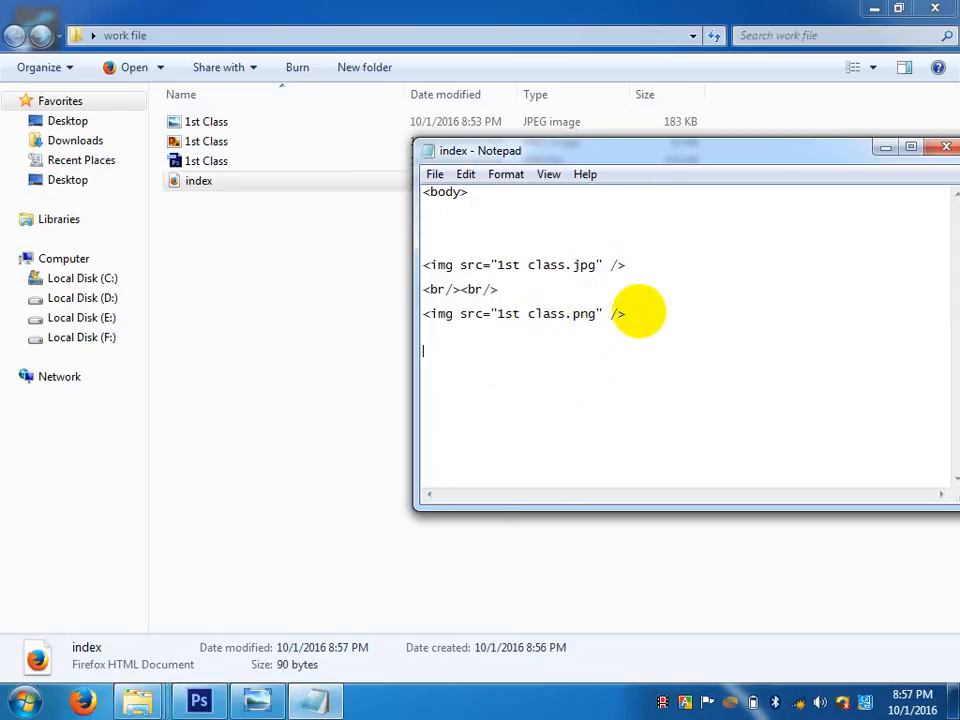
pyautogui.write('</body>')
pyautogui.hotkey('ctrl', 's')
# - Open the index file in Firefox and compare the JPEG and PNG images on the page
pyautogui.click(200, 184)
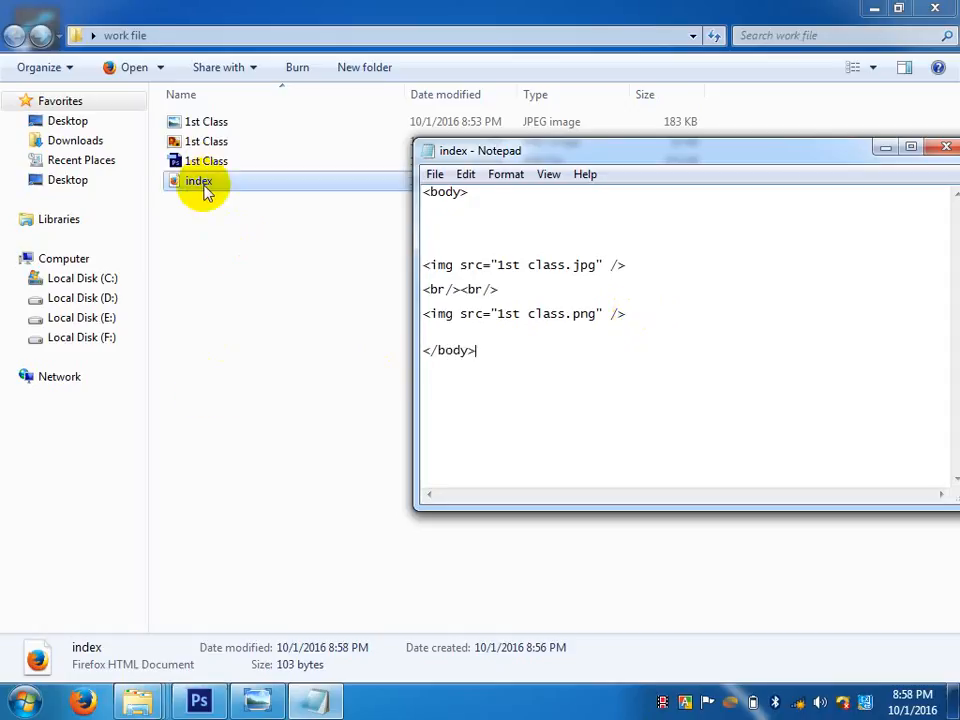
pyautogui.doubleClick(204, 186)
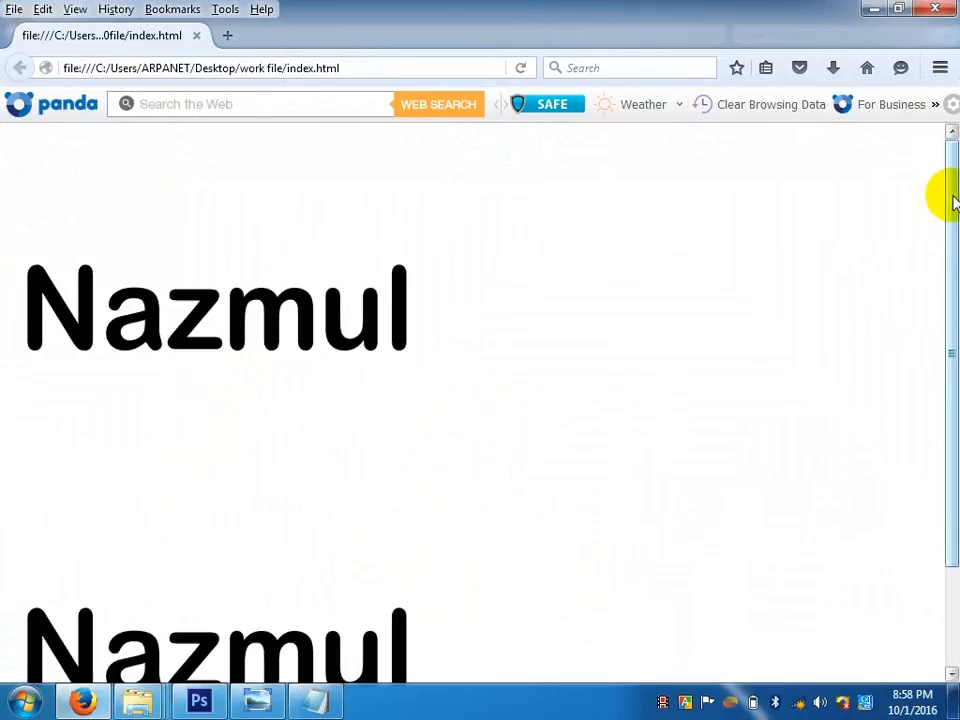
pyautogui.scroll(-3, 948, 325)
pyautogui.moveTo(951, 318); pyautogui.dragTo(951, 262)
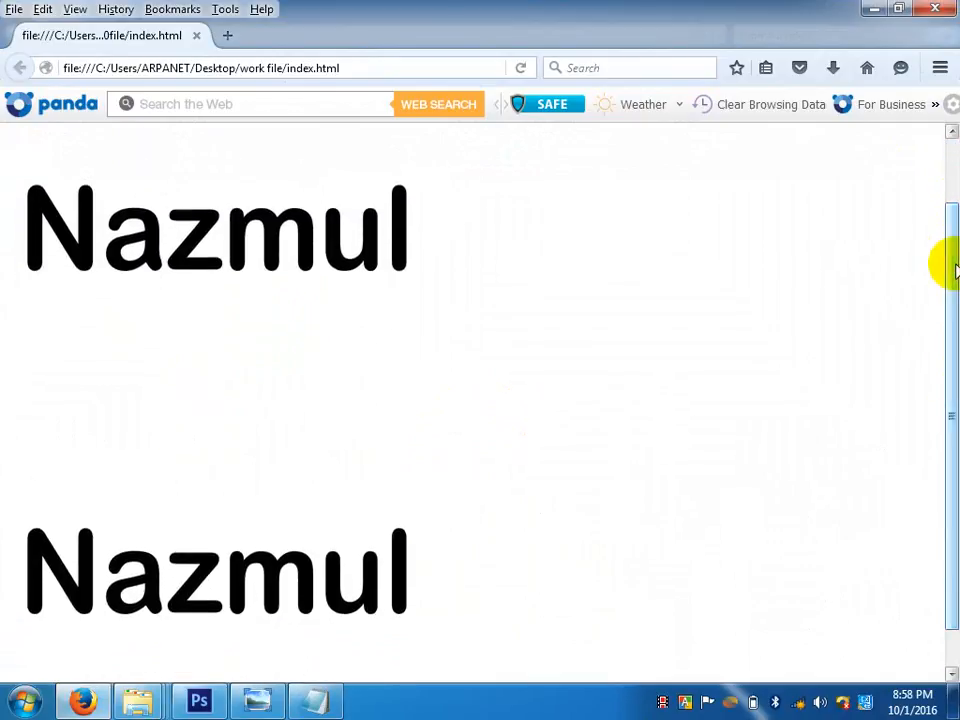
# - Add bgcolor="green" to the <body> tag in Notepad, save, and reload the page in Firefox
pyautogui.click(317, 700)
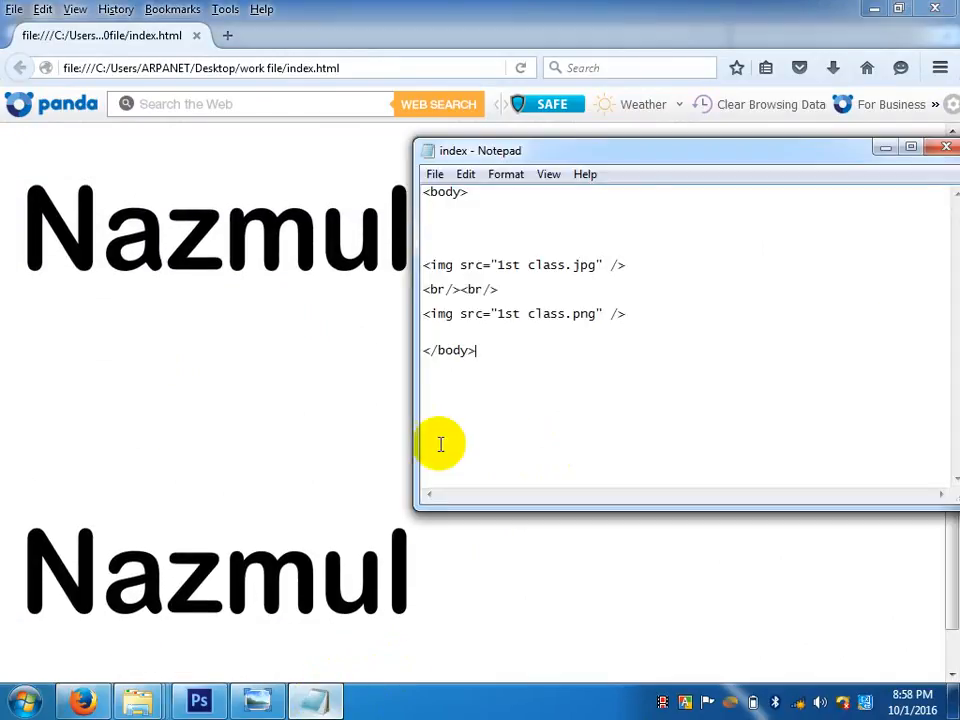
pyautogui.click(461, 192)
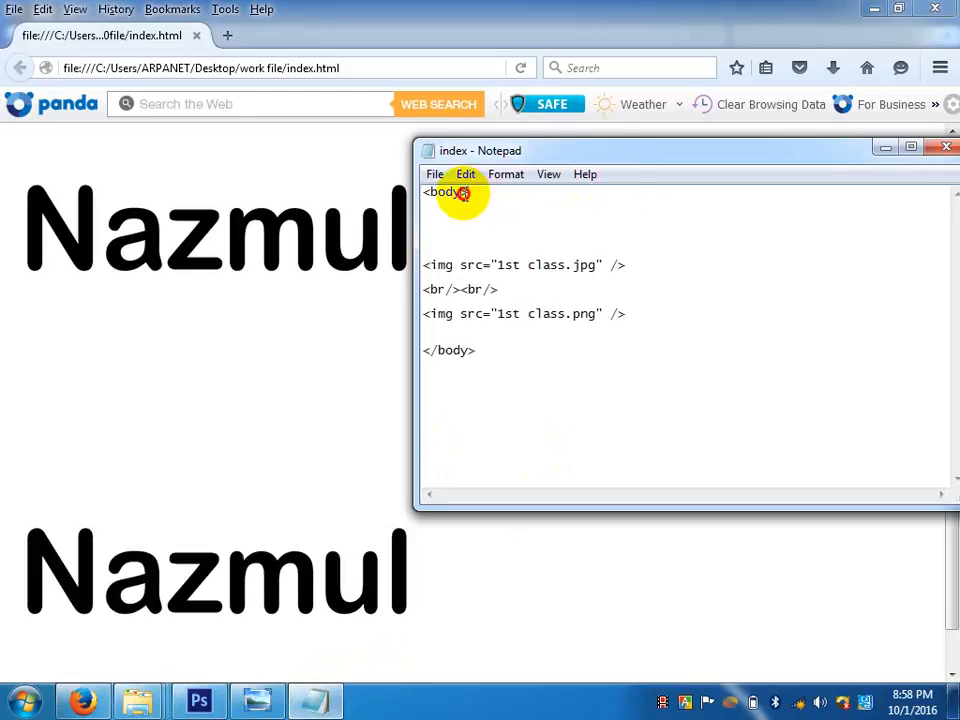
pyautogui.write('bgcolor=""')
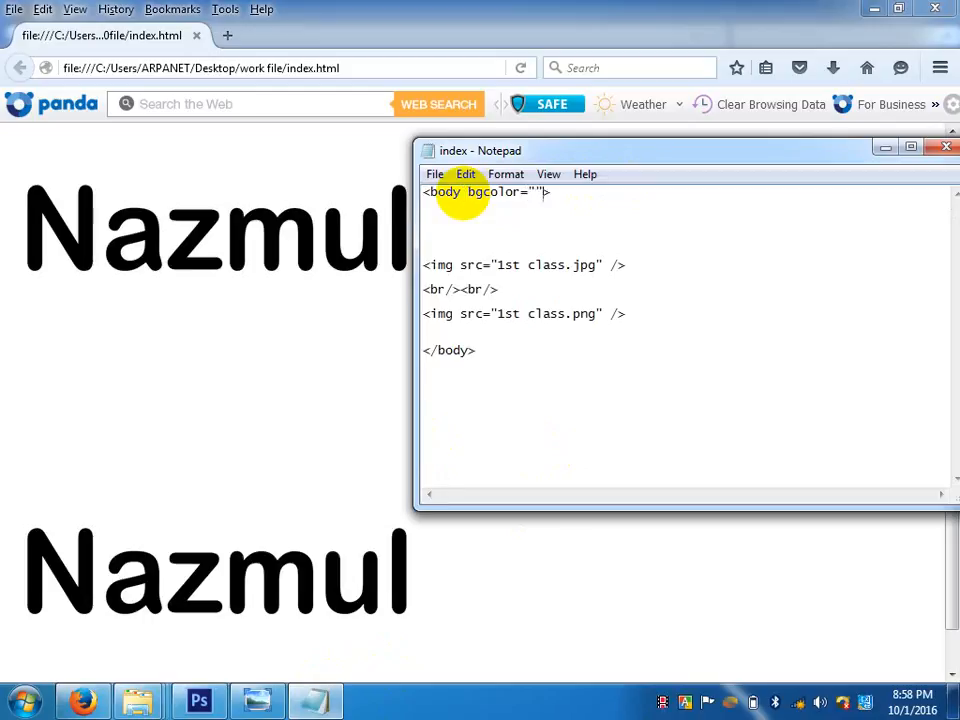
pyautogui.press('Left')
pyautogui.write('green')
pyautogui.click(26, 336)
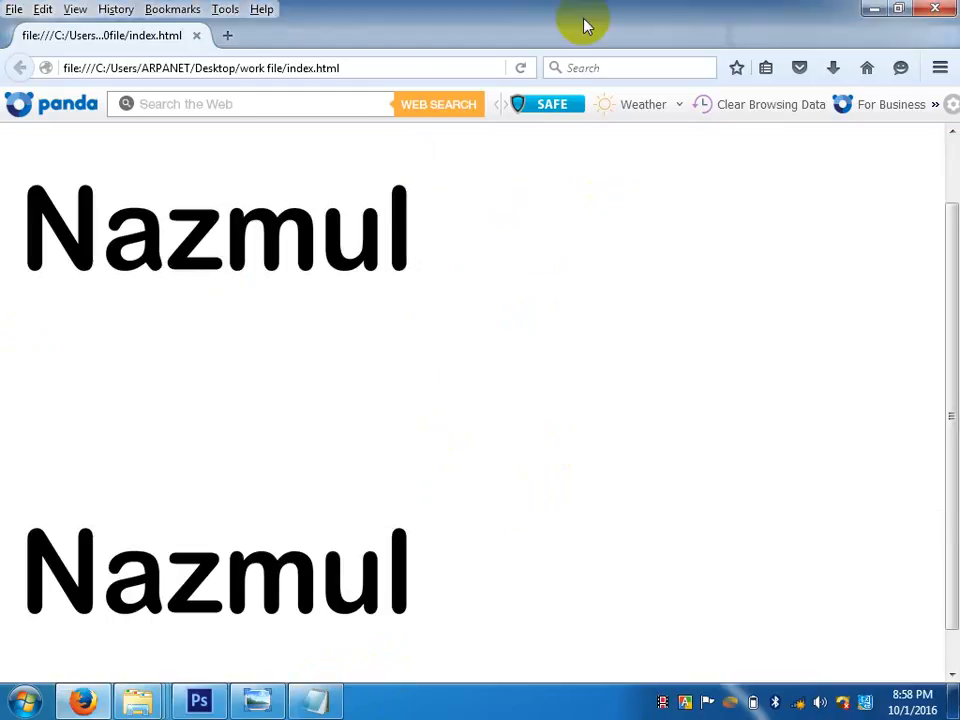
pyautogui.click(522, 69)
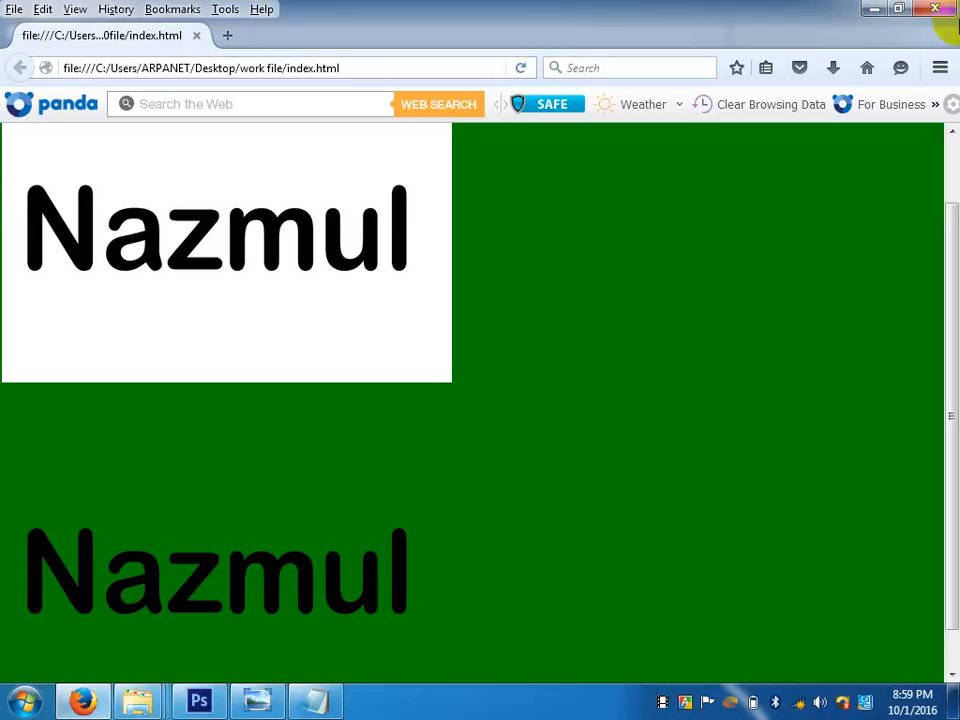
# - Close Firefox and the Notepad window, and deselect the index file in the work file folder
pyautogui.click(935, 9)
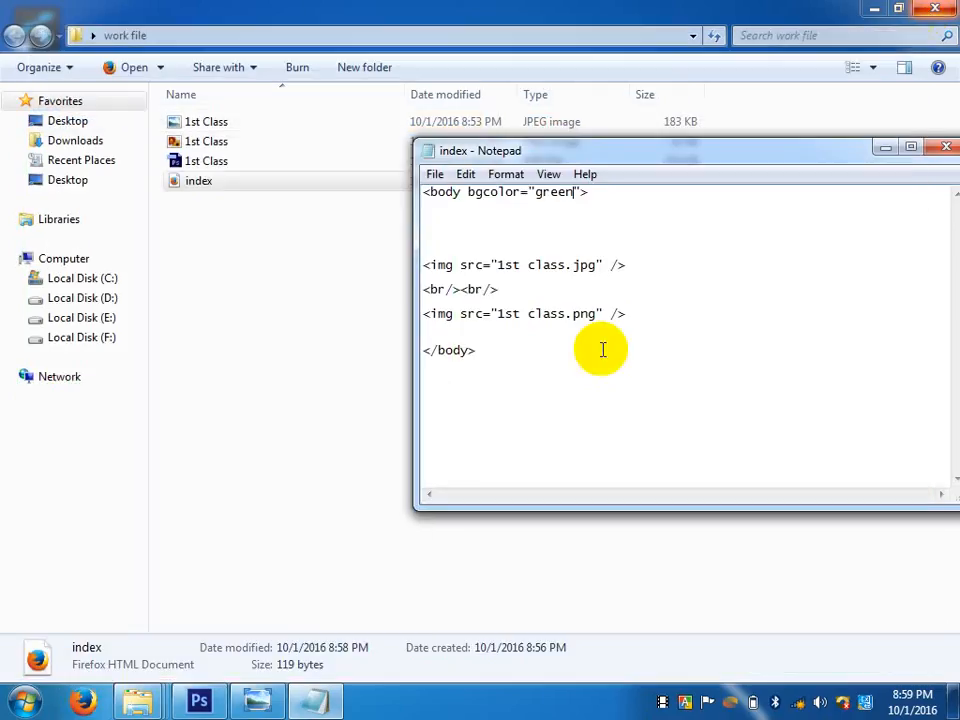
pyautogui.click(932, 155)
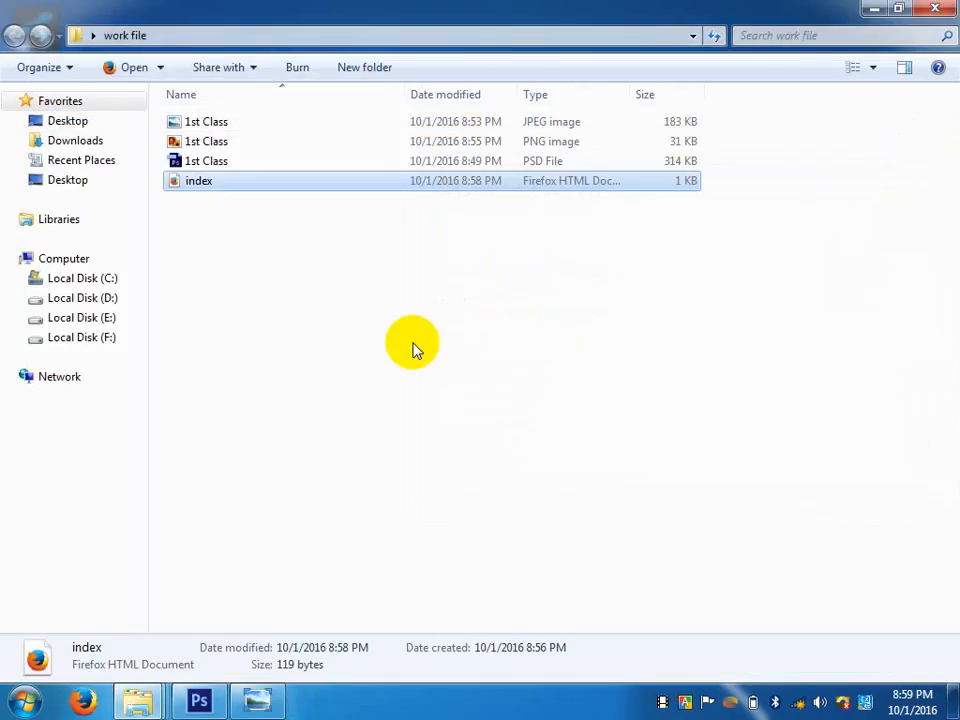
pyautogui.click(296, 216)
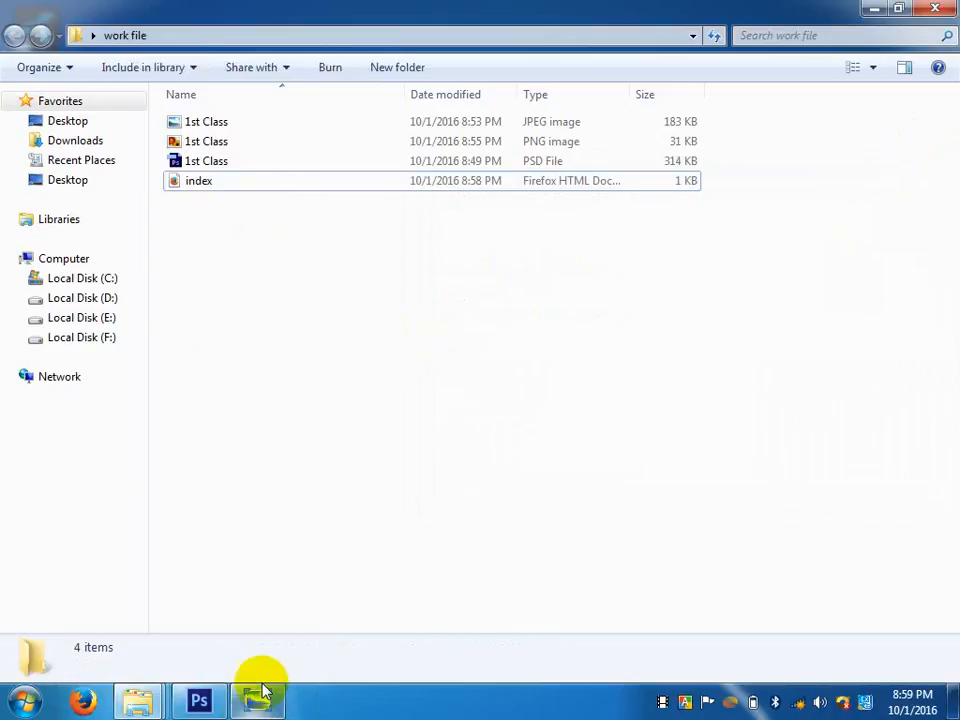
# - Switch to Photoshop, review the file formats offered when saving the document under Save As, and cancel the save
pyautogui.click(213, 704)
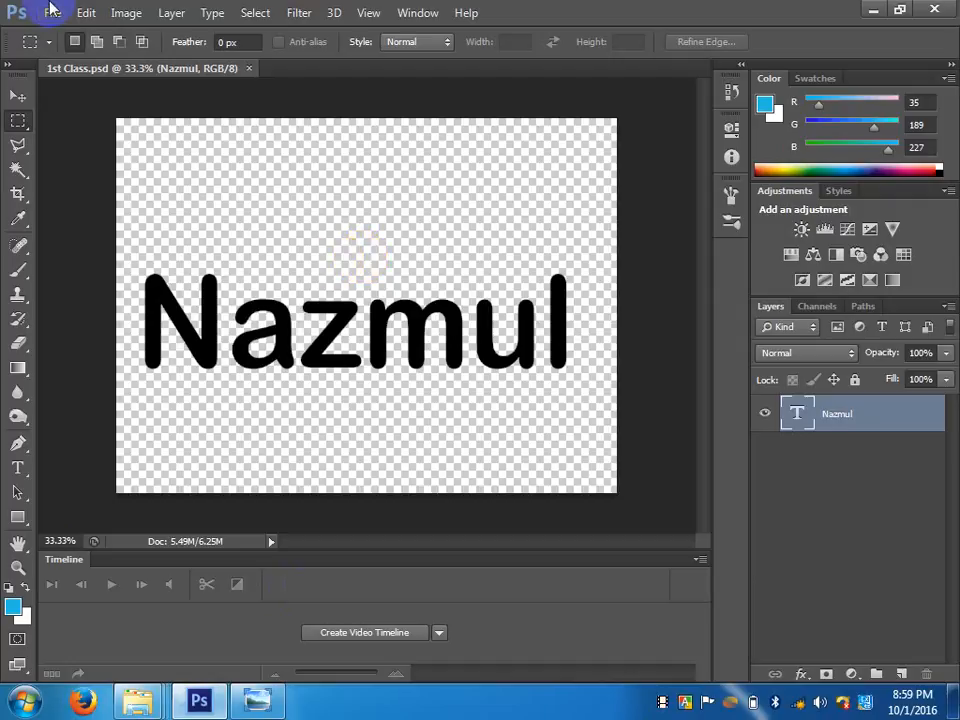
pyautogui.click(50, 12)
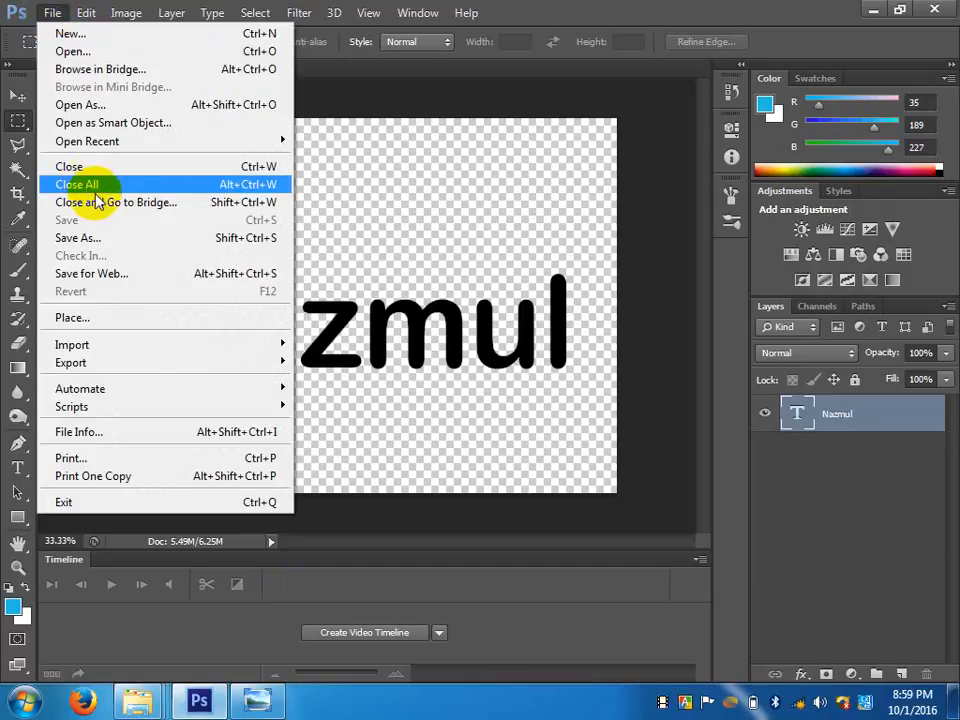
pyautogui.click(90, 239)
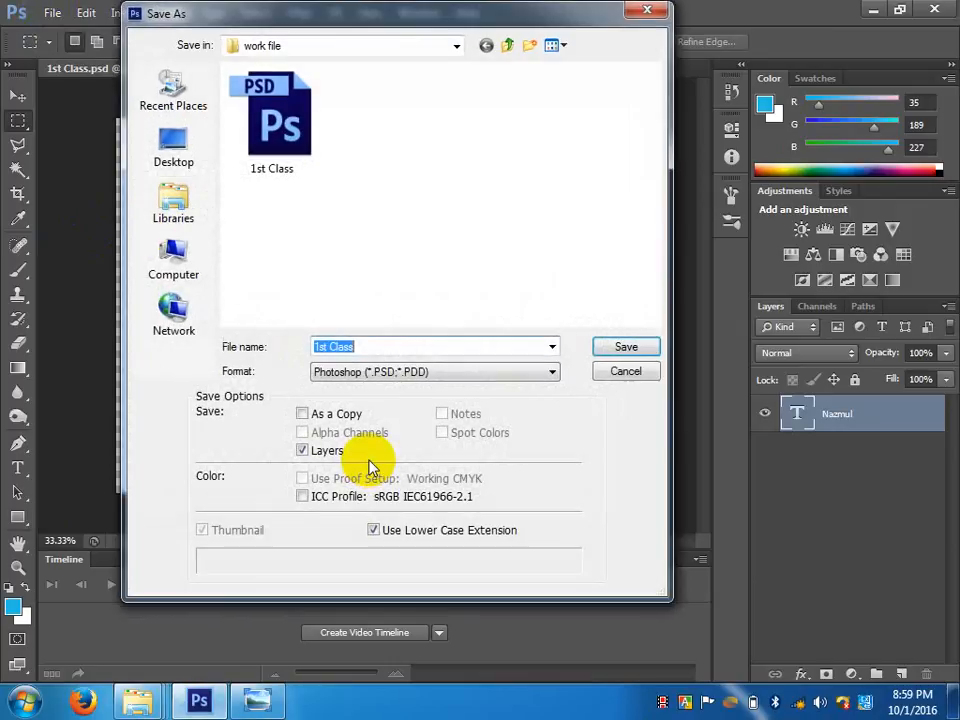
pyautogui.click(420, 372)
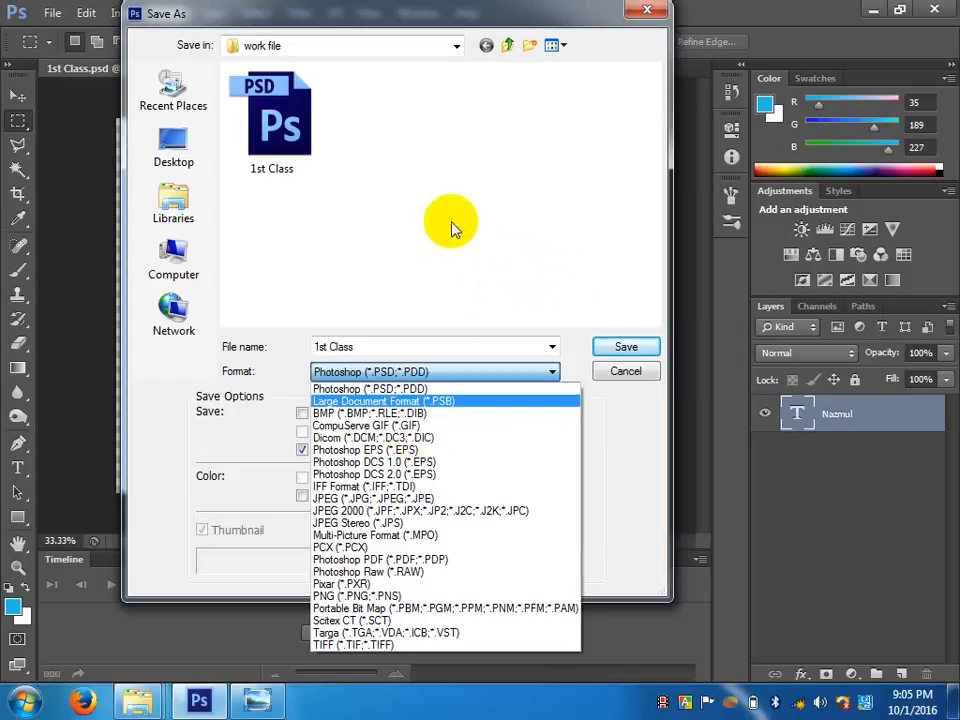
pyautogui.click(508, 292)
pyautogui.click(620, 373)
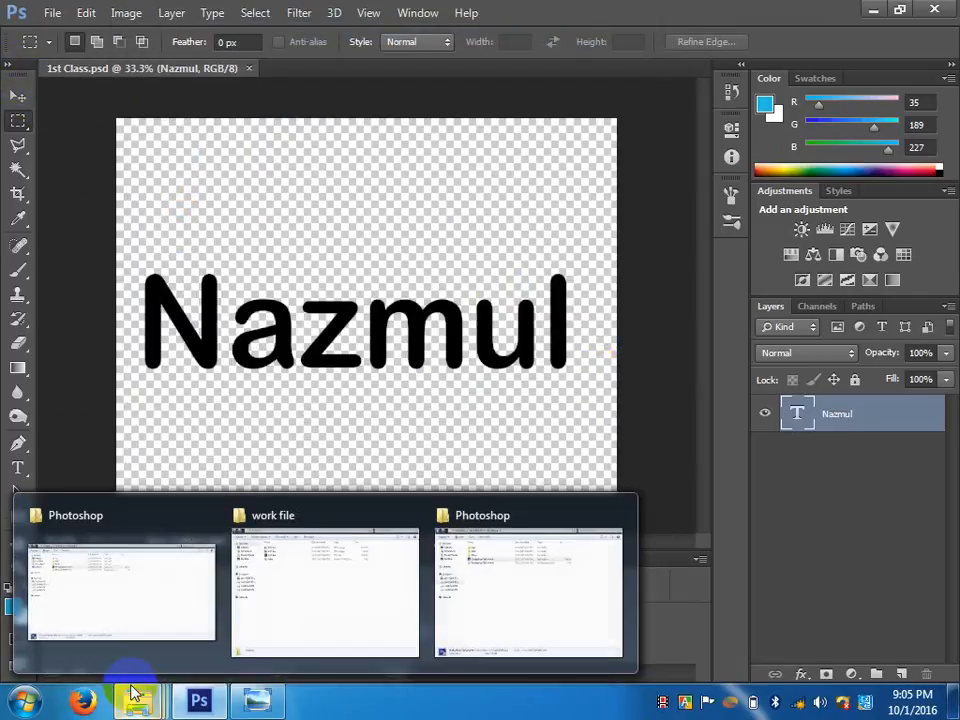
# - Try to start Adobe Photoshop 7.0 by searching the installed programs for "photo"
pyautogui.click(26, 704)
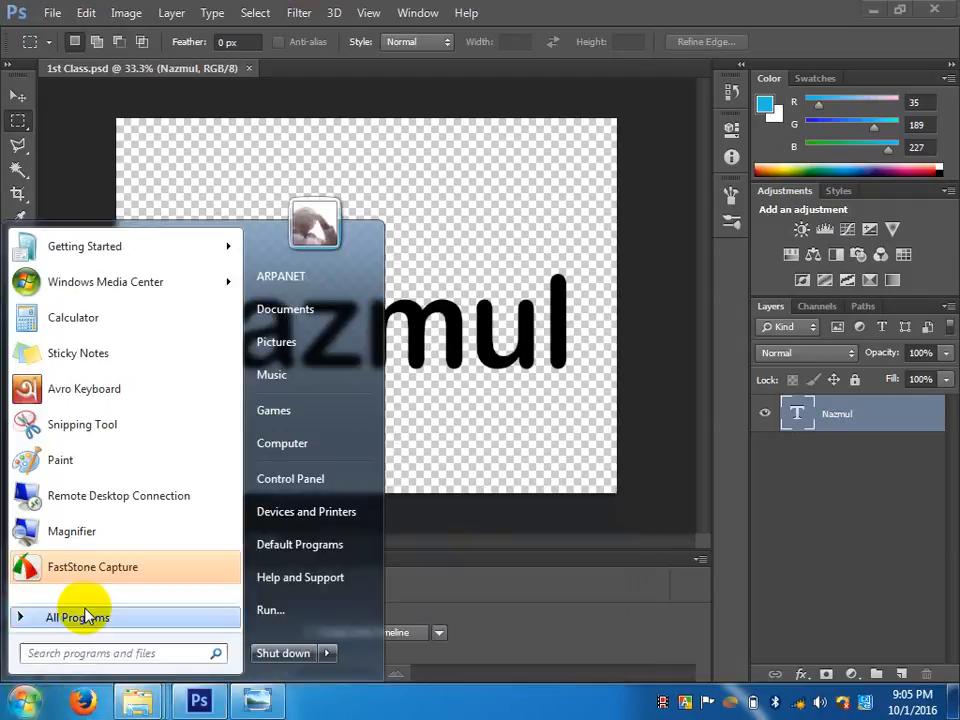
pyautogui.click(69, 653)
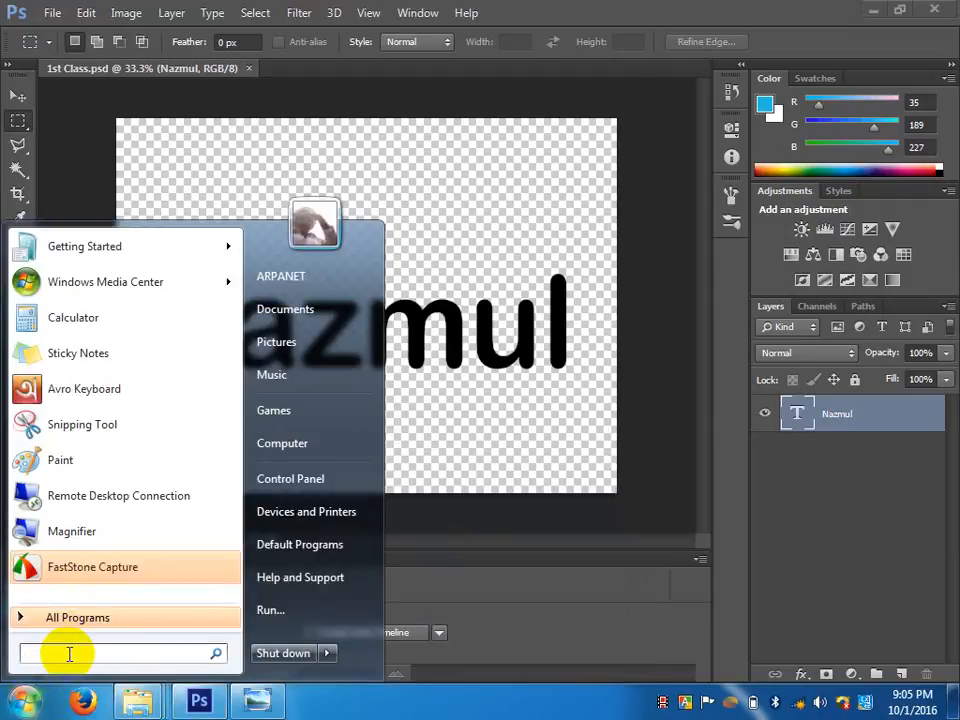
pyautogui.write('photo')
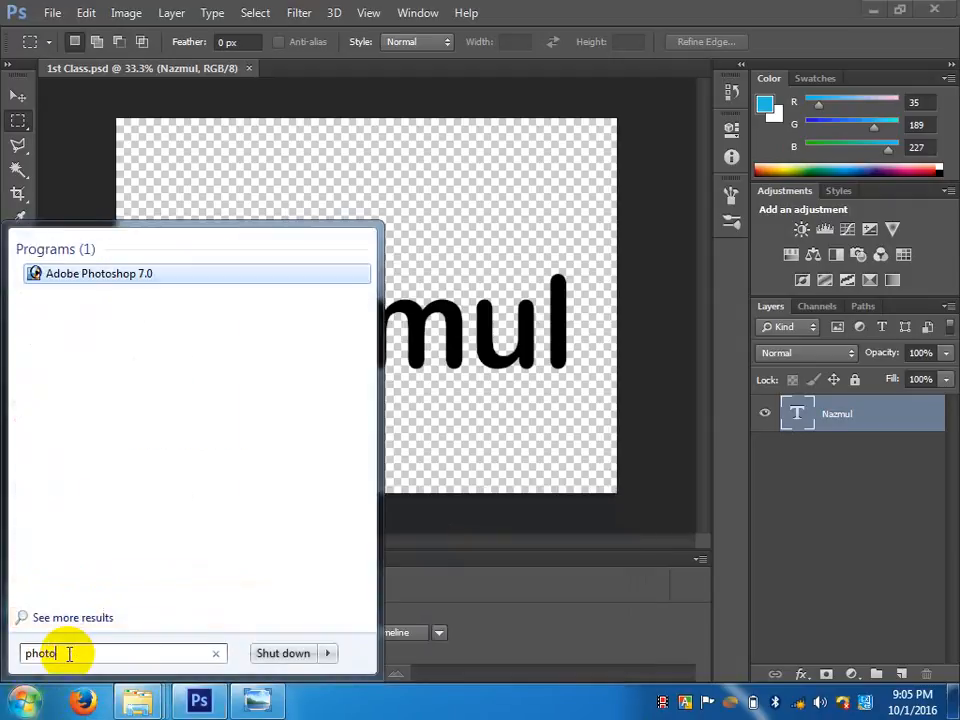
pyautogui.click(135, 273)
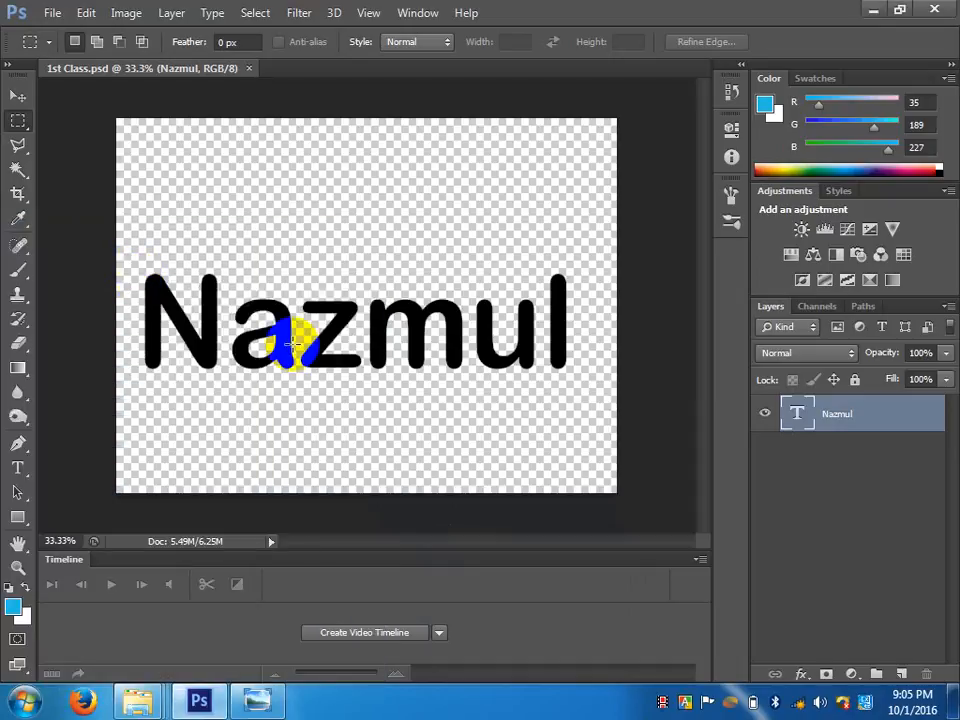
pyautogui.click(401, 529)
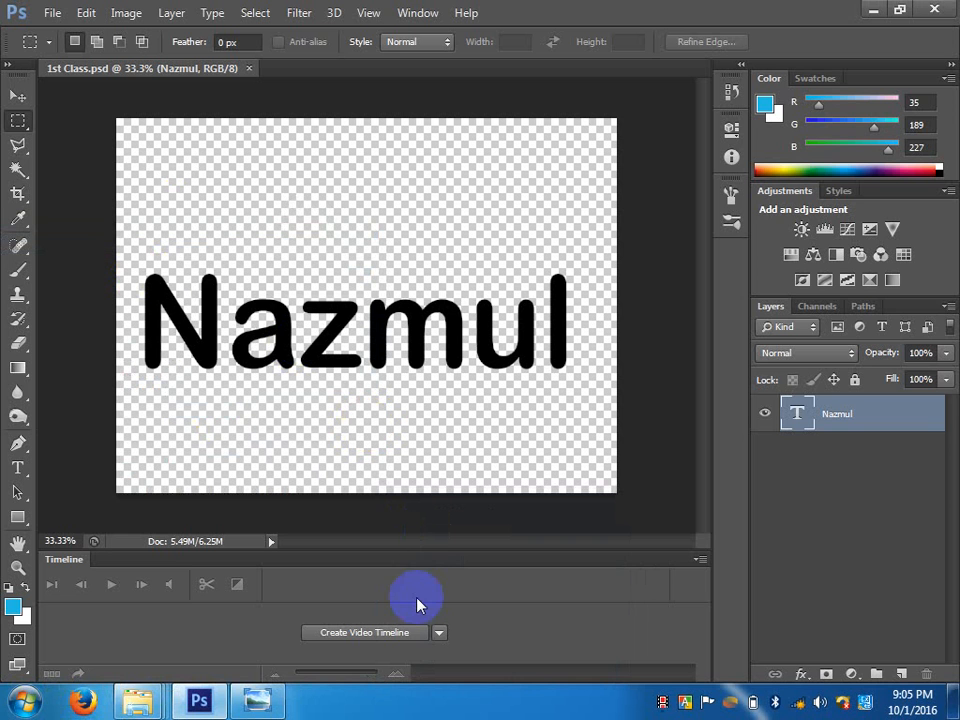
# - Minimise the work file folder window and close the Photoshop program holding 1st Class.psd
pyautogui.click(874, 10)
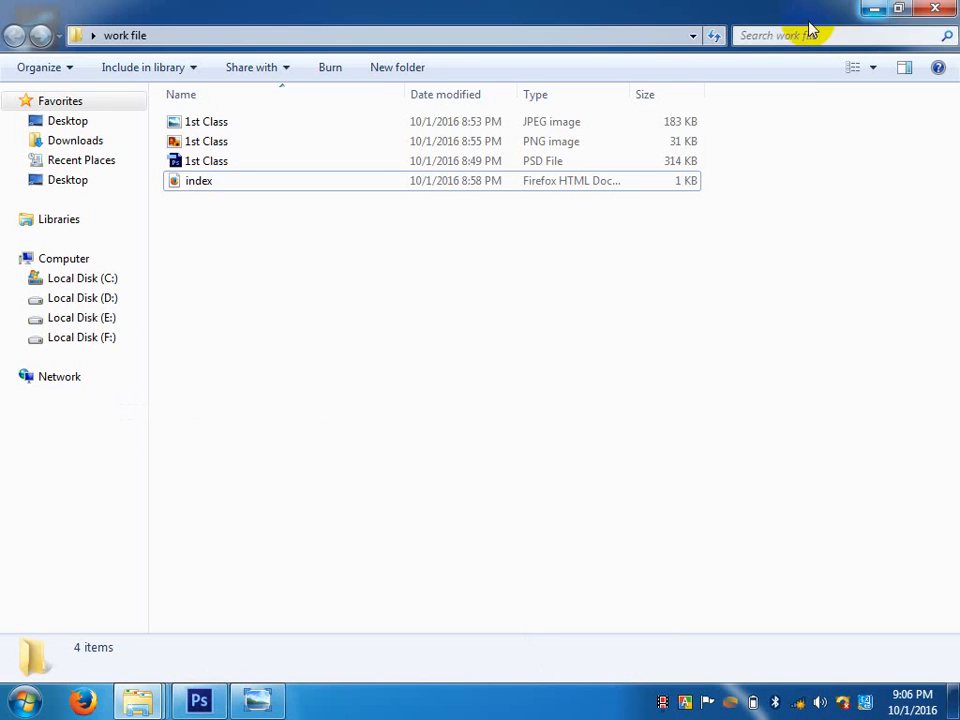
pyautogui.click(882, 10)
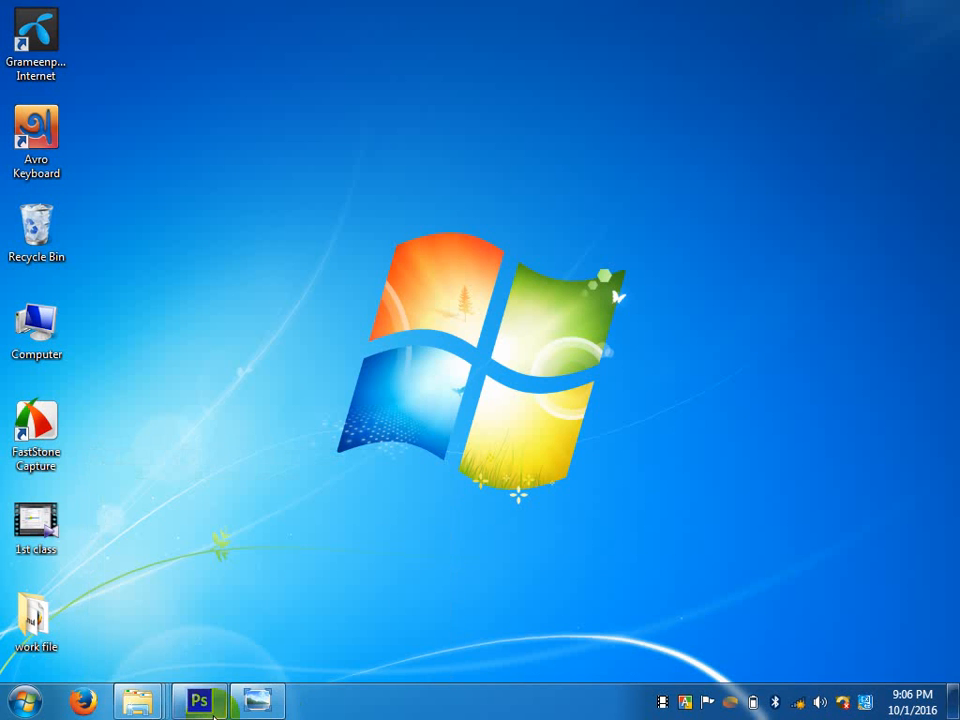
pyautogui.click(199, 700)
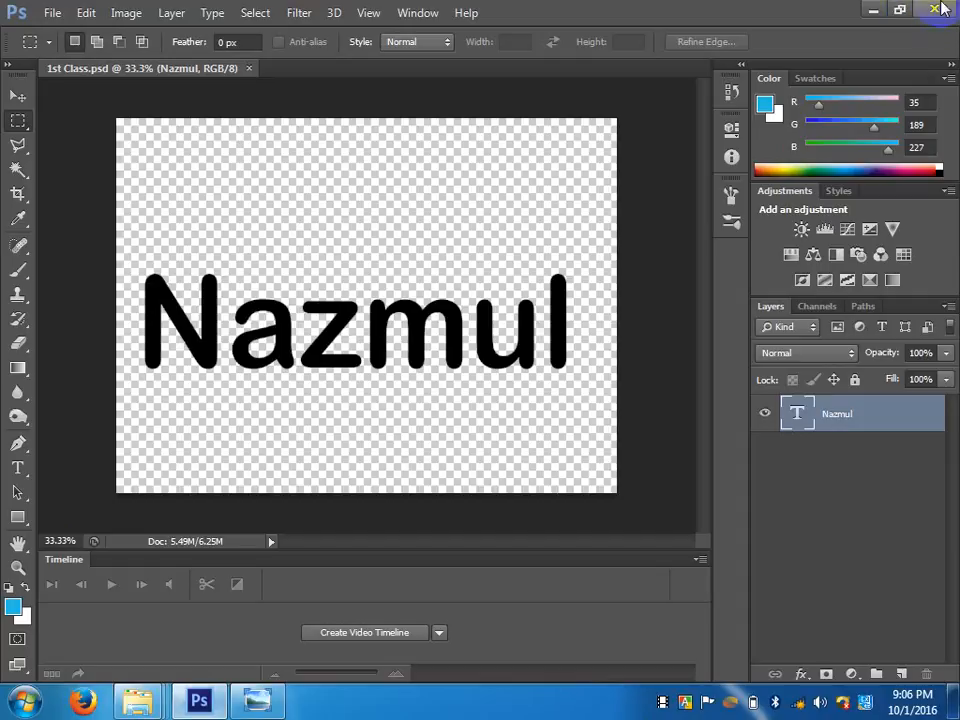
pyautogui.click(938, 11)
# - Search the installed programs for "pho" and start Adobe Photoshop 7.0
pyautogui.click(20, 700)
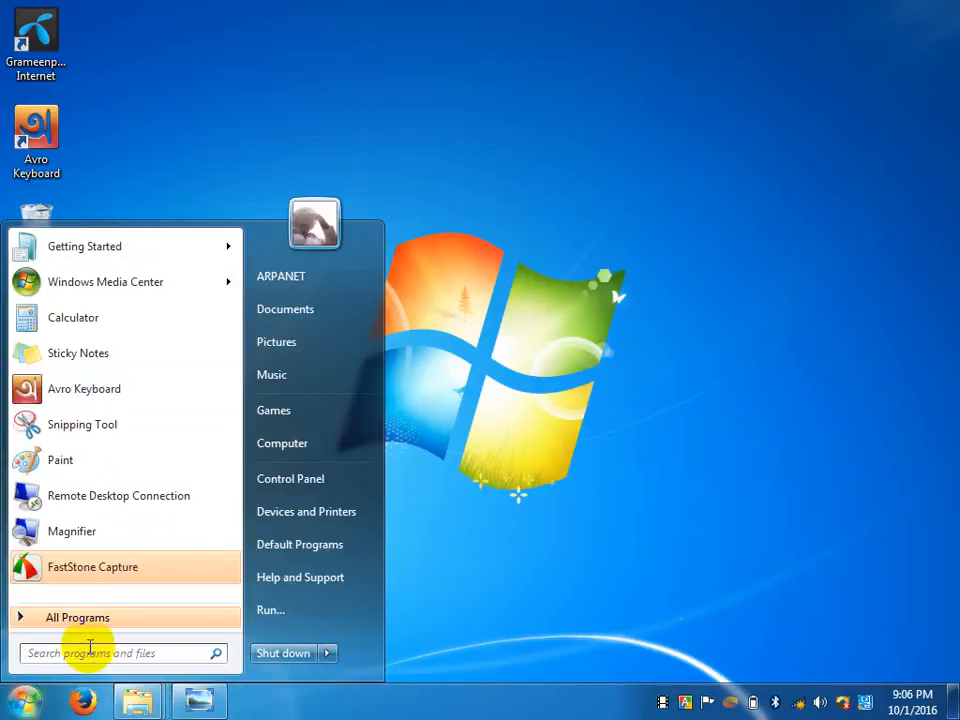
pyautogui.write('pho')
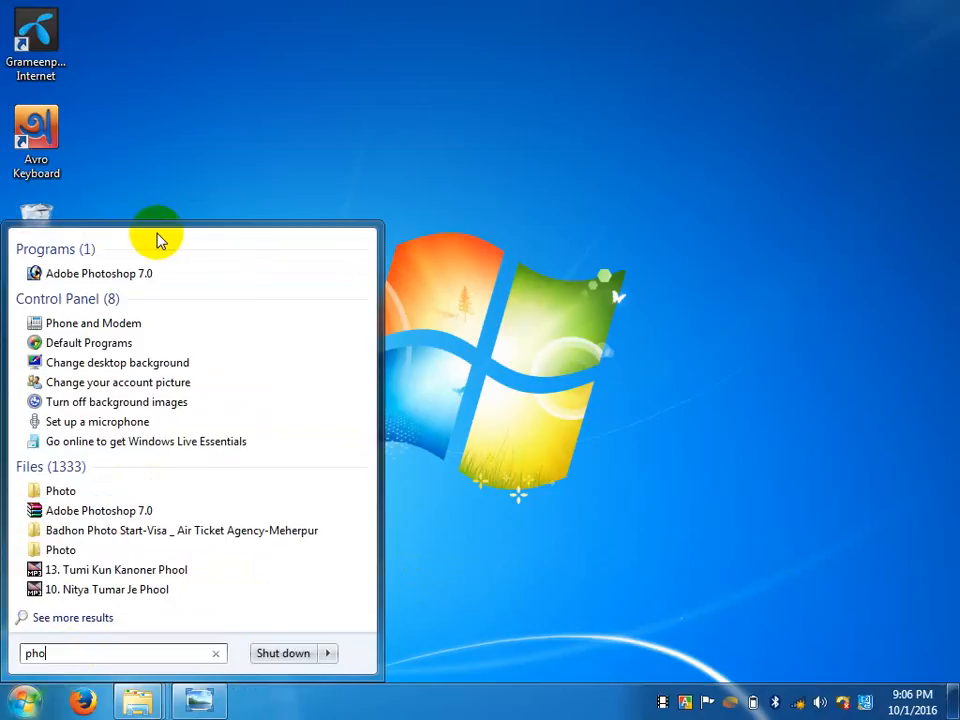
pyautogui.click(137, 275)
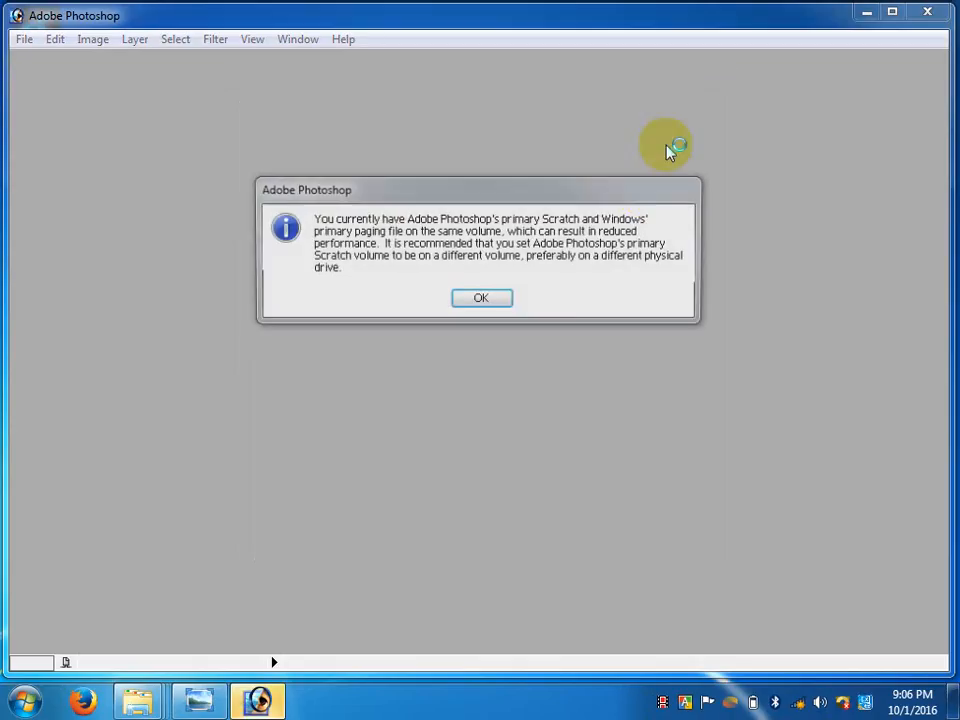
# - Dismiss the scratch disk notice, skip registration and colour customisation, and maximise the program window
pyautogui.click(470, 299)
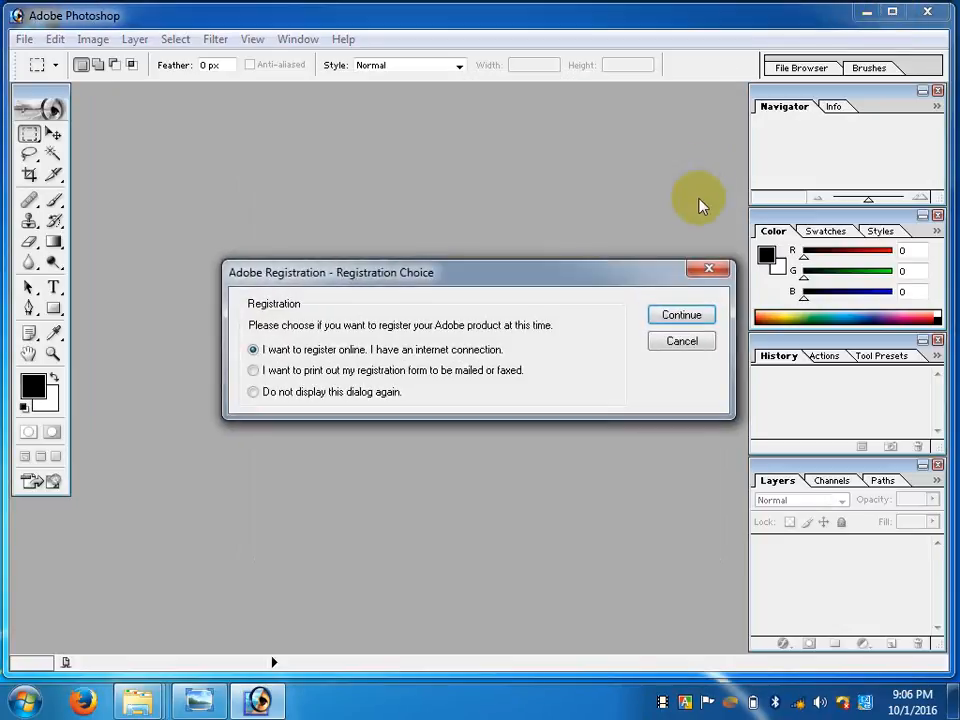
pyautogui.click(695, 343)
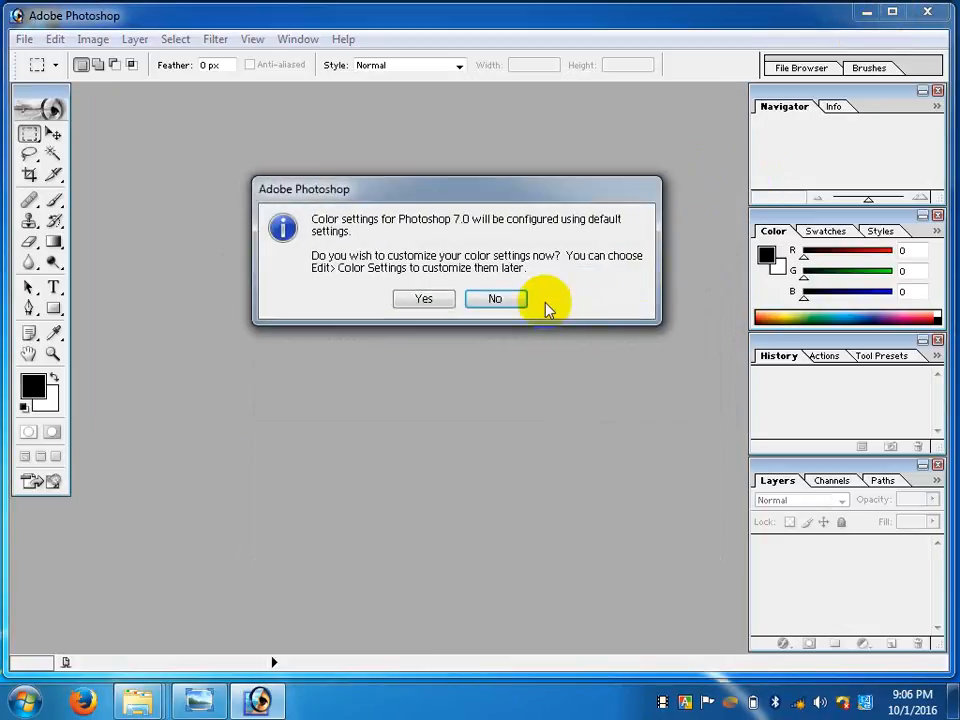
pyautogui.click(519, 300)
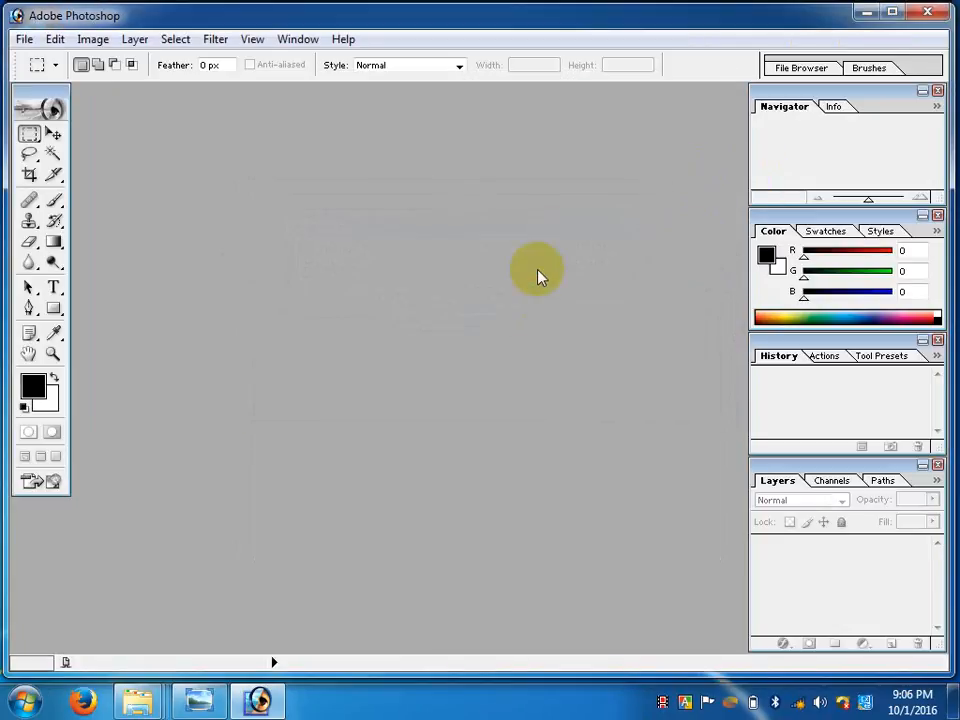
pyautogui.click(892, 11)
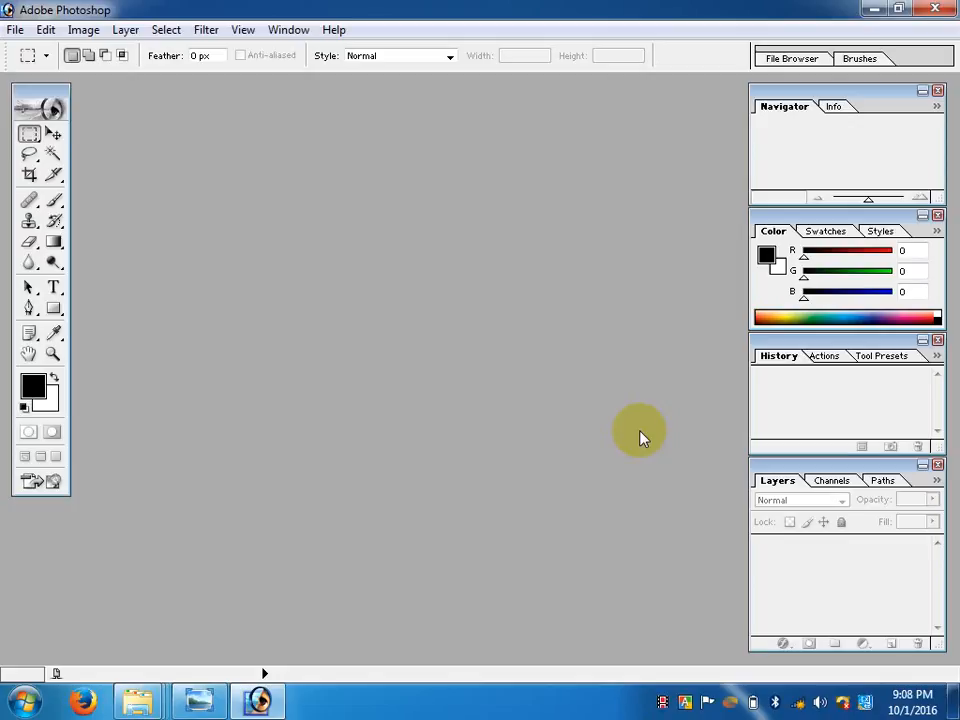
# - Create a new 1024 x 768 pixel RGB Color document with transparent contents and maximise its window
pyautogui.click(16, 30)
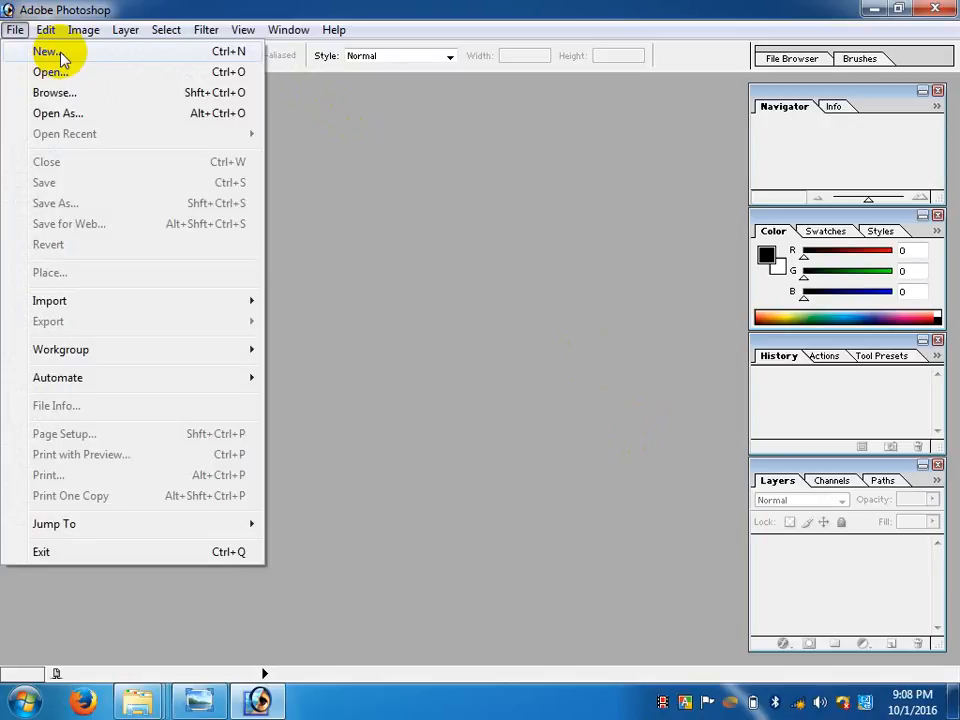
pyautogui.click(58, 52)
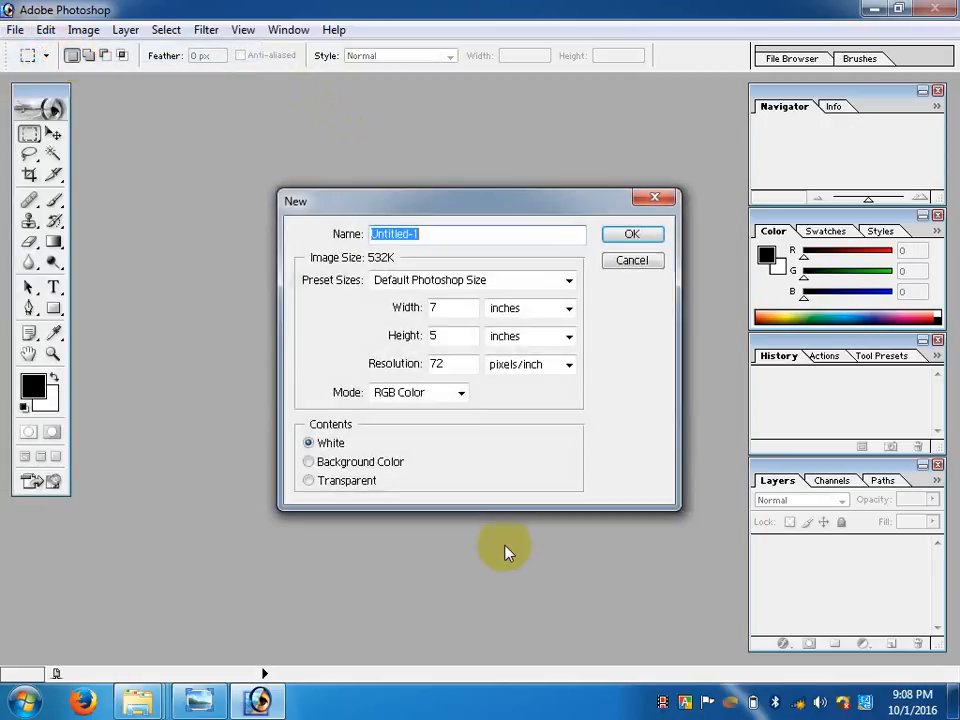
pyautogui.click(549, 279)
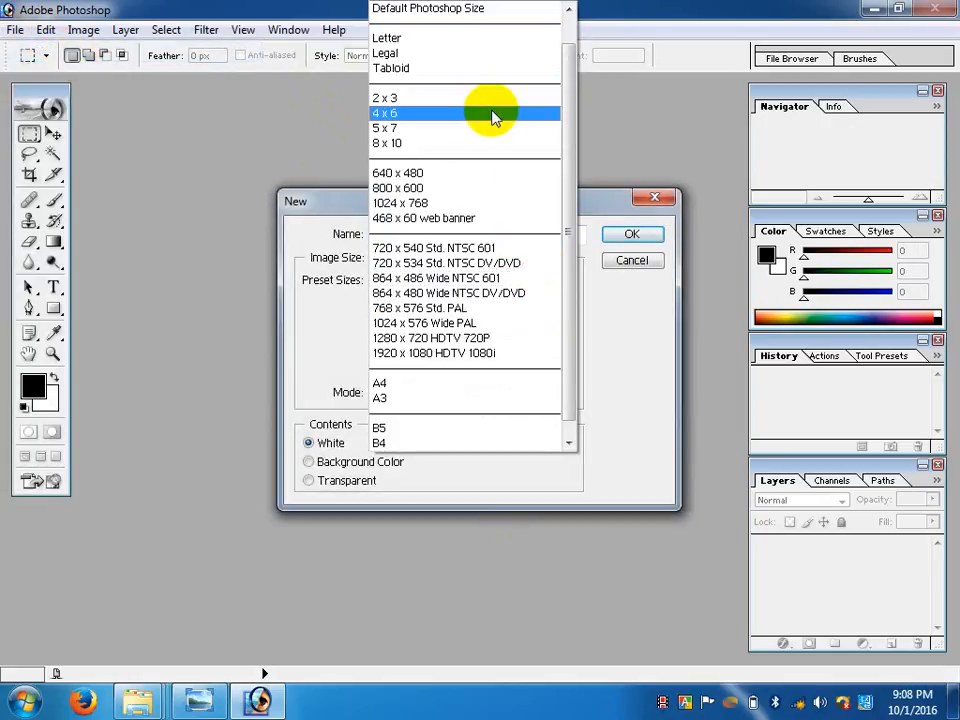
pyautogui.click(452, 204)
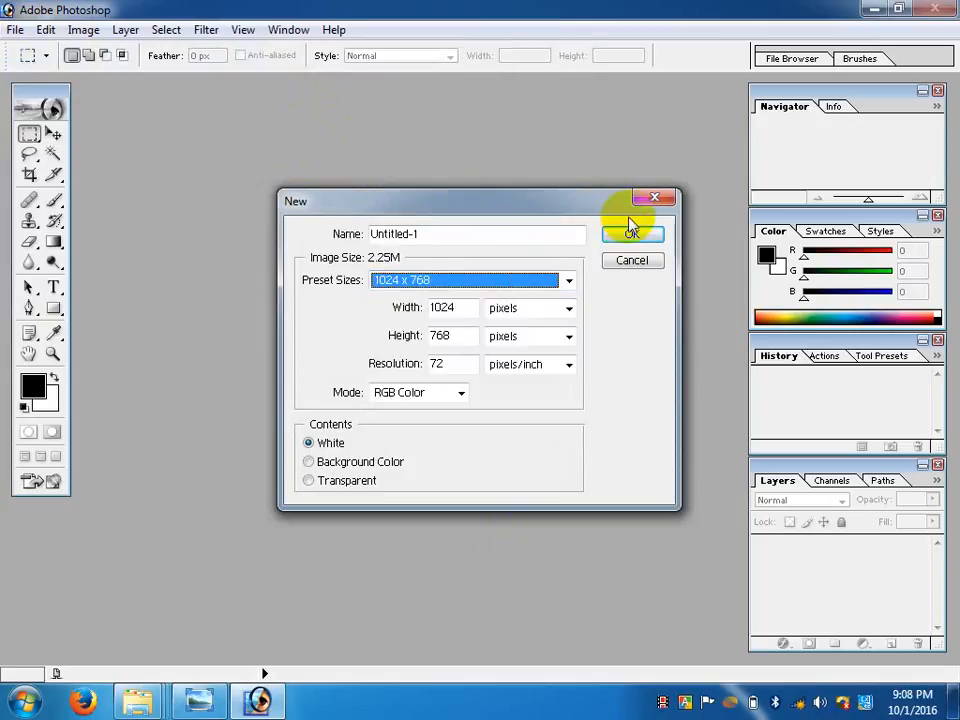
pyautogui.click(405, 394)
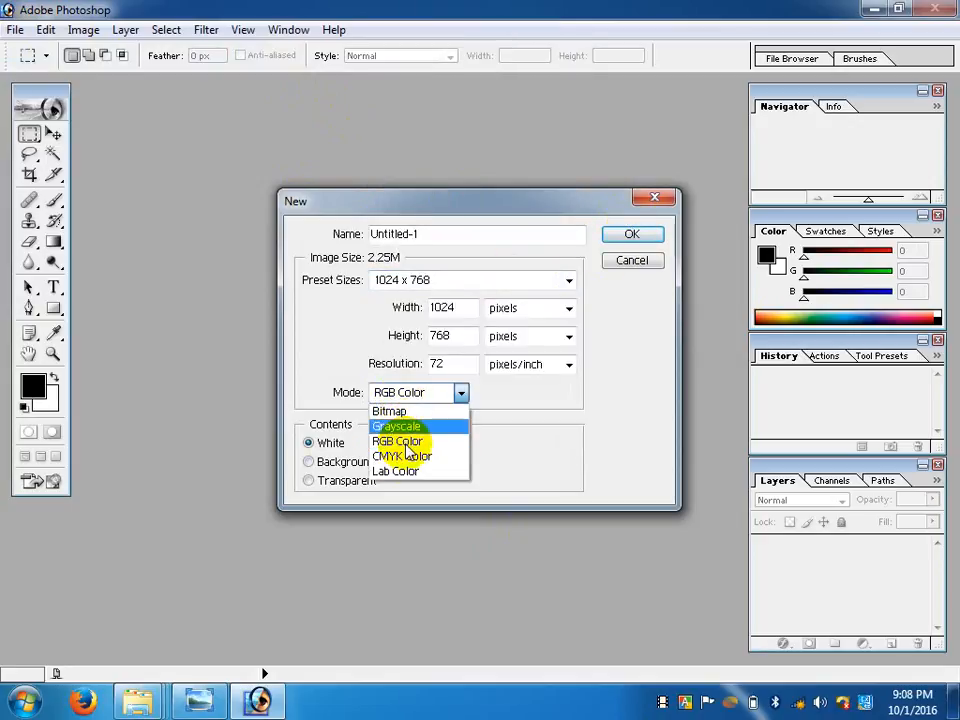
pyautogui.click(508, 407)
pyautogui.click(329, 481)
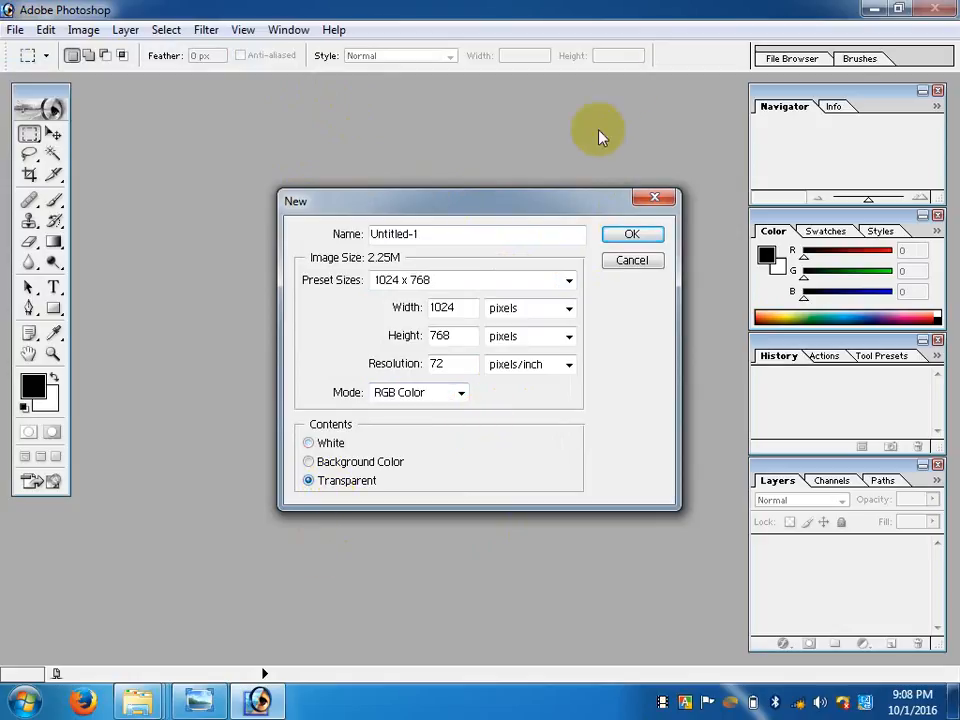
pyautogui.click(632, 236)
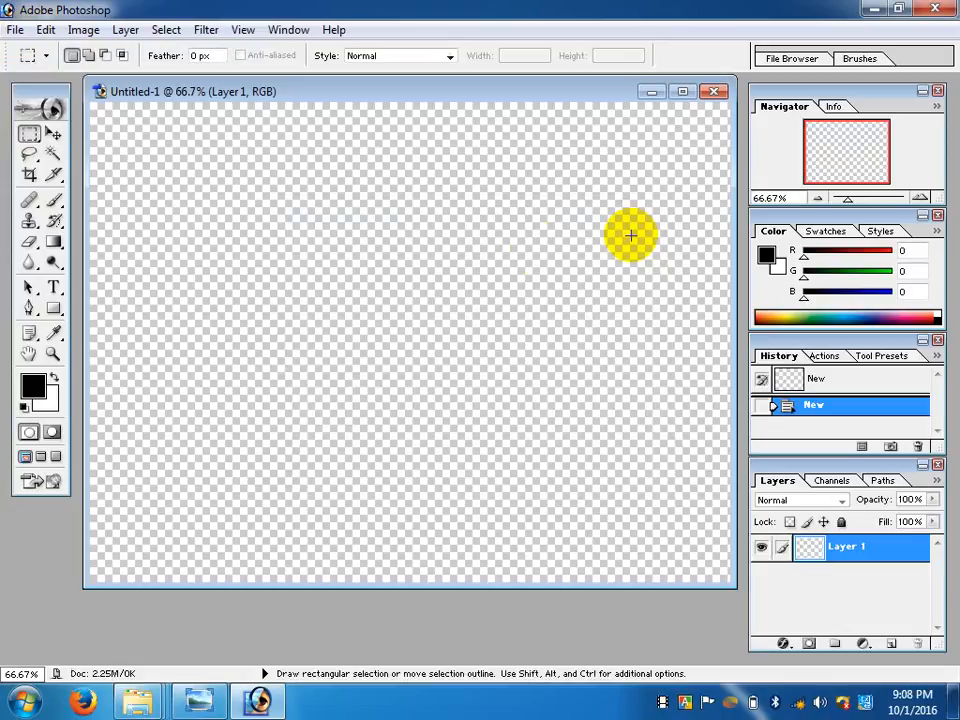
pyautogui.click(687, 92)
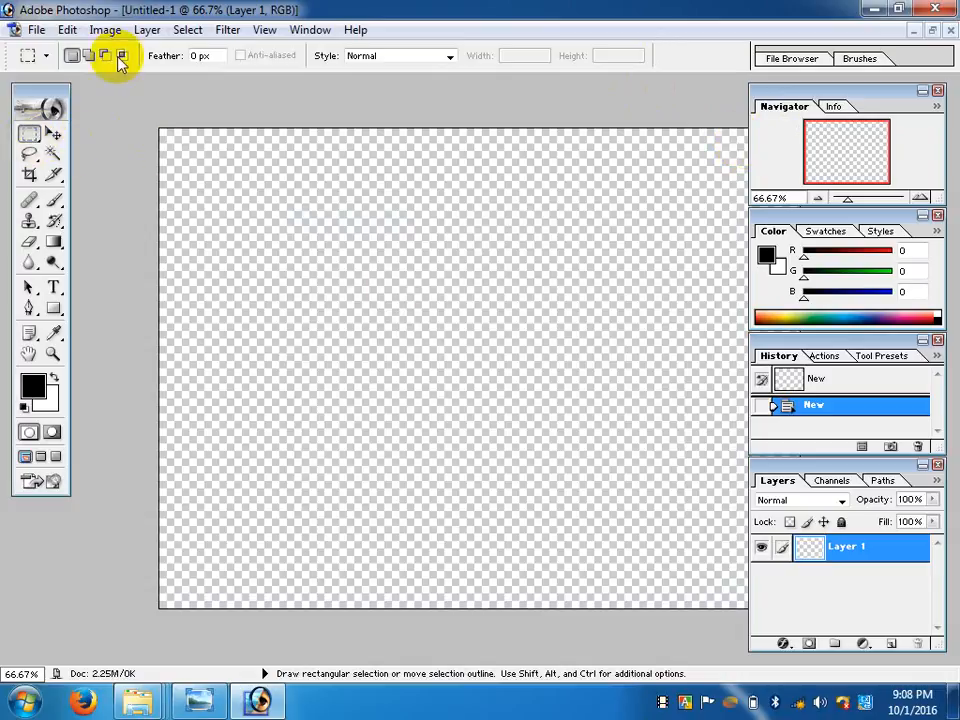
# - Open the 1st Class.jpg image from the work file folder and maximise its document window
pyautogui.click(35, 30)
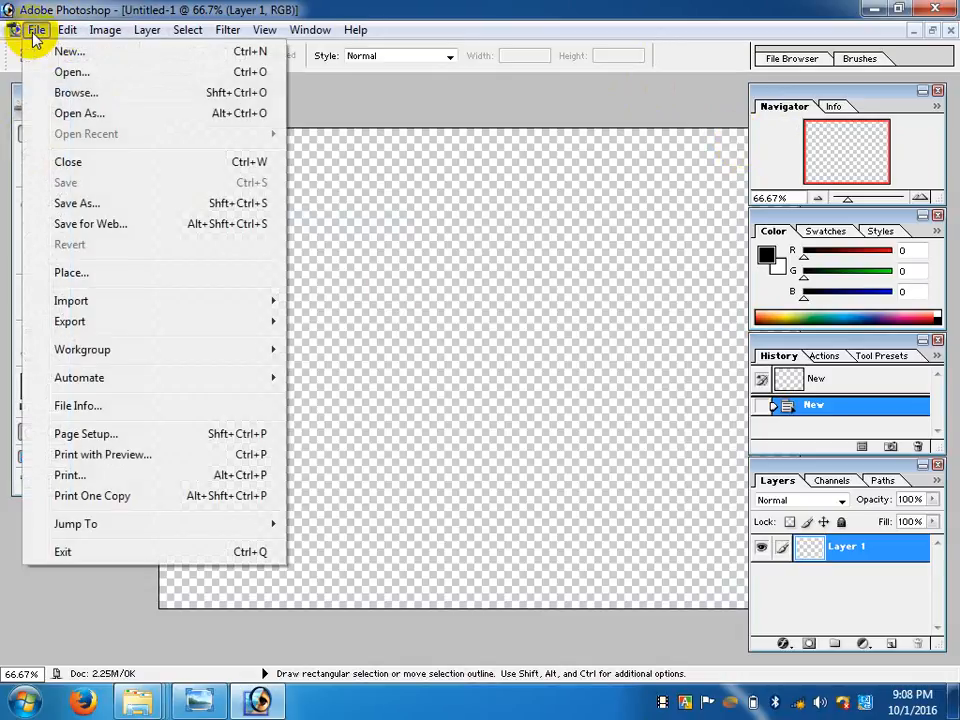
pyautogui.click(62, 73)
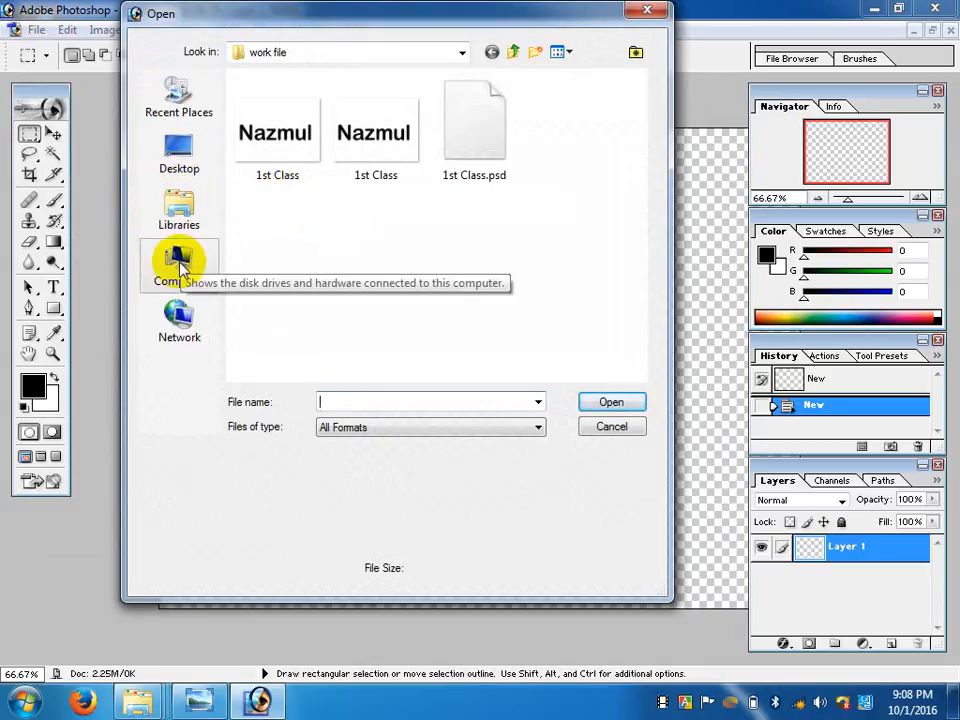
pyautogui.click(257, 150)
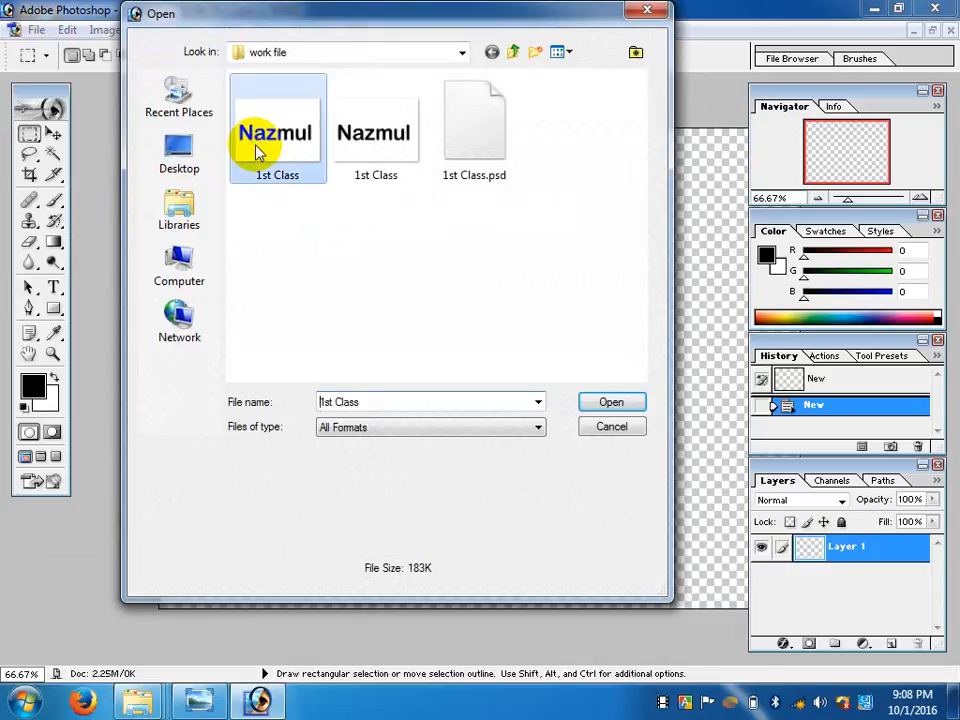
pyautogui.doubleClick(257, 150)
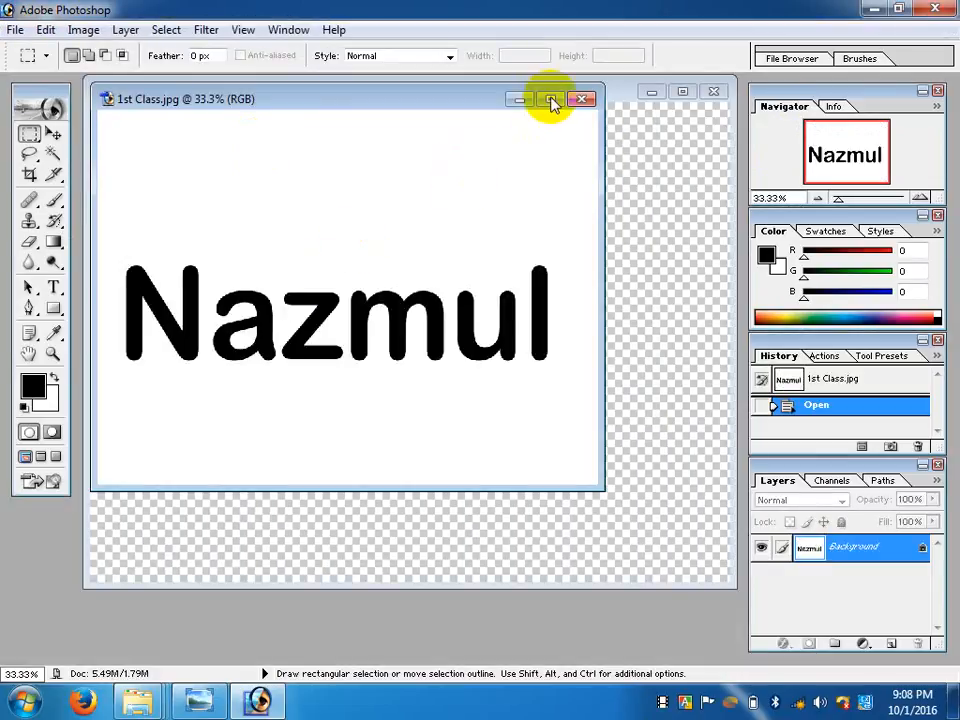
pyautogui.click(551, 99)
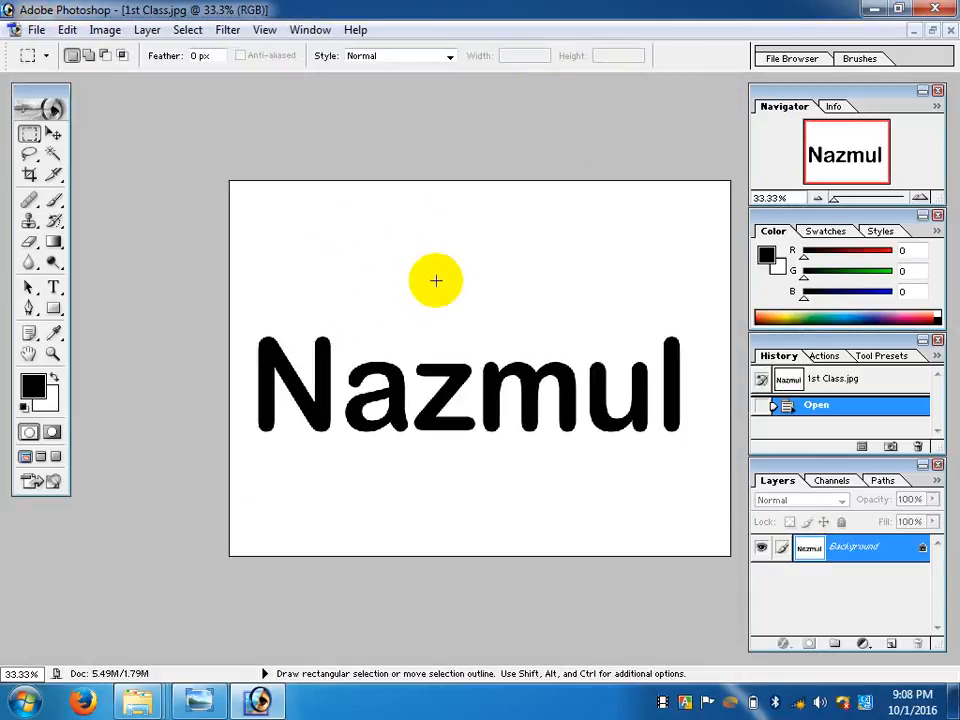
# - Select most of the black text with the Rectangular Marquee, shift the selection to start before the first letter, and copy it
pyautogui.moveTo(297, 266)
pyautogui.mouseDown()
pyautogui.moveTo(396, 356)
pyautogui.moveTo(525, 414)
pyautogui.moveTo(663, 457)
pyautogui.mouseUp()
pyautogui.moveTo(692, 476); pyautogui.dragTo(688, 476)
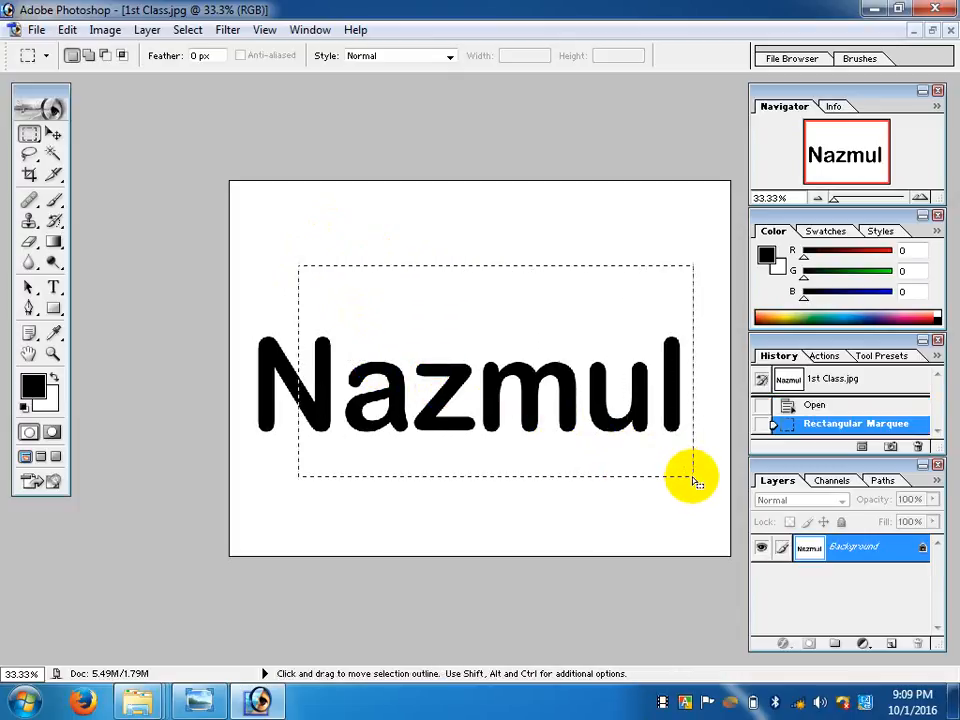
pyautogui.moveTo(634, 418); pyautogui.dragTo(590, 440)
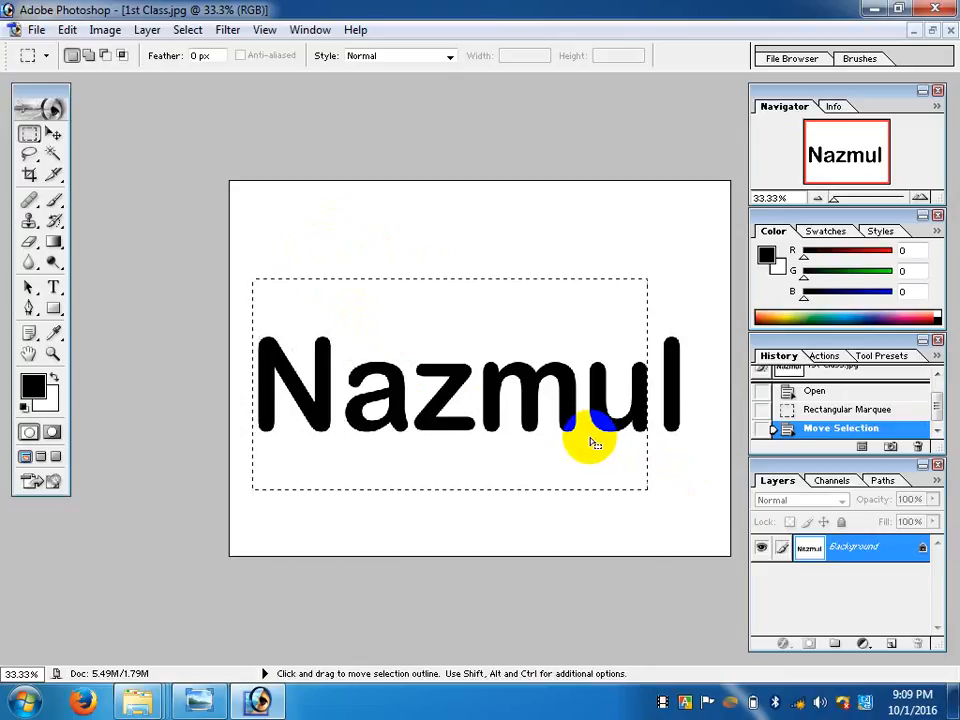
pyautogui.press('ctrl')
pyautogui.click(66, 31)
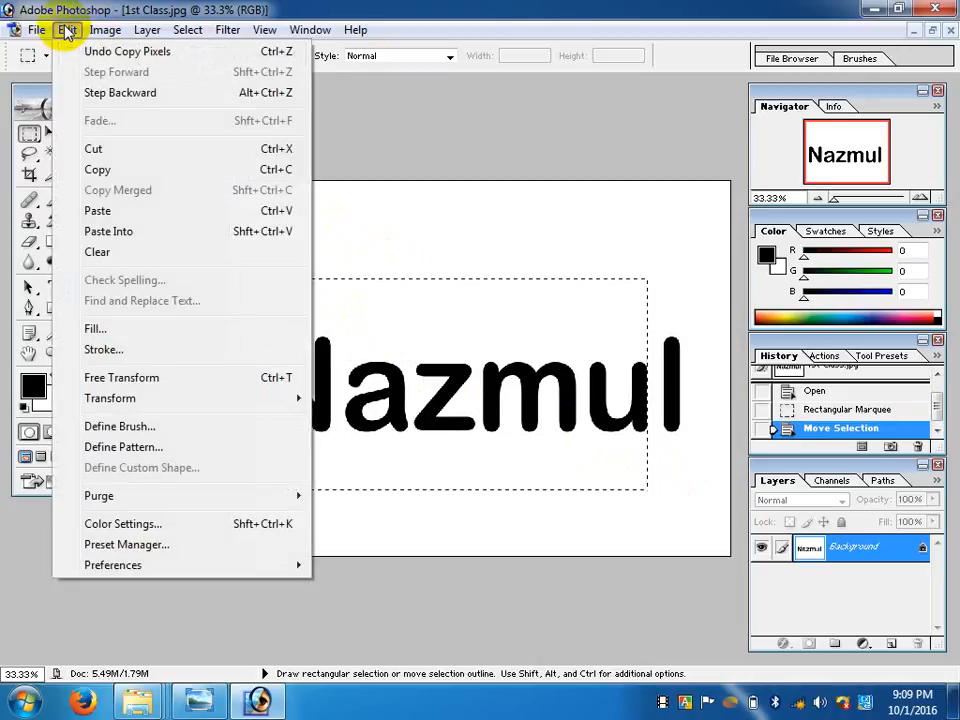
pyautogui.click(97, 170)
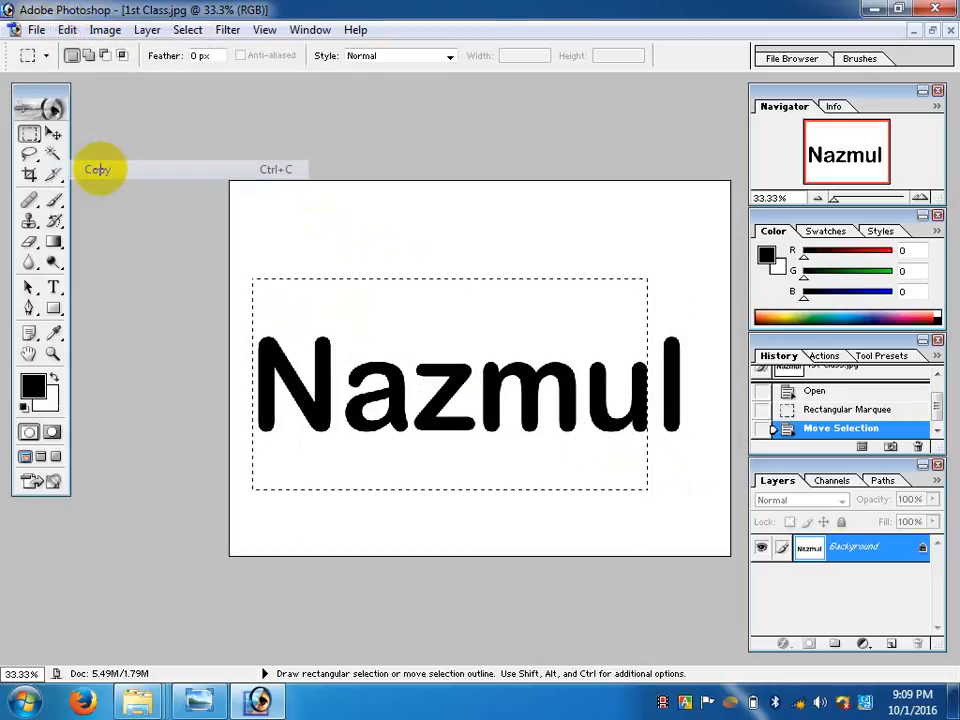
# - Paste the copied text as a new layer and move it rightwards until the original first letter is uncovered
pyautogui.click(66, 30)
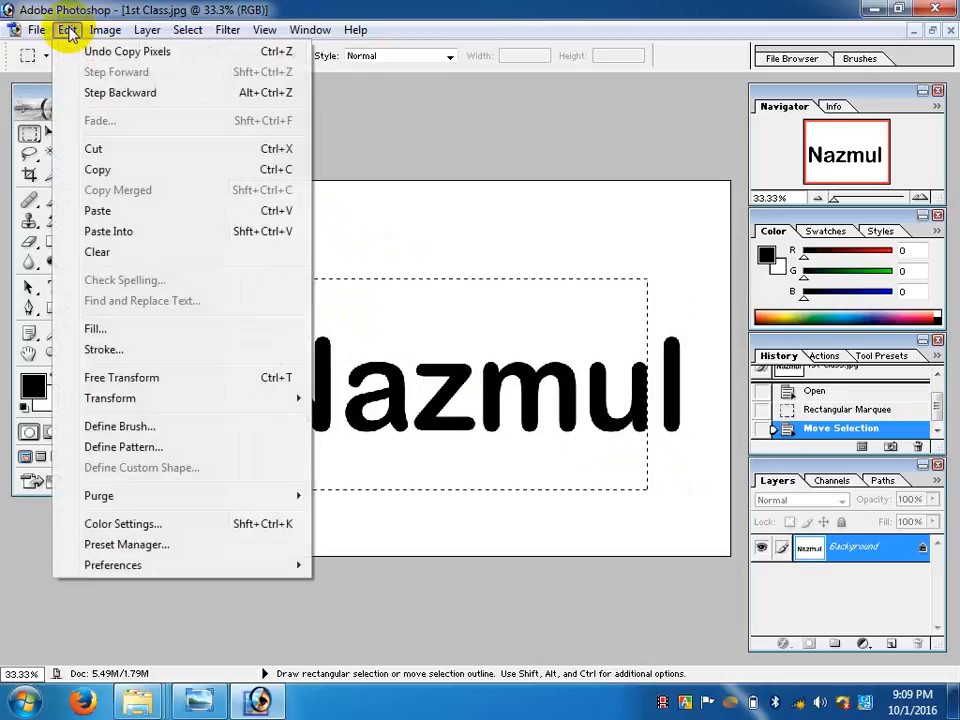
pyautogui.click(121, 215)
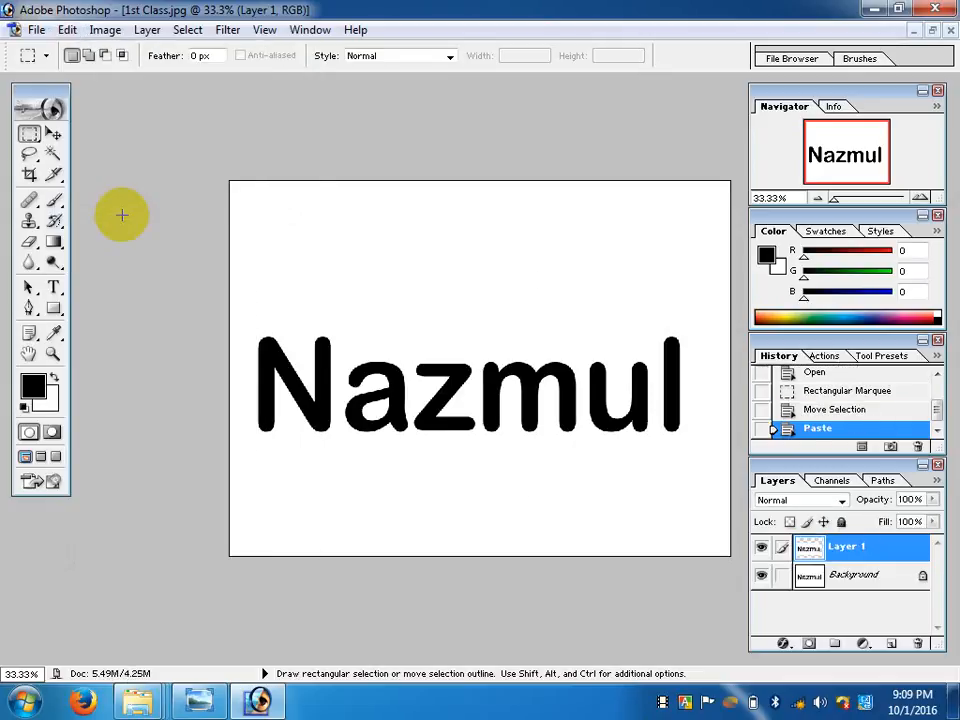
pyautogui.click(55, 137)
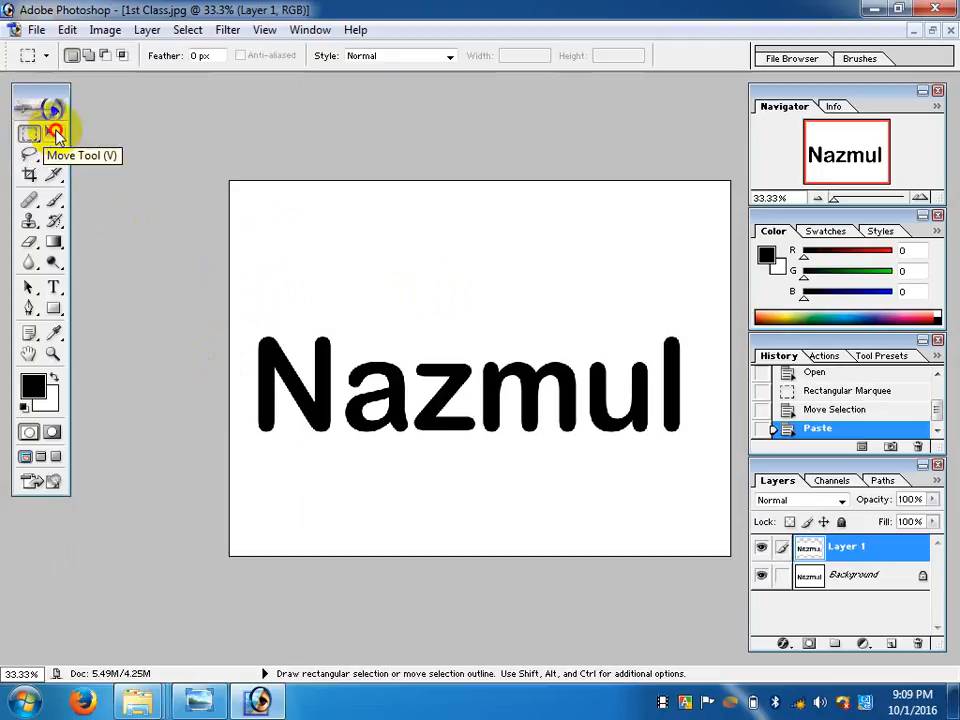
pyautogui.moveTo(416, 424); pyautogui.dragTo(502, 420)
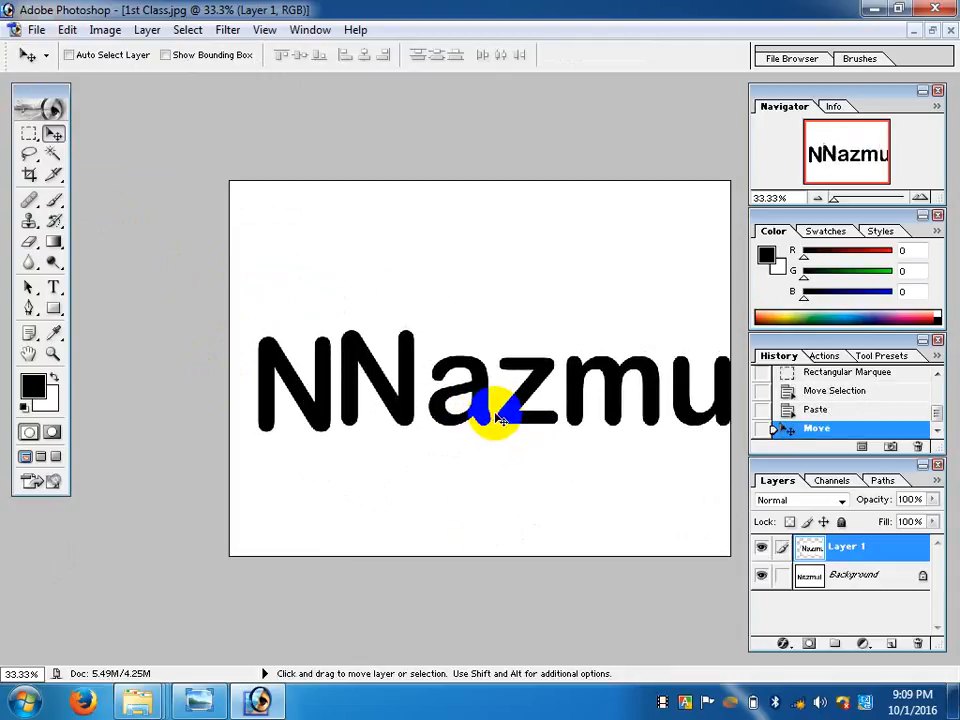
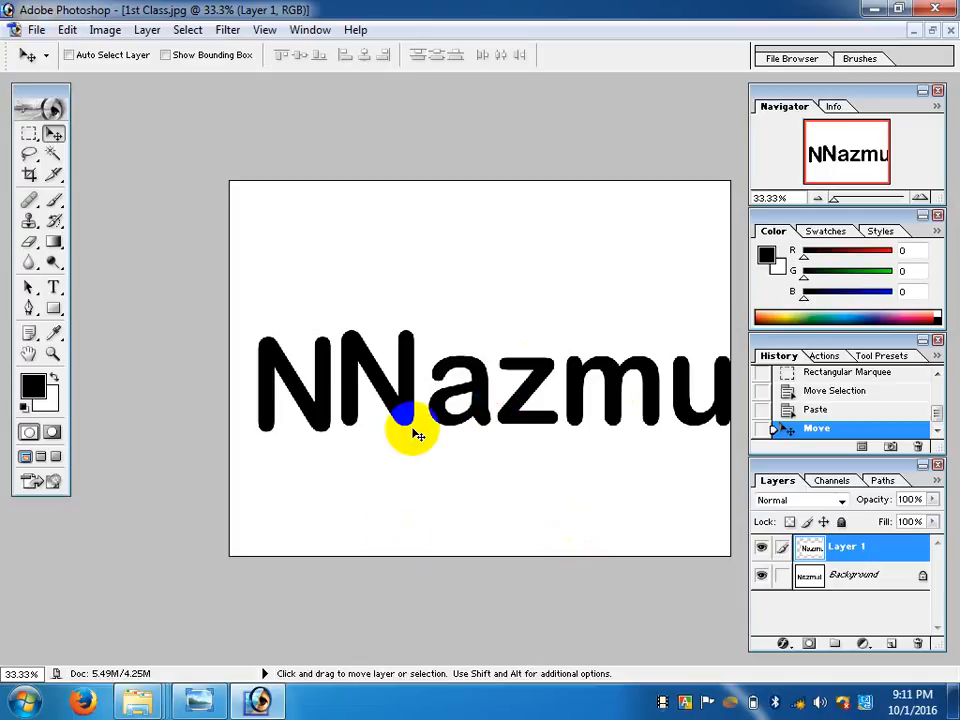
# - Convert the locked Background into a regular layer named Layer 0 and reorder Layer 1 beneath it
pyautogui.doubleClick(915, 576)
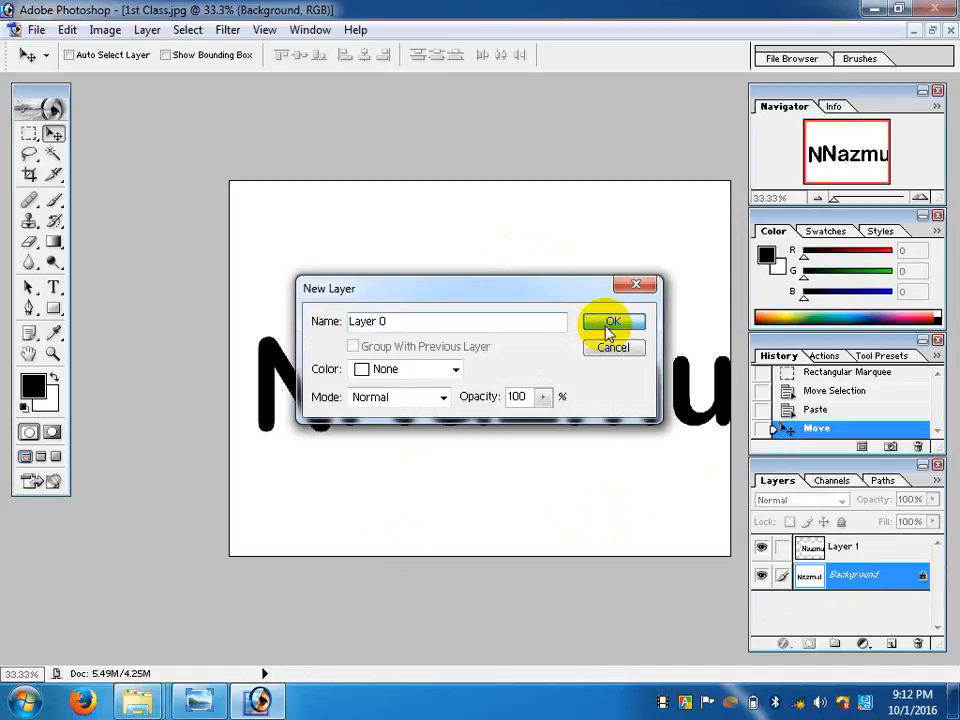
pyautogui.click(607, 320)
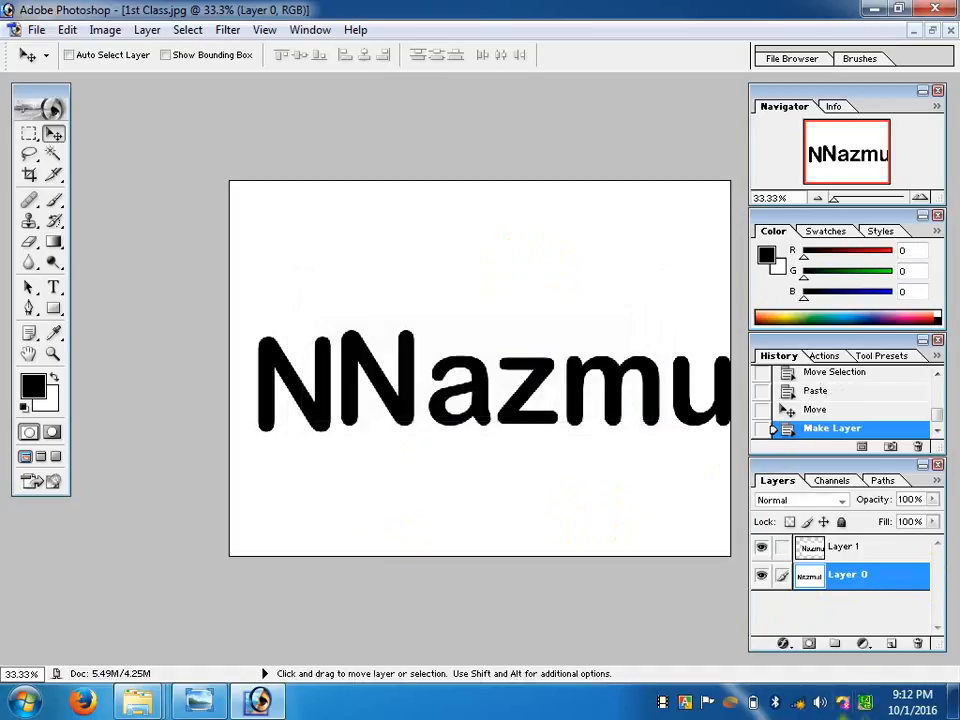
pyautogui.click(850, 549)
pyautogui.click(858, 582)
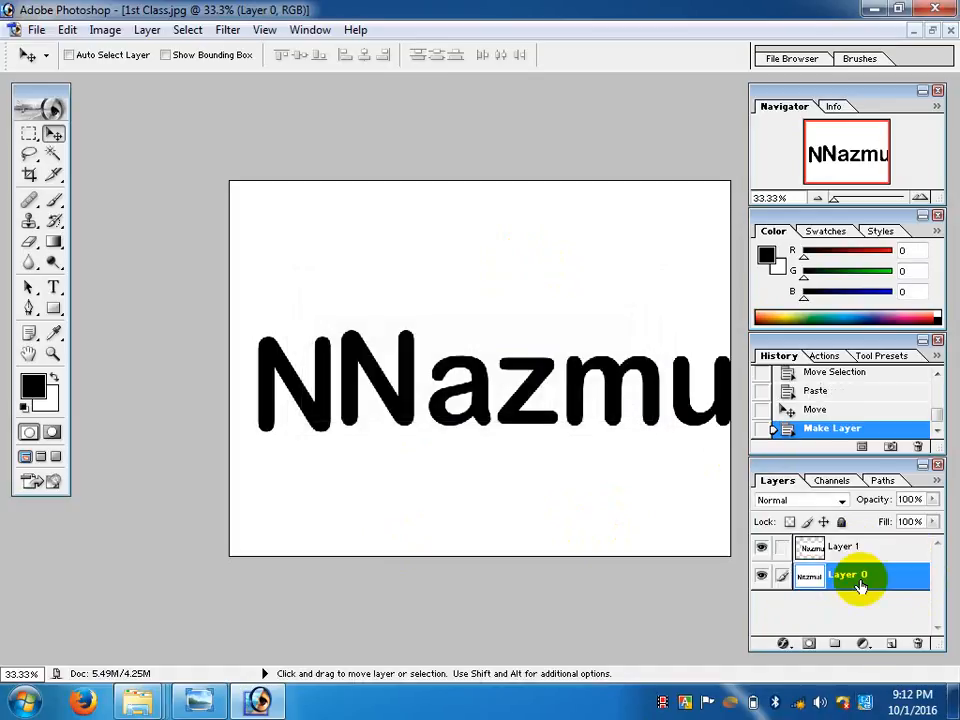
pyautogui.click(858, 552)
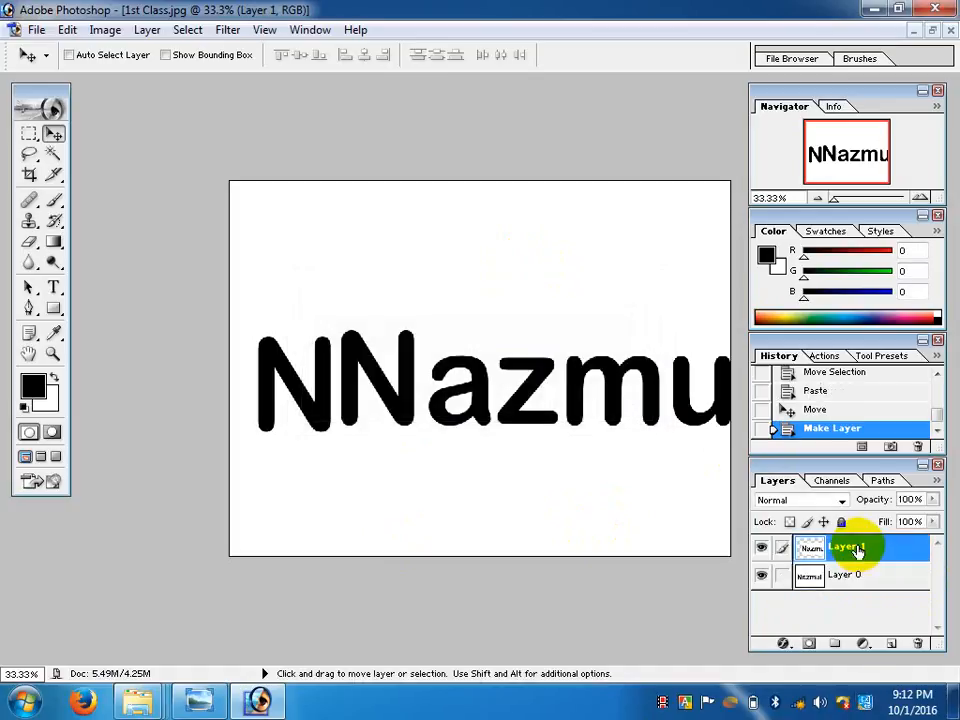
pyautogui.moveTo(858, 558); pyautogui.dragTo(861, 600)
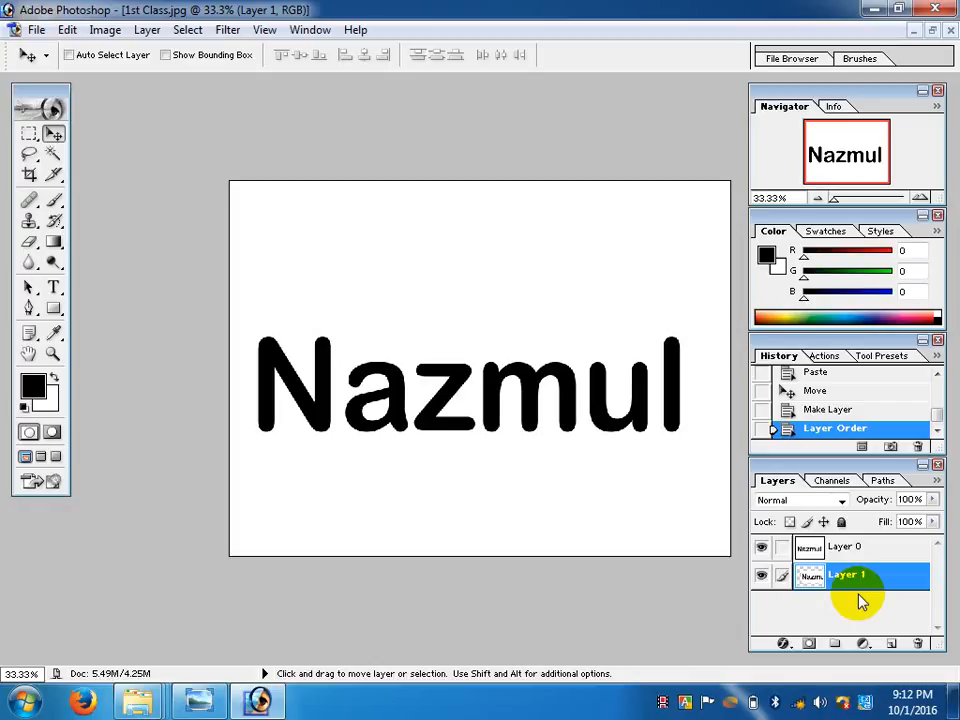
# - Choose the Eraser tool and set its brush's master diameter to 129 px
pyautogui.click(28, 243)
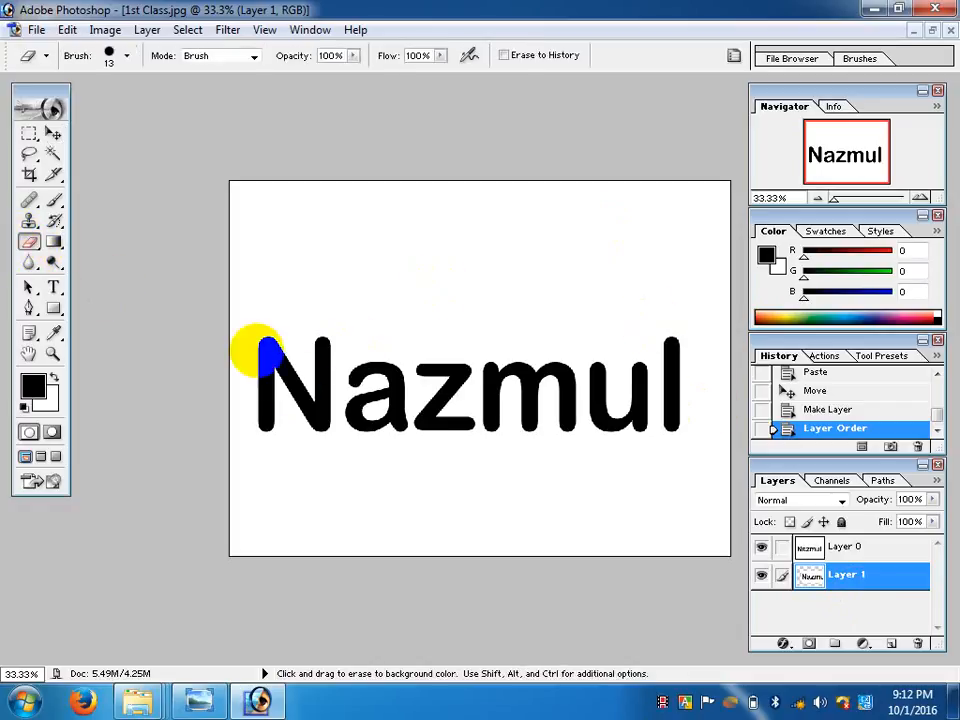
pyautogui.rightClick(384, 305)
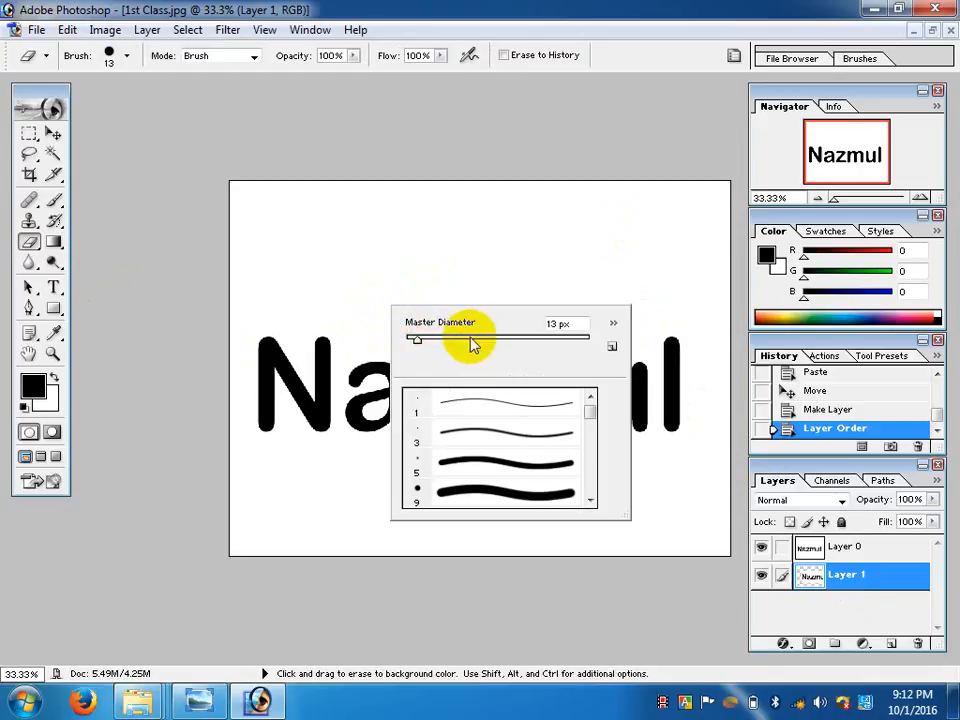
pyautogui.click(507, 338)
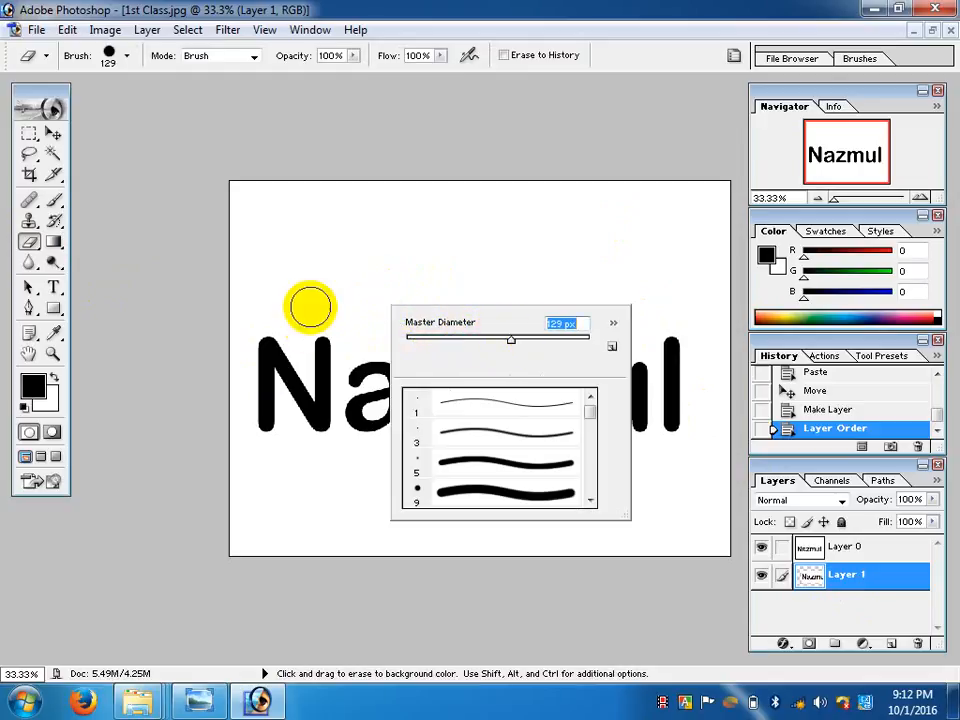
# - Try erasing diagonally across the text on Layer 1 and undo the eraser stroke
pyautogui.click(318, 340)
pyautogui.moveTo(318, 365)
pyautogui.mouseDown()
pyautogui.moveTo(287, 394)
pyautogui.moveTo(323, 407)
pyautogui.moveTo(290, 341)
pyautogui.moveTo(275, 412)
pyautogui.moveTo(365, 373)
pyautogui.moveTo(381, 324)
pyautogui.moveTo(369, 412)
pyautogui.moveTo(489, 420)
pyautogui.moveTo(482, 351)
pyautogui.moveTo(571, 437)
pyautogui.mouseUp()
pyautogui.hotkey('ctrl', 'z')
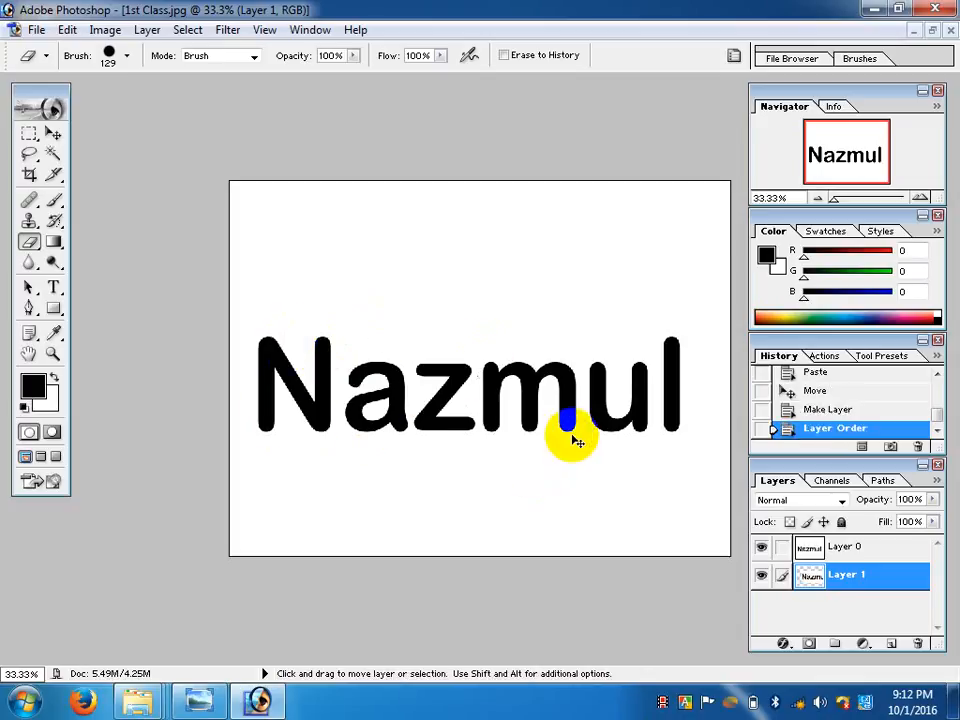
# - Erase parts of the middle letters on Layer 0 and reorder Layer 1 above Layer 0
pyautogui.click(864, 547)
pyautogui.moveTo(407, 347)
pyautogui.mouseDown()
pyautogui.moveTo(443, 381)
pyautogui.moveTo(428, 326)
pyautogui.moveTo(405, 359)
pyautogui.moveTo(458, 359)
pyautogui.moveTo(412, 343)
pyautogui.moveTo(393, 400)
pyautogui.moveTo(401, 408)
pyautogui.moveTo(387, 401)
pyautogui.moveTo(482, 392)
pyautogui.moveTo(510, 353)
pyautogui.moveTo(497, 369)
pyautogui.moveTo(526, 361)
pyautogui.moveTo(557, 324)
pyautogui.moveTo(515, 362)
pyautogui.moveTo(533, 429)
pyautogui.moveTo(518, 403)
pyautogui.moveTo(460, 404)
pyautogui.moveTo(433, 428)
pyautogui.moveTo(408, 394)
pyautogui.moveTo(403, 424)
pyautogui.moveTo(375, 358)
pyautogui.moveTo(401, 421)
pyautogui.mouseUp()
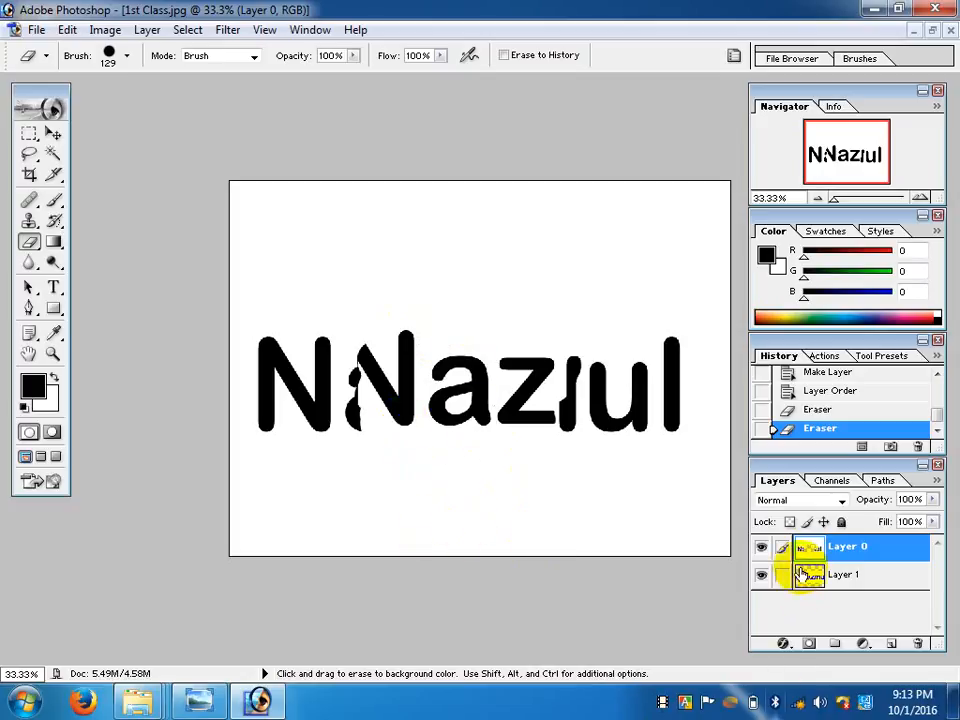
pyautogui.moveTo(830, 588); pyautogui.dragTo(836, 521)
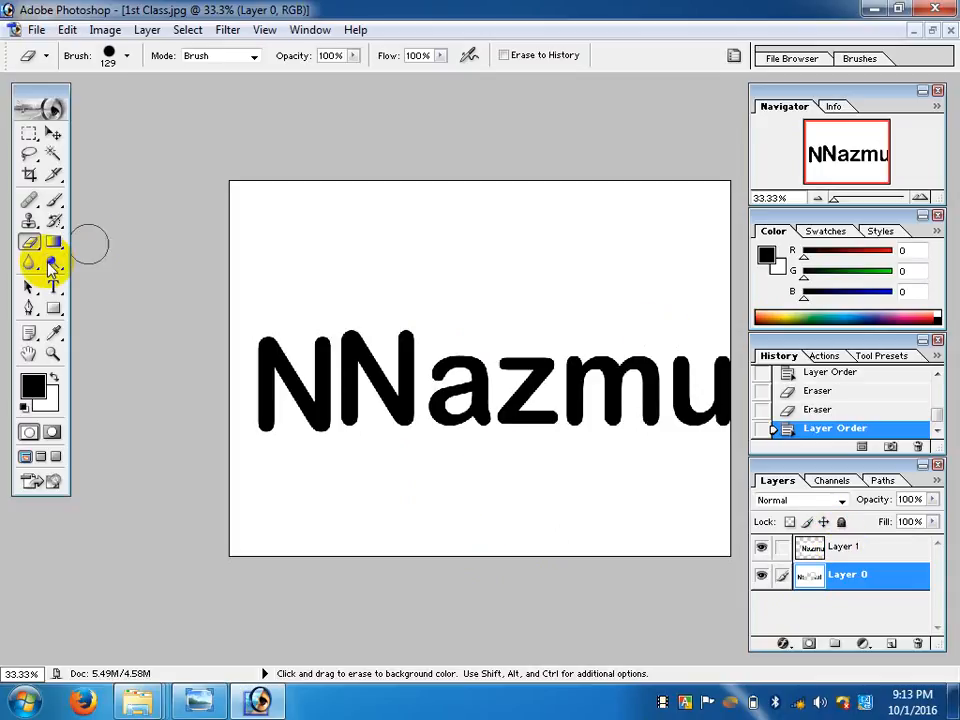
# - Move Layer 0 upwards so its partly erased text sits above the Layer 1 text near the canvas's upper edge
pyautogui.click(53, 133)
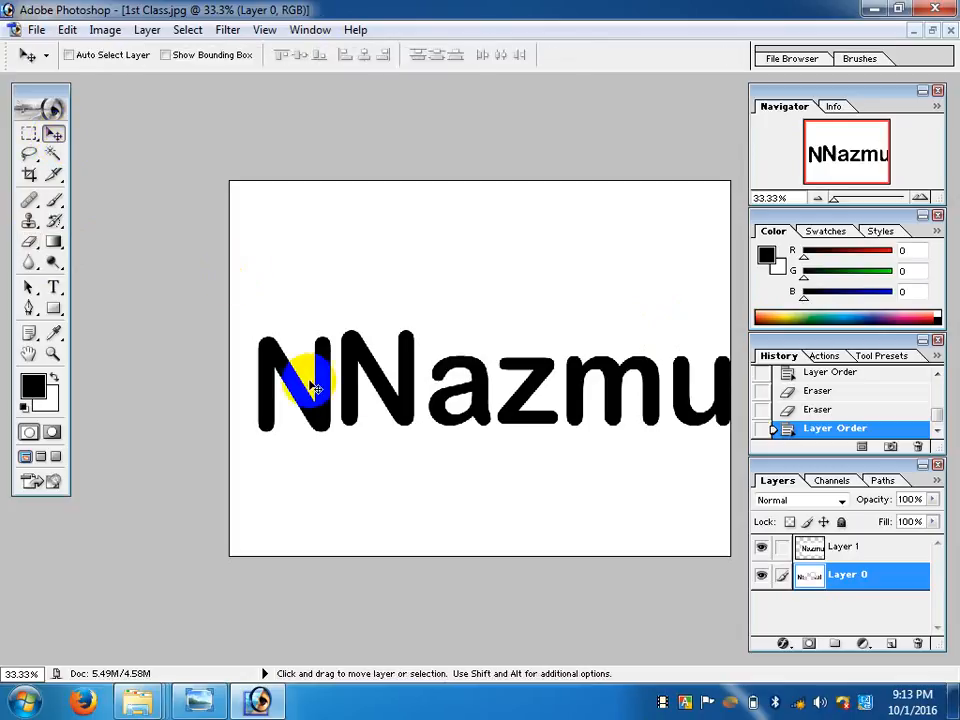
pyautogui.moveTo(366, 392); pyautogui.dragTo(300, 296)
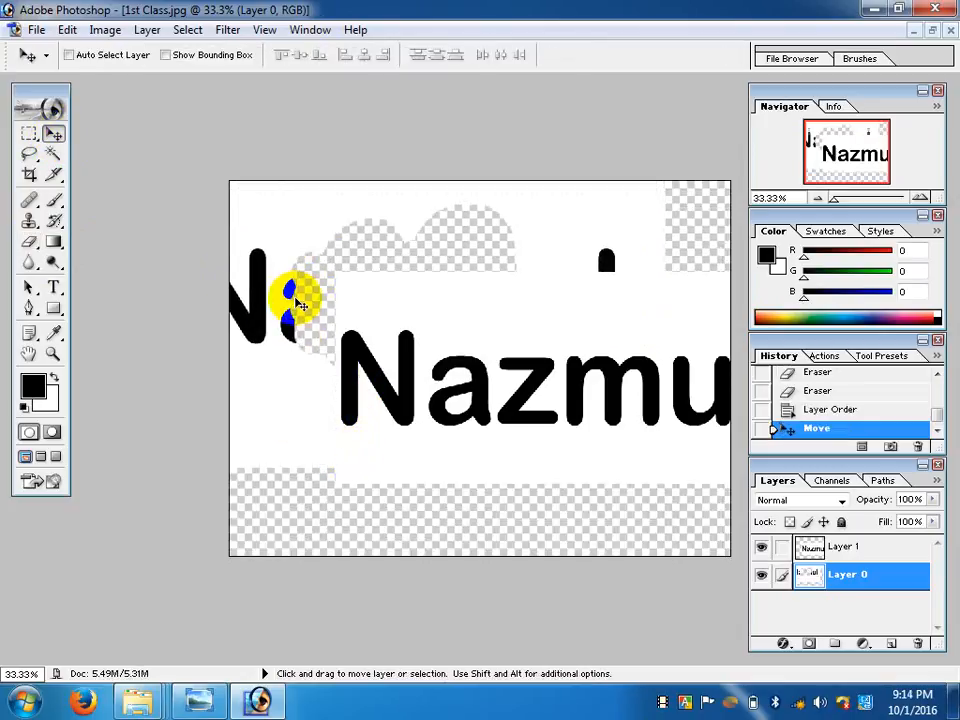
pyautogui.moveTo(327, 243); pyautogui.dragTo(339, 251)
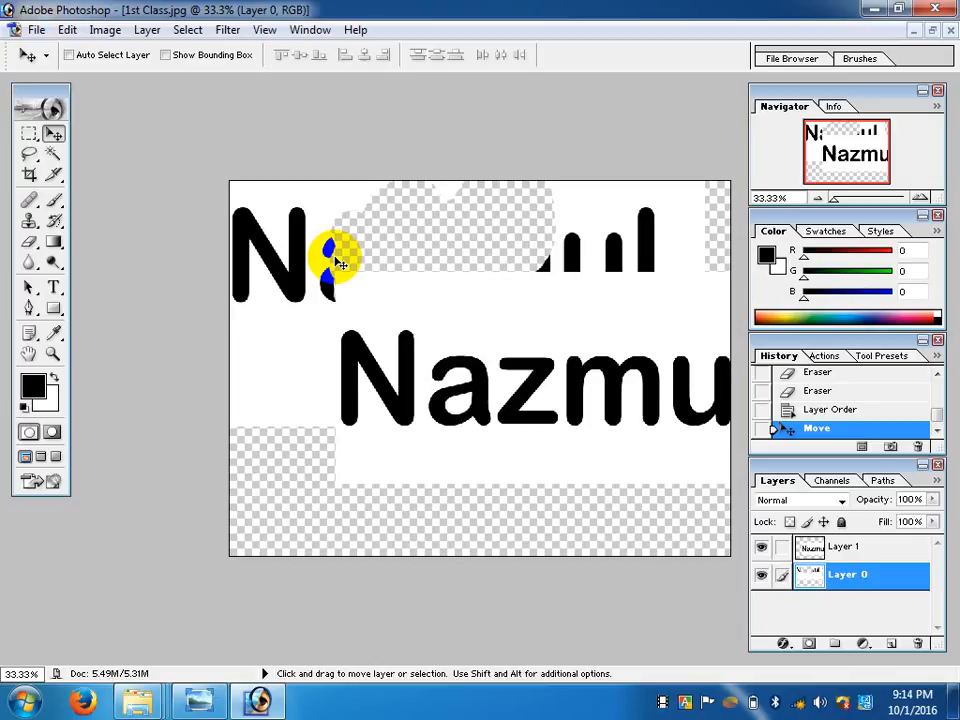
# - Add two empty layers, Layer 2 and Layer 3, between Layer 0 and Layer 1
pyautogui.click(147, 31)
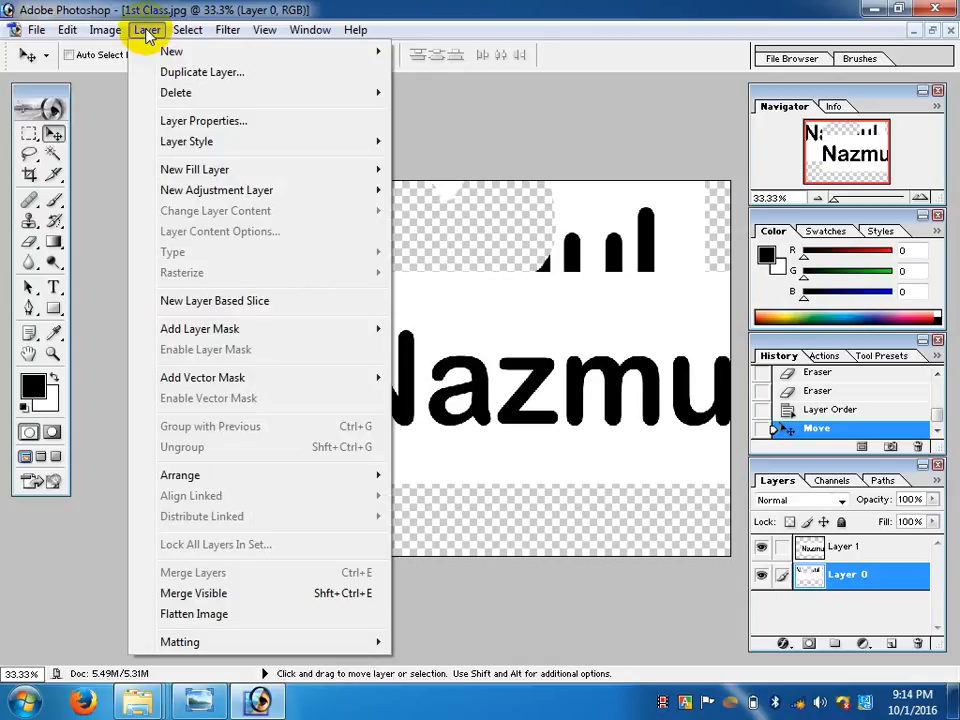
pyautogui.moveTo(154, 51)
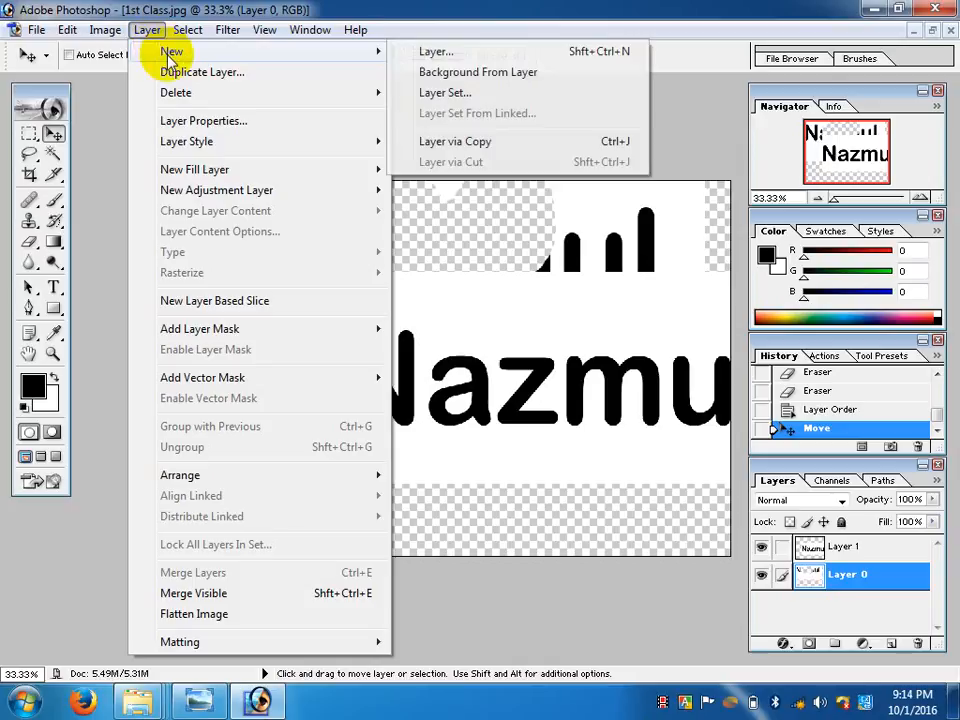
pyautogui.click(430, 52)
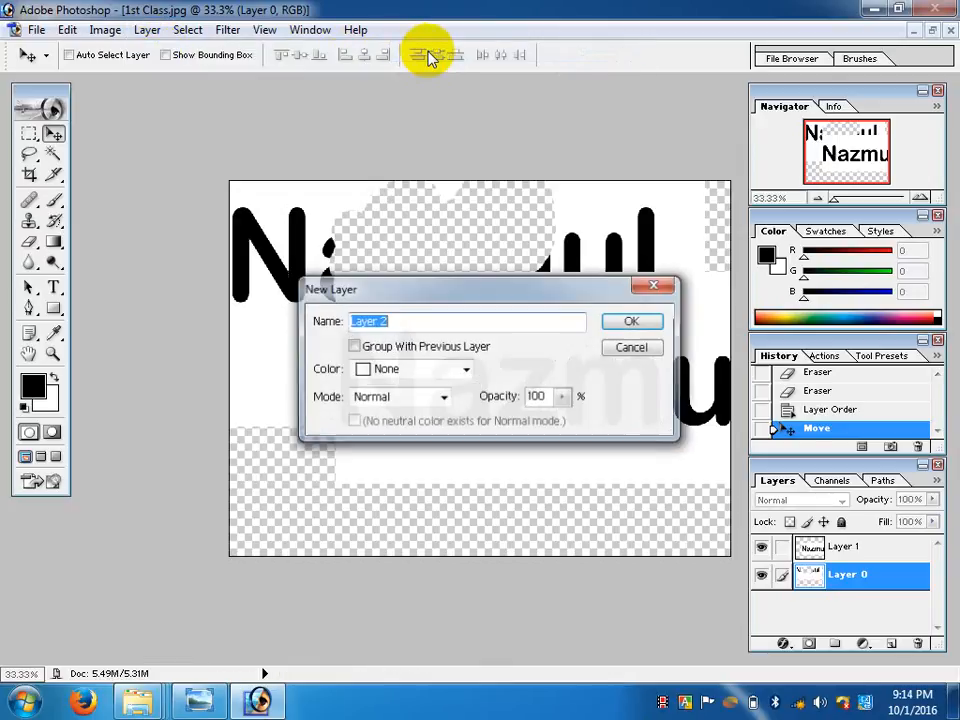
pyautogui.click(630, 321)
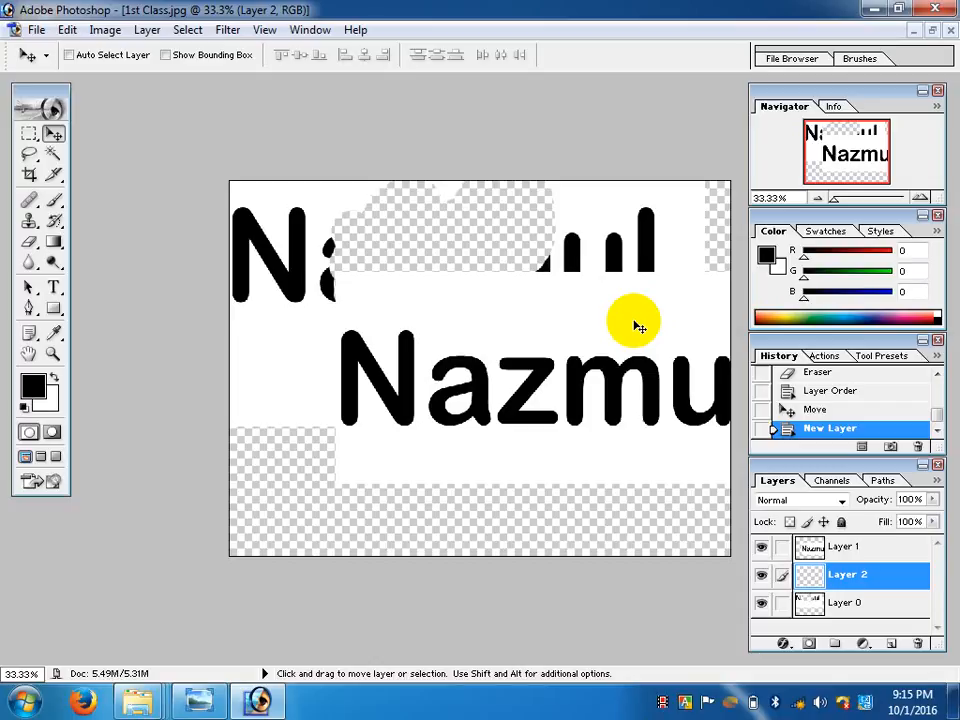
pyautogui.click(894, 643)
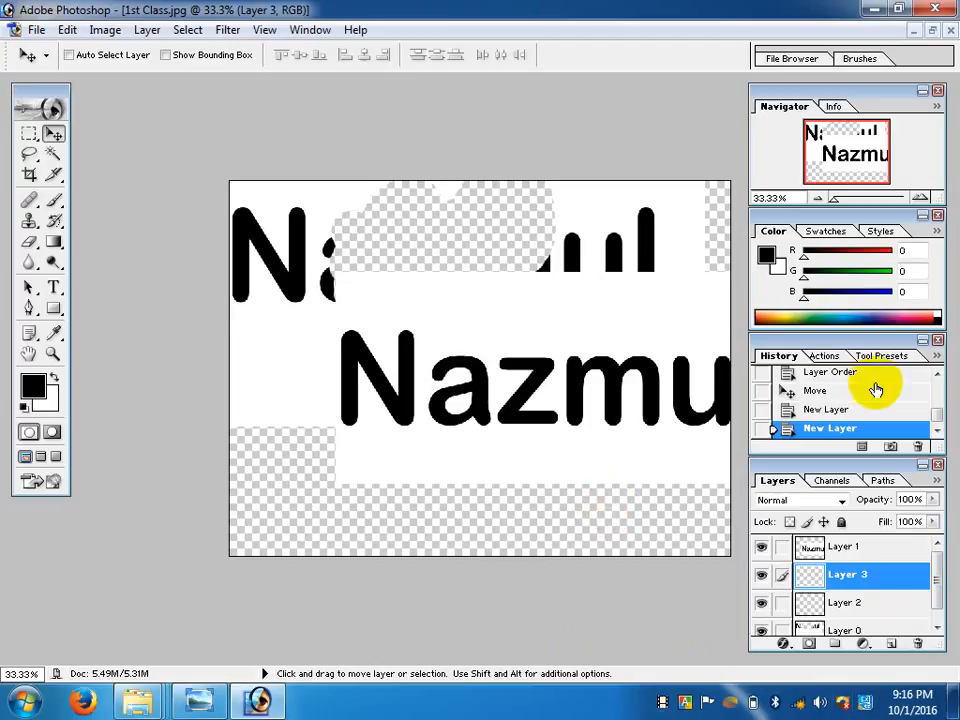
# - Draw a circular marquee selection over the second to fourth letters and try copying it from the empty Layer 3
pyautogui.click(33, 140)
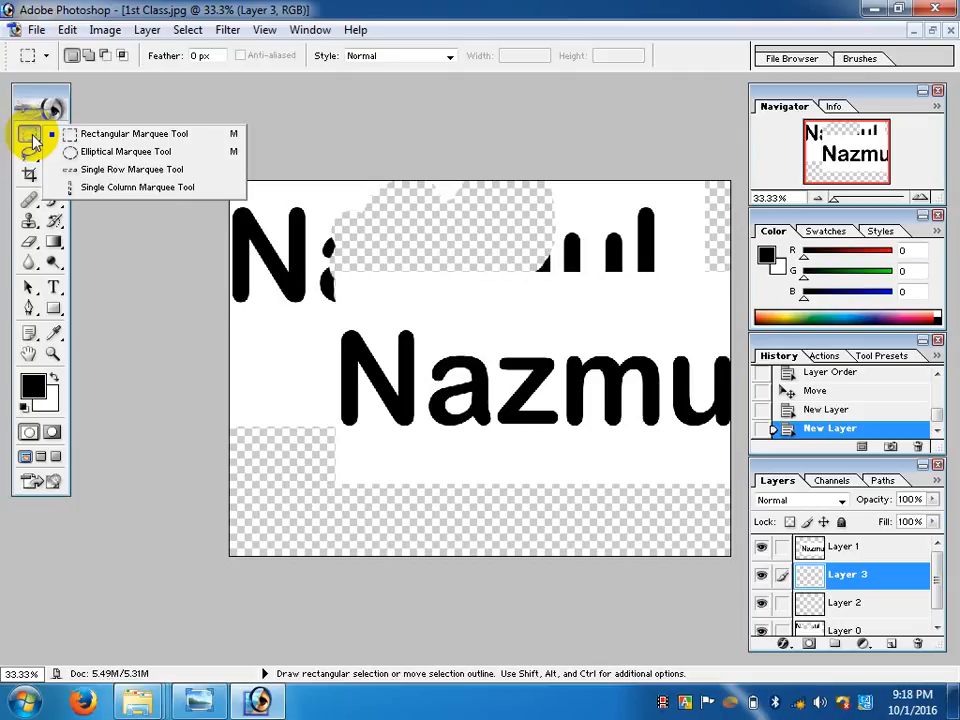
pyautogui.click(88, 151)
pyautogui.moveTo(430, 297); pyautogui.dragTo(602, 461)
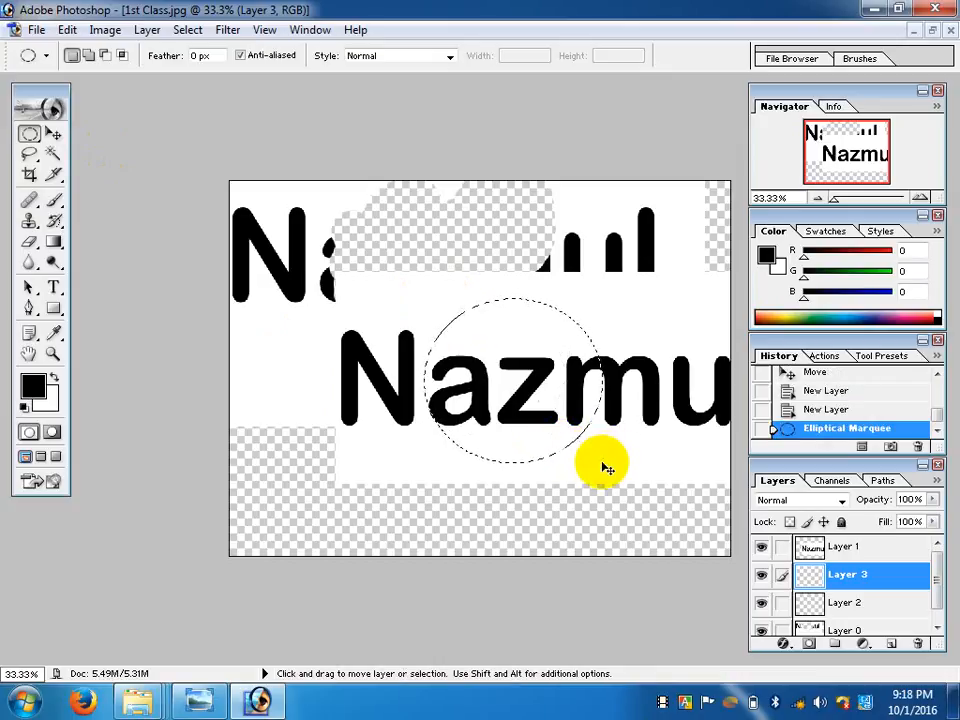
pyautogui.hotkey('ctrl', 'c')
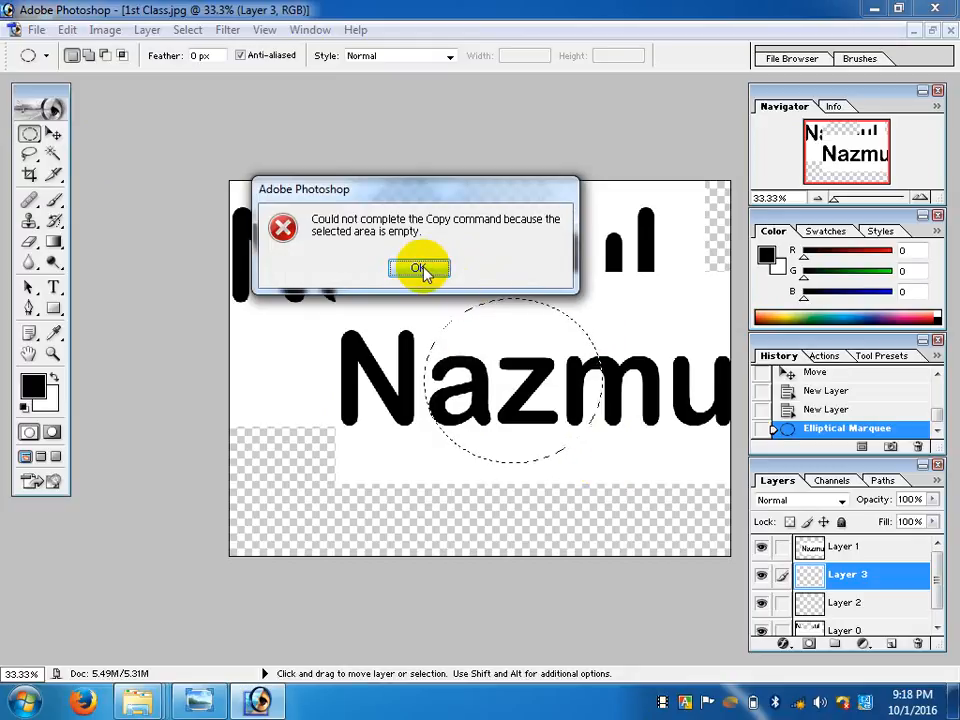
pyautogui.click(422, 270)
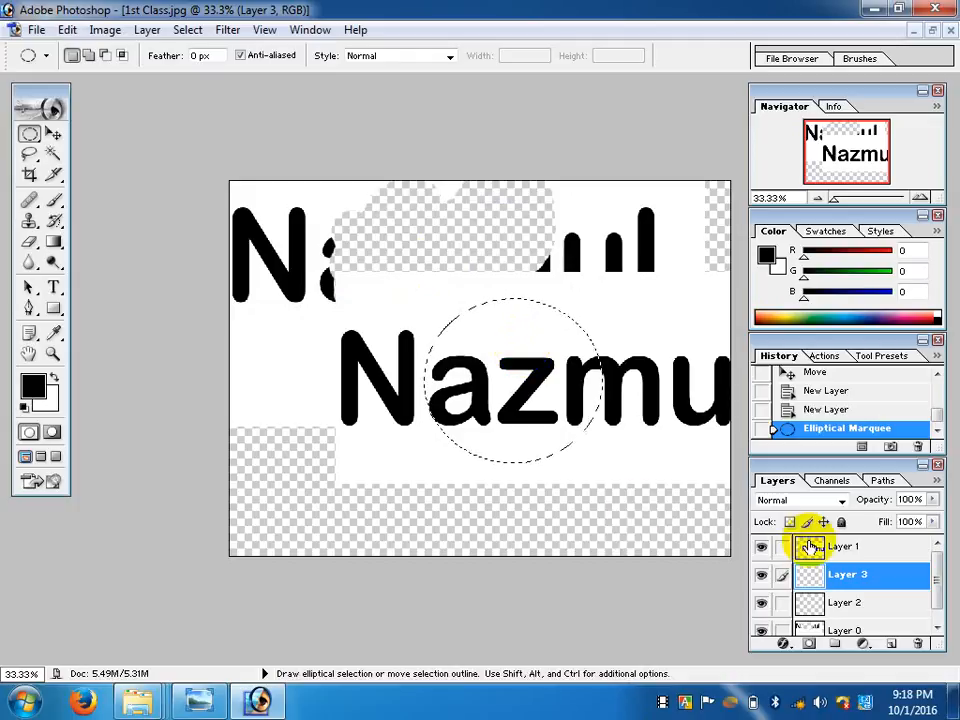
# - Copy the circular selection from Layer 1, paste it as a new layer and move it up and left between the two texts
pyautogui.click(862, 550)
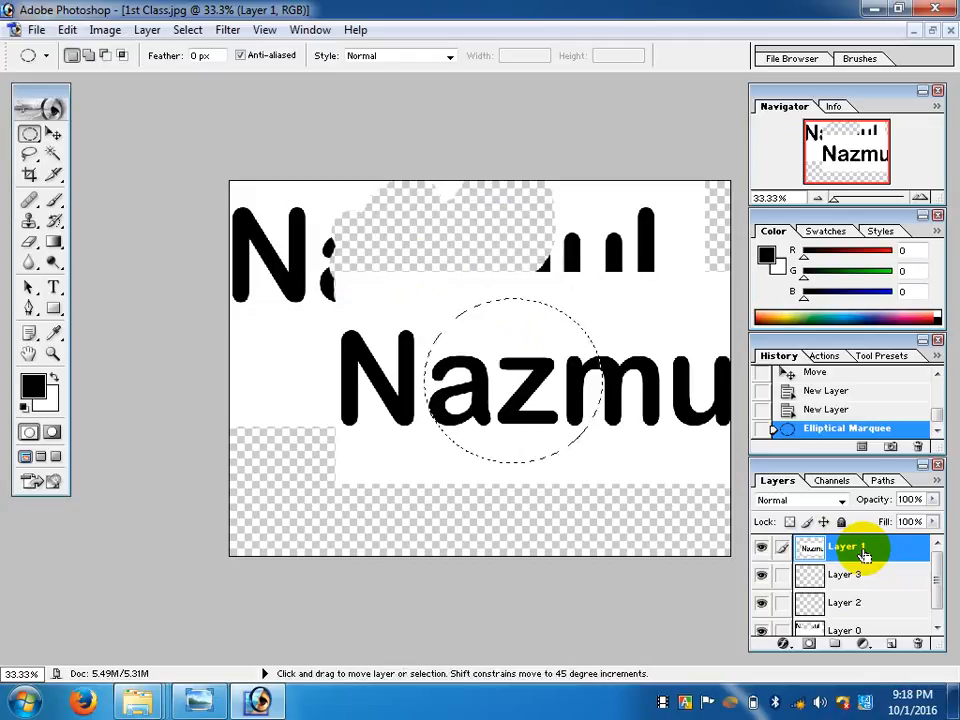
pyautogui.hotkey('ctrl', 'c')
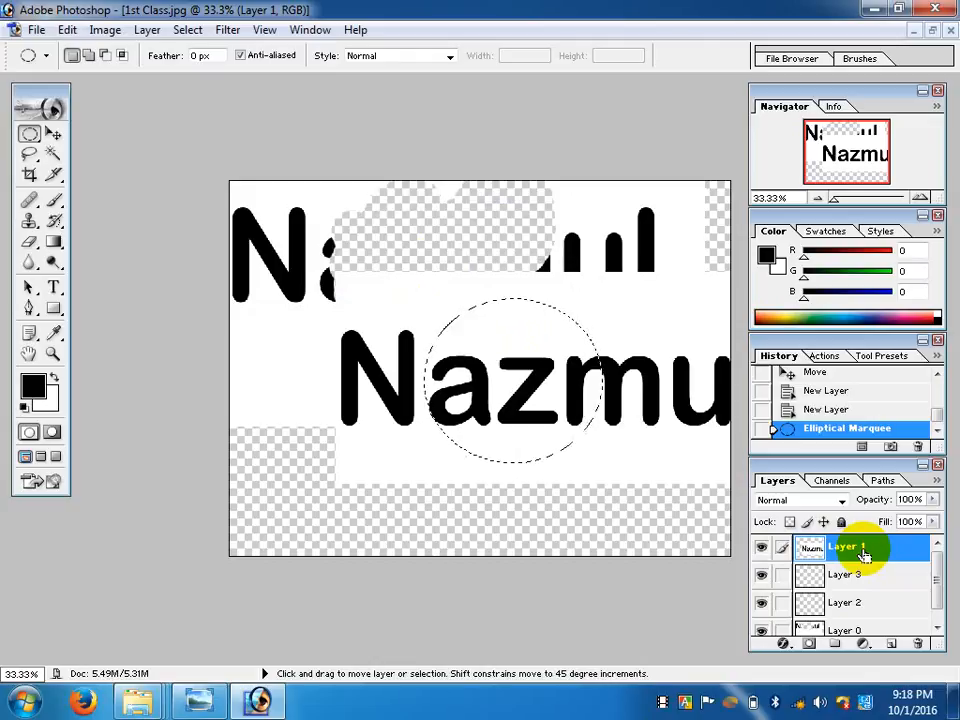
pyautogui.hotkey('ctrl', 'v')
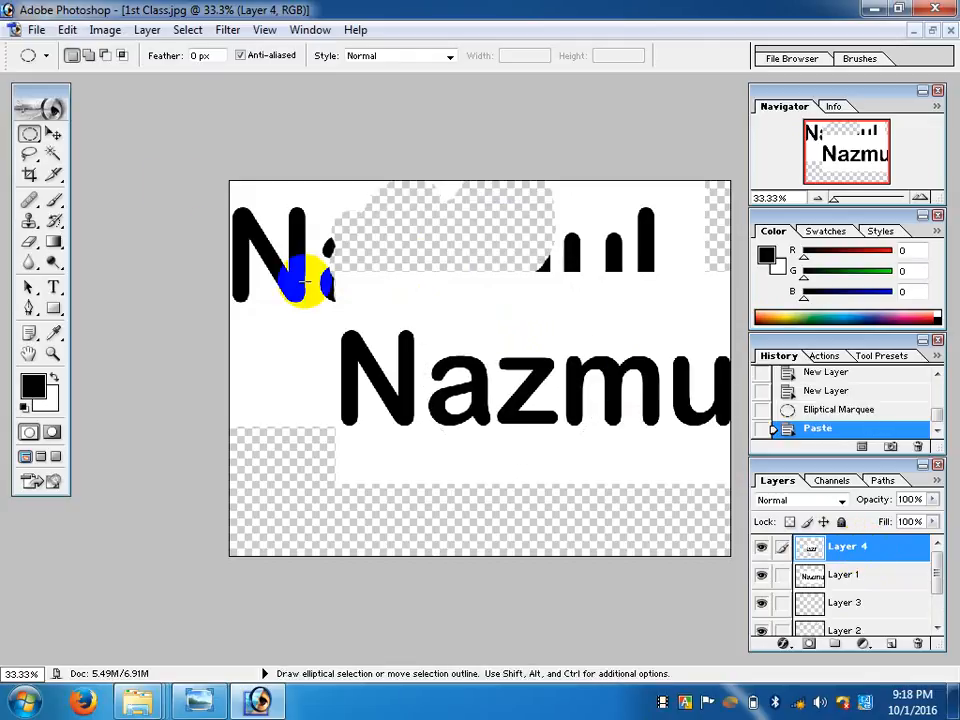
pyautogui.click(53, 133)
pyautogui.moveTo(310, 285); pyautogui.dragTo(372, 328)
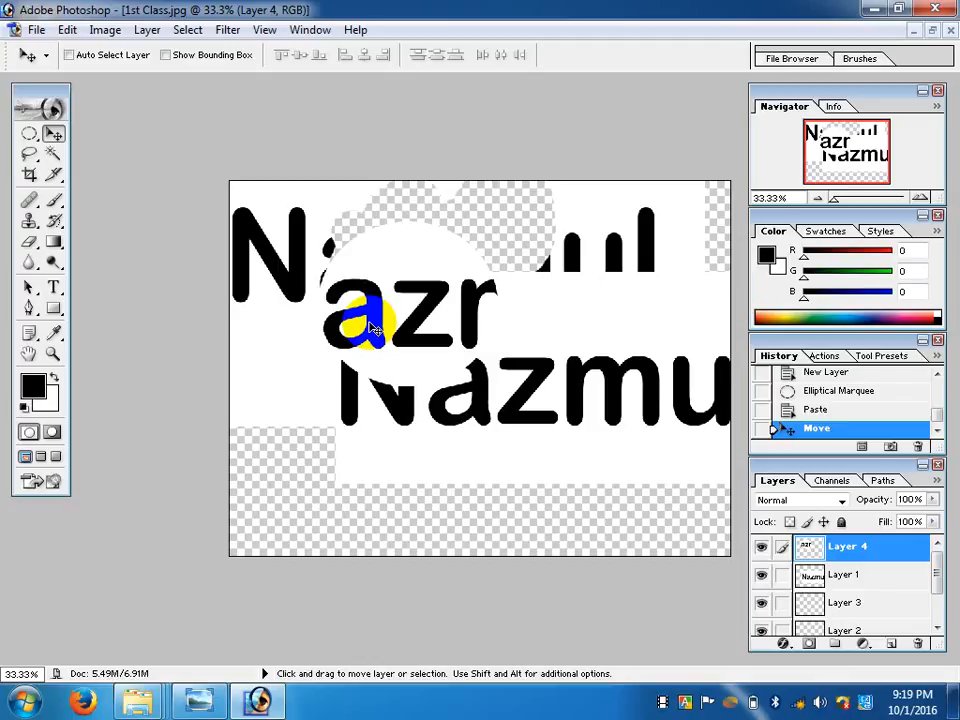
# - Select the white area around the letters on Layer 4 with the Magic Wand and add the enclosed area inside the "a"
pyautogui.click(55, 154)
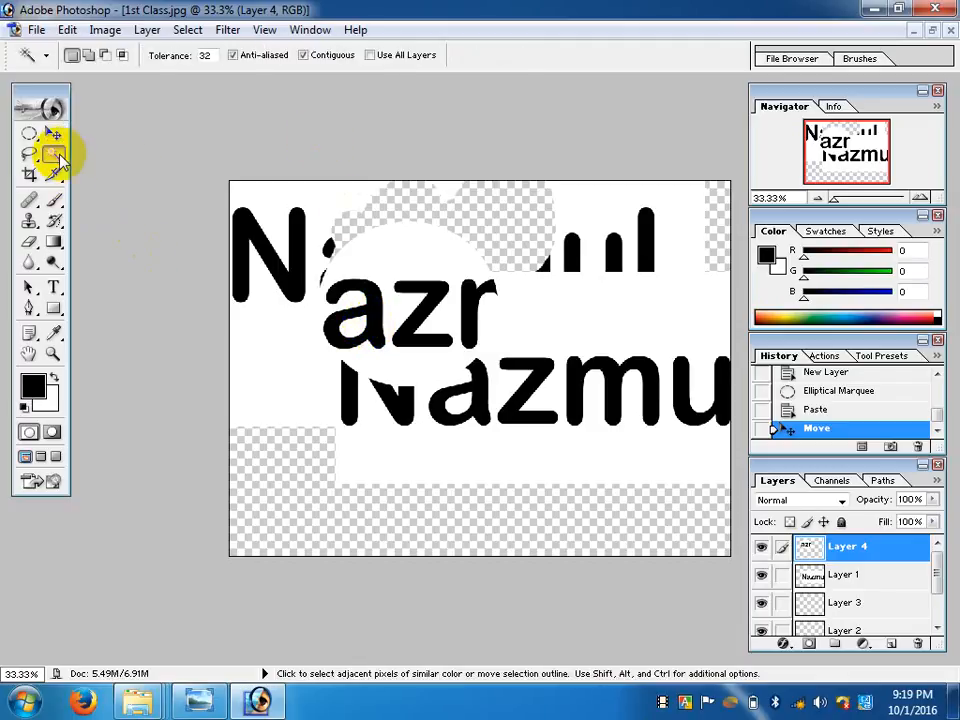
pyautogui.click(410, 250)
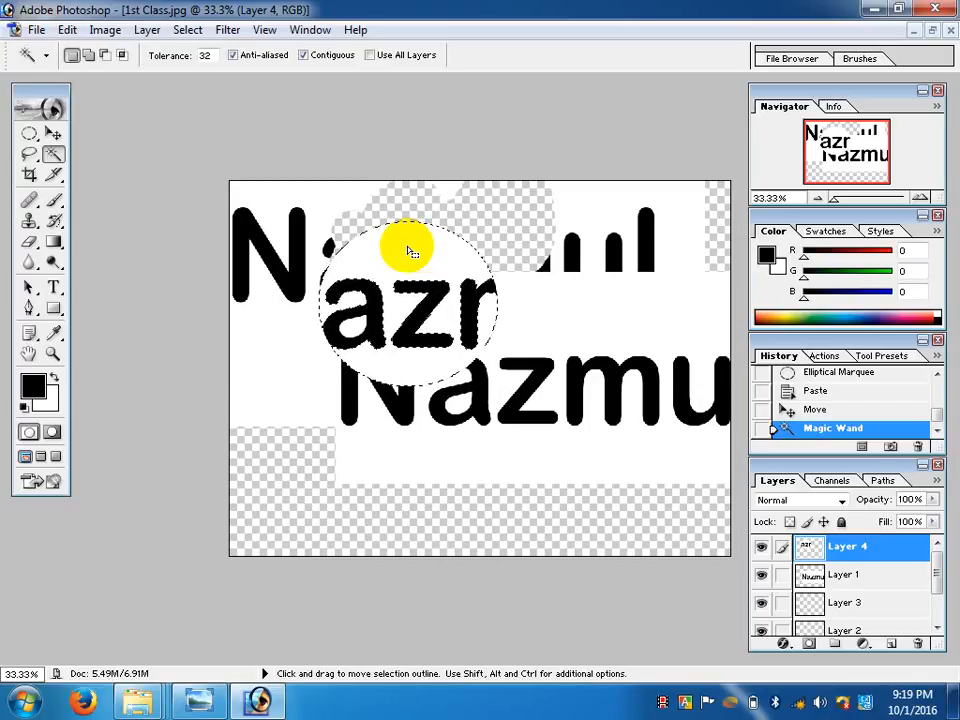
pyautogui.press('shift')
pyautogui.press('shift')
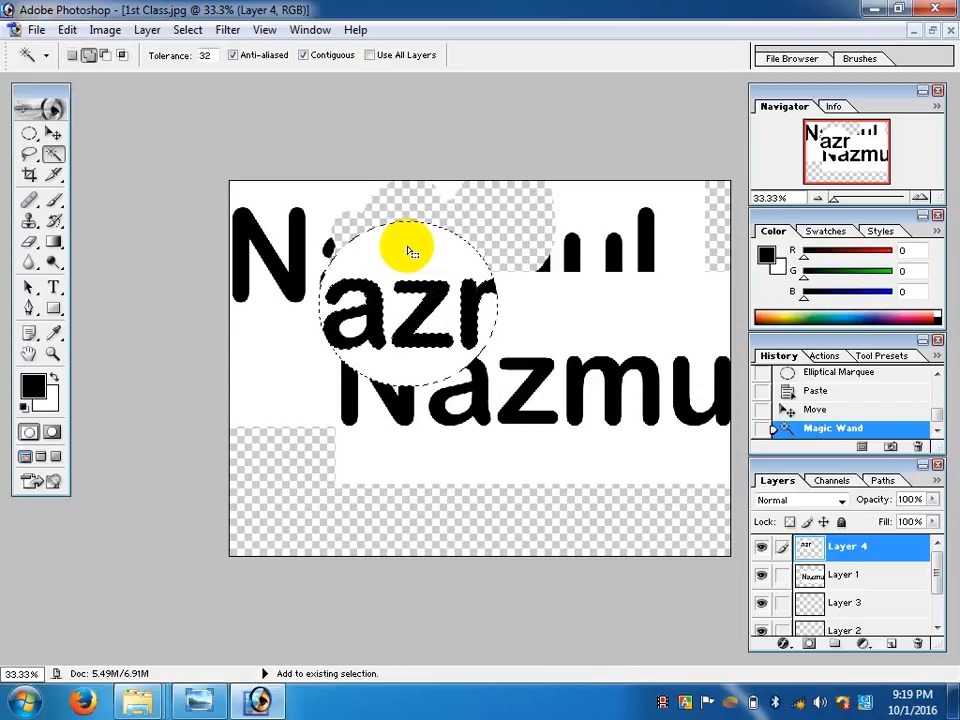
pyautogui.press('shift')
pyautogui.press('shift')
pyautogui.press('shift')
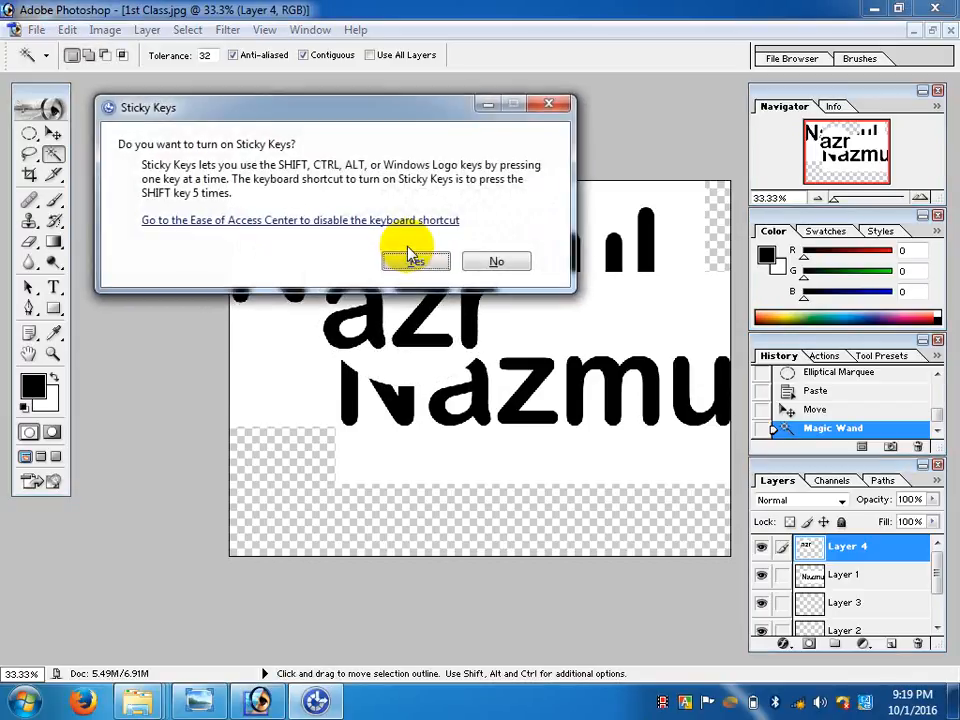
pyautogui.click(491, 262)
pyautogui.press('shift')
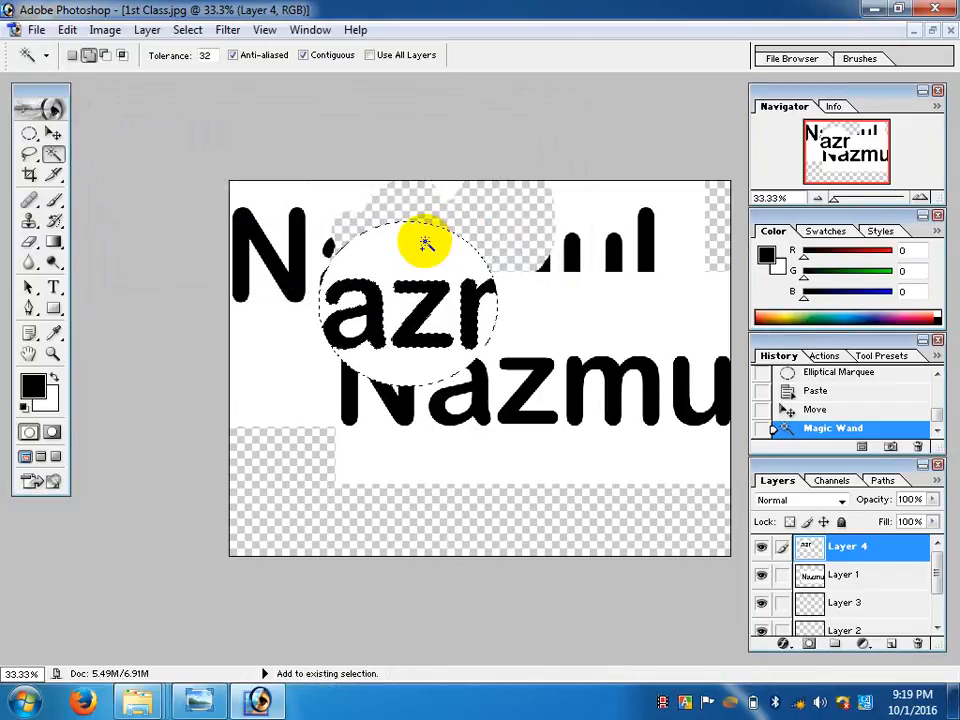
pyautogui.press('shift')
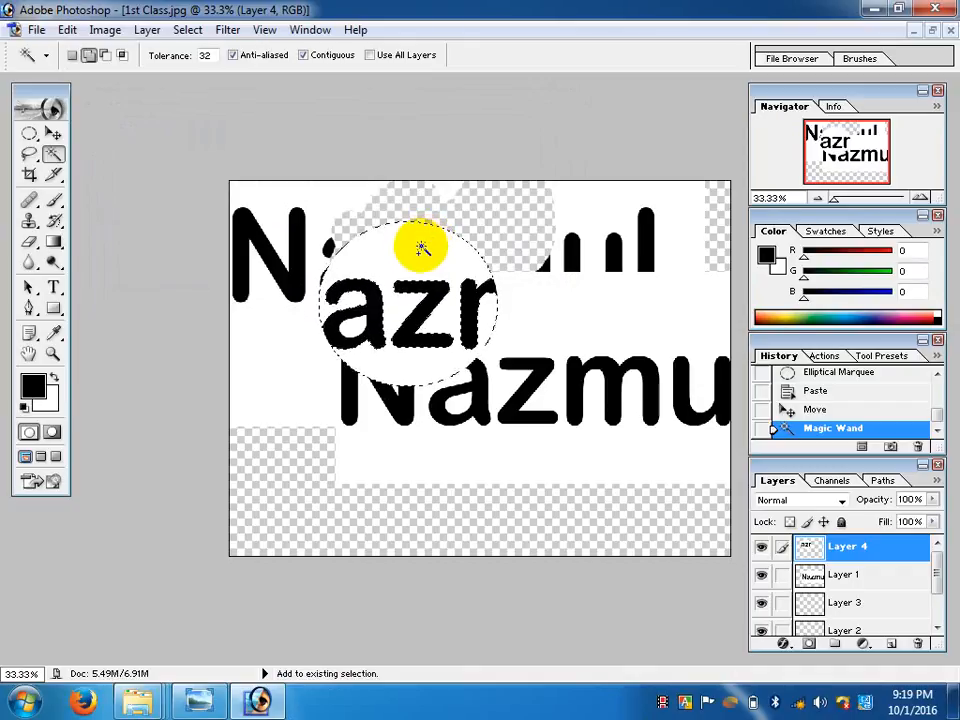
pyautogui.click(344, 322)
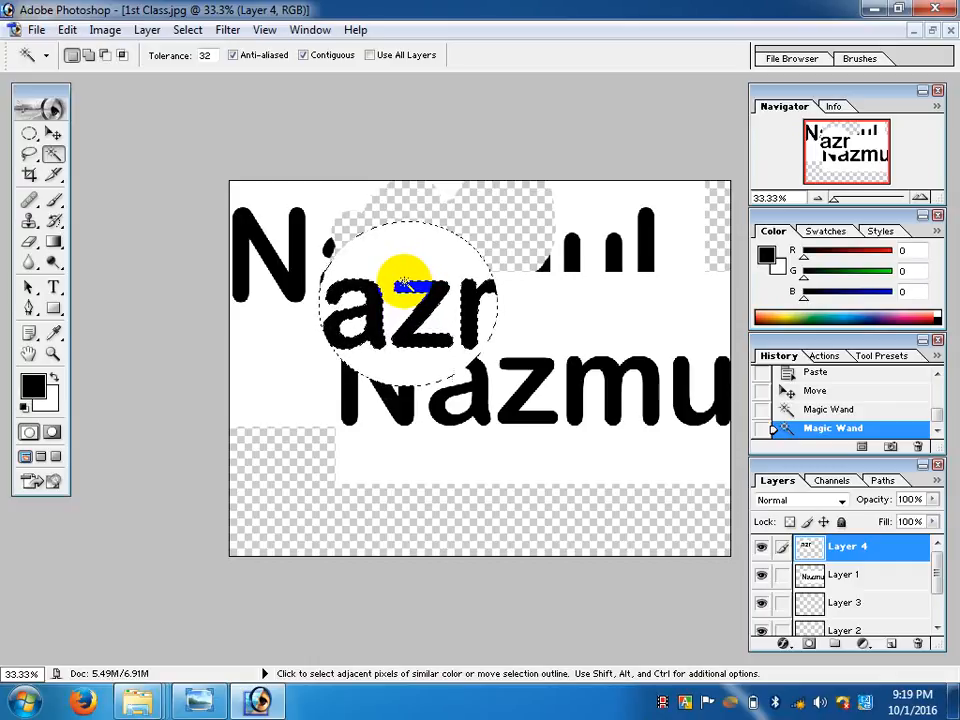
# - Choose the Brush tool and set the foreground color to green 24FF00
pyautogui.click(55, 204)
pyautogui.click(36, 387)
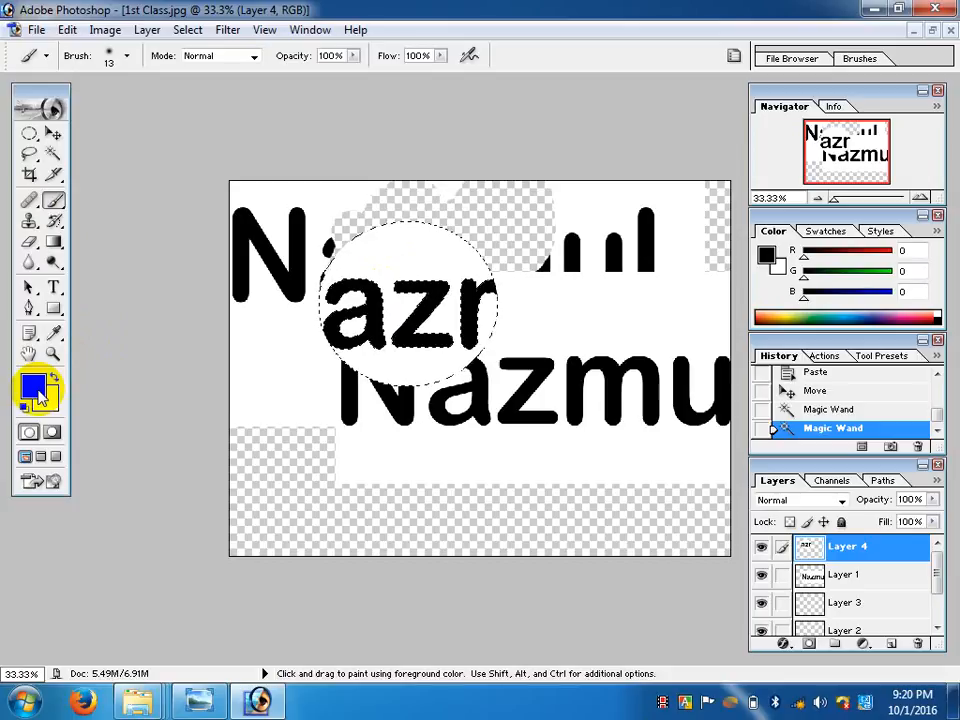
pyautogui.moveTo(452, 268); pyautogui.dragTo(534, 214)
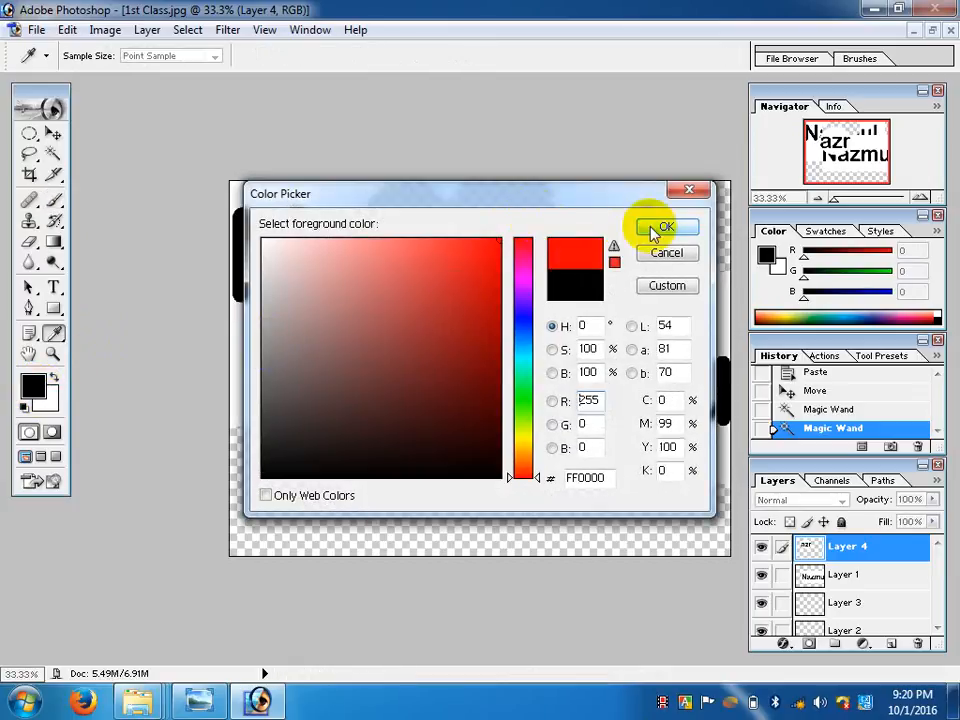
pyautogui.click(529, 403)
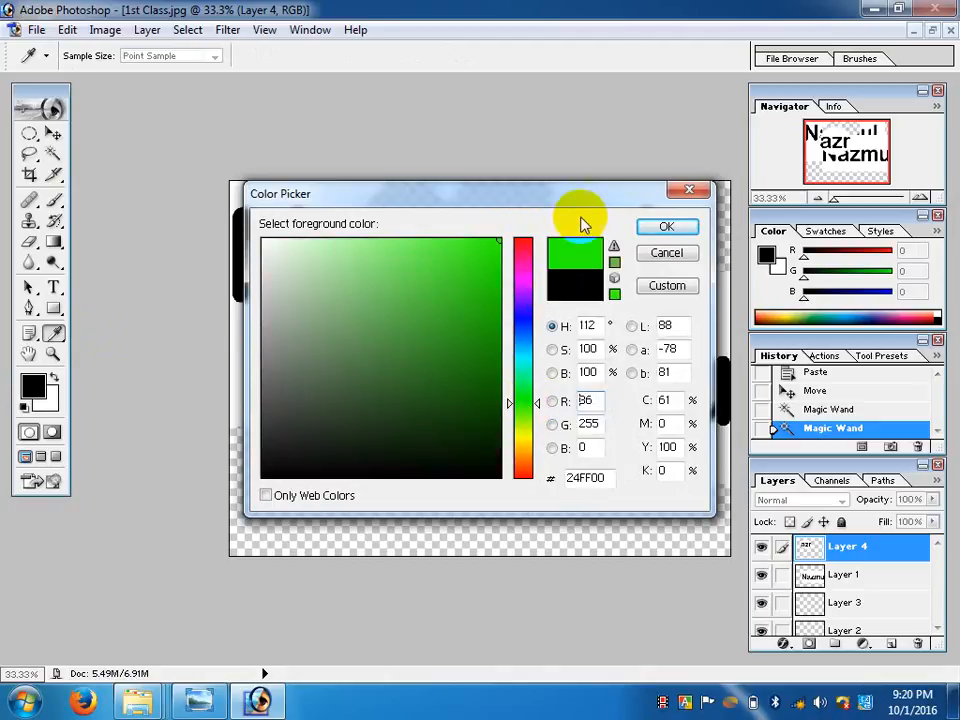
pyautogui.click(656, 224)
pyautogui.press('b')
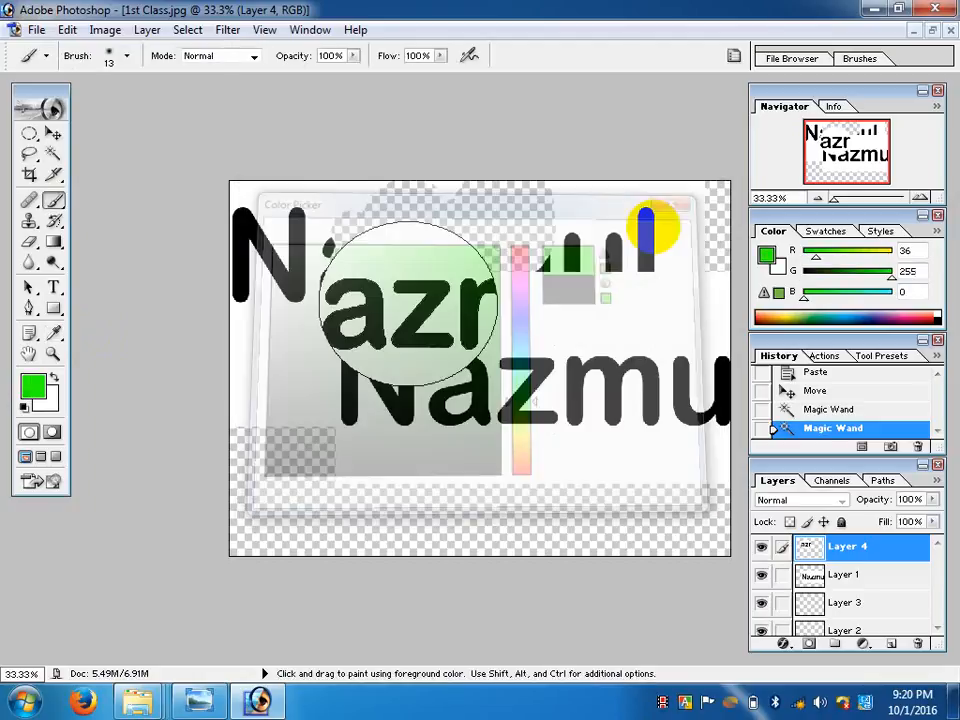
# - Set the brush's master diameter to 135 px and paint the whole selected area around the letters green
pyautogui.rightClick(382, 243)
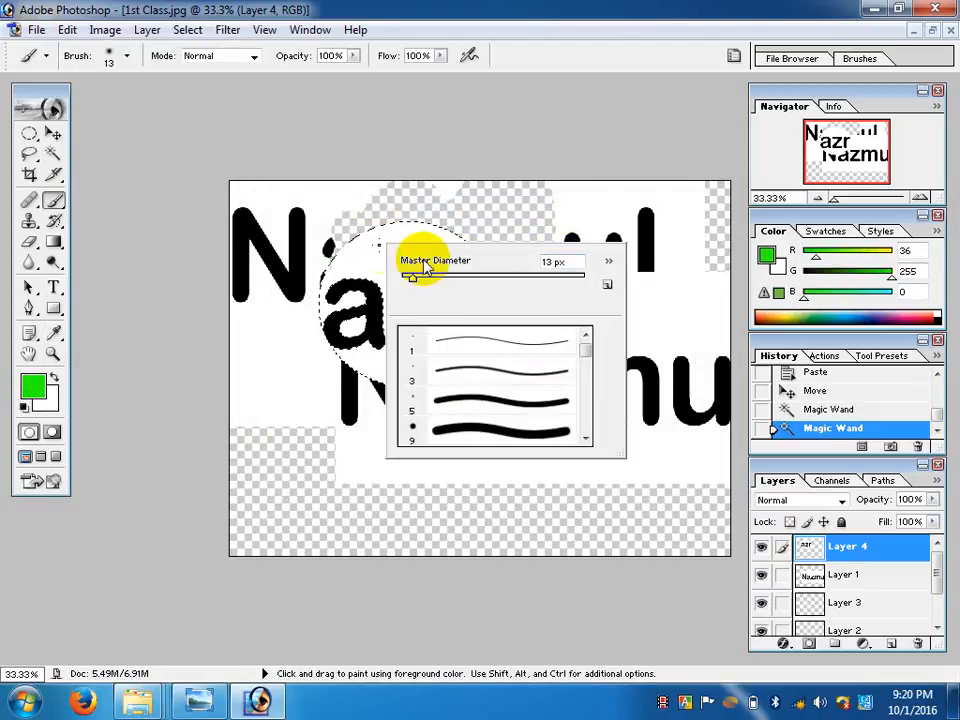
pyautogui.moveTo(424, 278); pyautogui.dragTo(508, 287)
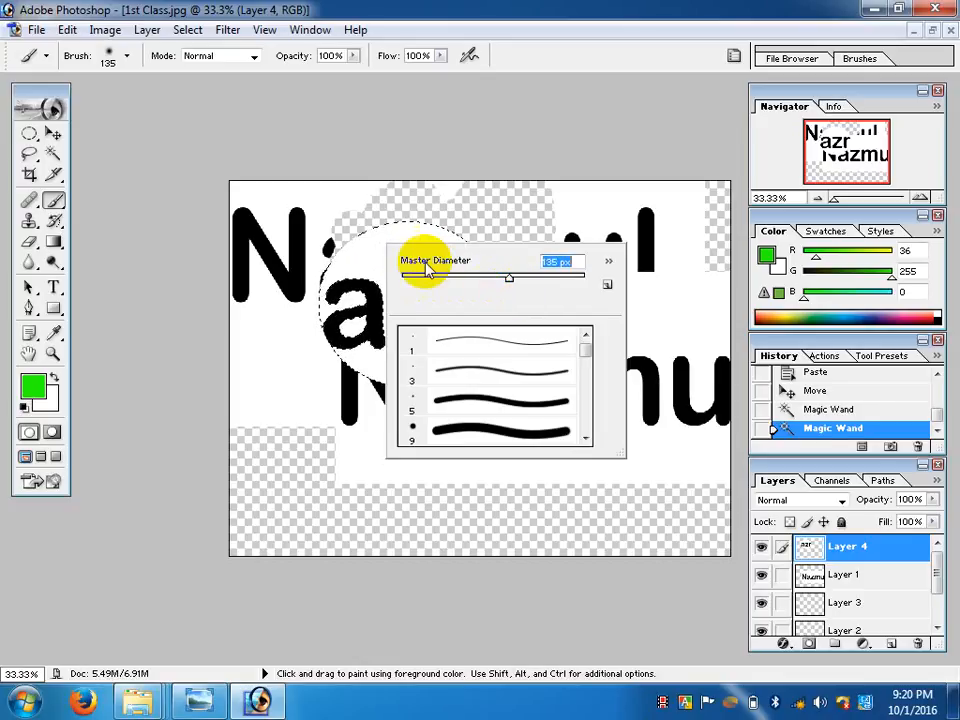
pyautogui.moveTo(353, 254)
pyautogui.mouseDown()
pyautogui.moveTo(373, 223)
pyautogui.moveTo(375, 270)
pyautogui.moveTo(407, 210)
pyautogui.moveTo(332, 332)
pyautogui.moveTo(497, 311)
pyautogui.moveTo(419, 335)
pyautogui.moveTo(422, 315)
pyautogui.moveTo(476, 360)
pyautogui.mouseUp()
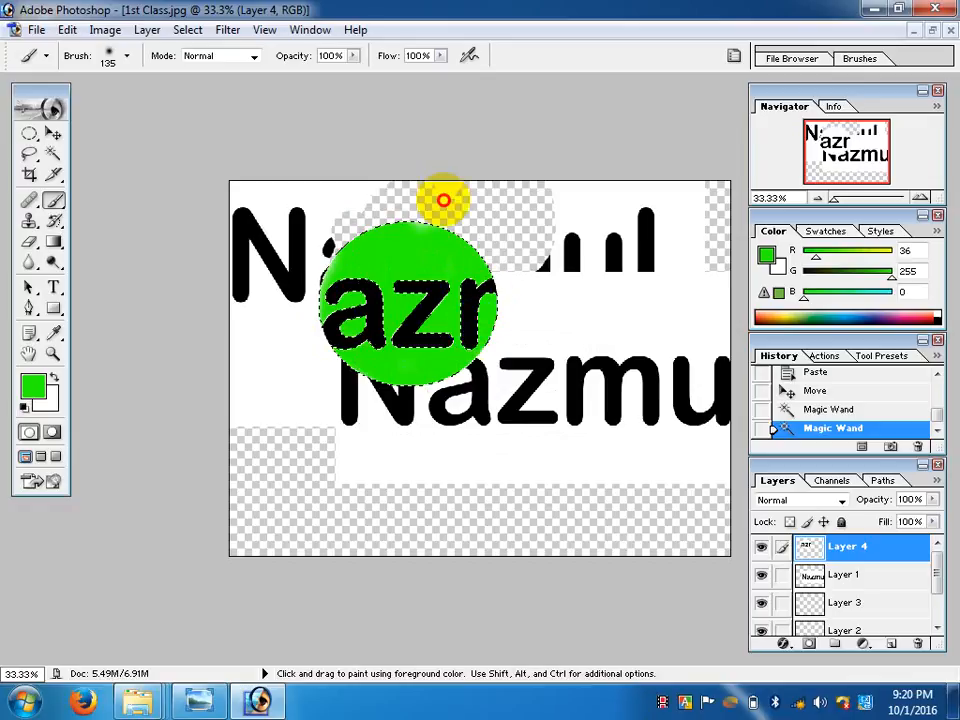
pyautogui.moveTo(443, 200)
pyautogui.mouseDown()
pyautogui.moveTo(317, 315)
pyautogui.moveTo(336, 242)
pyautogui.moveTo(364, 343)
pyautogui.moveTo(366, 262)
pyautogui.mouseUp()
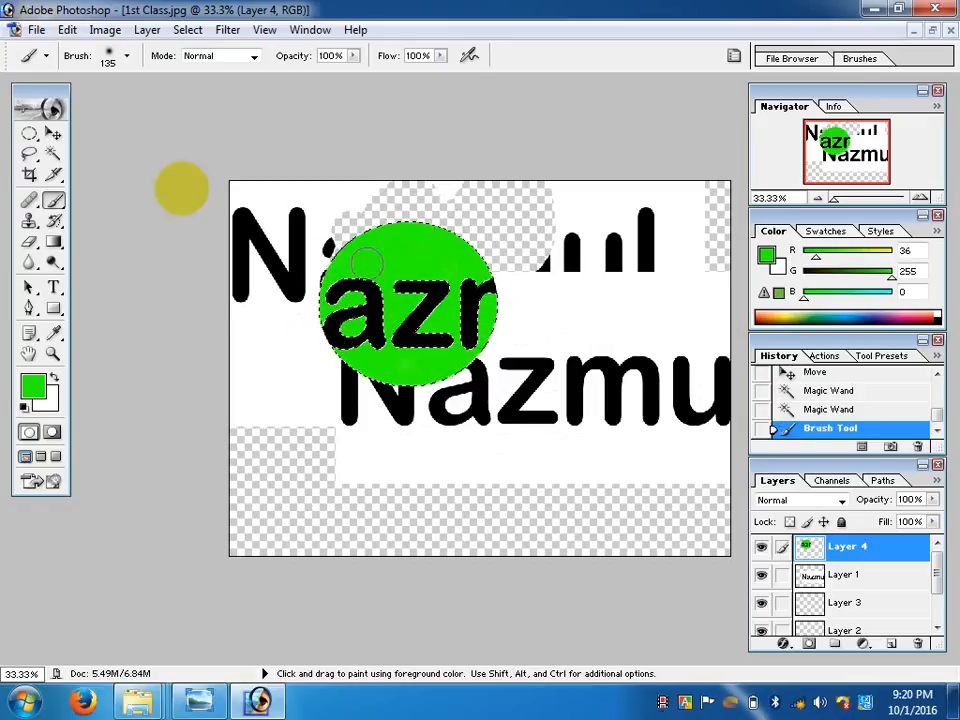
# - Try a Magic Wand selection inside the green circle on Layer 4 and deselect everything
pyautogui.click(53, 153)
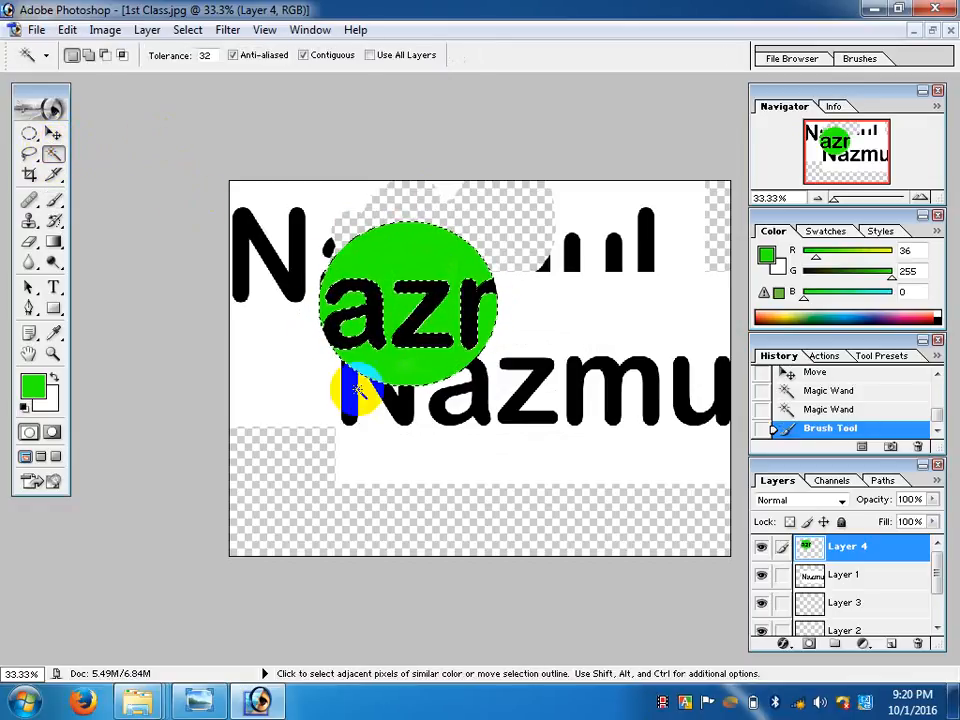
pyautogui.click(412, 328)
pyautogui.hotkey('ctrl', 'd')
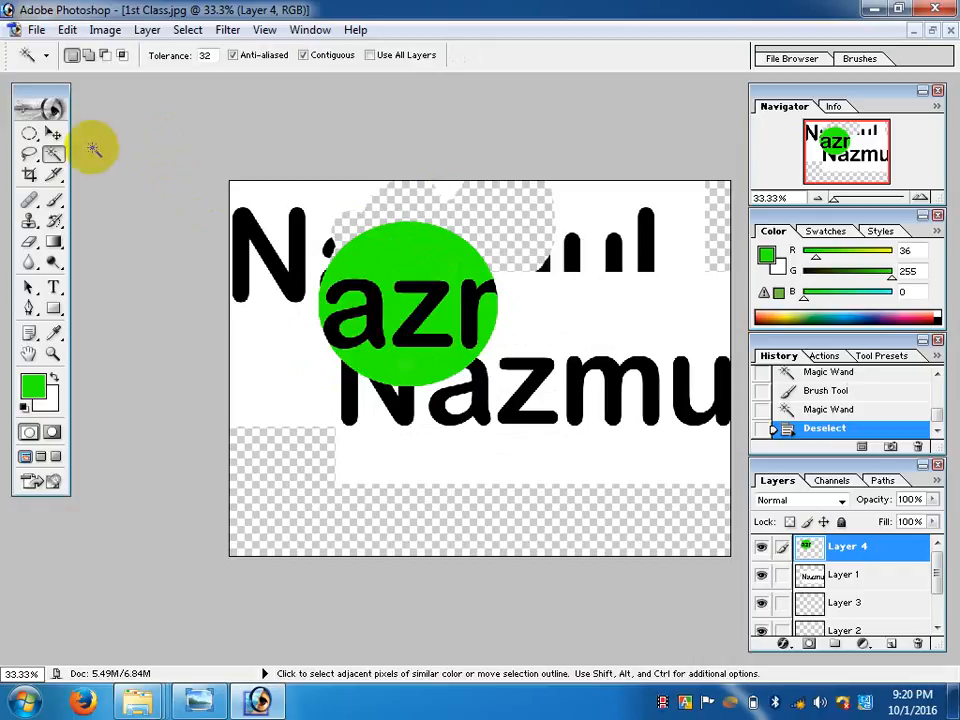
# - Choose the Move tool, open Tulips.jpg from the Sample Pictures folder and maximize its document window
pyautogui.click(54, 135)
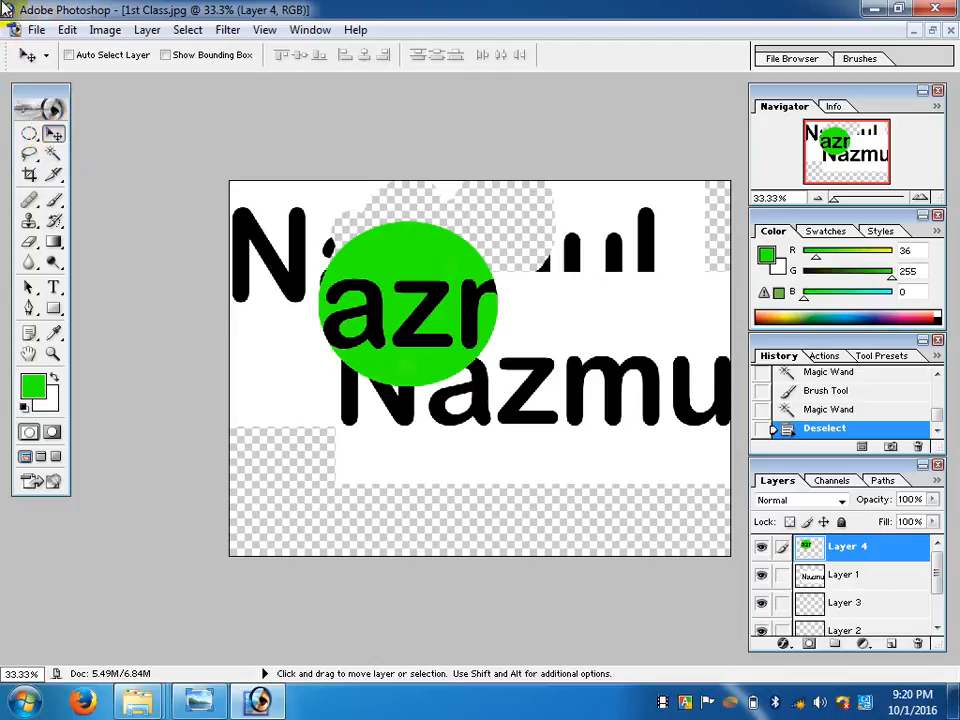
pyautogui.click(34, 28)
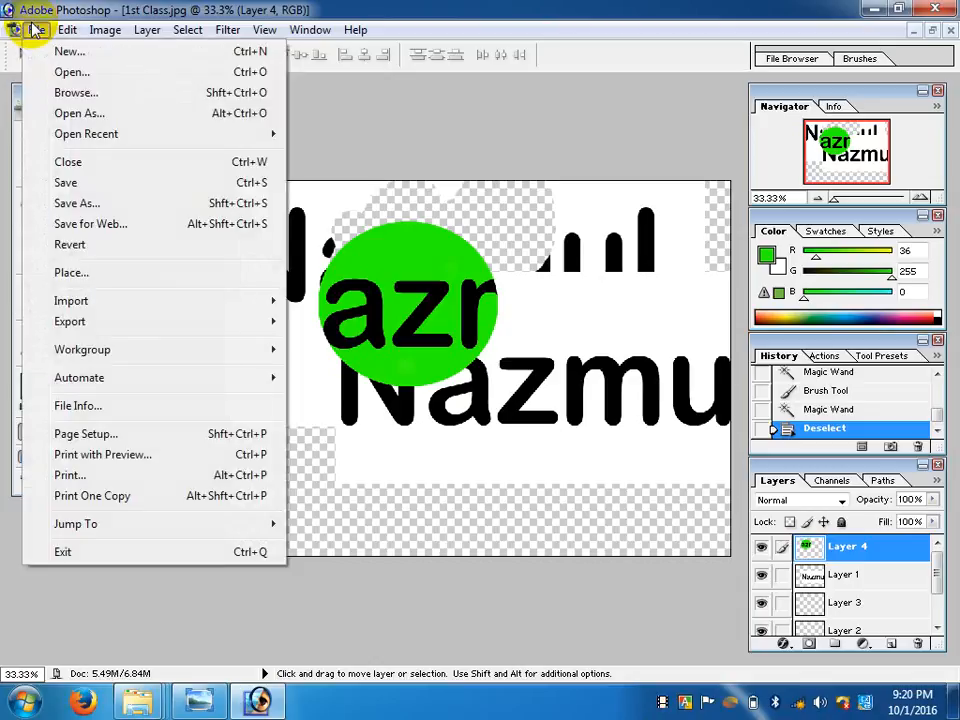
pyautogui.click(66, 72)
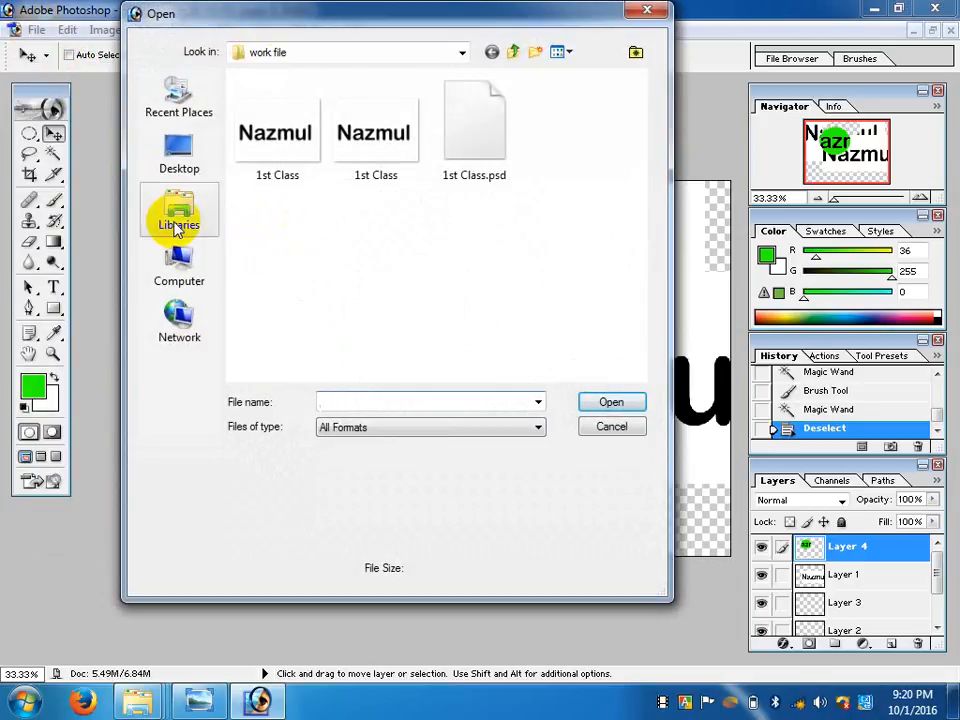
pyautogui.click(177, 224)
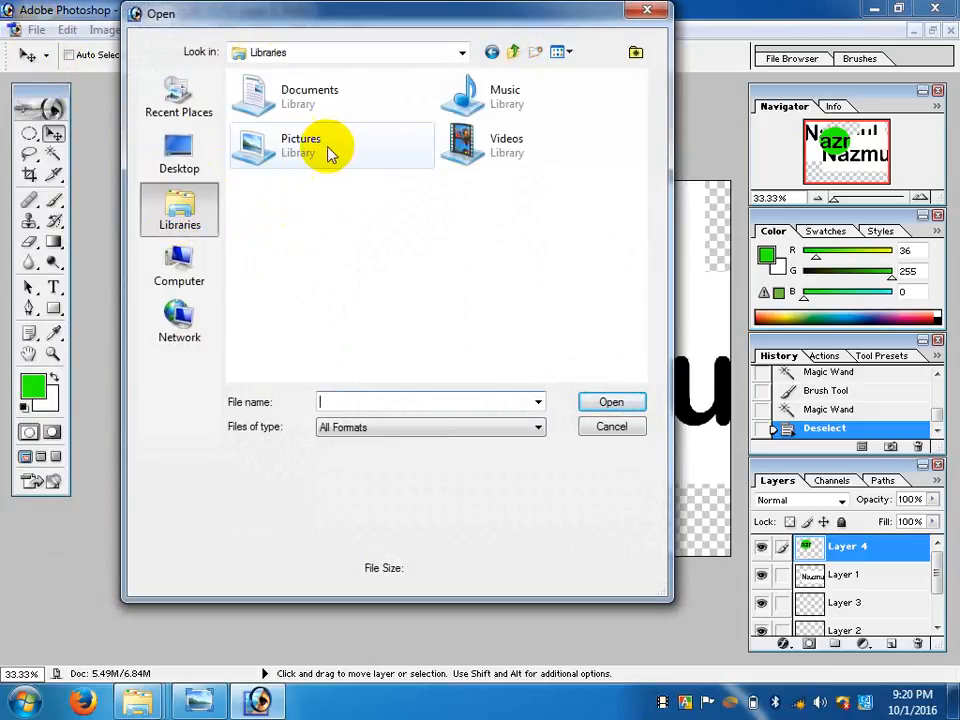
pyautogui.click(305, 155)
pyautogui.doubleClick(306, 156)
pyautogui.doubleClick(290, 140)
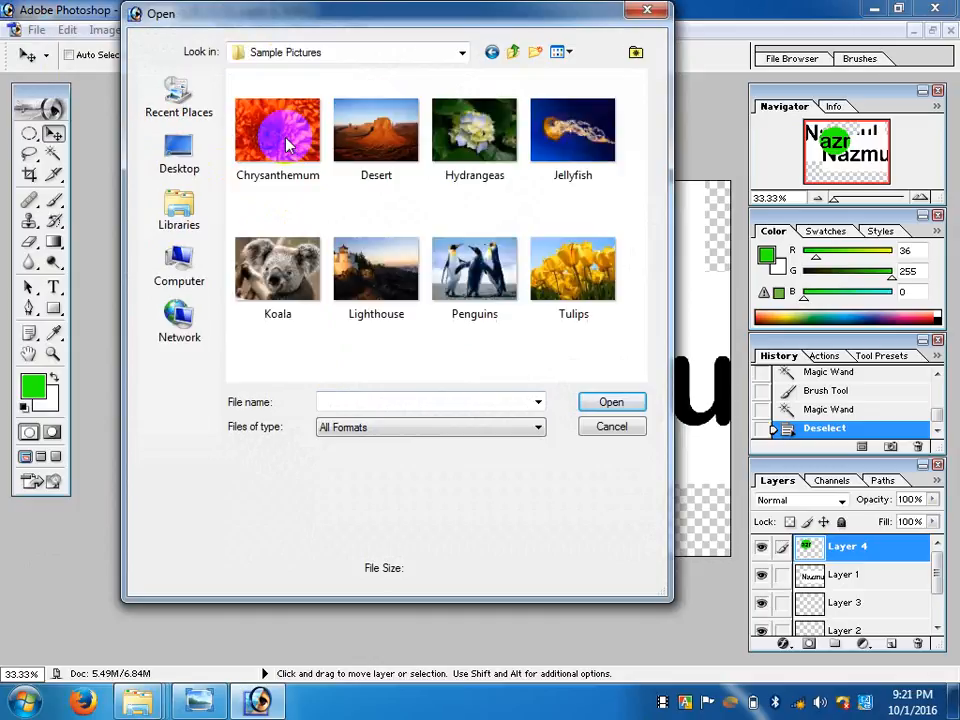
pyautogui.doubleClick(561, 265)
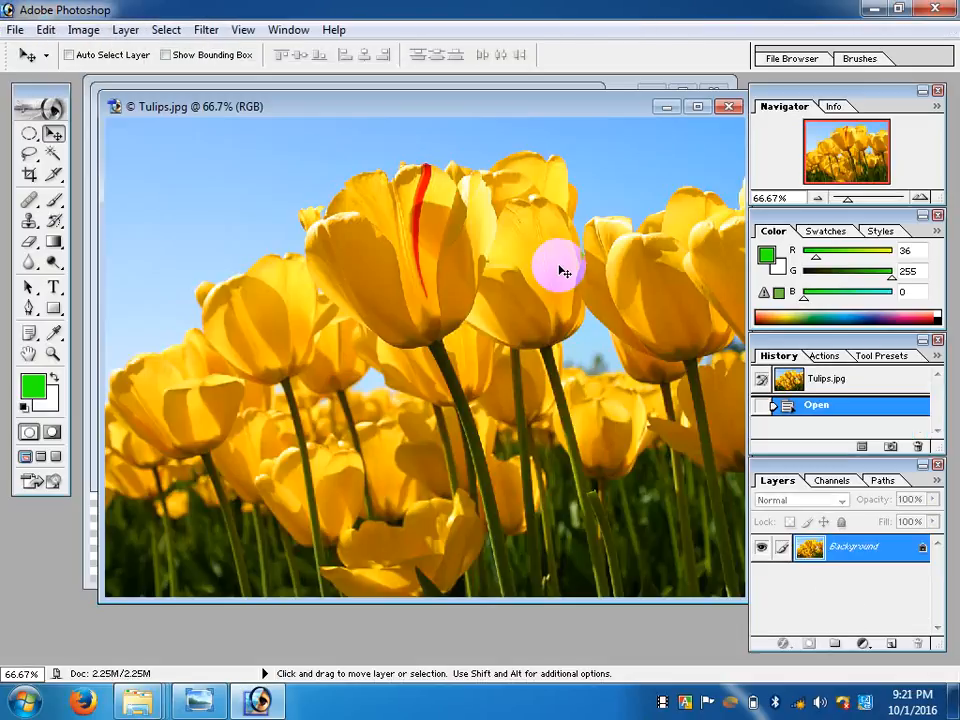
pyautogui.click(697, 106)
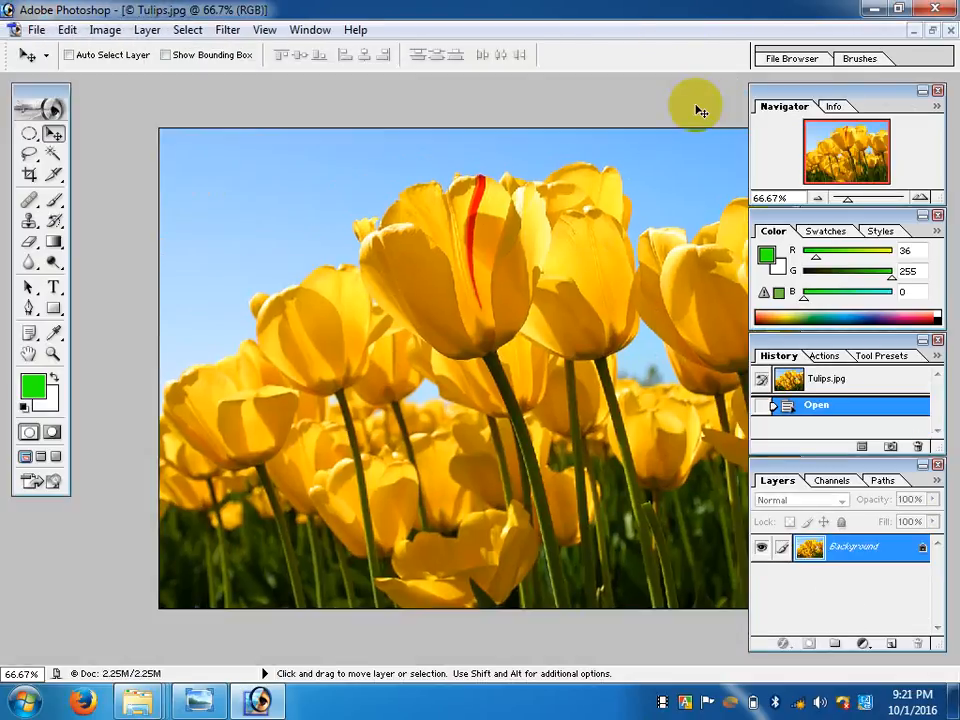
# - Shift the Navigator, Color, History and Layers palettes sideways to uncover more of the Tulips image
pyautogui.moveTo(786, 106); pyautogui.dragTo(832, 106)
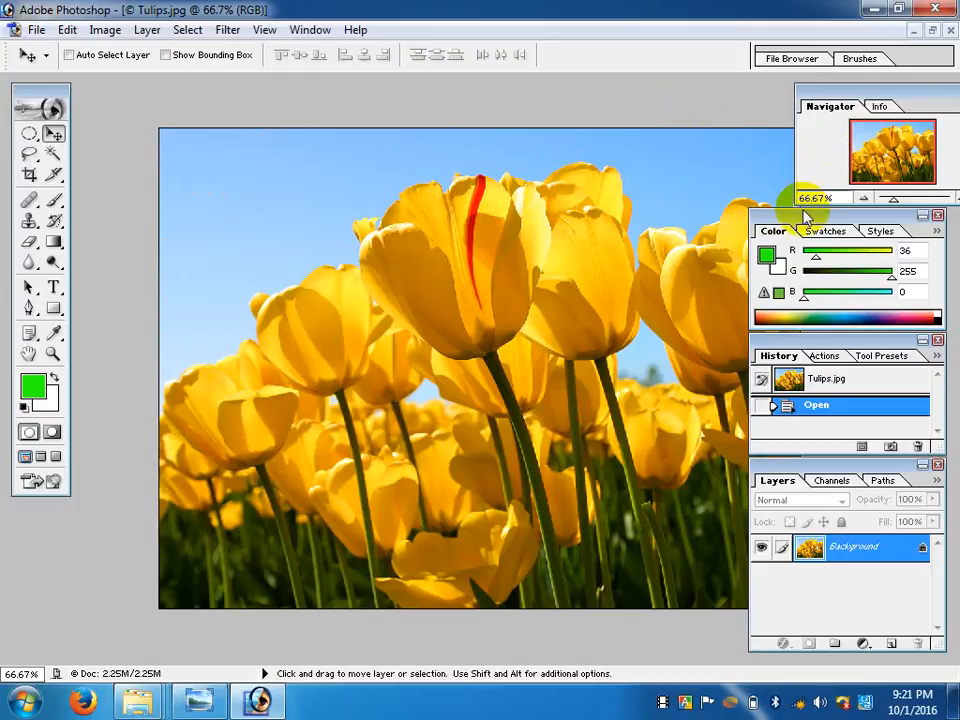
pyautogui.moveTo(836, 216); pyautogui.dragTo(882, 216)
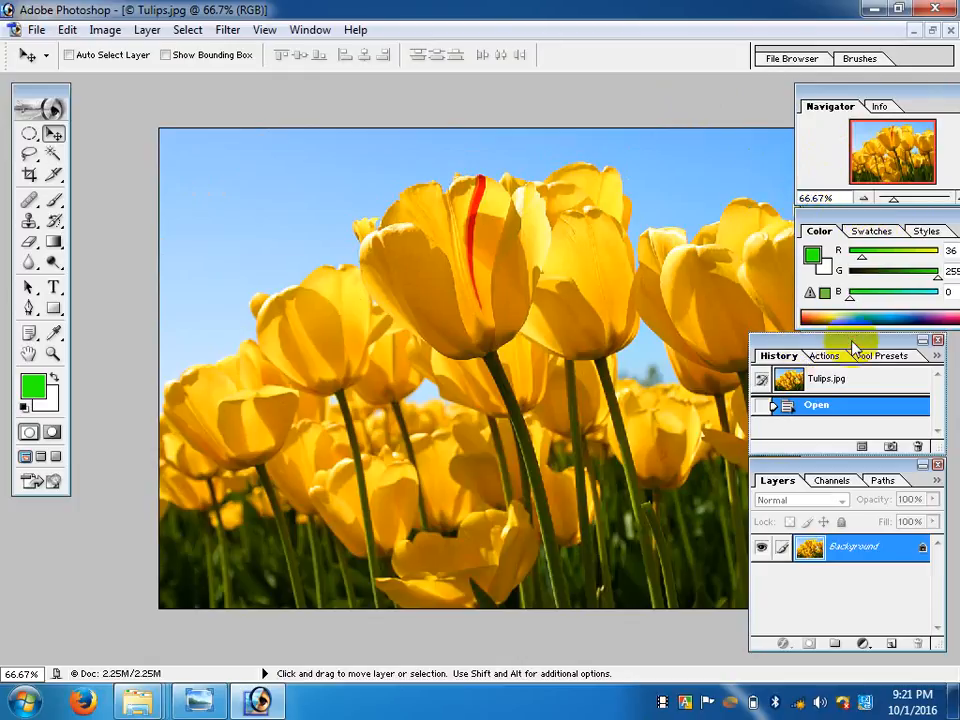
pyautogui.moveTo(853, 349); pyautogui.dragTo(899, 349)
pyautogui.moveTo(806, 462); pyautogui.dragTo(851, 456)
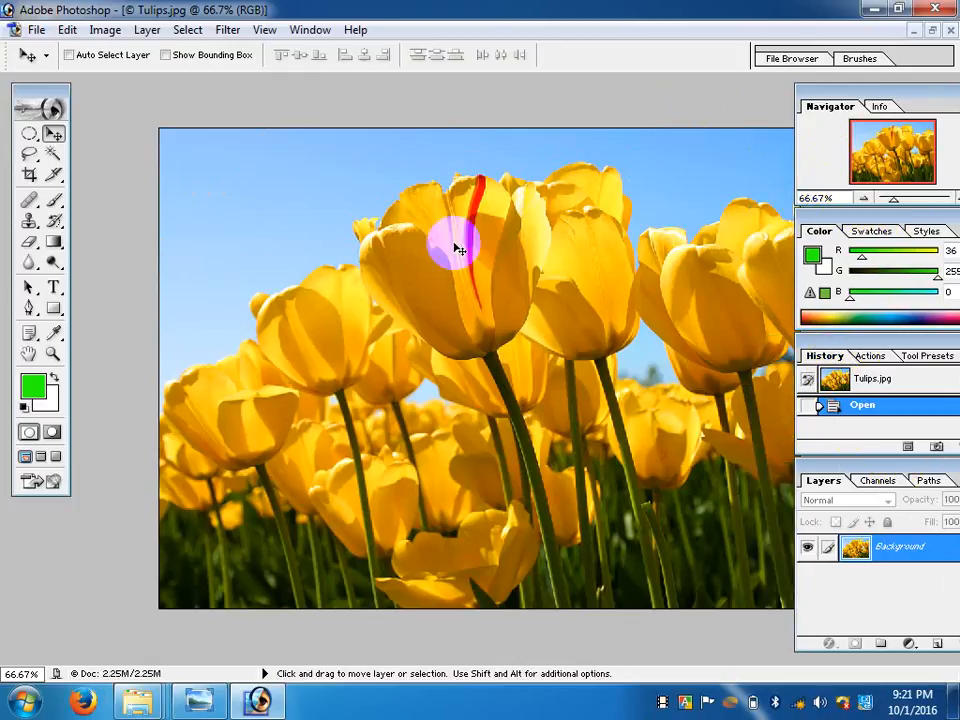
# - Try Magic Wand selections on a yellow tulip, the red streak expanded with Similar, and the blue sky
pyautogui.click(54, 155)
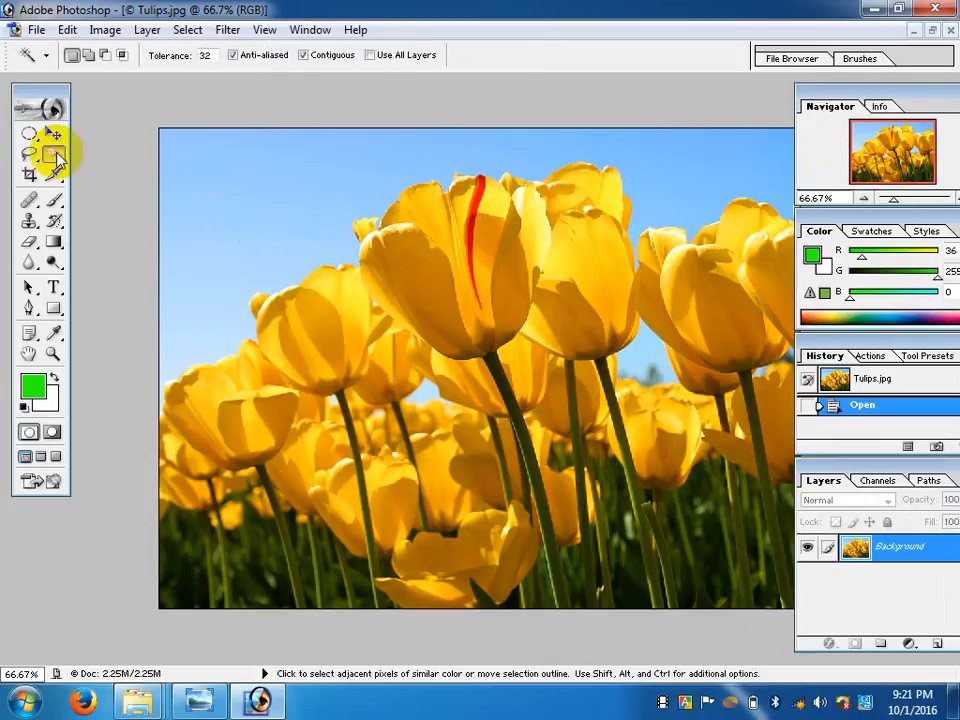
pyautogui.click(597, 259)
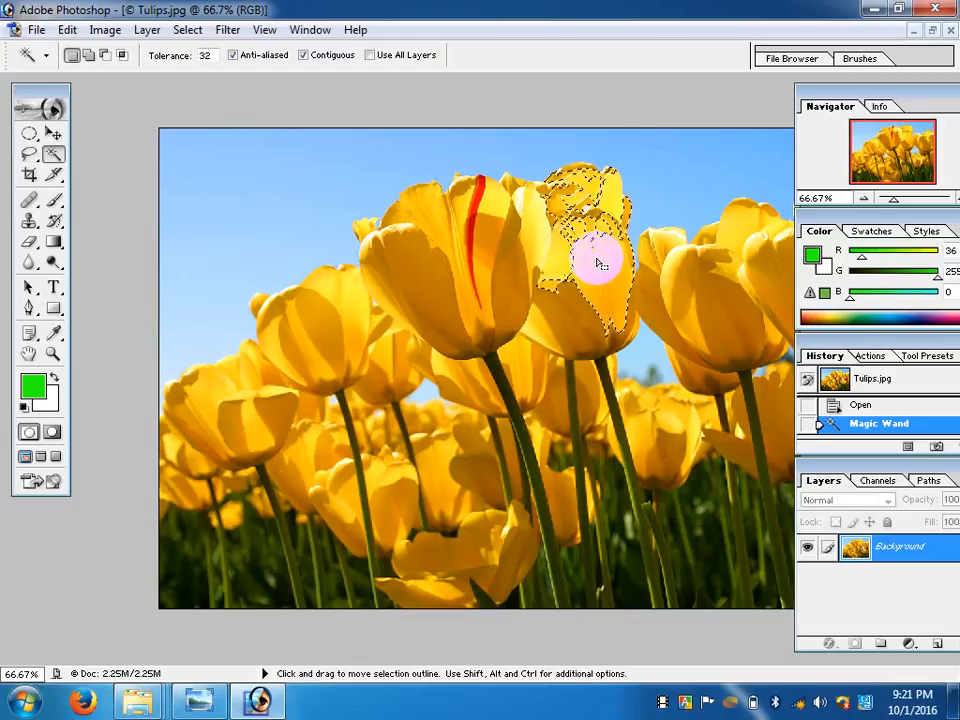
pyautogui.click(481, 197)
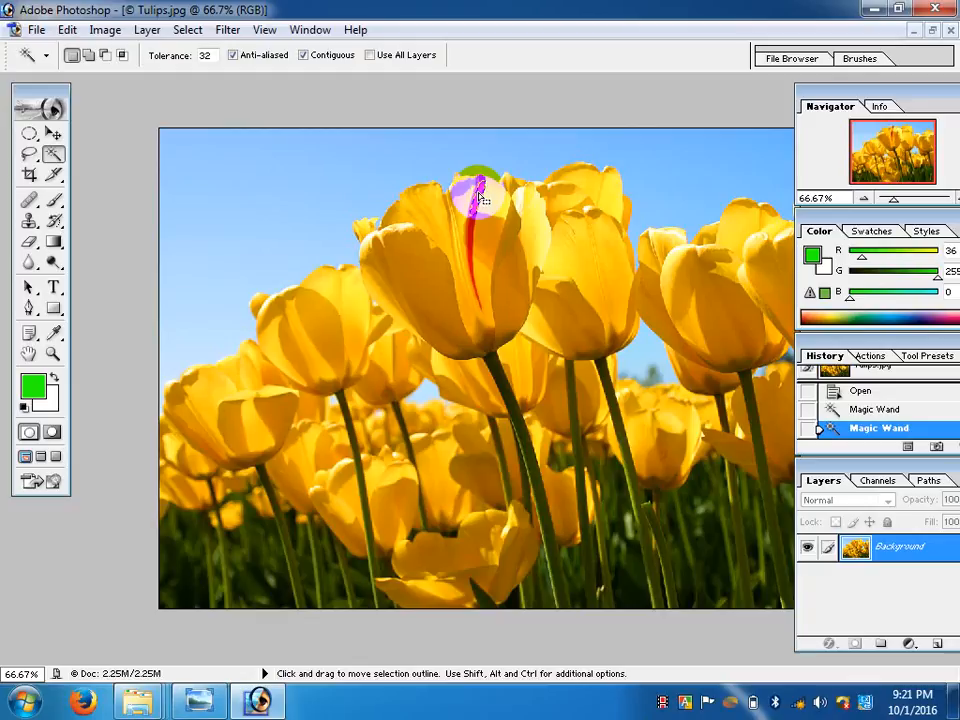
pyautogui.rightClick(478, 194)
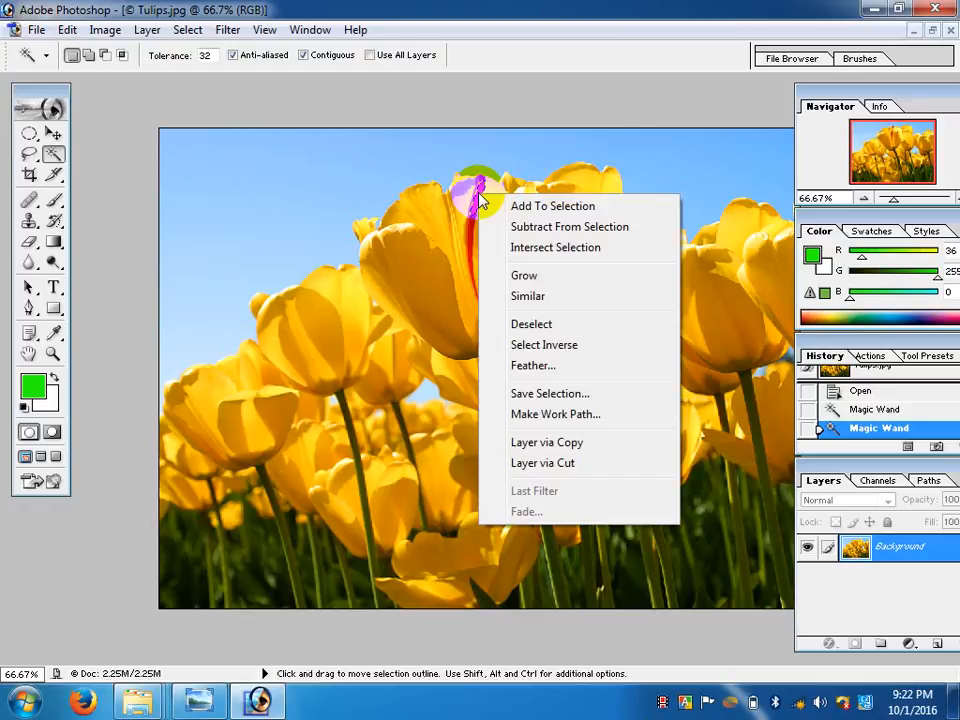
pyautogui.click(515, 296)
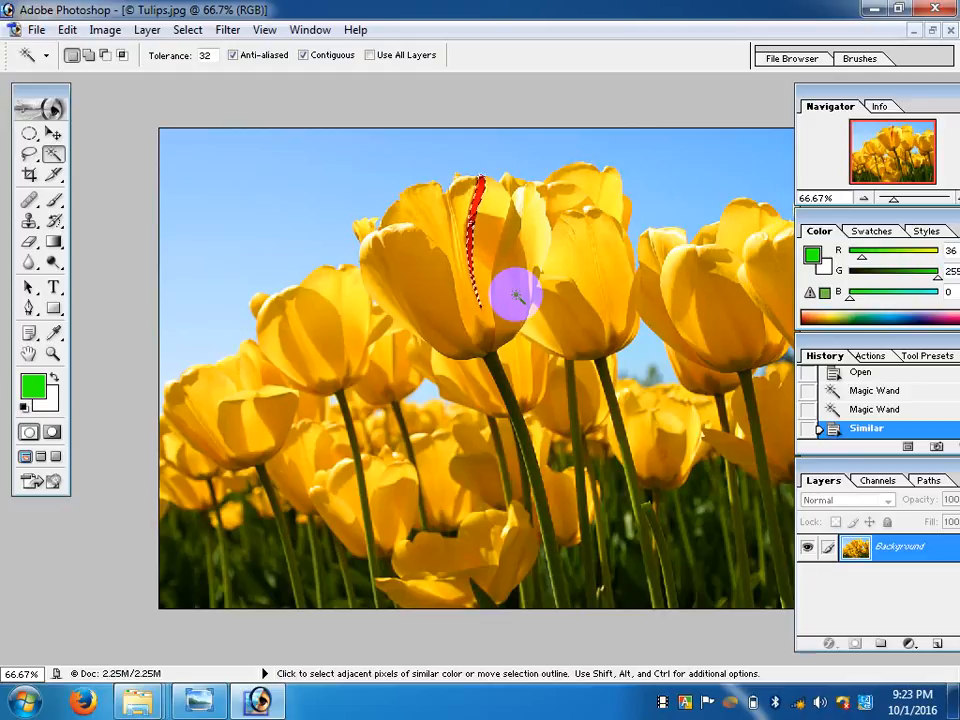
pyautogui.click(285, 229)
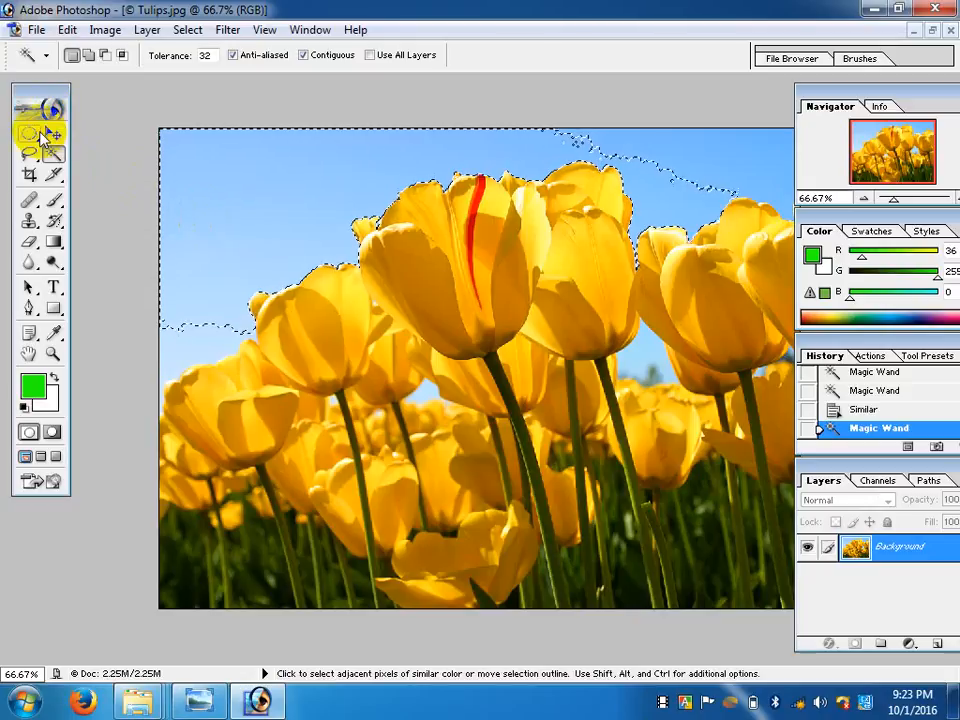
# - Open Lighthouse.jpg from Sample Pictures and move its window down to expose the Tulips.jpg window behind it
pyautogui.click(28, 29)
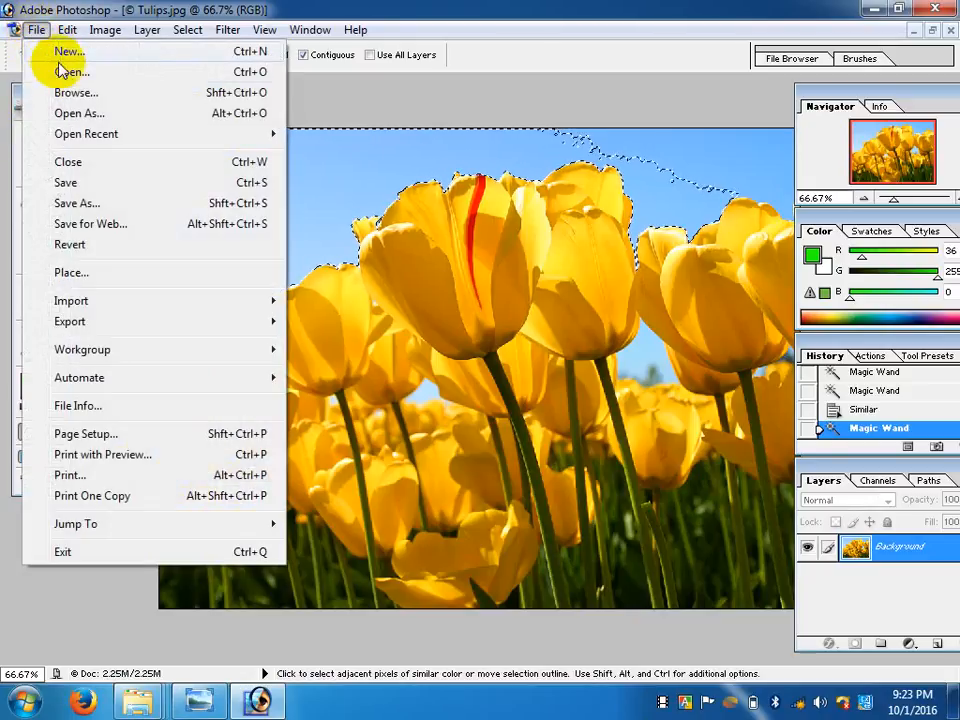
pyautogui.click(63, 74)
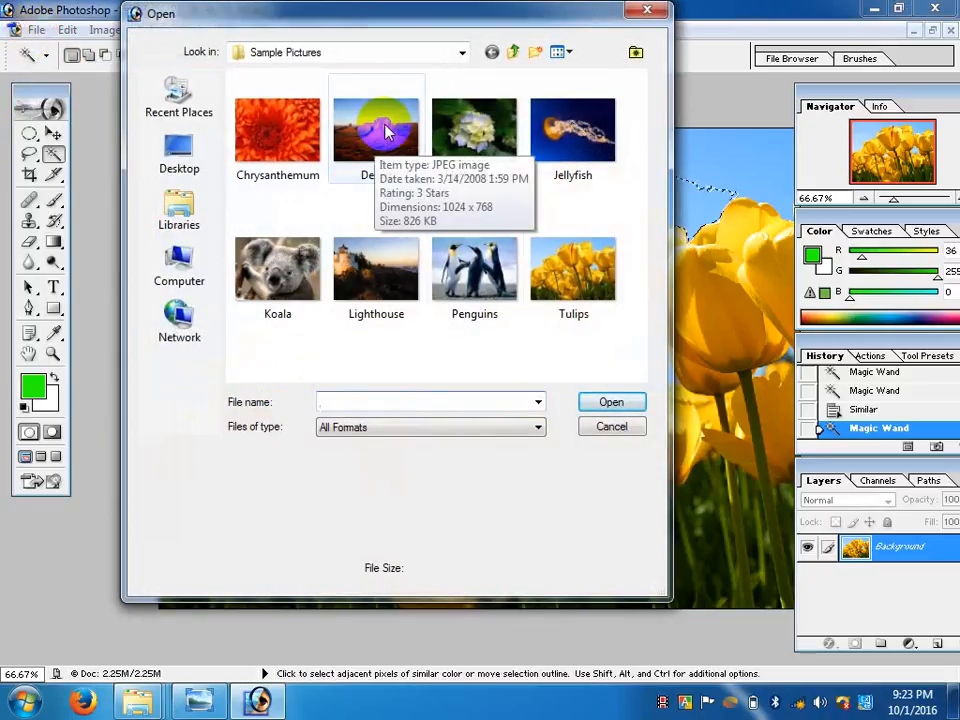
pyautogui.click(372, 268)
pyautogui.doubleClick(372, 268)
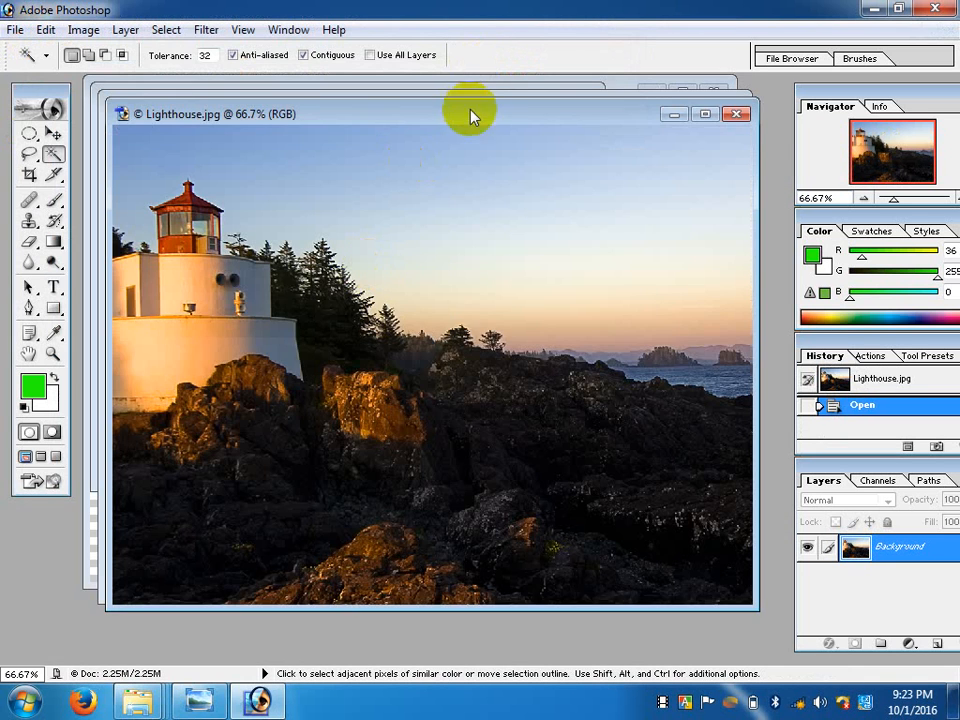
pyautogui.moveTo(470, 118); pyautogui.dragTo(416, 240)
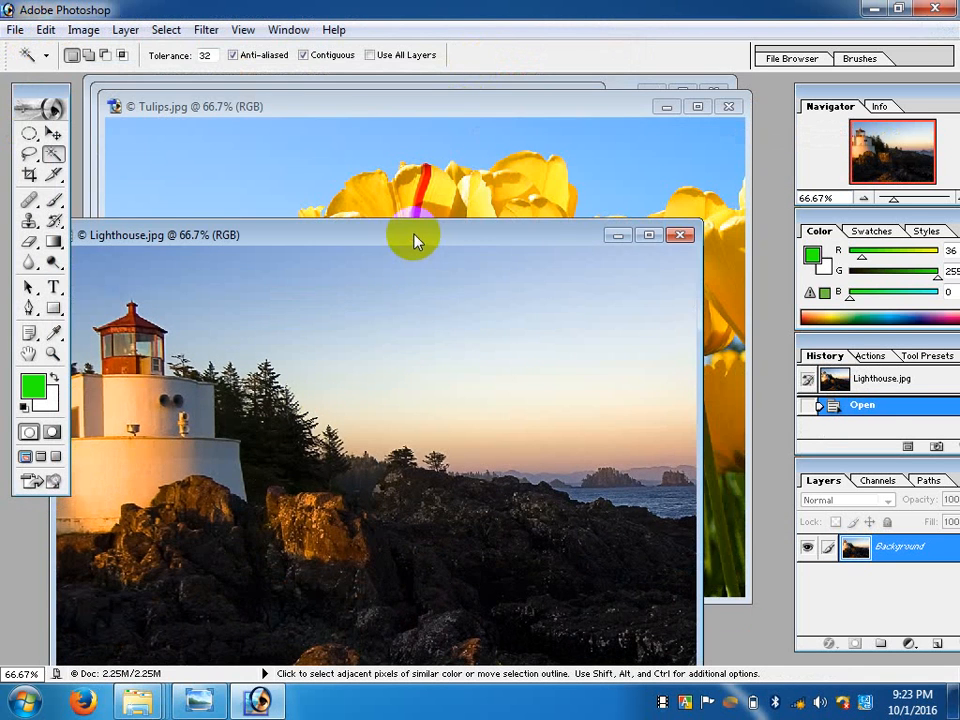
# - Convert the locked Background of Tulips.jpg into a regular layer named Layer 0 and deselect the sky
pyautogui.click(449, 106)
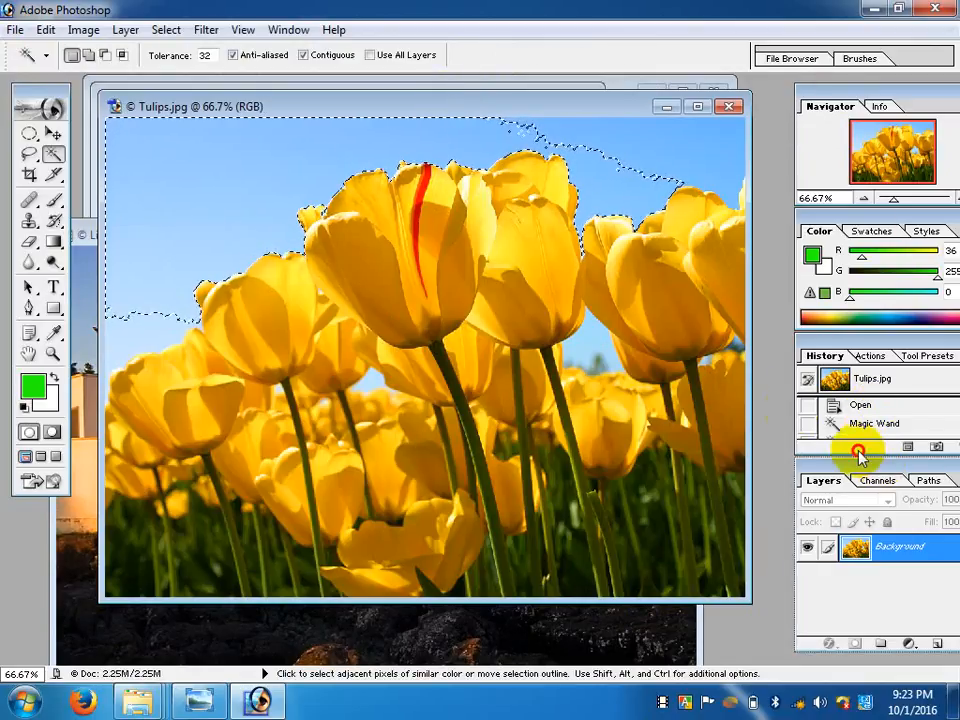
pyautogui.moveTo(858, 453); pyautogui.dragTo(701, 324)
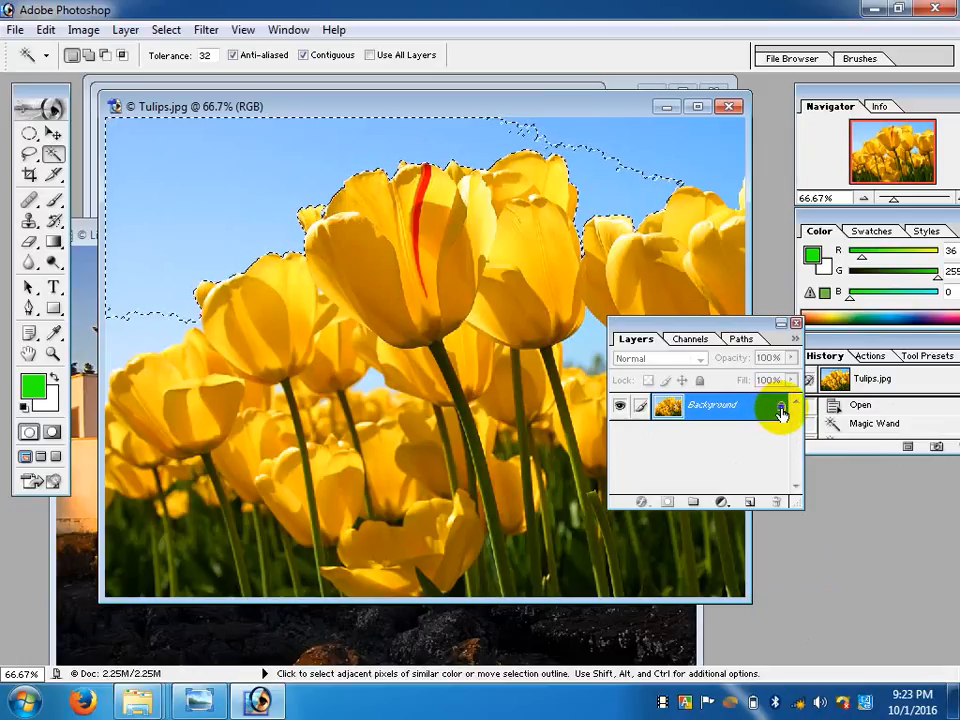
pyautogui.doubleClick(781, 410)
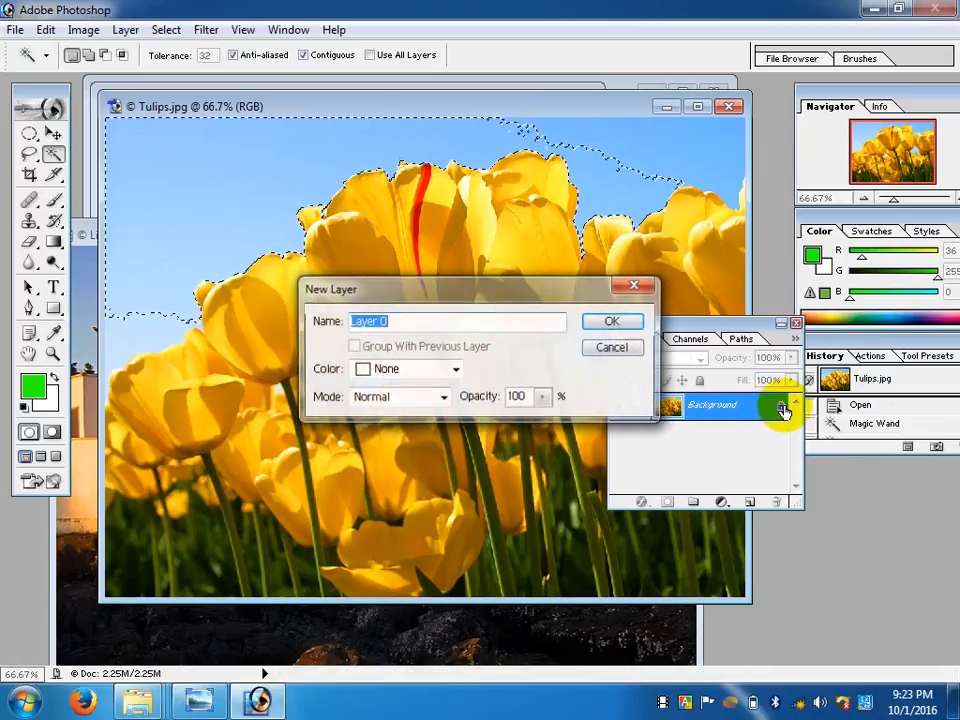
pyautogui.click(597, 321)
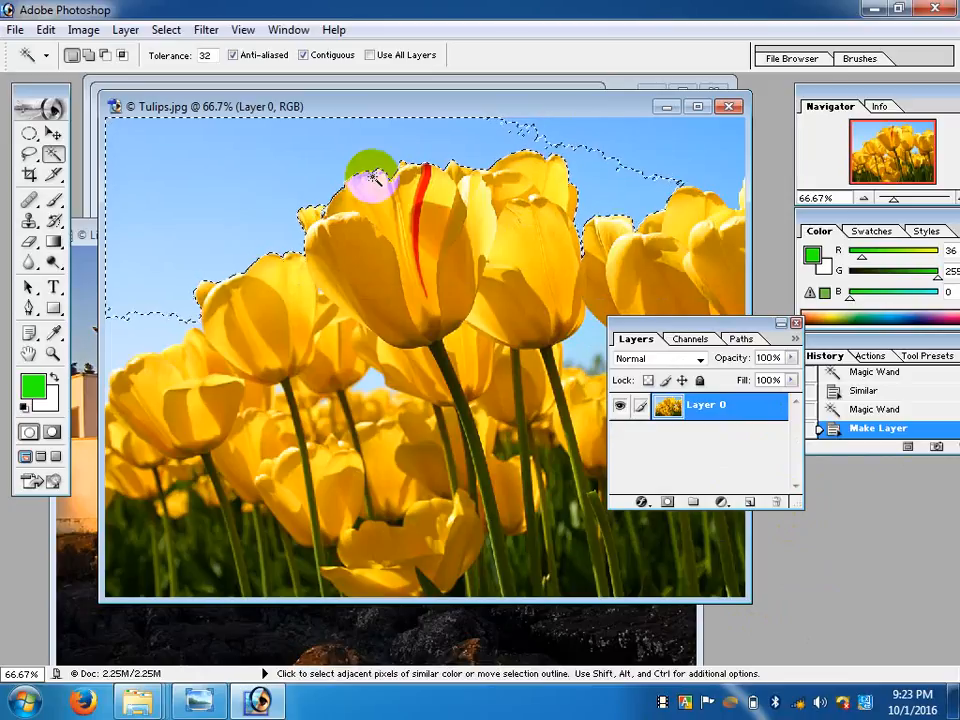
pyautogui.click(326, 150)
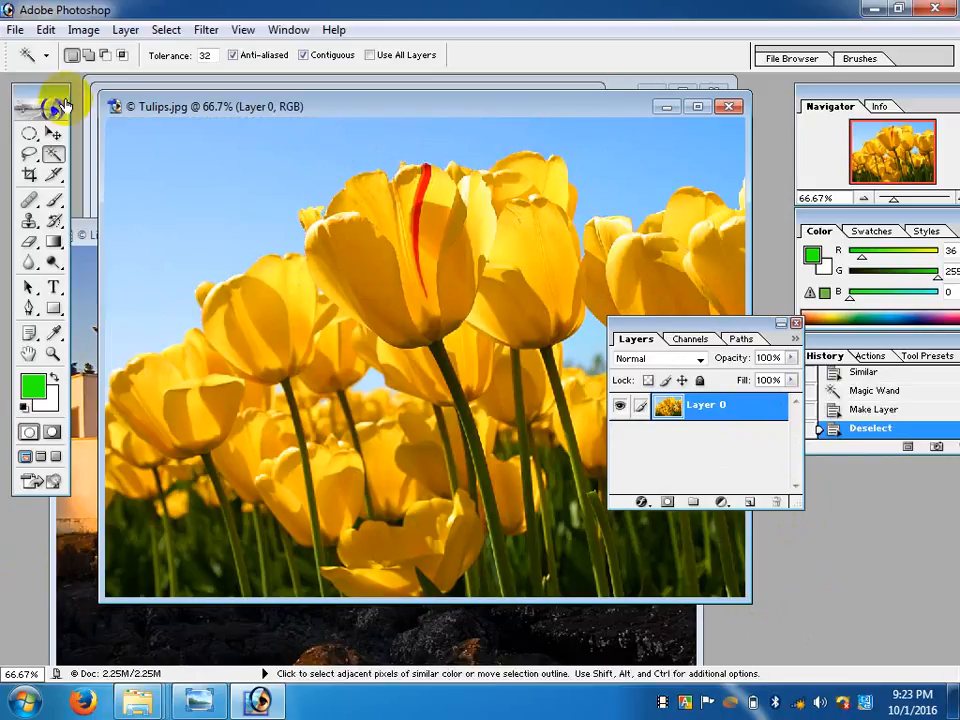
# - Choose the Move tool, shift the Tulips.jpg window aside and bring Lighthouse.jpg to the front
pyautogui.click(55, 136)
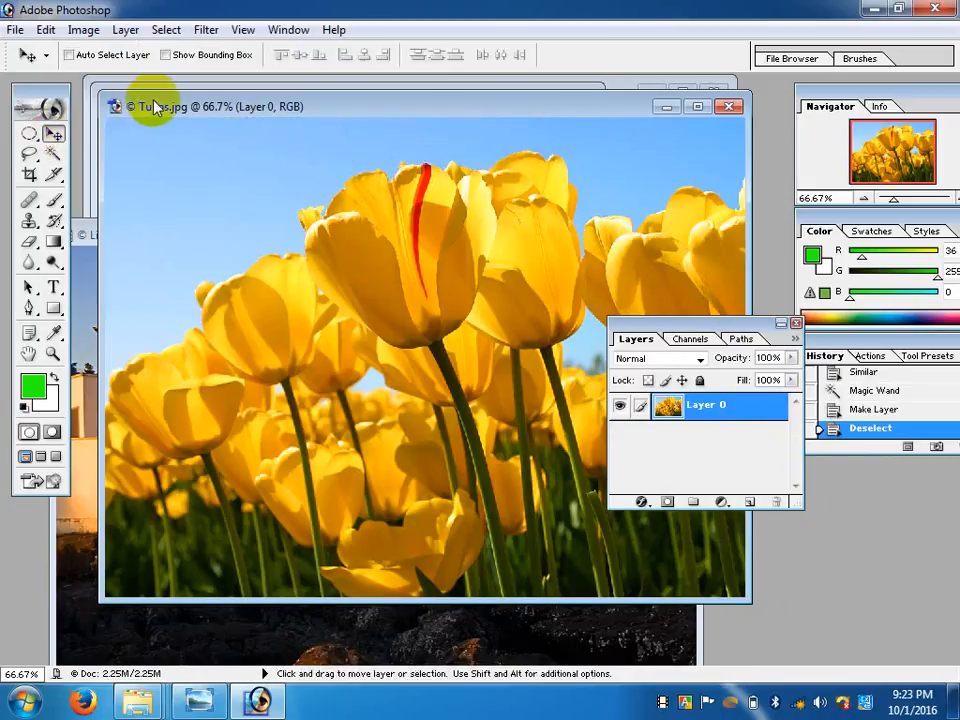
pyautogui.moveTo(154, 107); pyautogui.dragTo(270, 162)
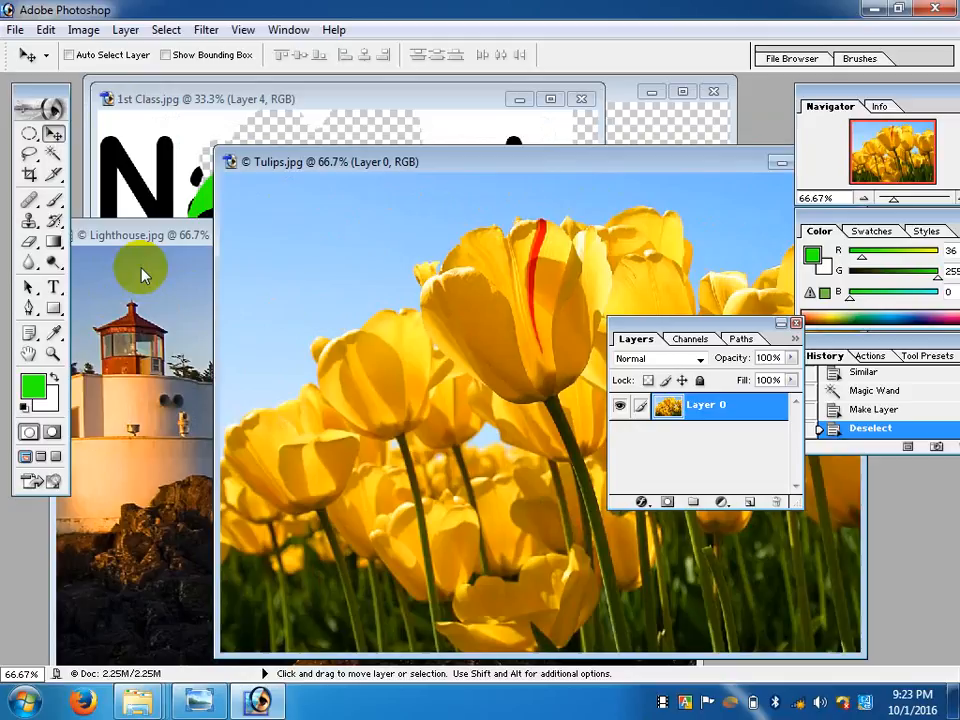
pyautogui.click(154, 233)
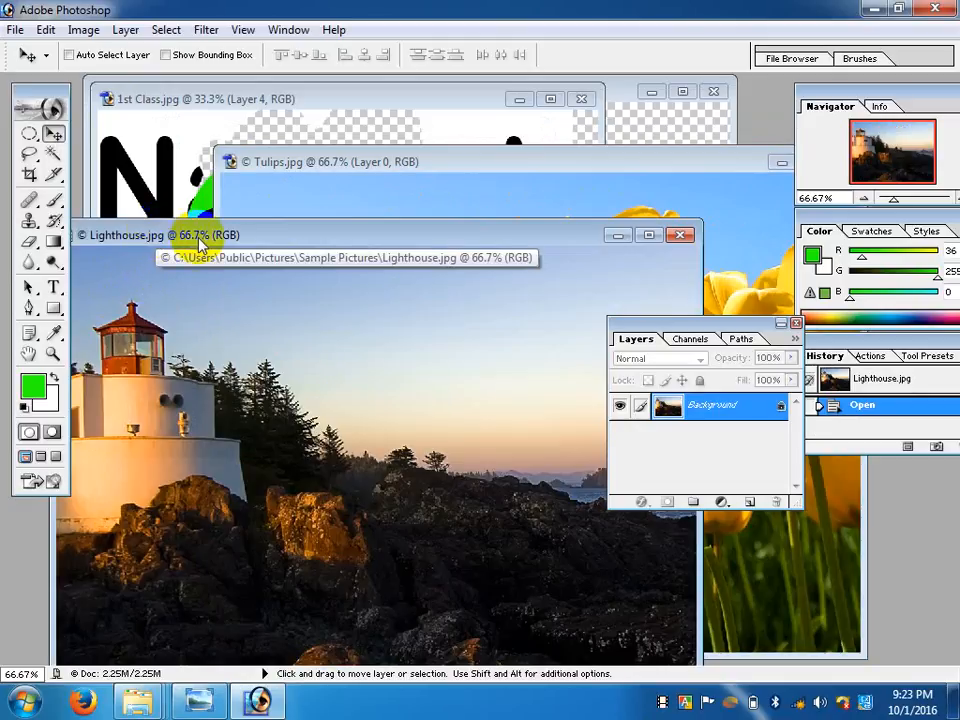
# - Select the entire Lighthouse.jpg canvas, copy it and switch back to the Tulips.jpg window
pyautogui.hotkey('ctrl', 'a')
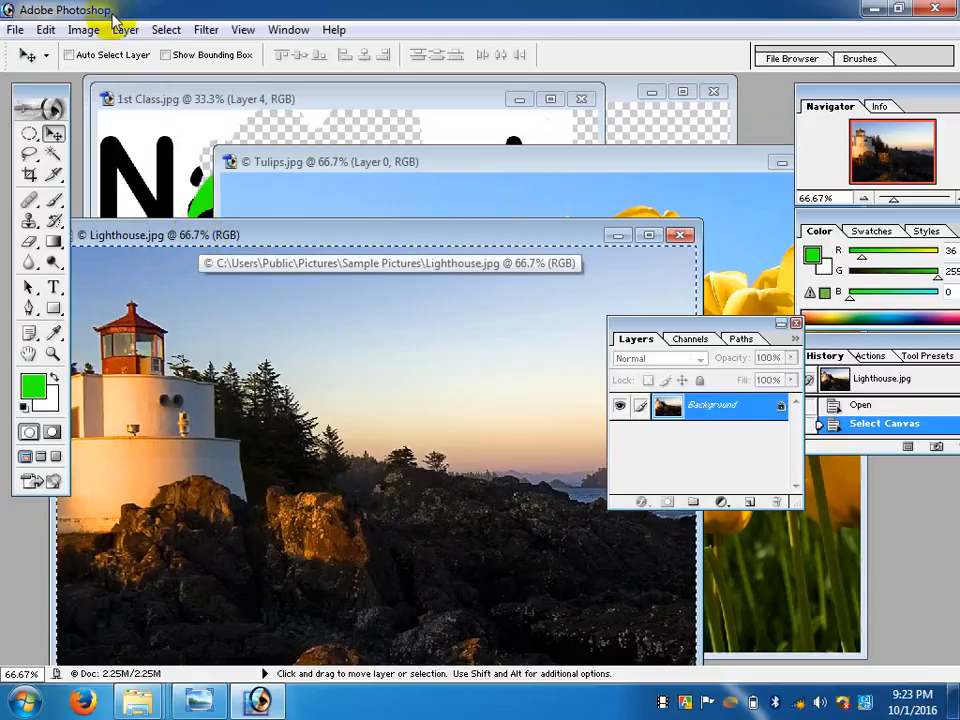
pyautogui.click(50, 31)
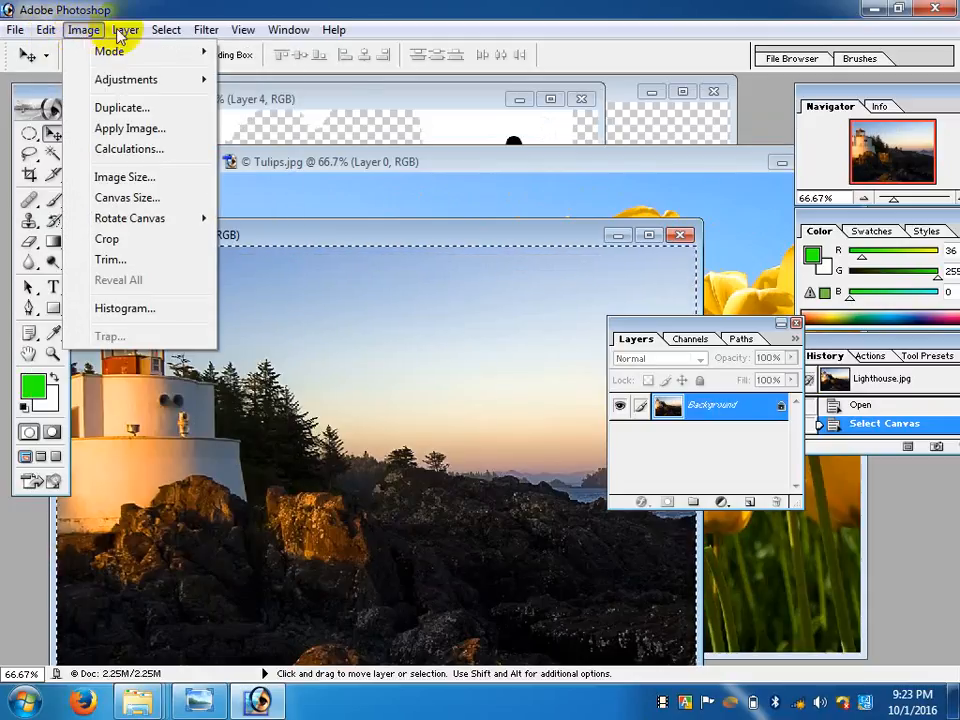
pyautogui.moveTo(167, 37)
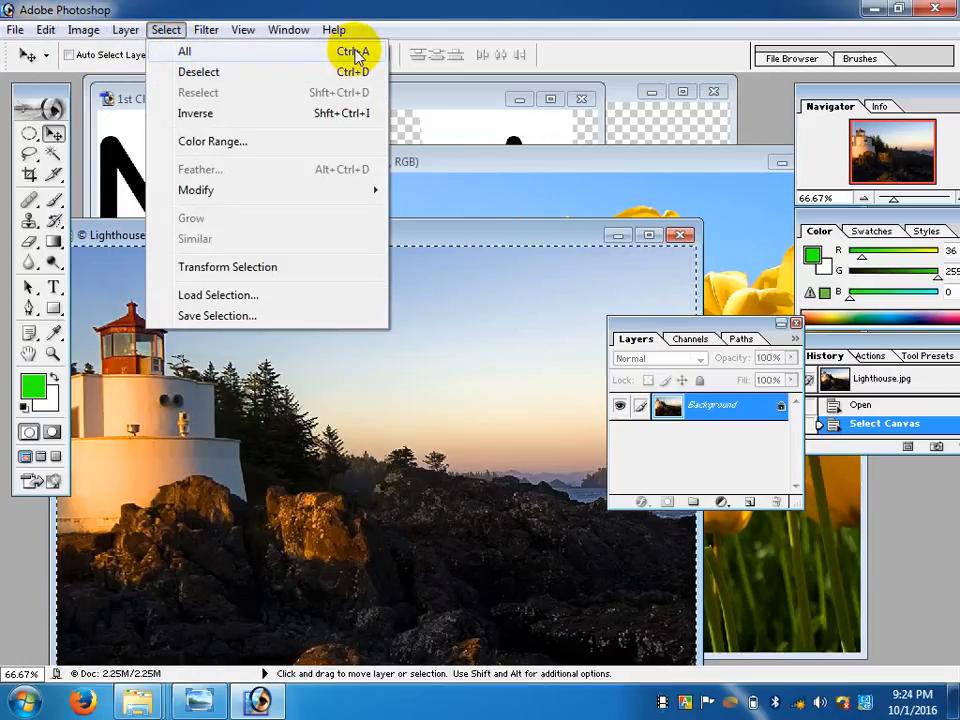
pyautogui.click(333, 53)
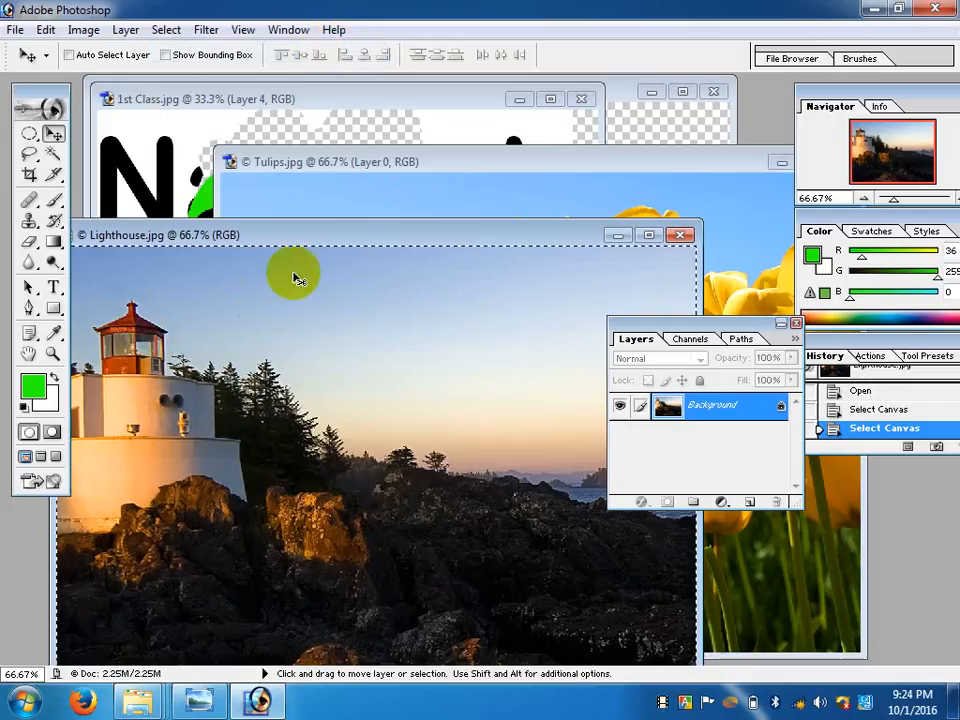
pyautogui.click(47, 30)
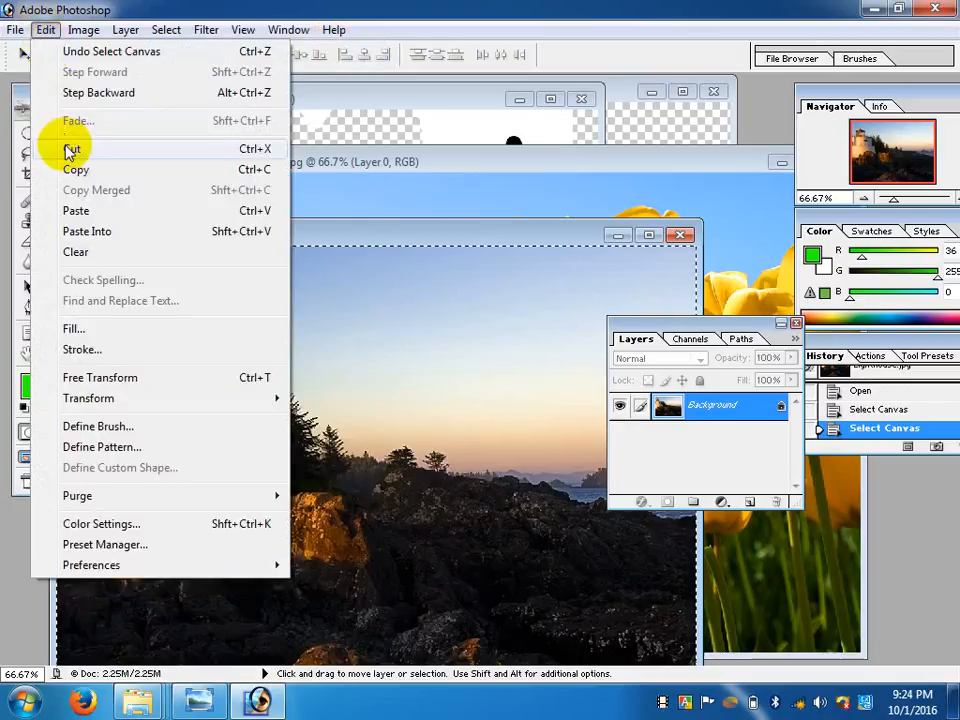
pyautogui.click(75, 171)
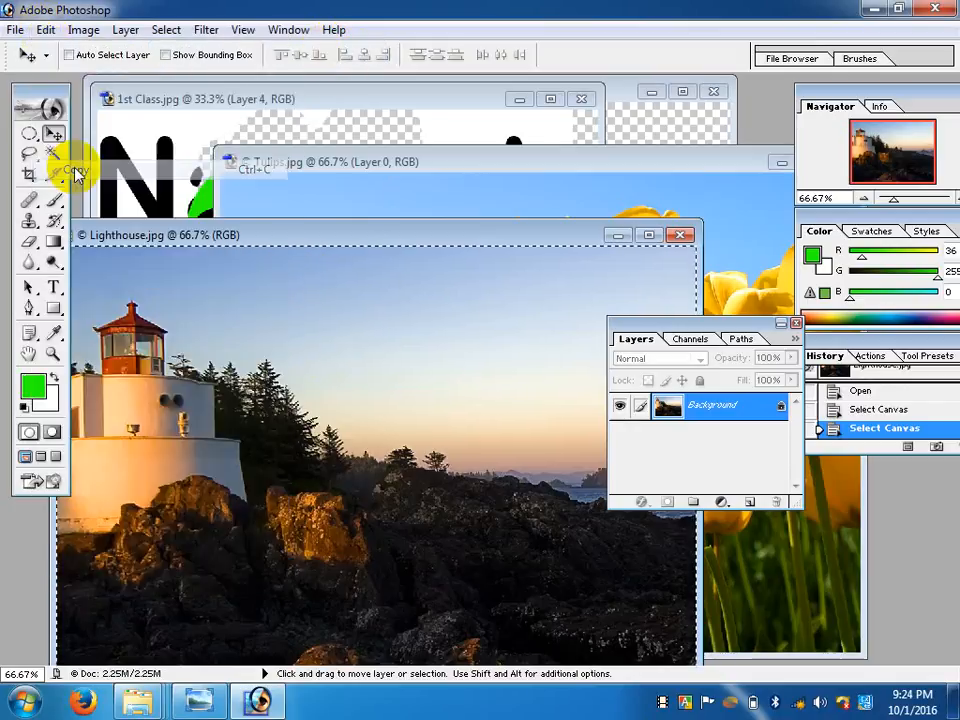
pyautogui.click(287, 164)
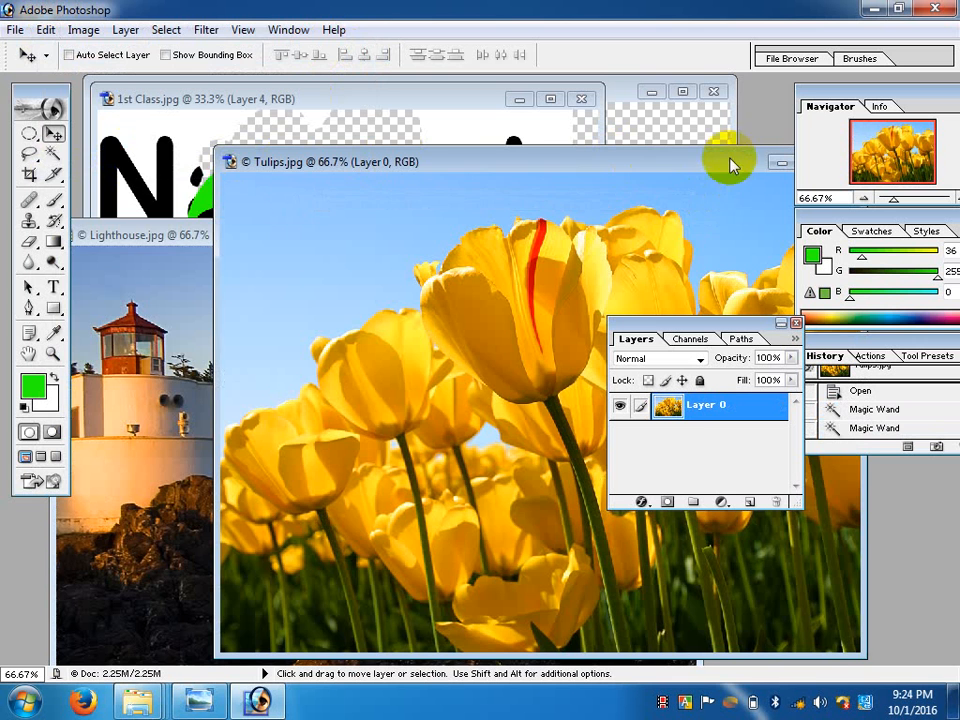
# - Maximize the Tulips.jpg window, paste the copied lighthouse image and place its layer below Layer 0
pyautogui.moveTo(729, 163); pyautogui.dragTo(584, 162)
pyautogui.click(660, 161)
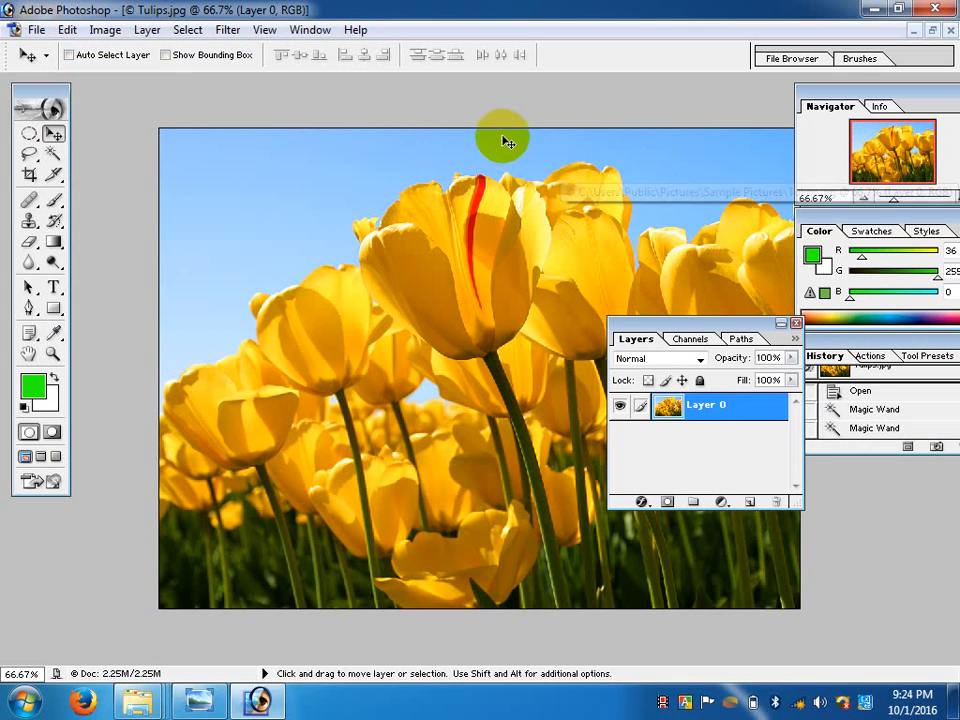
pyautogui.click(68, 30)
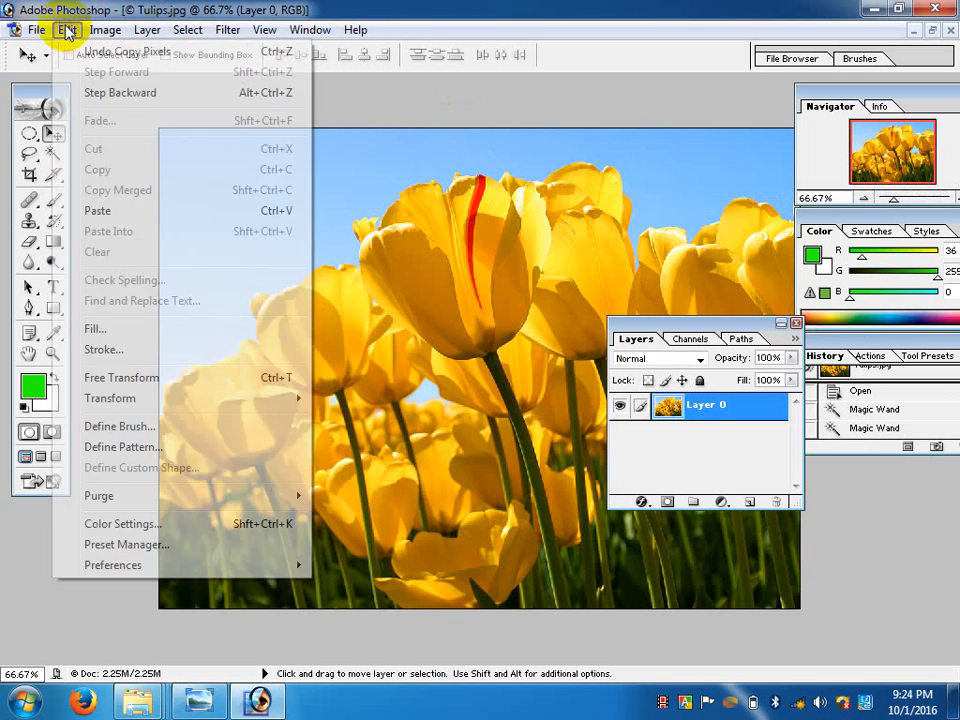
pyautogui.click(98, 211)
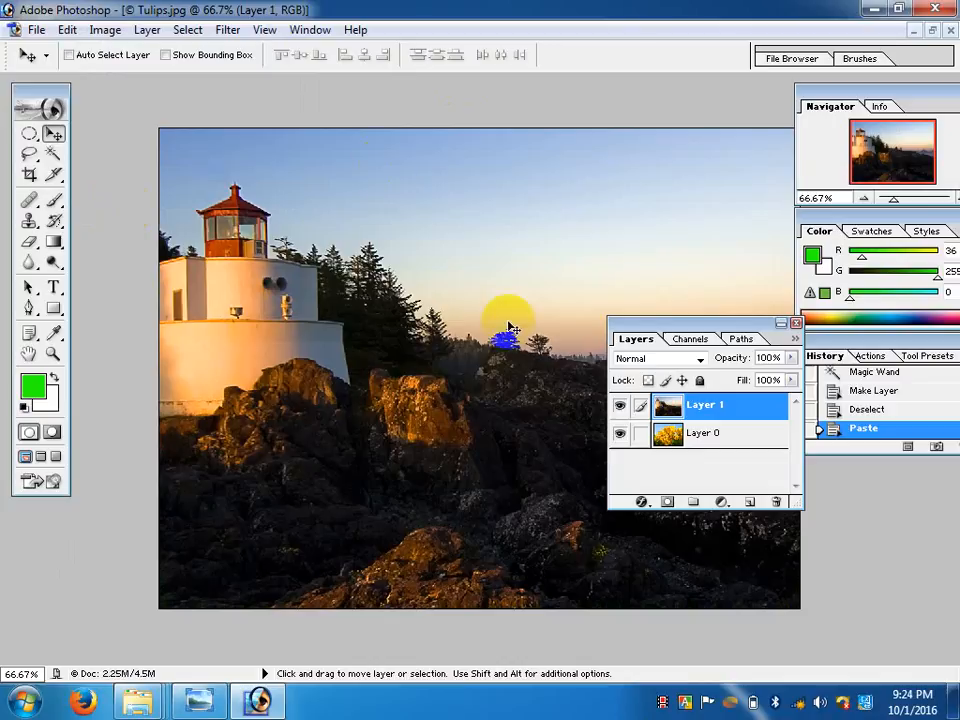
pyautogui.moveTo(709, 410); pyautogui.dragTo(714, 458)
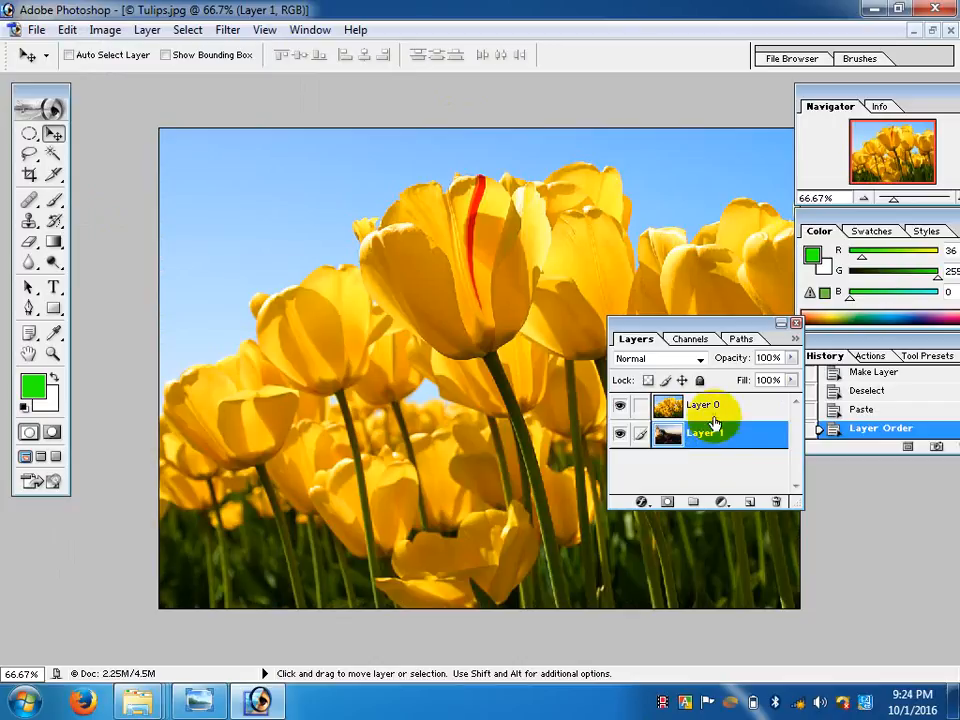
# - Select the sky on Layer 0 with the Magic Wand, extend the selection to similar colours, delete it and deselect
pyautogui.click(714, 412)
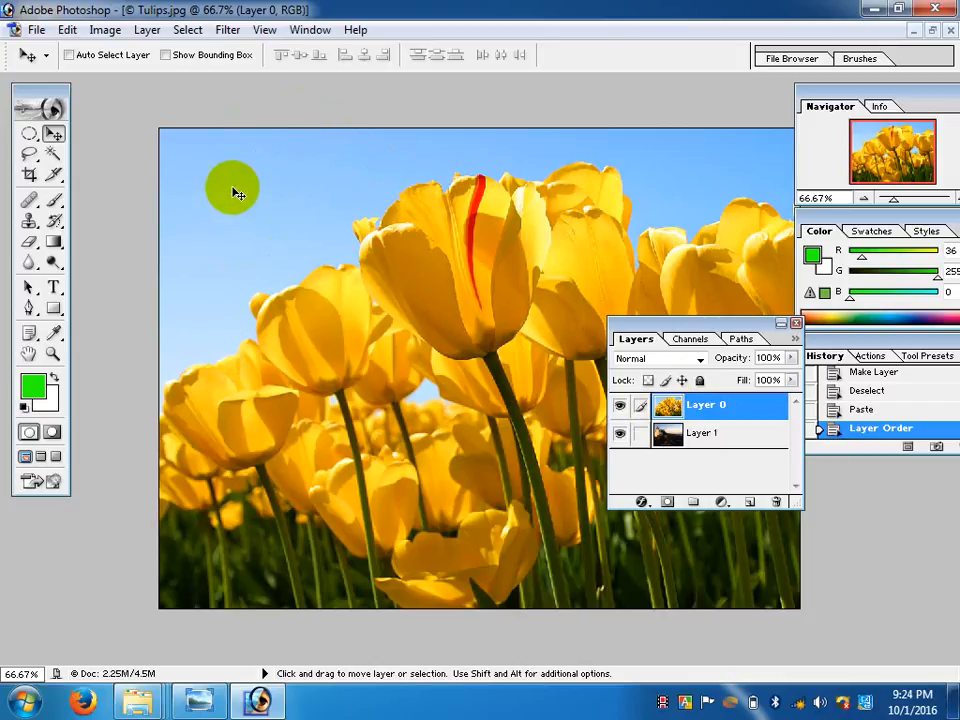
pyautogui.click(54, 156)
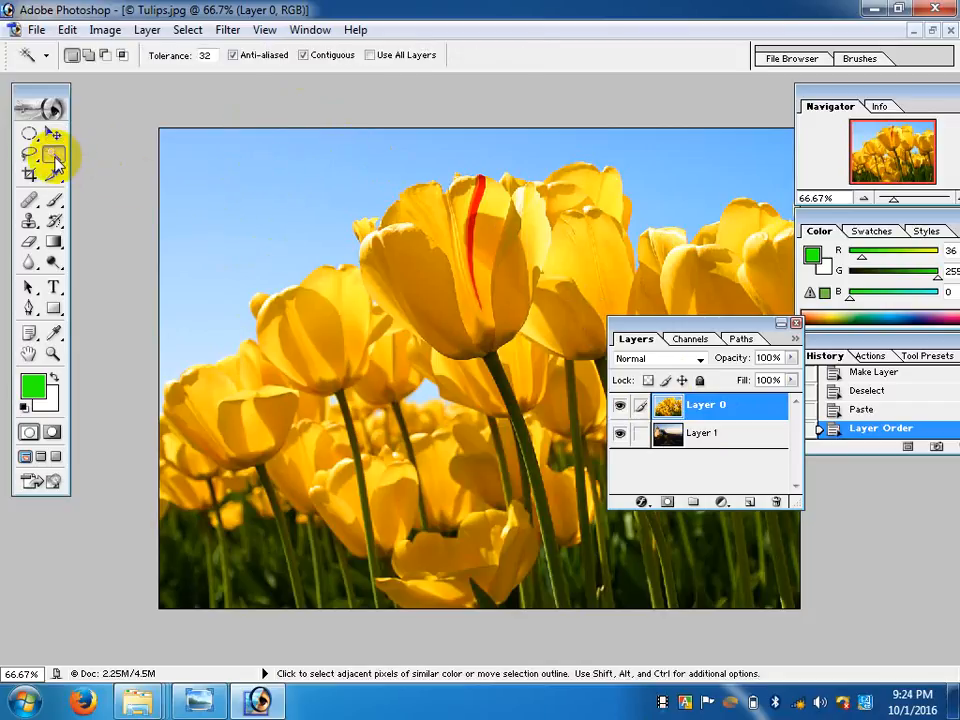
pyautogui.click(229, 165)
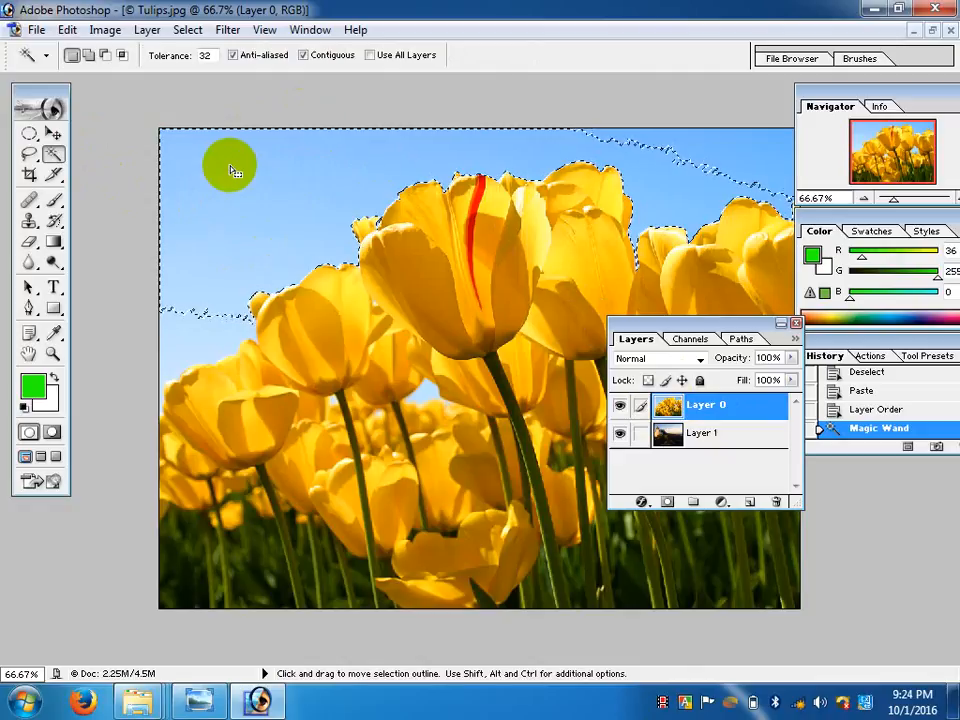
pyautogui.rightClick(232, 170)
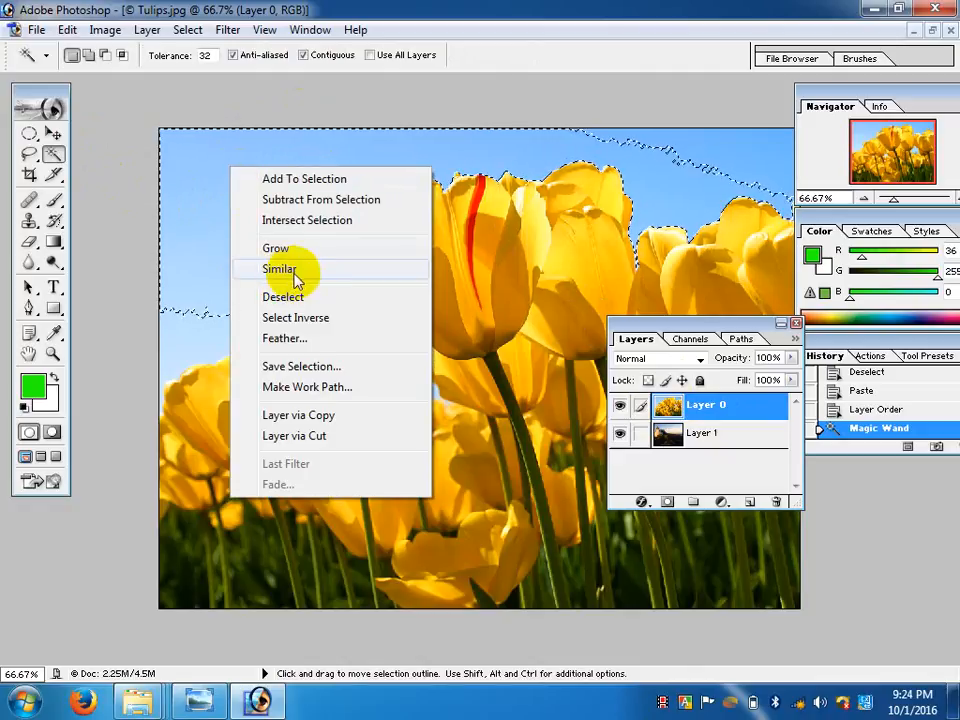
pyautogui.click(287, 269)
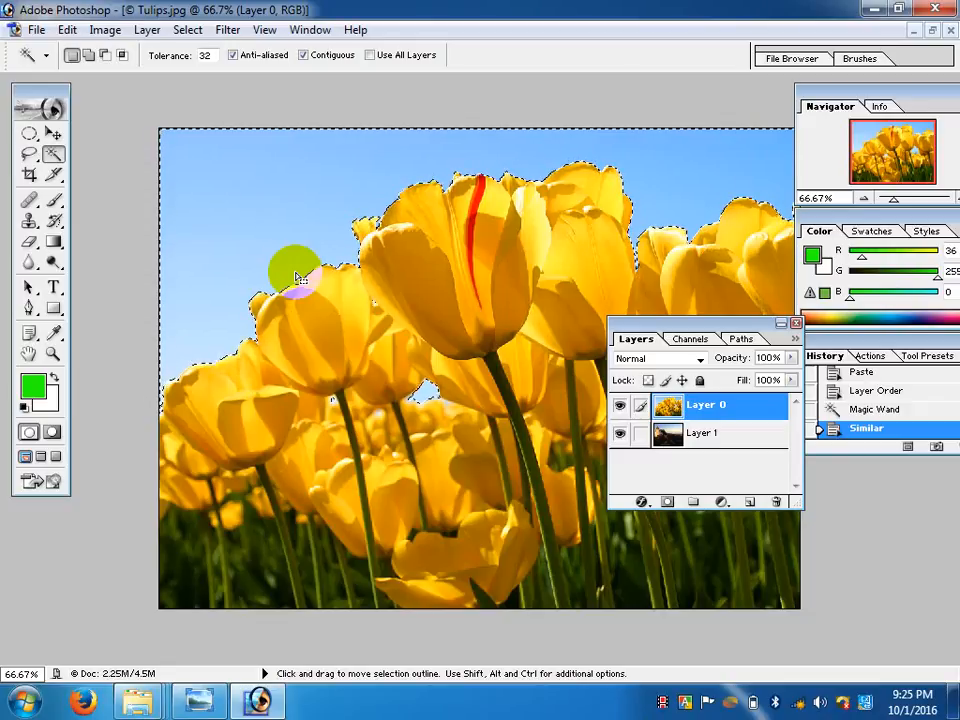
pyautogui.press('Delete')
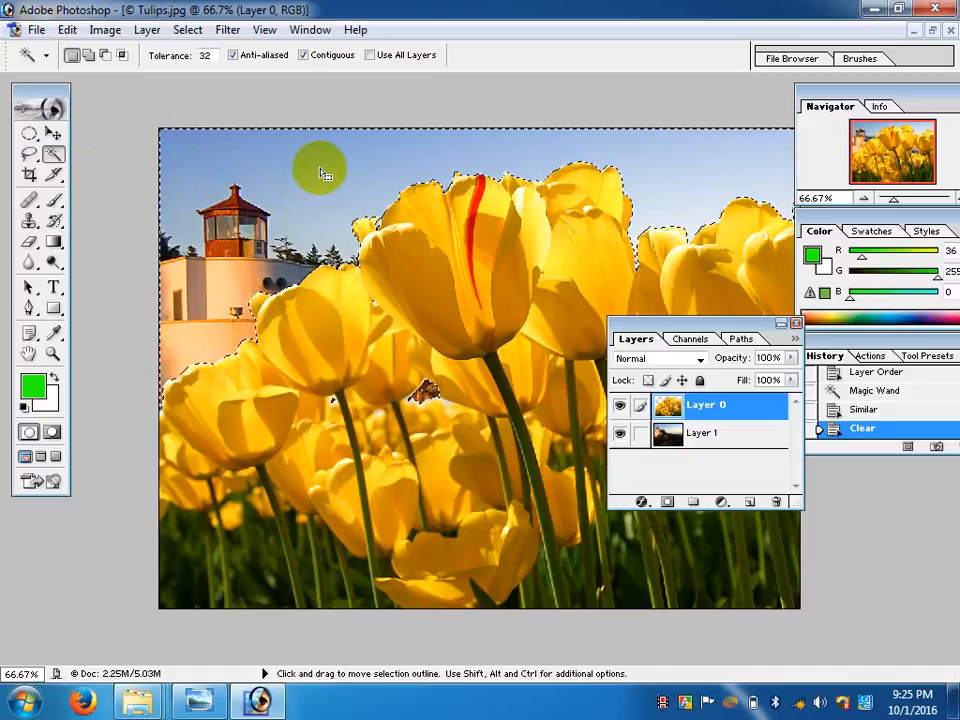
pyautogui.hotkey('ctrl', 'd')
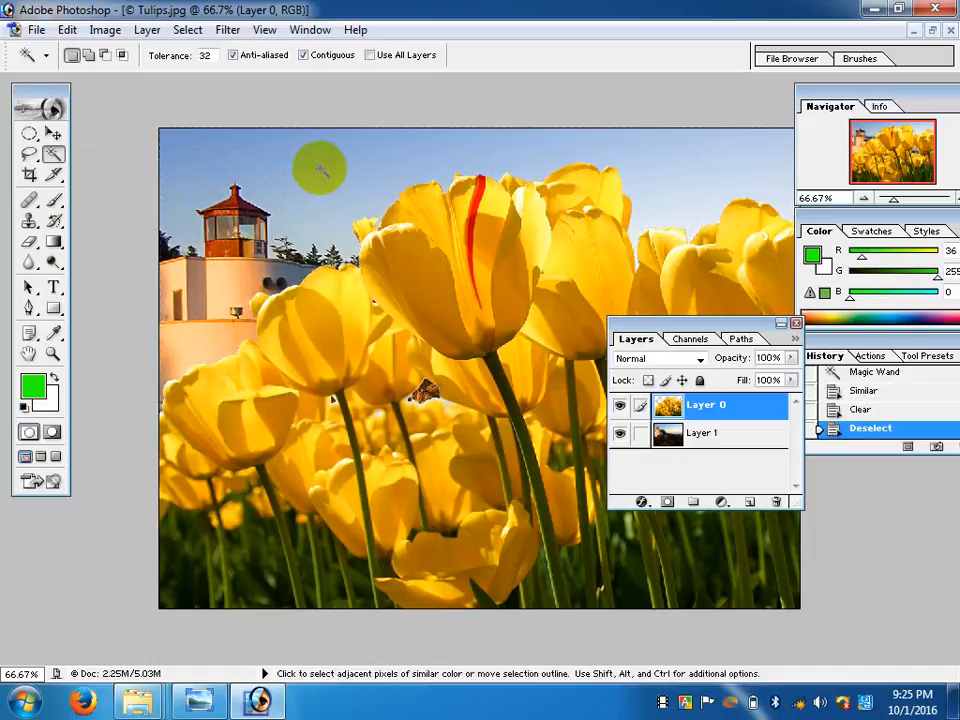
# - Free Transform the tulips on Layer 0 to about 100% width and 86% height, shift them down below the lighthouse and apply
pyautogui.click(53, 134)
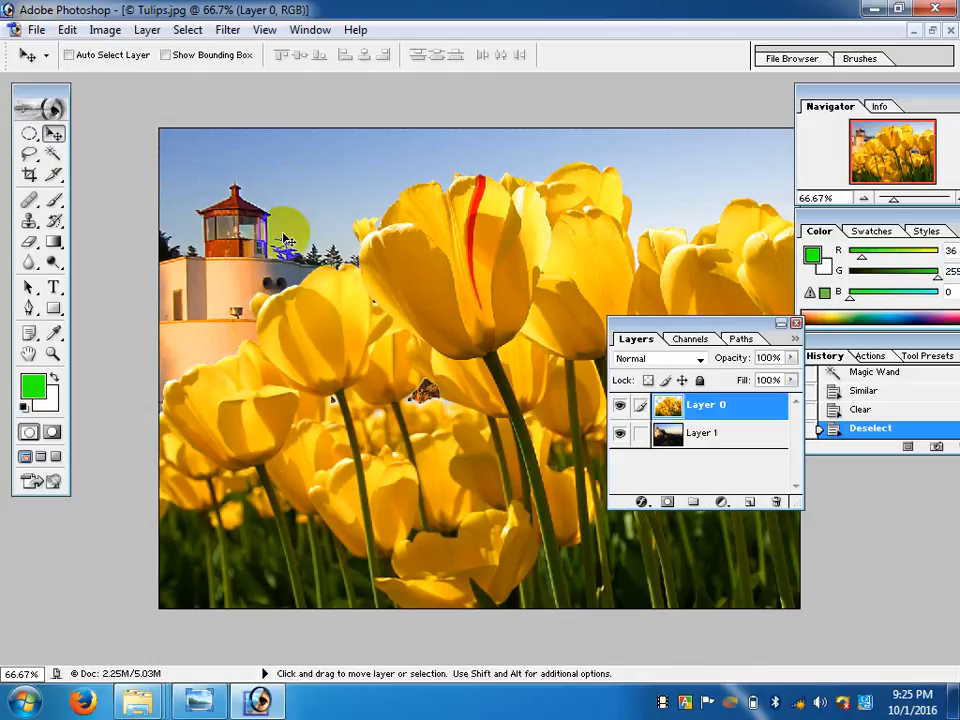
pyautogui.click(66, 30)
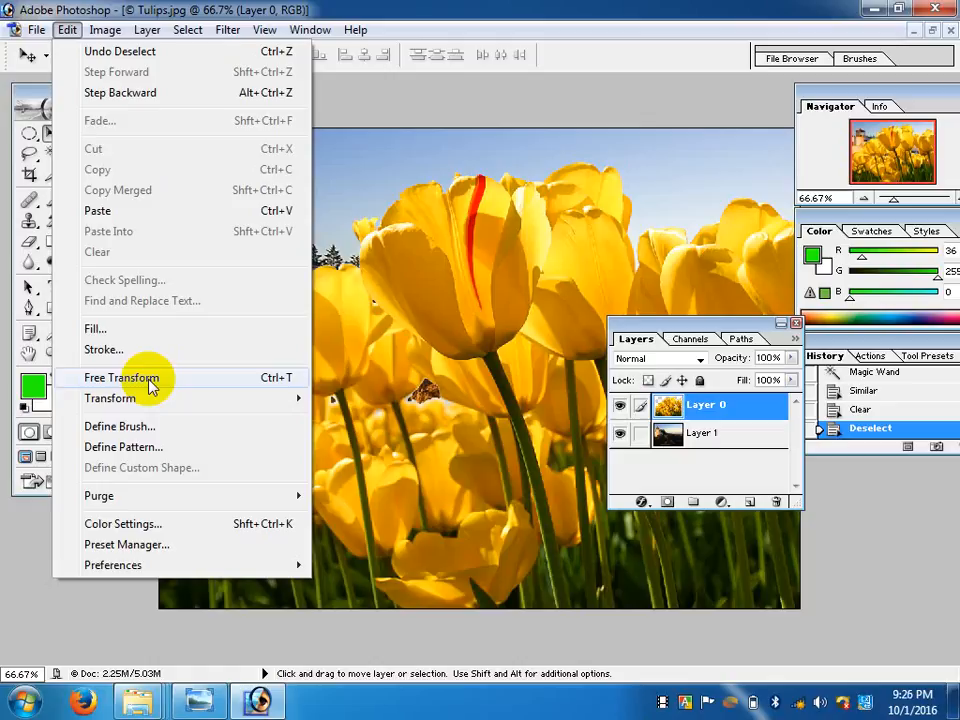
pyautogui.click(150, 385)
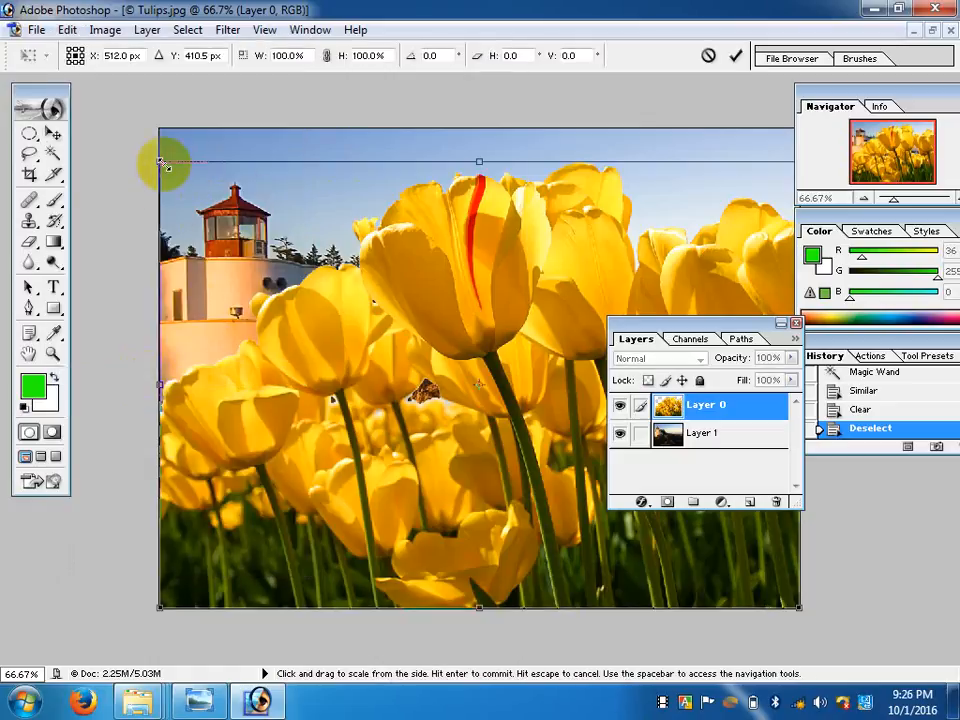
pyautogui.moveTo(165, 163); pyautogui.dragTo(325, 300)
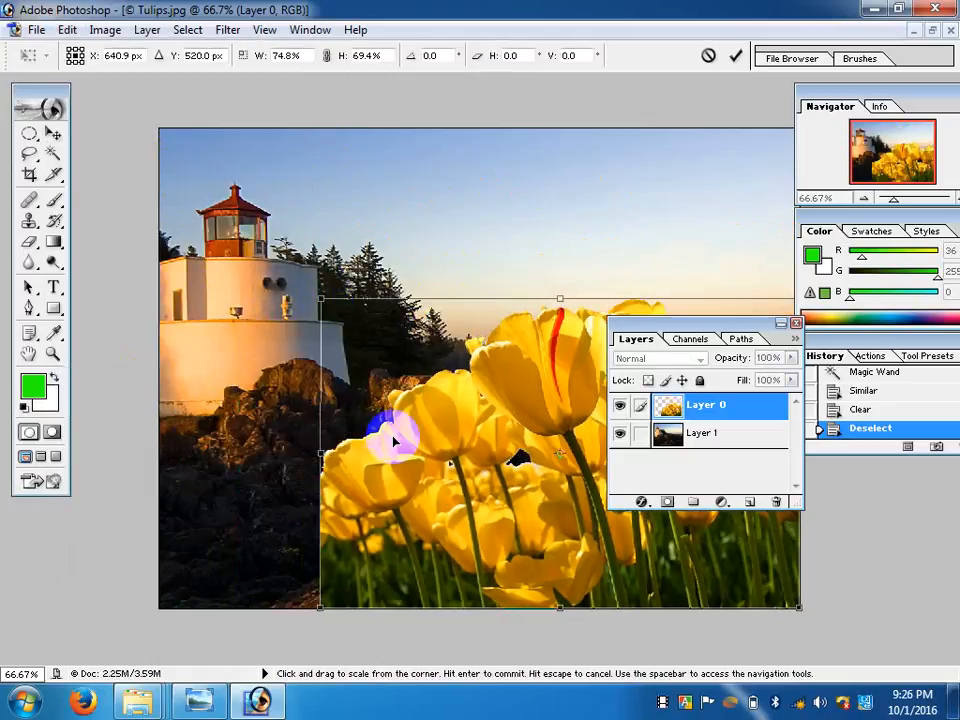
pyautogui.moveTo(432, 467); pyautogui.dragTo(277, 475)
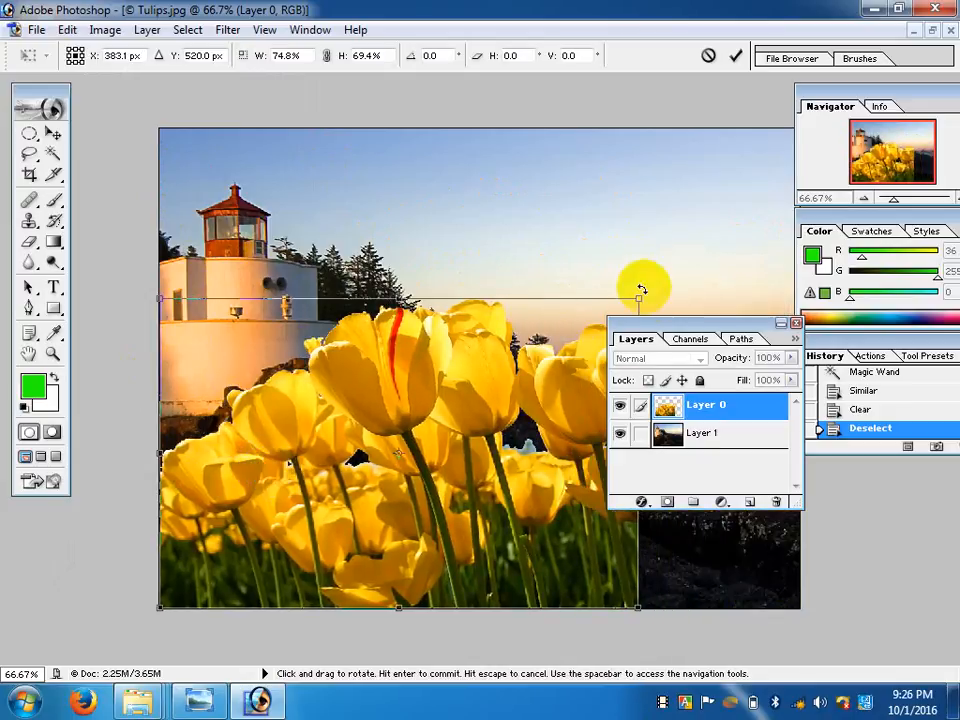
pyautogui.moveTo(640, 299); pyautogui.dragTo(800, 224)
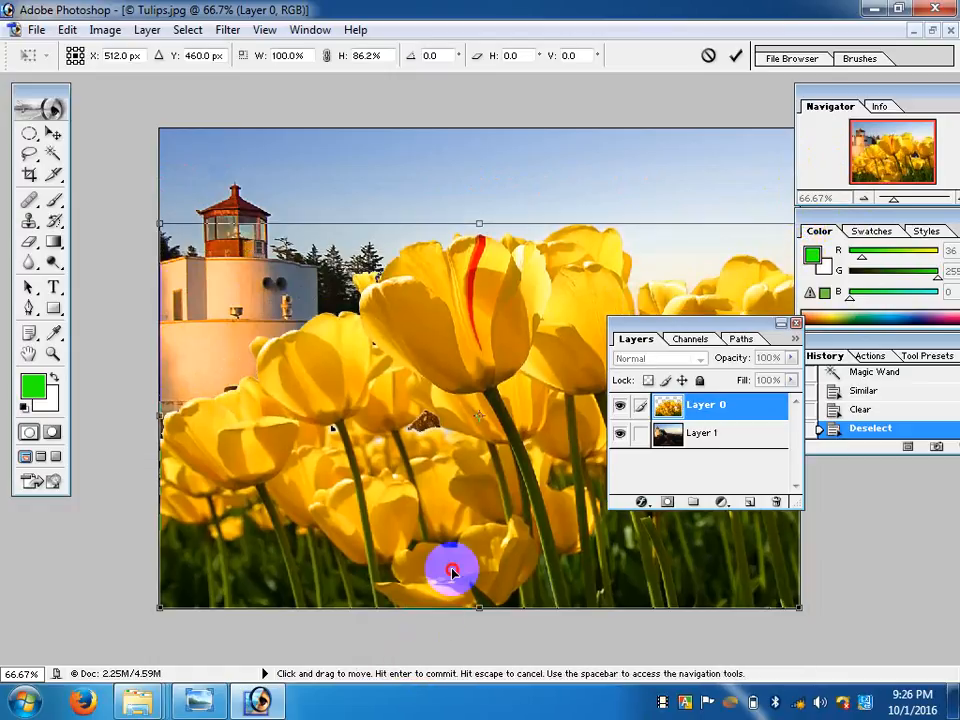
pyautogui.moveTo(450, 568); pyautogui.dragTo(452, 647)
pyautogui.press('Return')
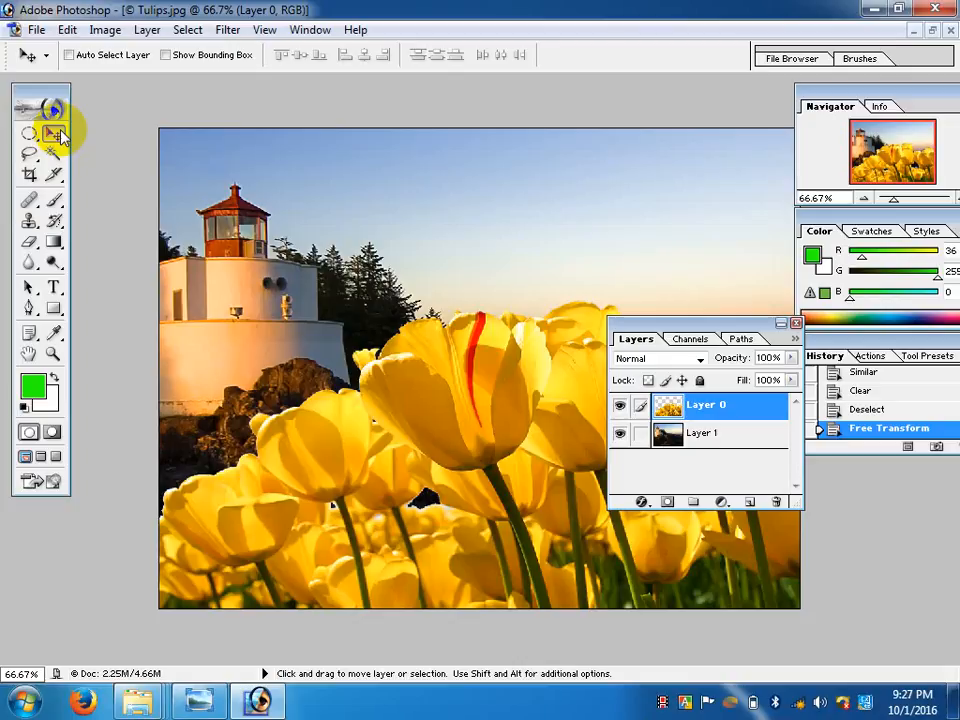
# - Open Penguins.jpg from Sample Pictures and copy its entire canvas
pyautogui.click(33, 30)
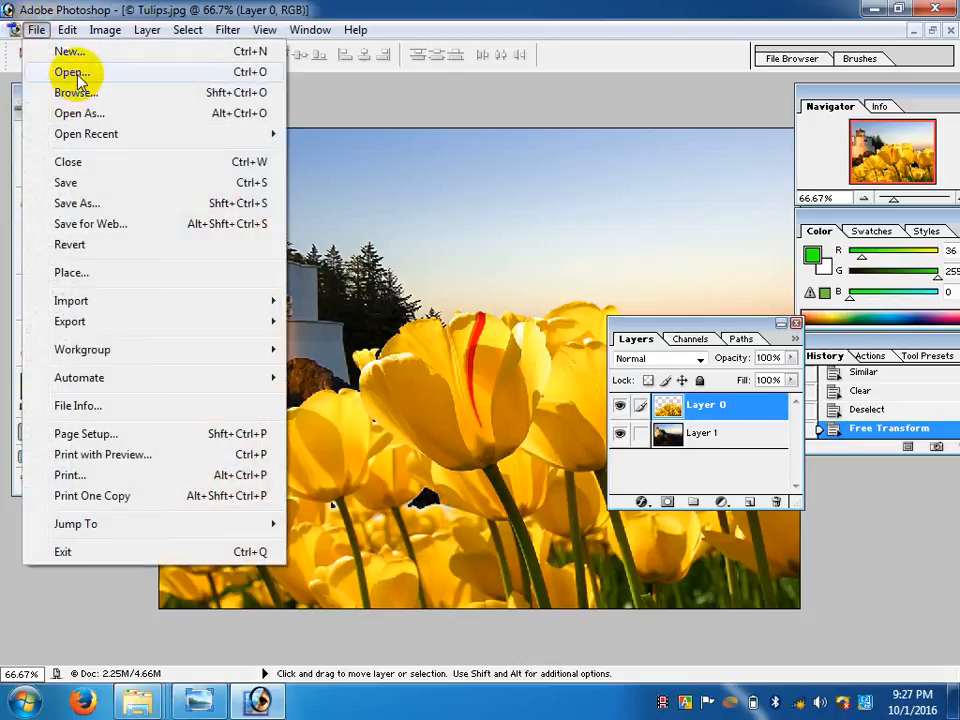
pyautogui.click(72, 72)
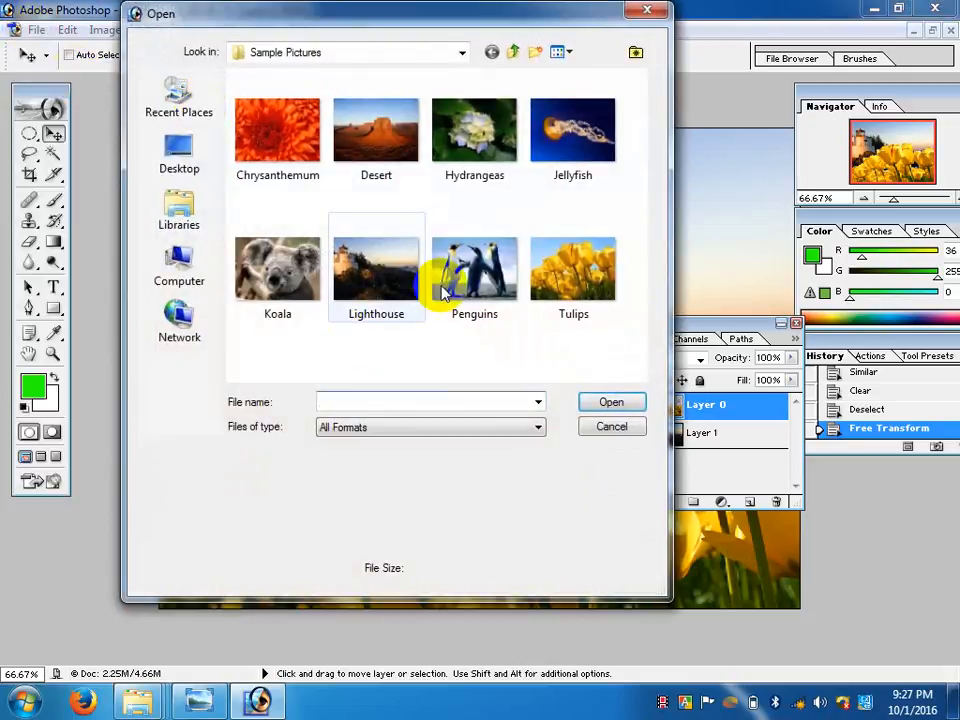
pyautogui.doubleClick(486, 268)
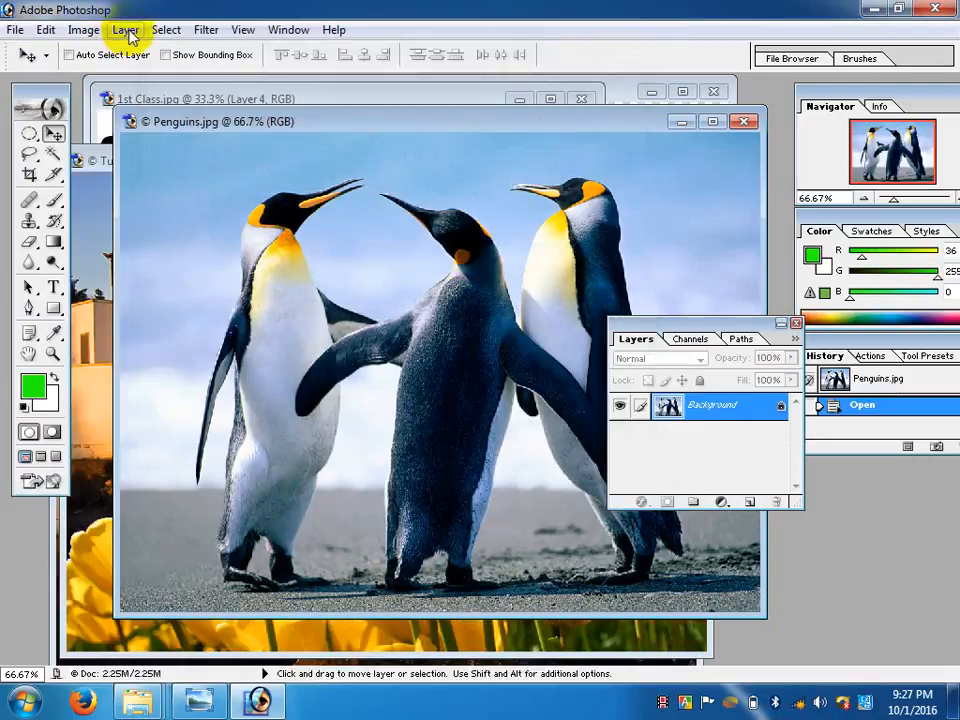
pyautogui.click(165, 30)
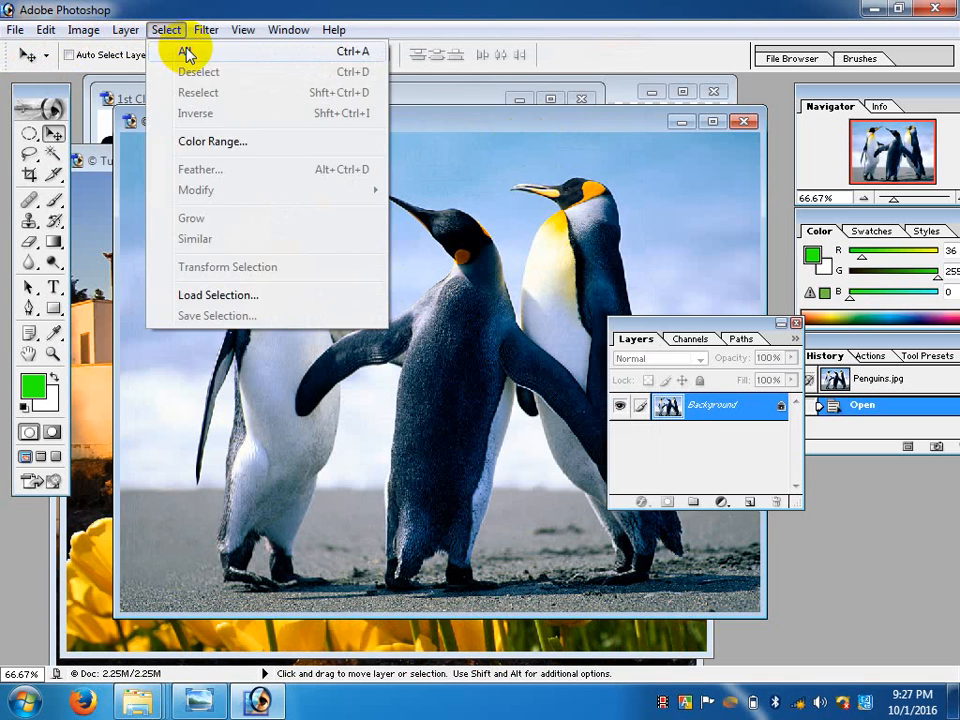
pyautogui.click(186, 53)
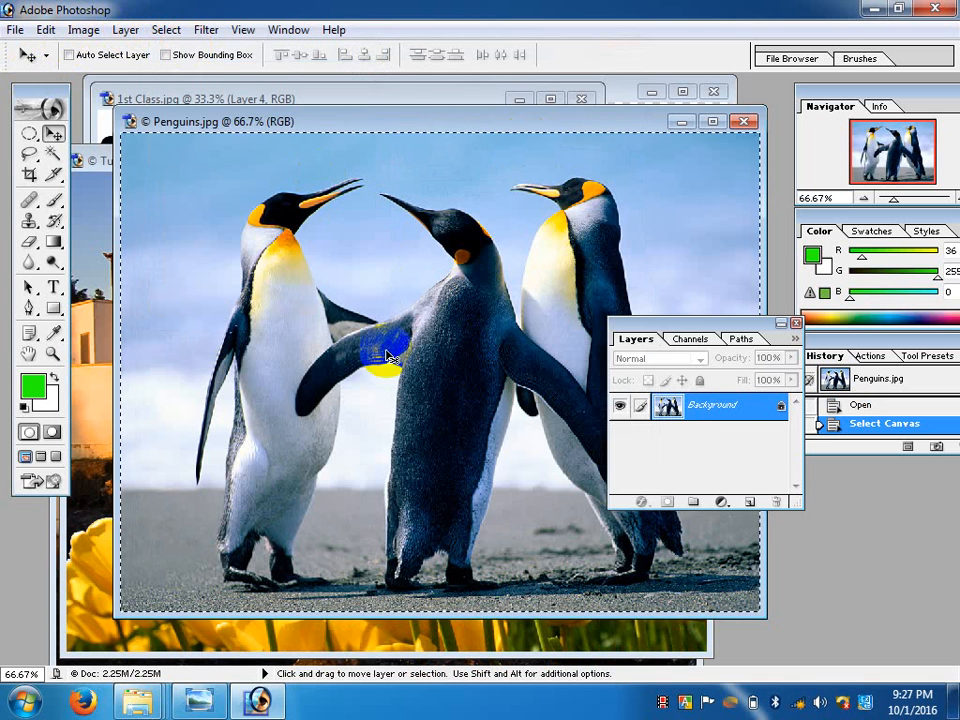
pyautogui.click(45, 30)
pyautogui.click(76, 169)
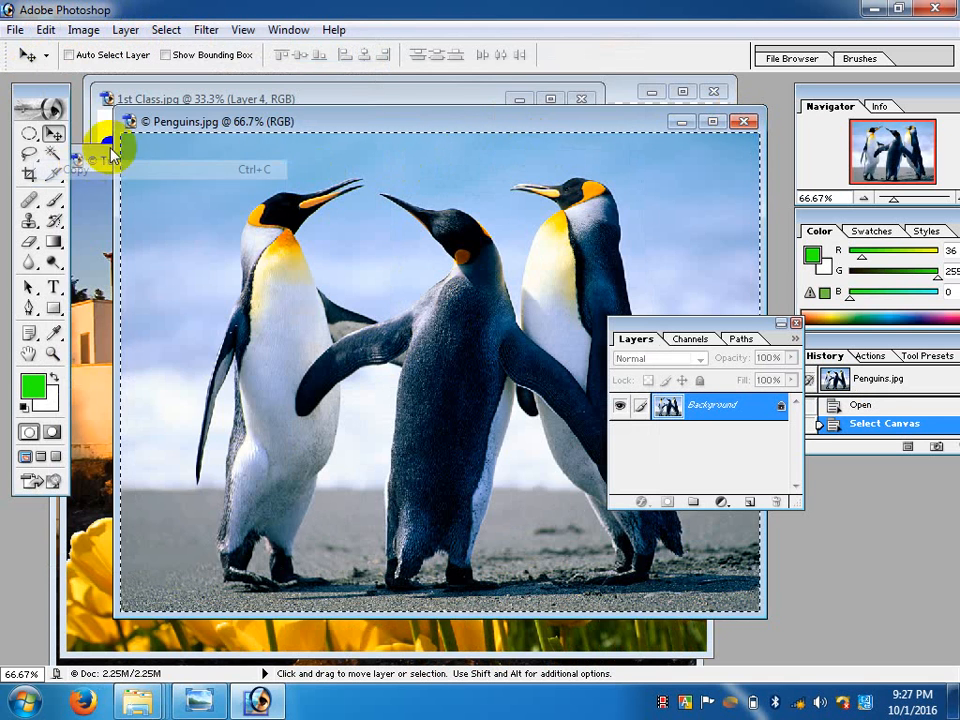
# - Minimize the Penguins.jpg window, maximize Tulips.jpg and paste the copied penguins into it as a new layer
pyautogui.click(681, 121)
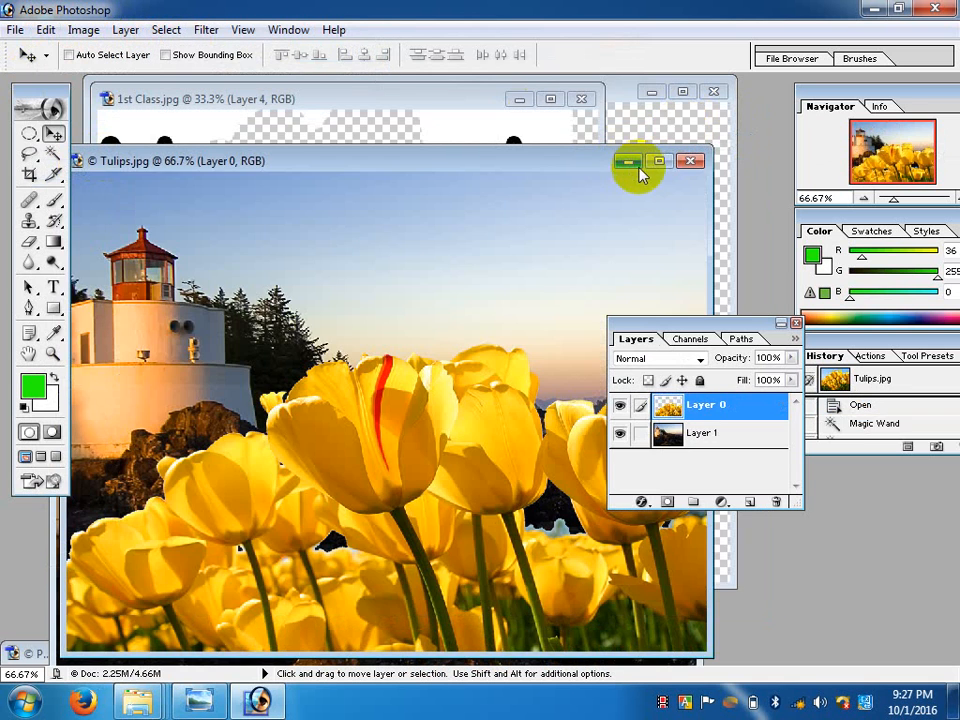
pyautogui.click(659, 161)
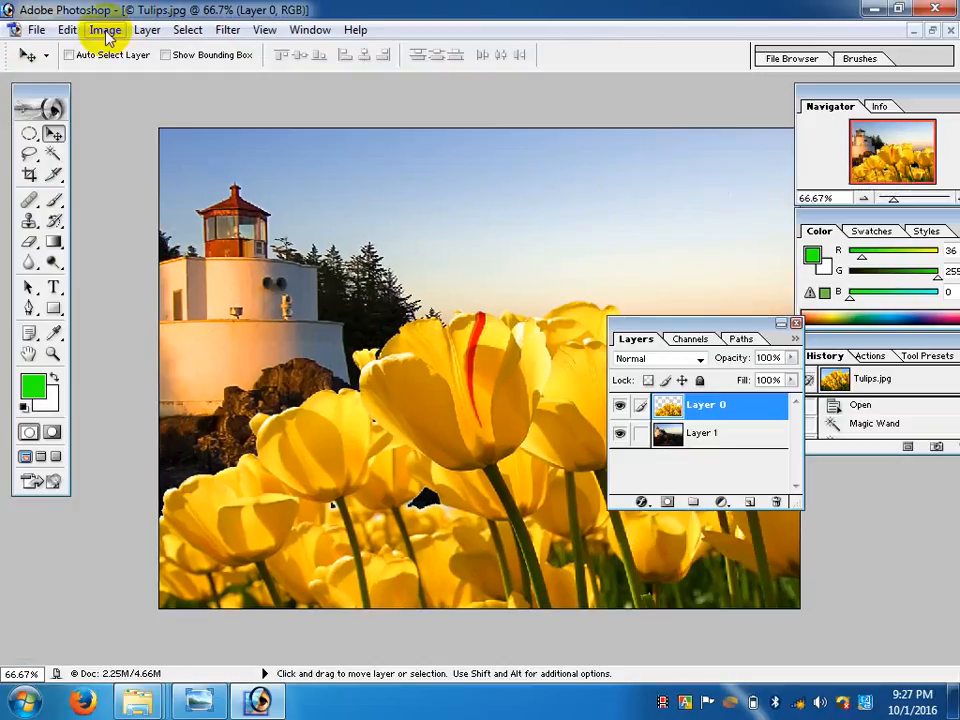
pyautogui.click(66, 31)
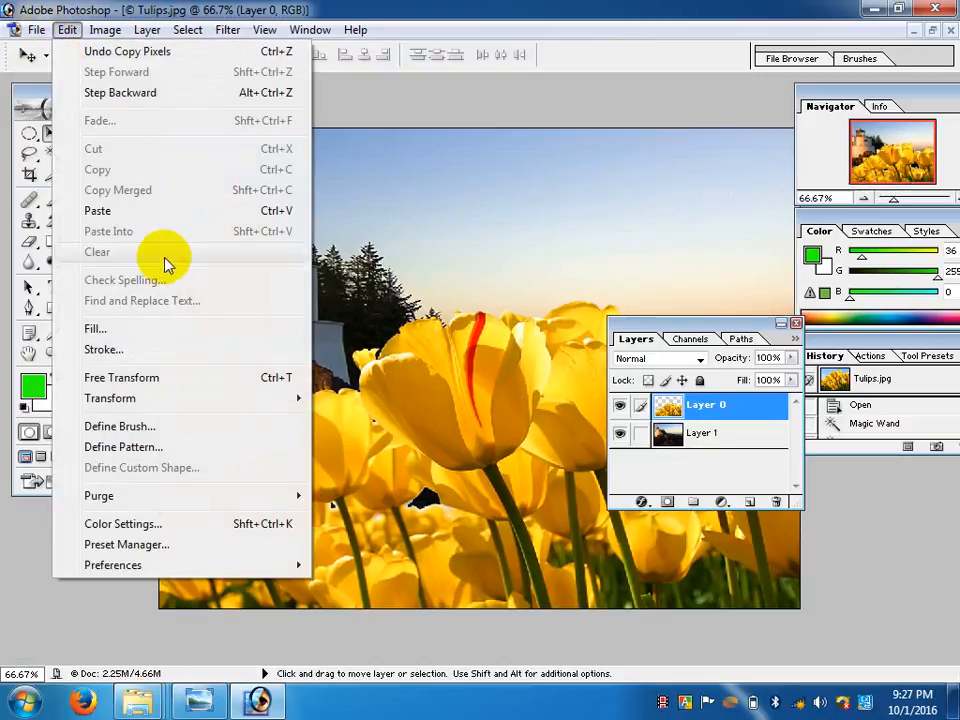
pyautogui.click(178, 211)
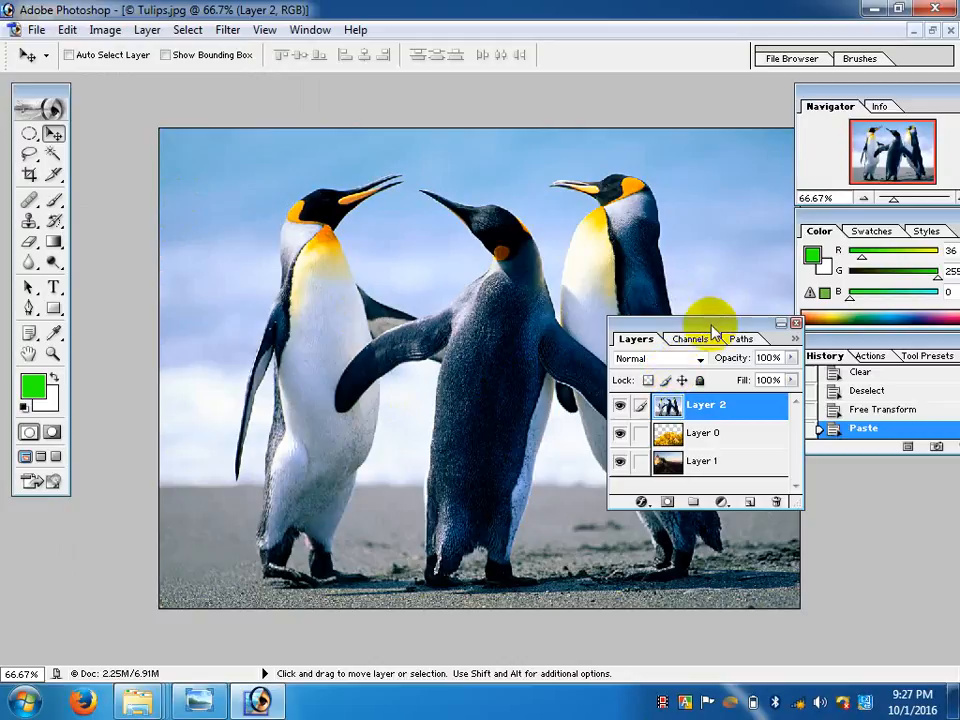
# - Move the Layers palette up over the image and place the penguin layer between Layer 0 and Layer 1
pyautogui.moveTo(628, 208); pyautogui.dragTo(612, 186)
pyautogui.moveTo(713, 325); pyautogui.dragTo(615, 179)
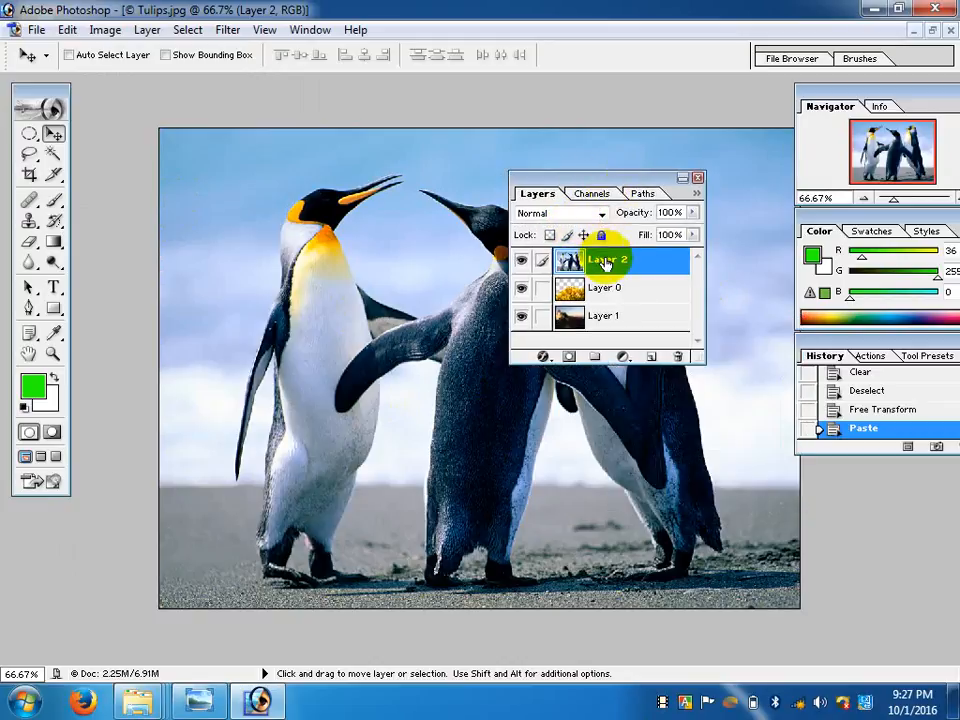
pyautogui.moveTo(604, 261); pyautogui.dragTo(605, 303)
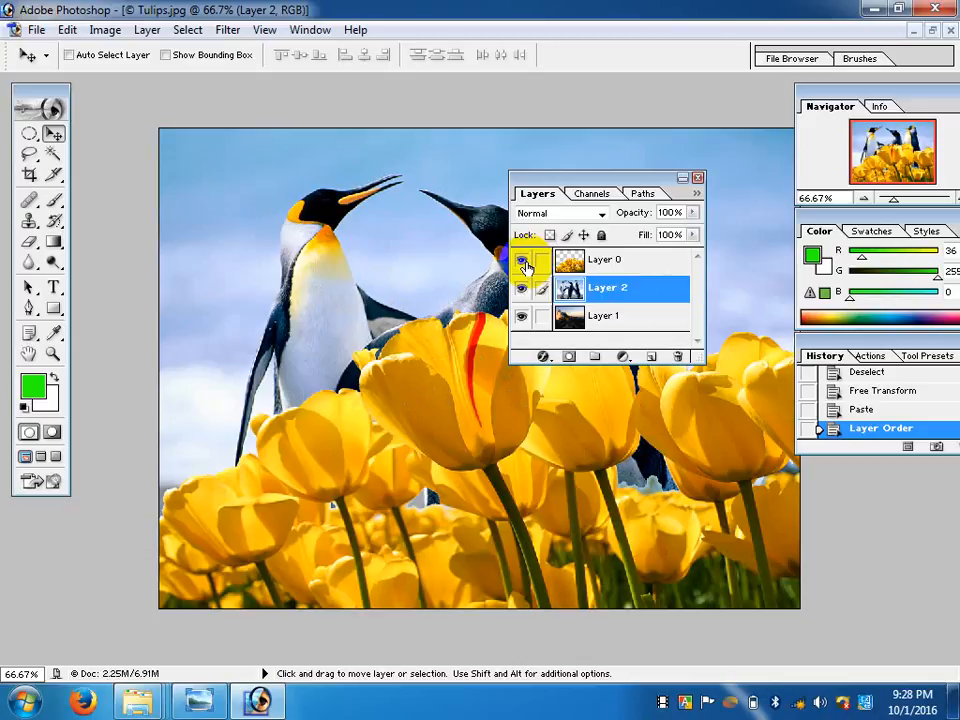
# - Toggle the visibility of Layer 0, leave it hidden and shift the Layers palette aside to uncover the middle penguin
pyautogui.click(522, 262)
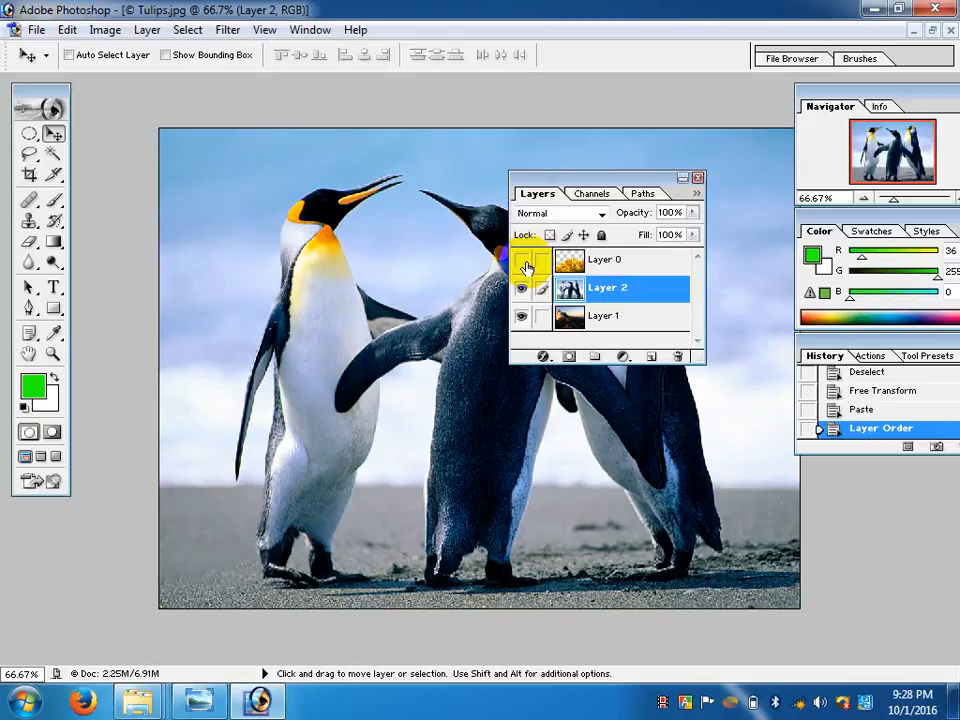
pyautogui.click(524, 263)
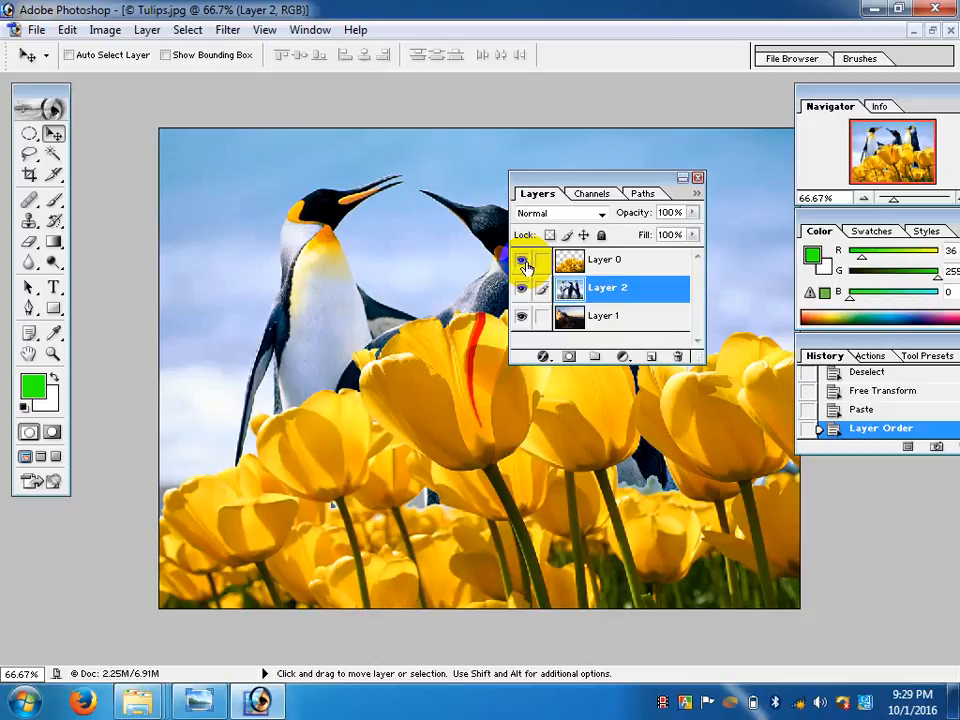
pyautogui.click(521, 261)
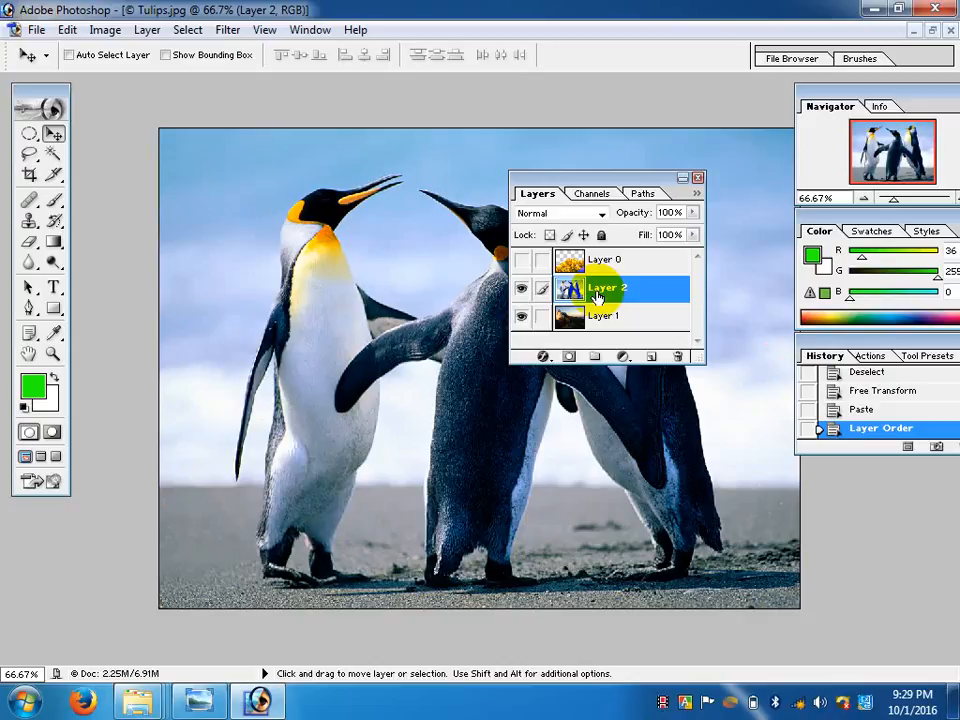
pyautogui.click(620, 185)
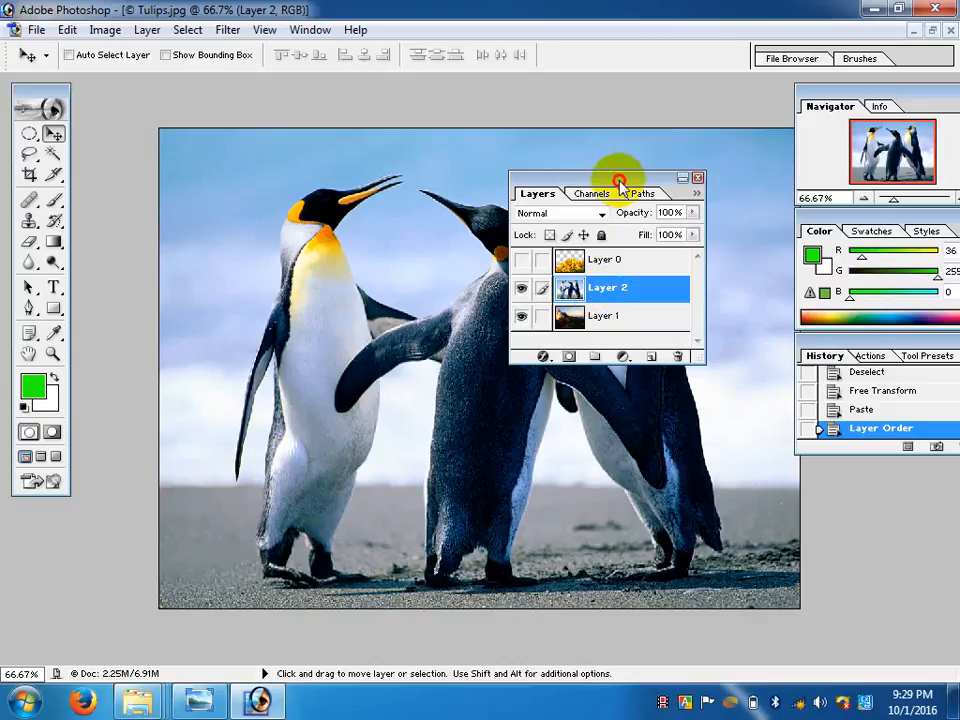
pyautogui.moveTo(620, 185); pyautogui.dragTo(706, 179)
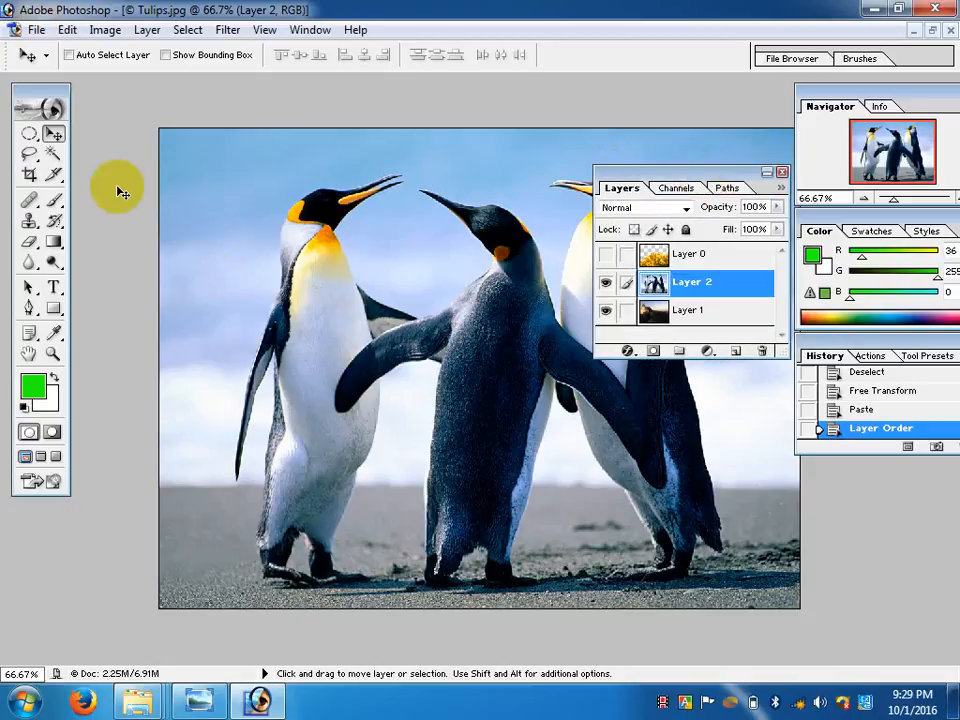
# - Sample the sky between and above the penguins with the Magic Wand, move the Layers palette off the third penguin, and deselect
pyautogui.click(53, 153)
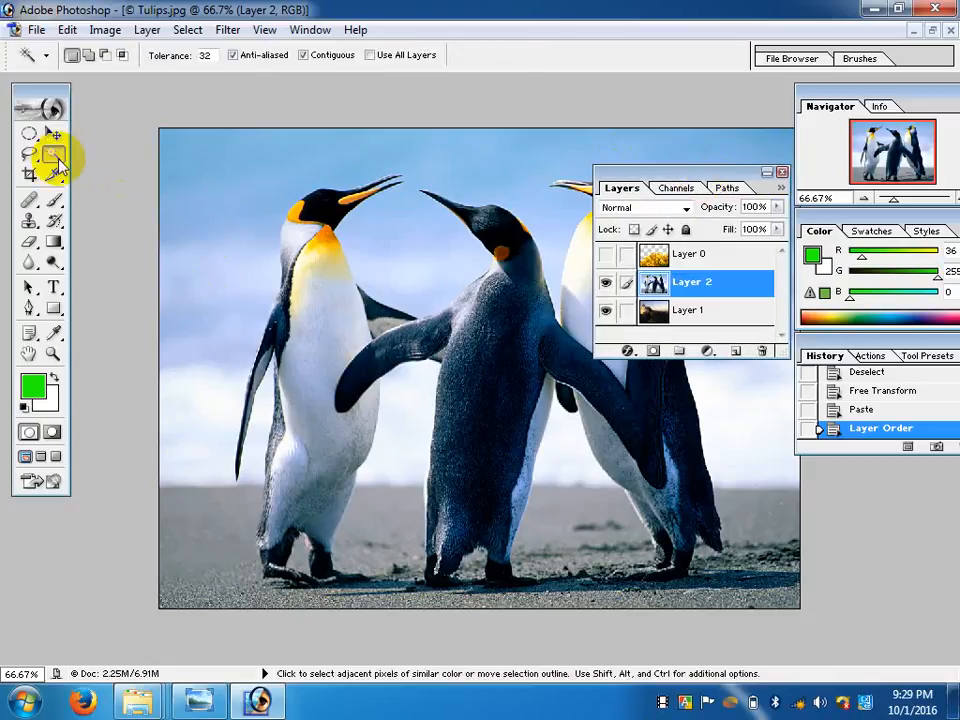
pyautogui.click(401, 248)
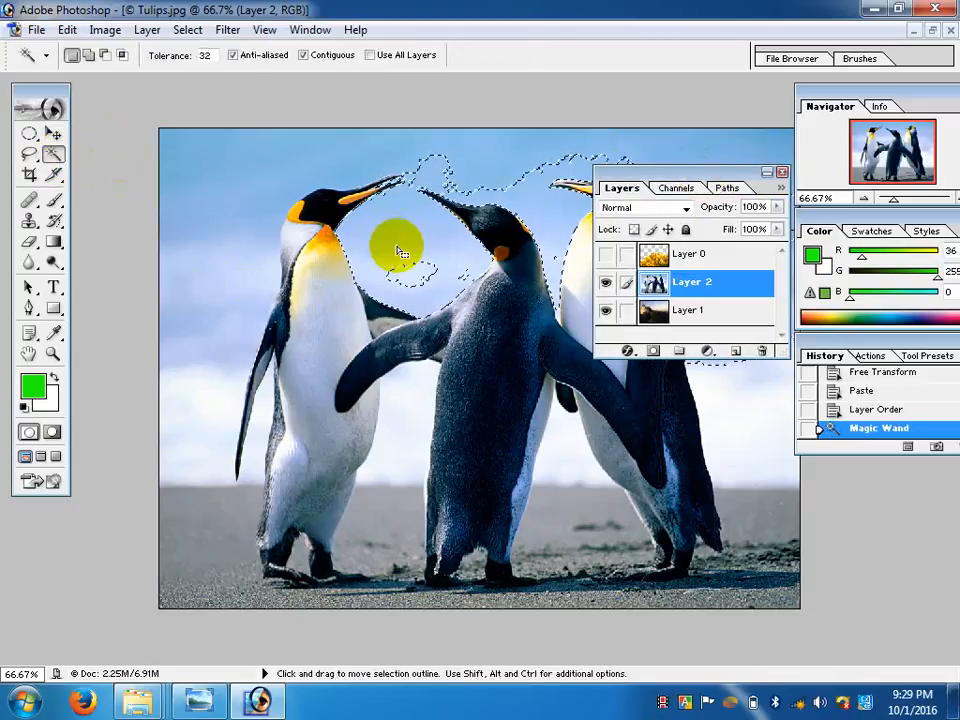
pyautogui.click(206, 193)
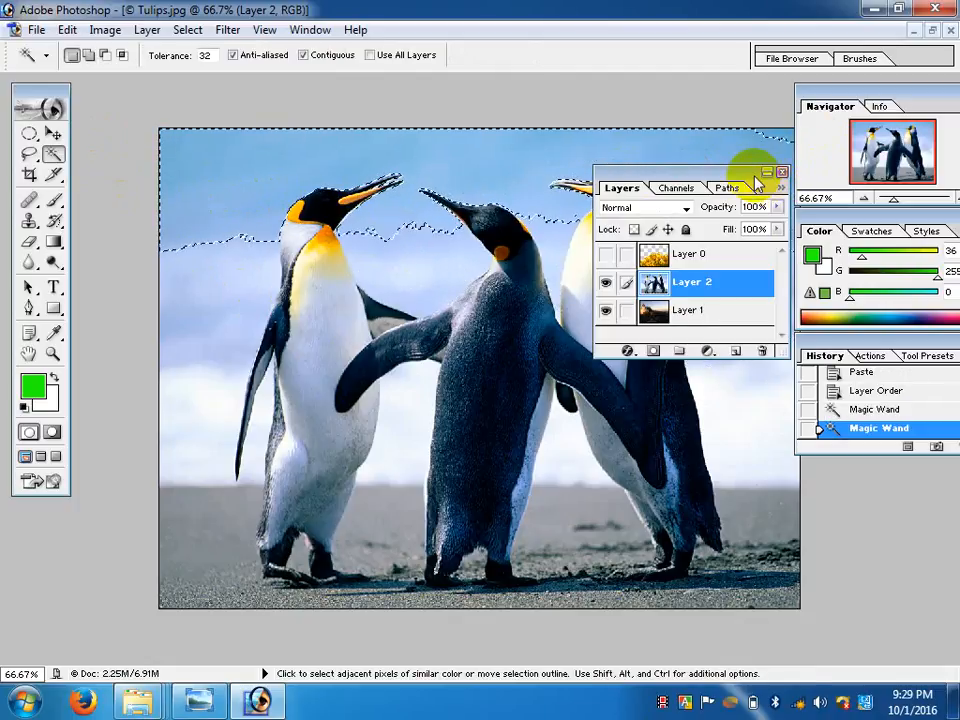
pyautogui.moveTo(757, 183); pyautogui.dragTo(926, 449)
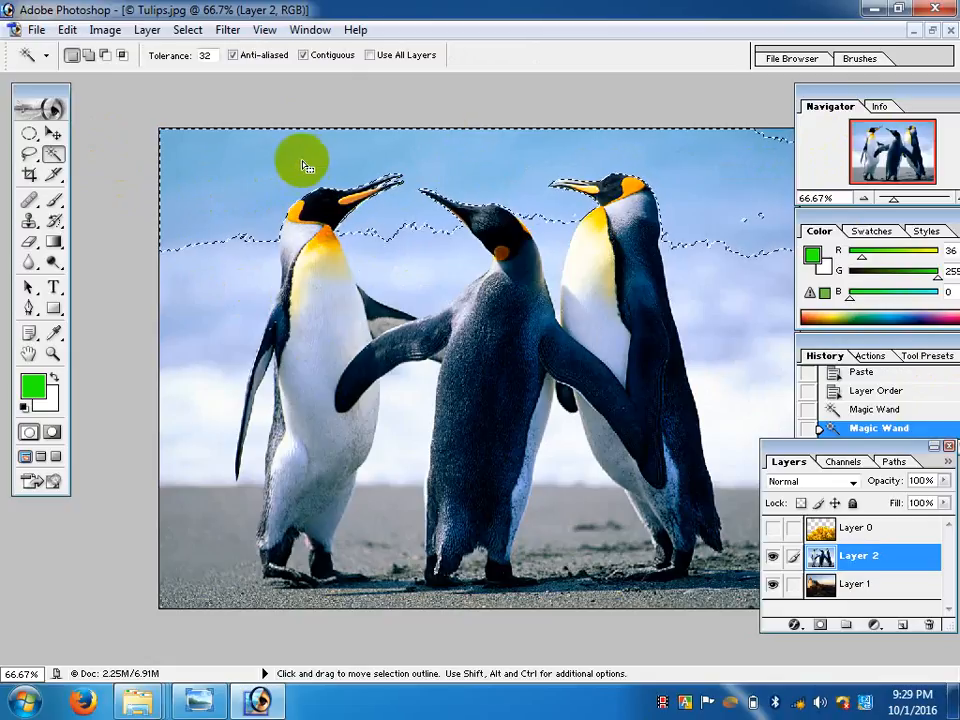
pyautogui.hotkey('ctrl', 'd')
# - Select the upper sky with the Magic Wand, extend the selection with Similar, and clear it
pyautogui.click(223, 160)
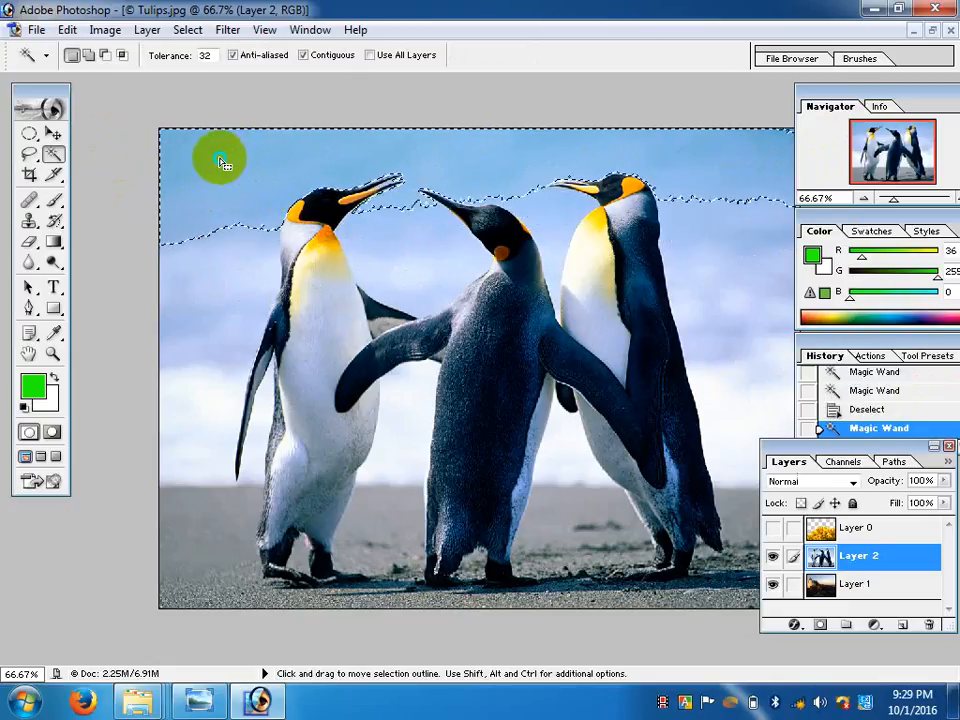
pyautogui.rightClick(221, 163)
pyautogui.click(298, 262)
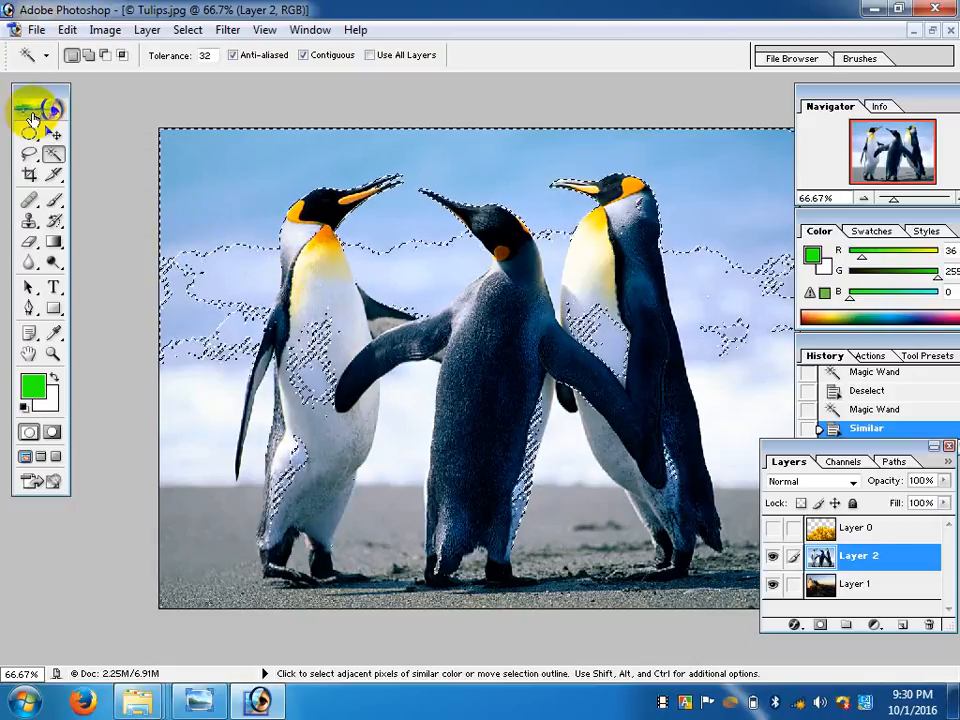
pyautogui.click(29, 153)
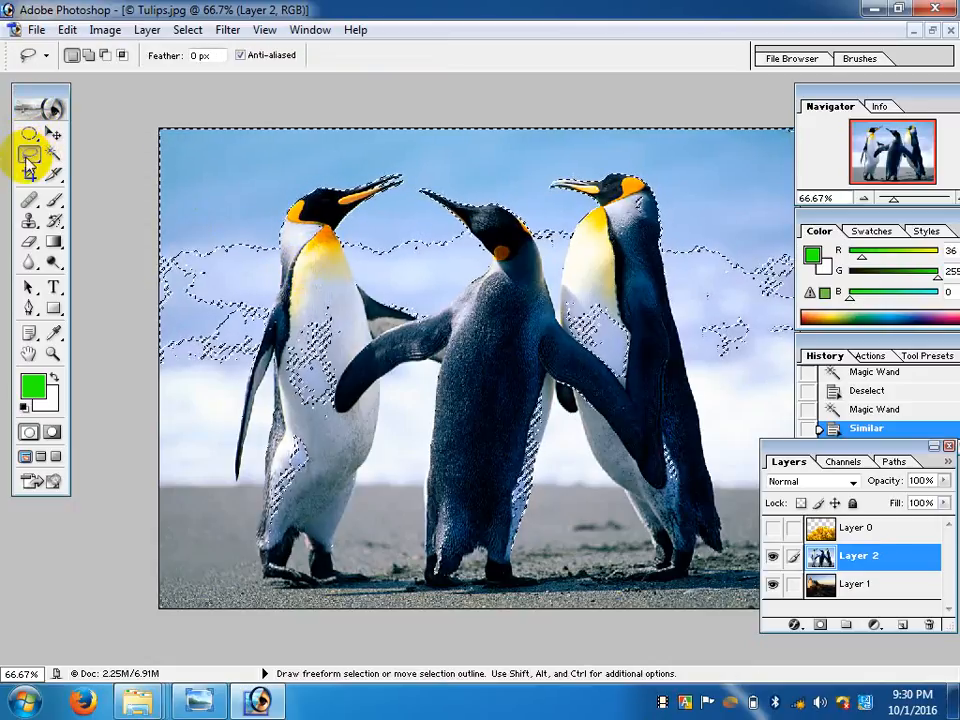
pyautogui.click(53, 153)
pyautogui.click(203, 160)
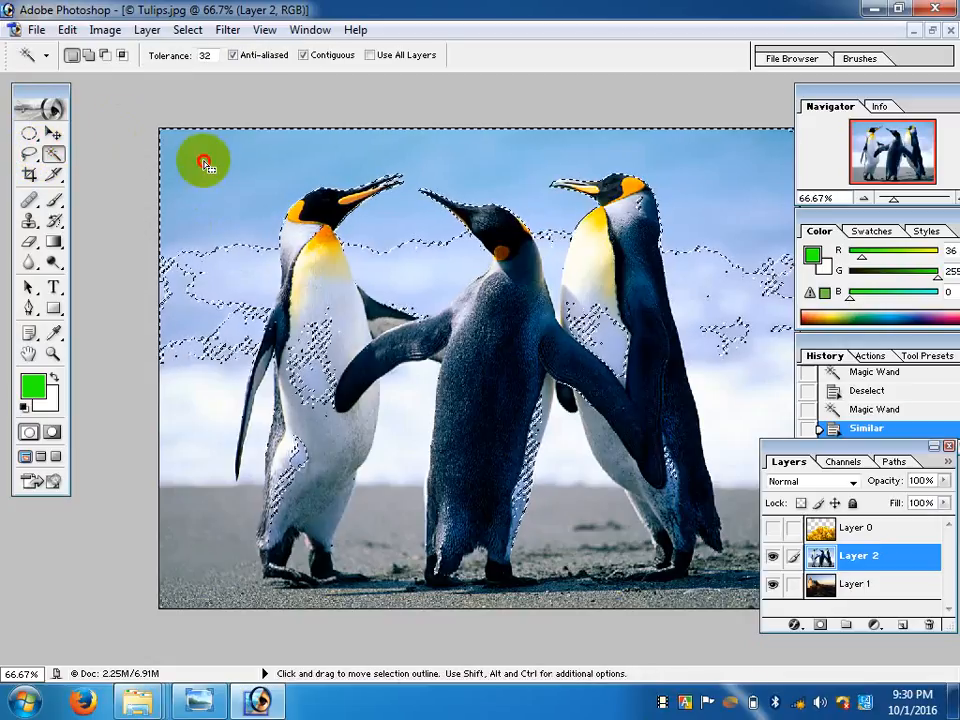
# - Outline the three penguins with a freehand Lasso selection, cut them from Layer 2 and undo the cut
pyautogui.click(29, 155)
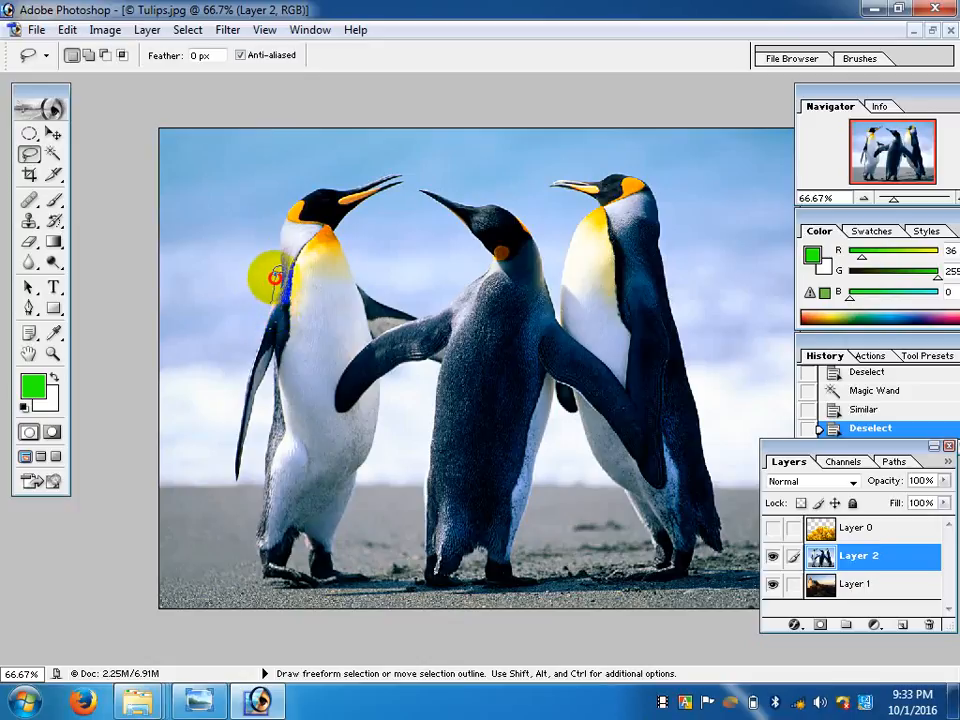
pyautogui.moveTo(274, 276)
pyautogui.mouseDown()
pyautogui.moveTo(279, 213)
pyautogui.moveTo(309, 171)
pyautogui.moveTo(326, 165)
pyautogui.moveTo(339, 180)
pyautogui.moveTo(395, 167)
pyautogui.moveTo(405, 178)
pyautogui.moveTo(401, 201)
pyautogui.moveTo(366, 210)
pyautogui.moveTo(343, 236)
pyautogui.moveTo(366, 279)
pyautogui.moveTo(381, 276)
pyautogui.moveTo(411, 309)
pyautogui.moveTo(459, 274)
pyautogui.moveTo(461, 243)
pyautogui.moveTo(420, 193)
pyautogui.moveTo(429, 176)
pyautogui.moveTo(512, 206)
pyautogui.moveTo(553, 278)
pyautogui.moveTo(568, 205)
pyautogui.moveTo(576, 206)
pyautogui.moveTo(538, 177)
pyautogui.moveTo(572, 150)
pyautogui.moveTo(617, 154)
pyautogui.moveTo(658, 184)
pyautogui.moveTo(733, 540)
pyautogui.moveTo(677, 596)
pyautogui.moveTo(471, 614)
pyautogui.moveTo(367, 612)
pyautogui.moveTo(291, 587)
pyautogui.moveTo(252, 592)
pyautogui.moveTo(236, 570)
pyautogui.moveTo(227, 405)
pyautogui.moveTo(252, 306)
pyautogui.moveTo(276, 276)
pyautogui.mouseUp()
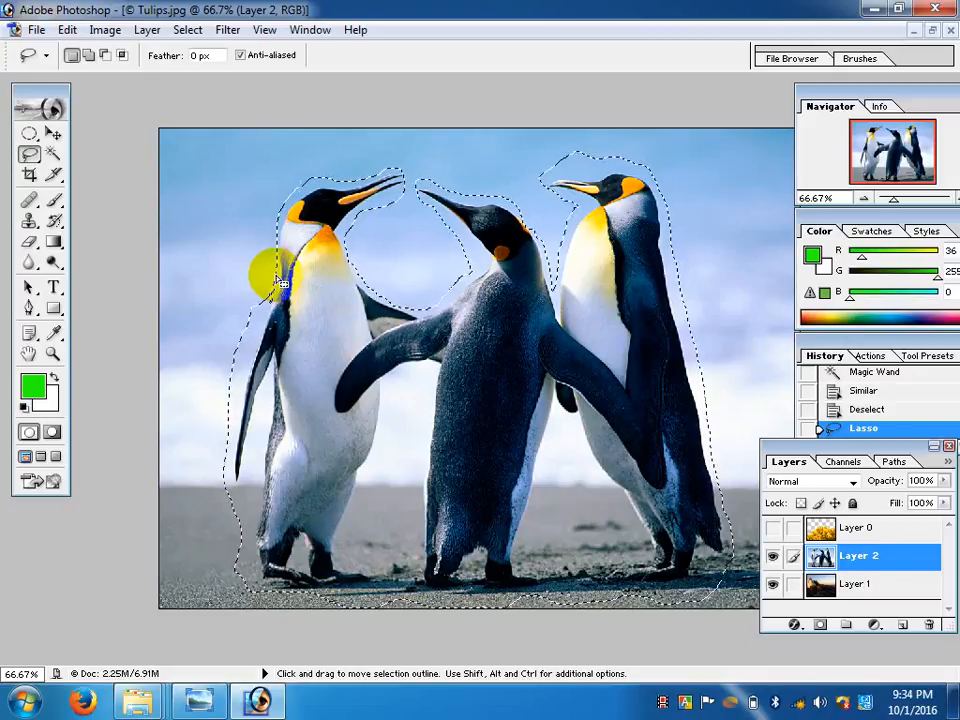
pyautogui.press('ctrl')
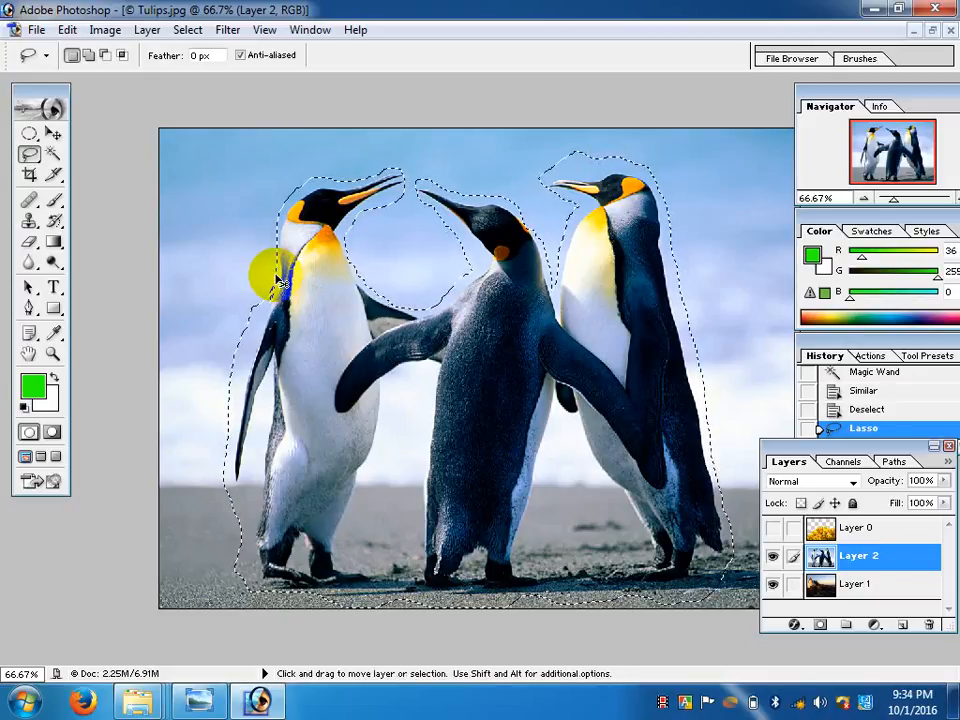
pyautogui.hotkey('ctrl', 'x')
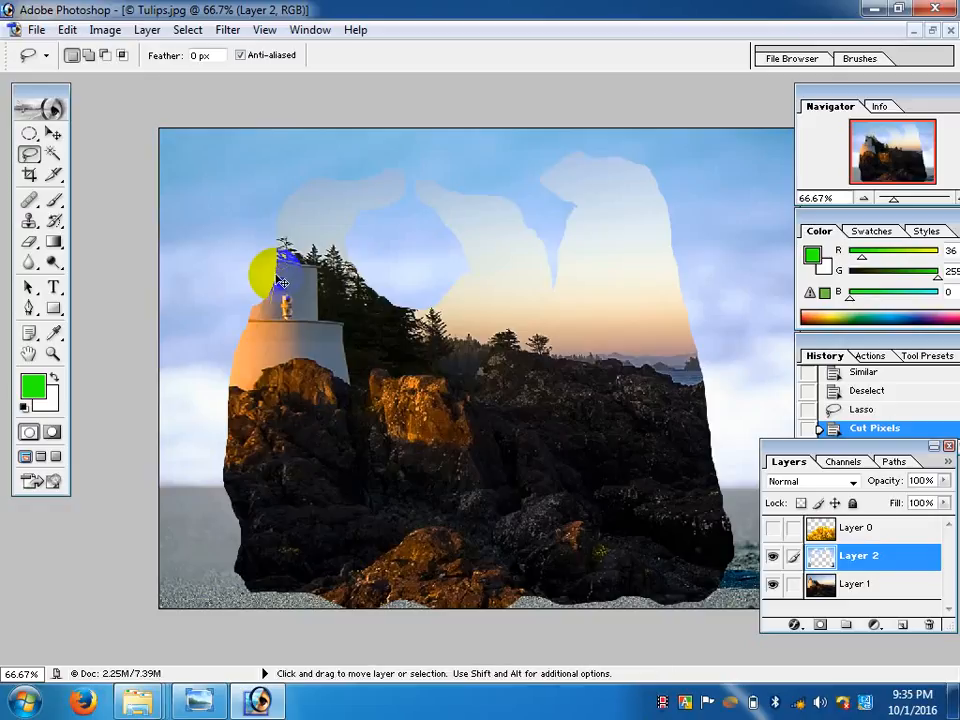
pyautogui.hotkey('ctrl', 'z')
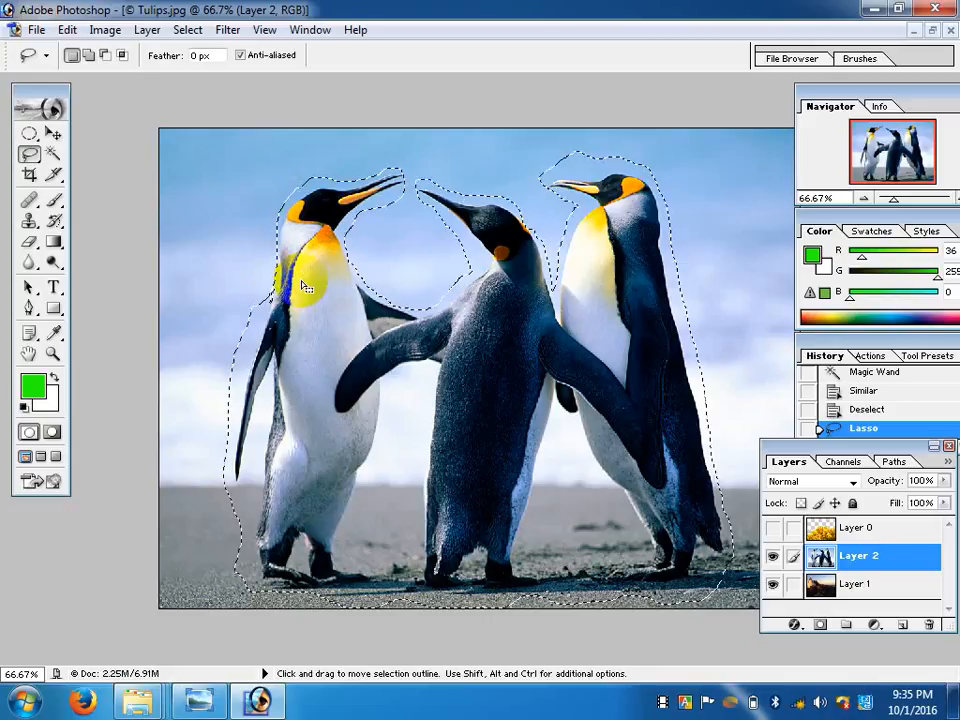
# - Invert the Lasso selection, cut the background around the penguins and undo the cut
pyautogui.rightClick(306, 290)
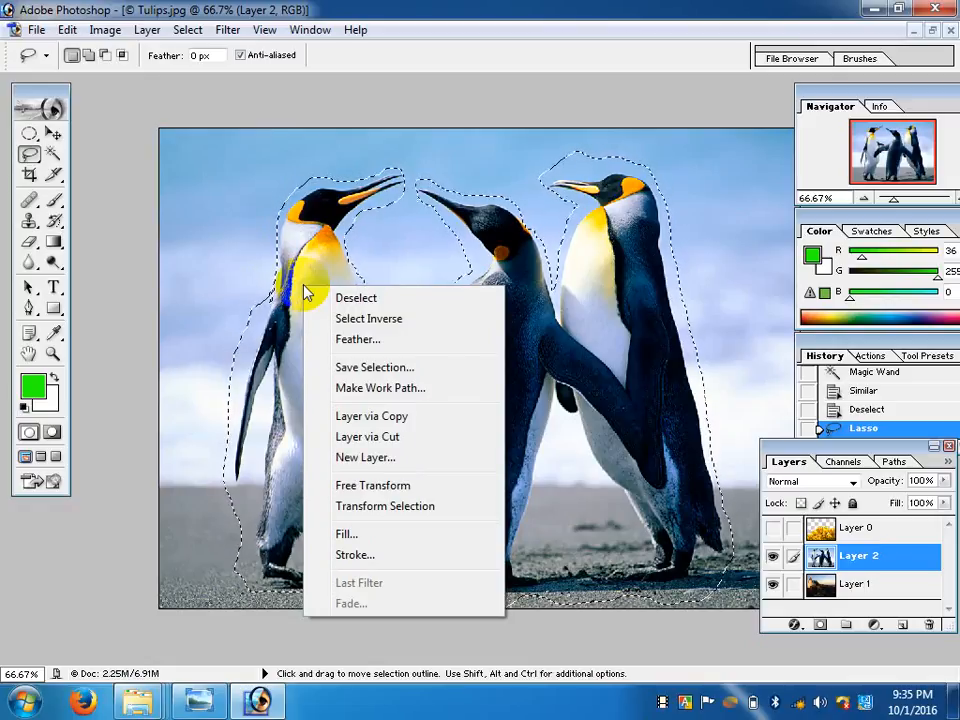
pyautogui.click(388, 317)
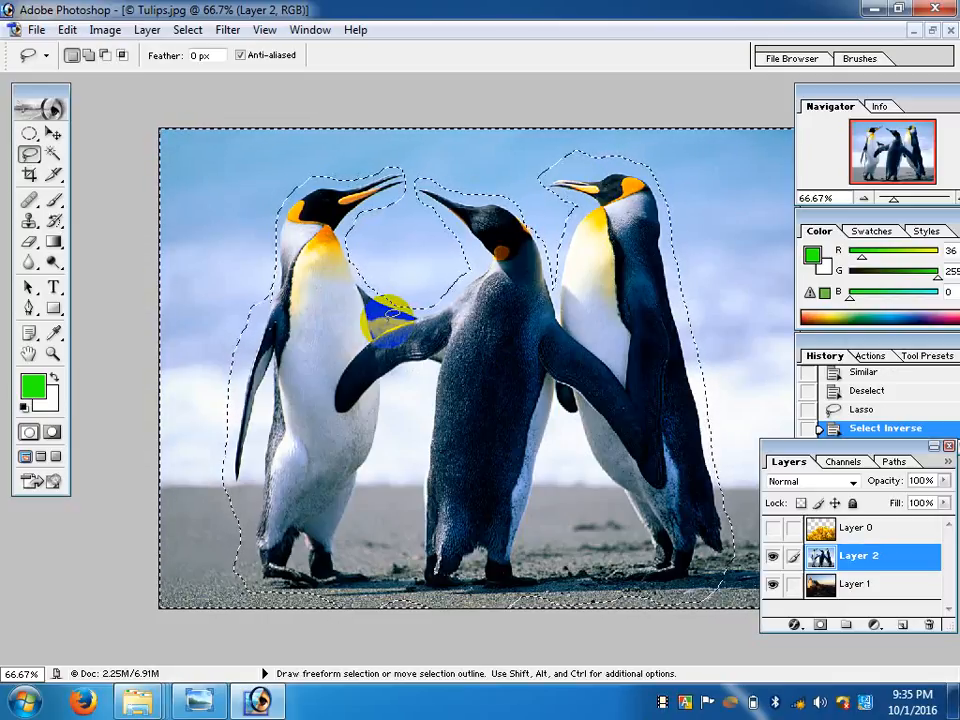
pyautogui.press('ctrl')
pyautogui.hotkey('ctrl', 'x')
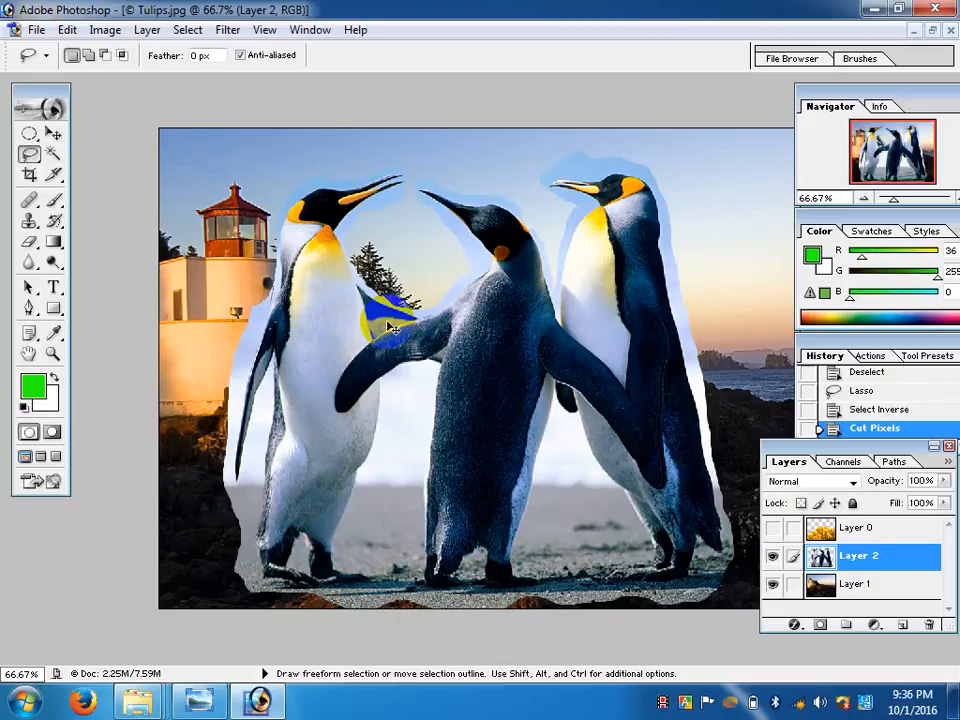
pyautogui.hotkey('ctrl', 'z')
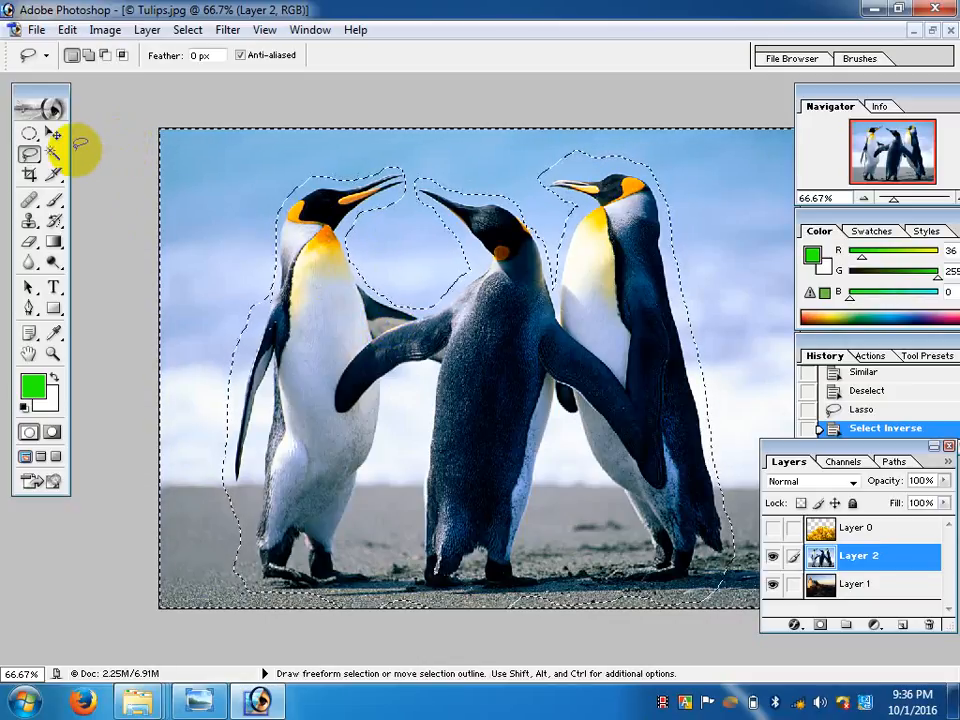
# - Switch to the Polygonal Lasso tool and clear the inverted selection
pyautogui.click(32, 156)
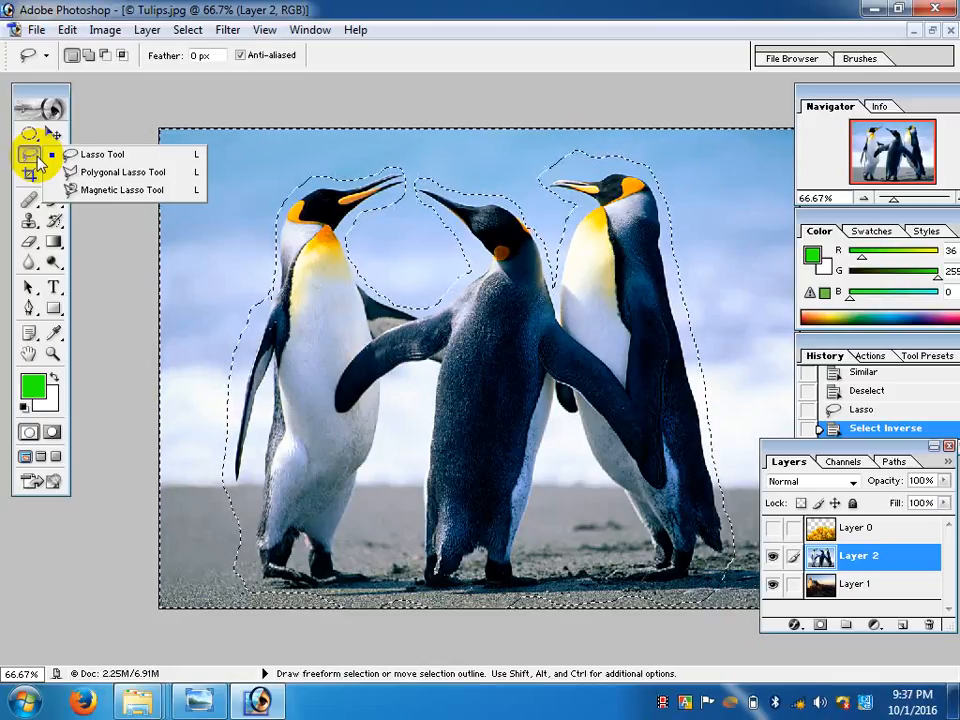
pyautogui.click(122, 189)
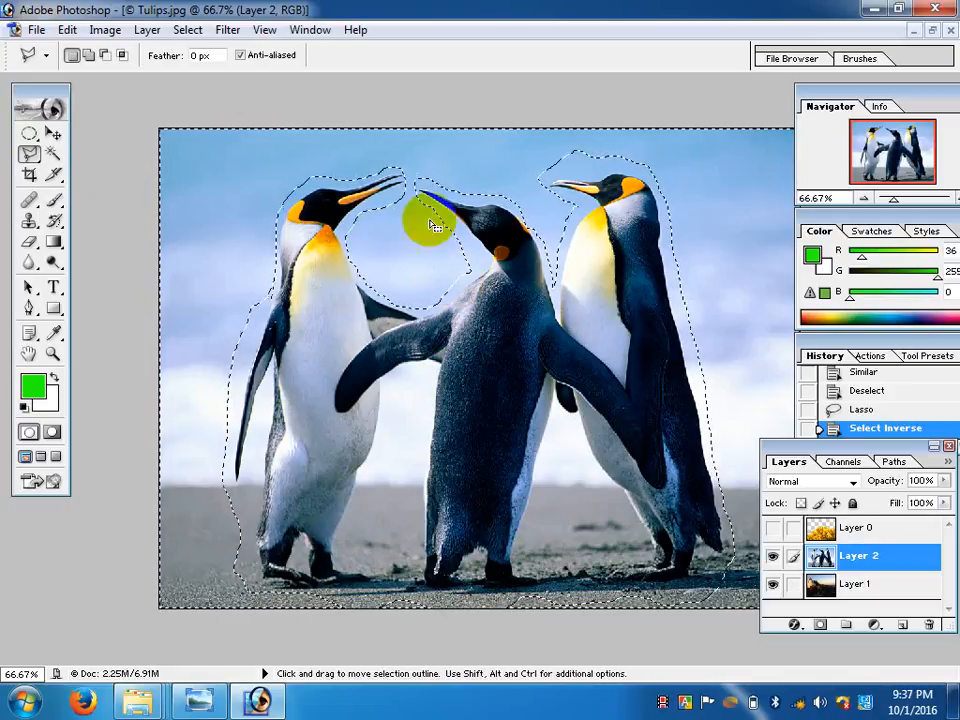
pyautogui.click(183, 32)
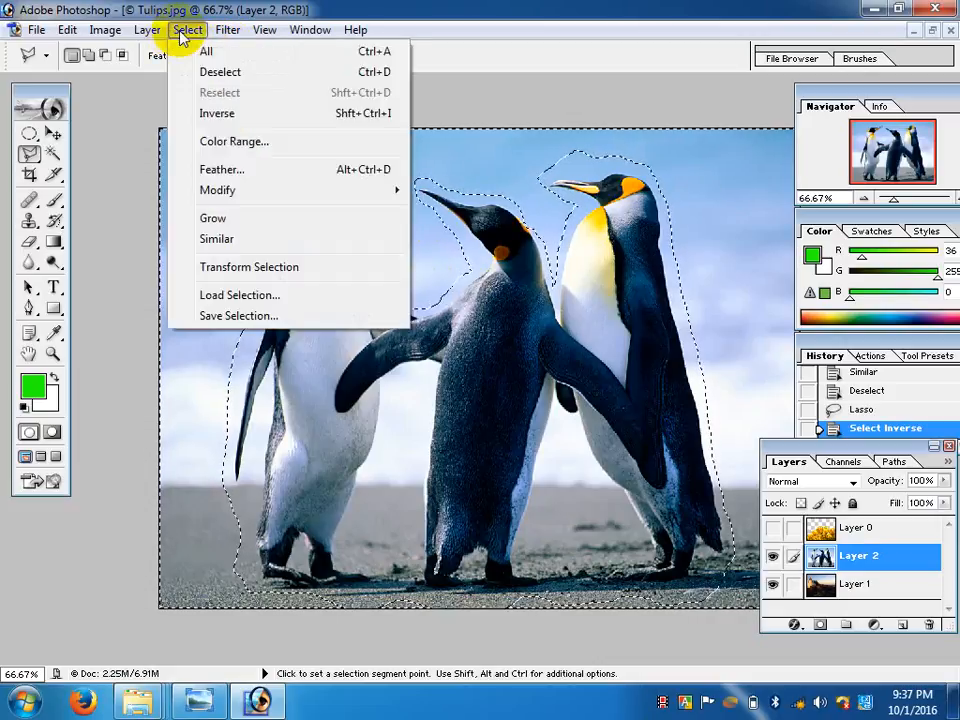
pyautogui.click(265, 76)
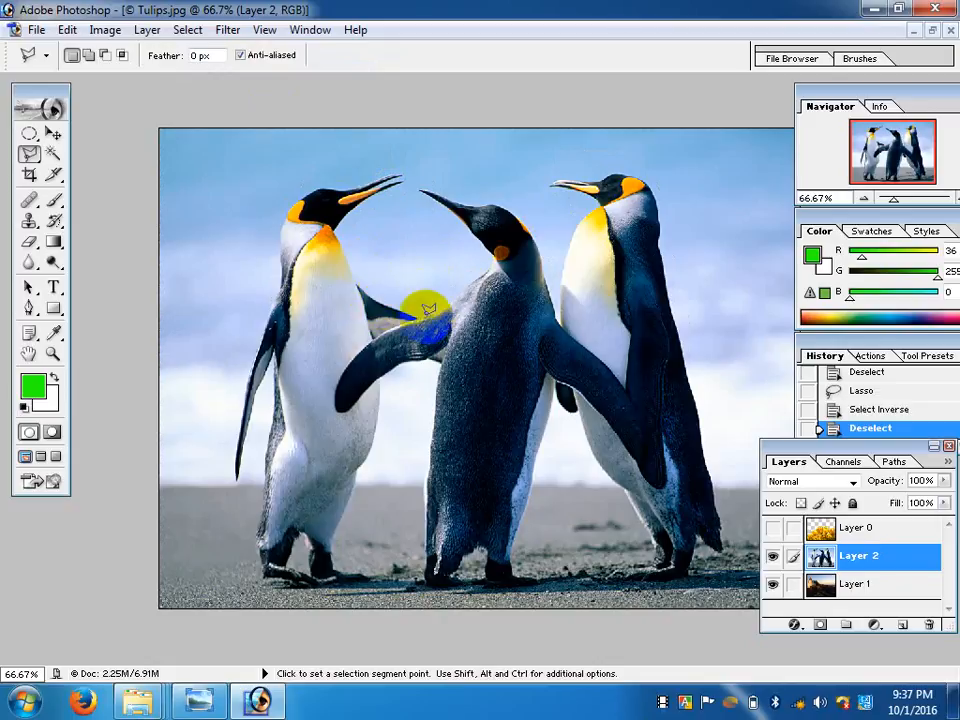
# - Draw a straight-edged Polygonal Lasso selection around the left penguin's head and beak, and deselect it
pyautogui.click(277, 287)
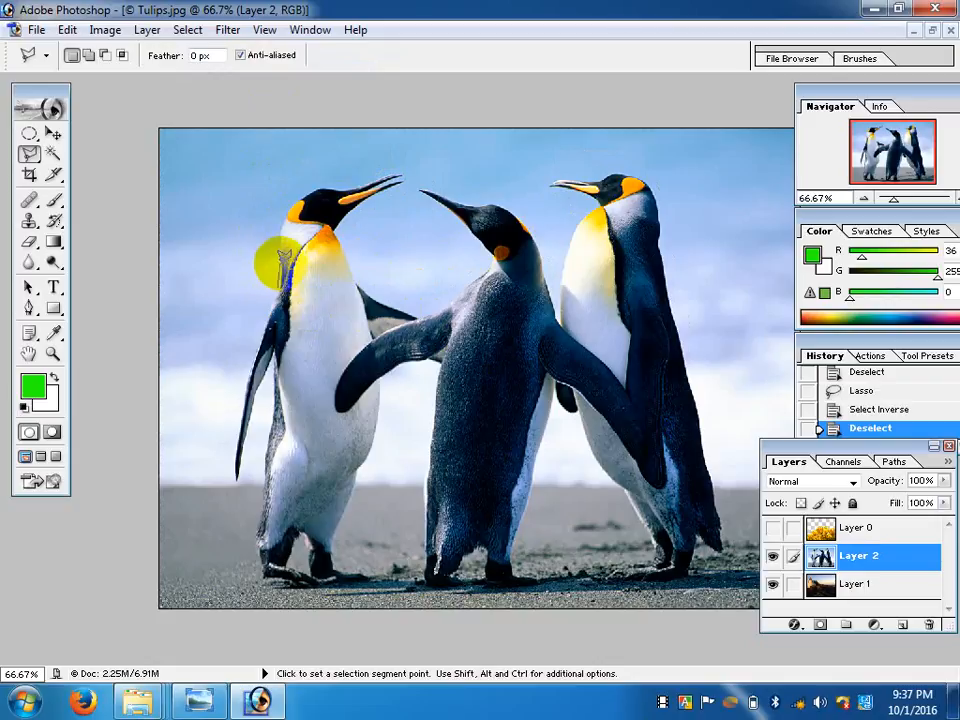
pyautogui.click(299, 197)
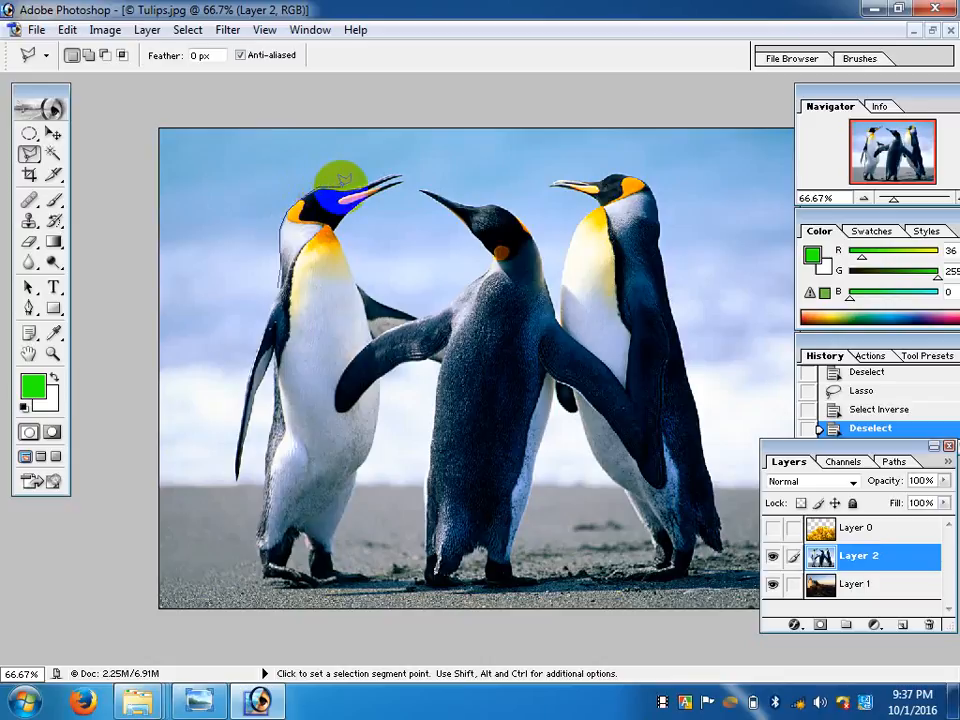
pyautogui.click(400, 173)
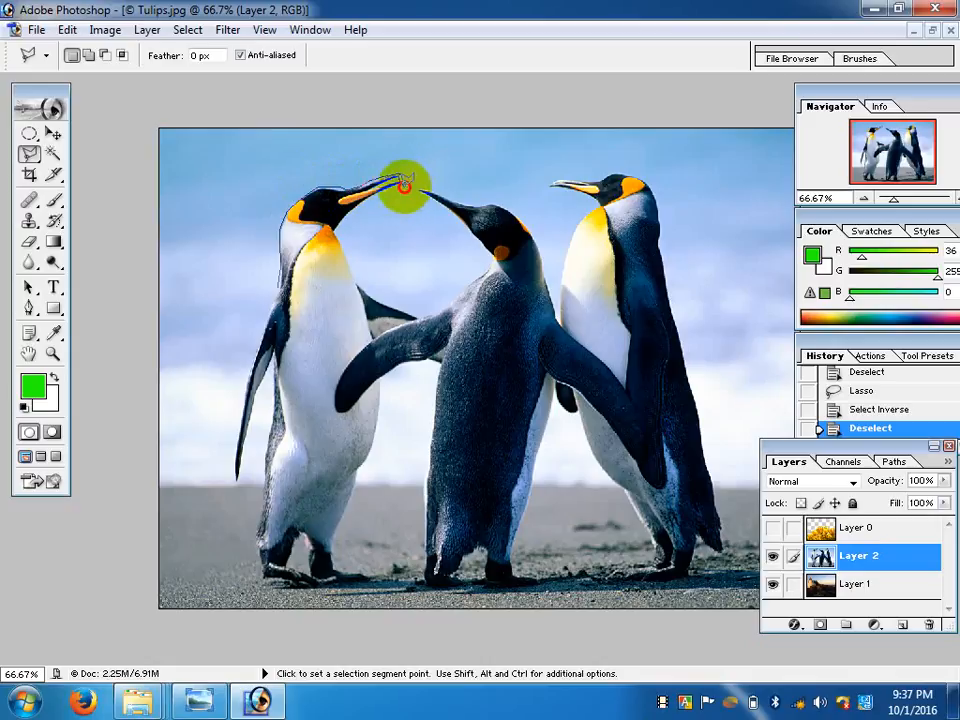
pyautogui.click(399, 229)
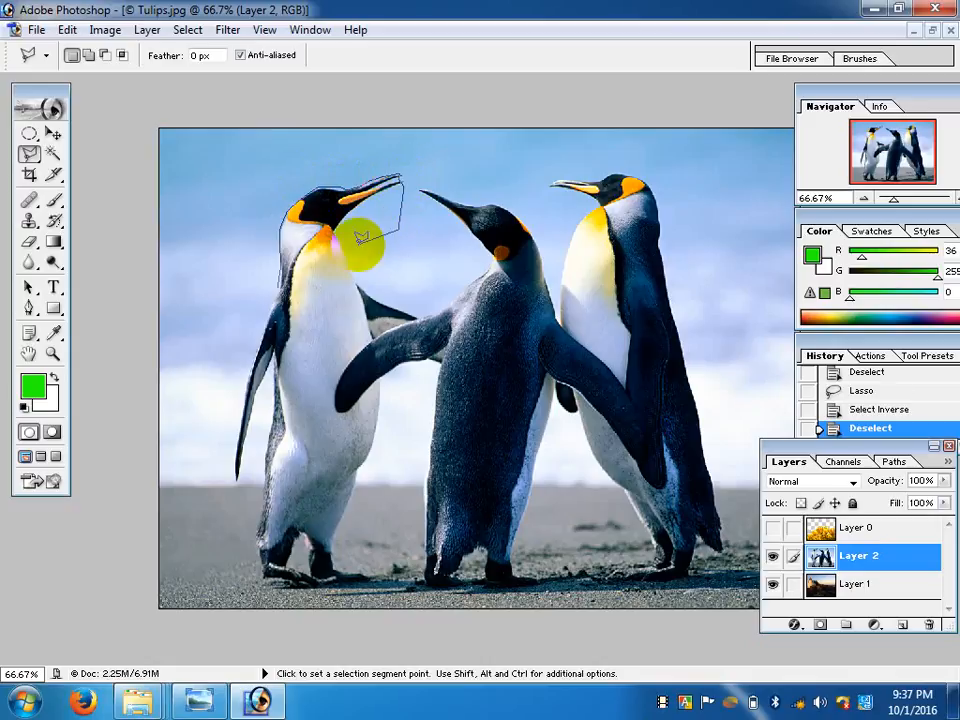
pyautogui.doubleClick(287, 281)
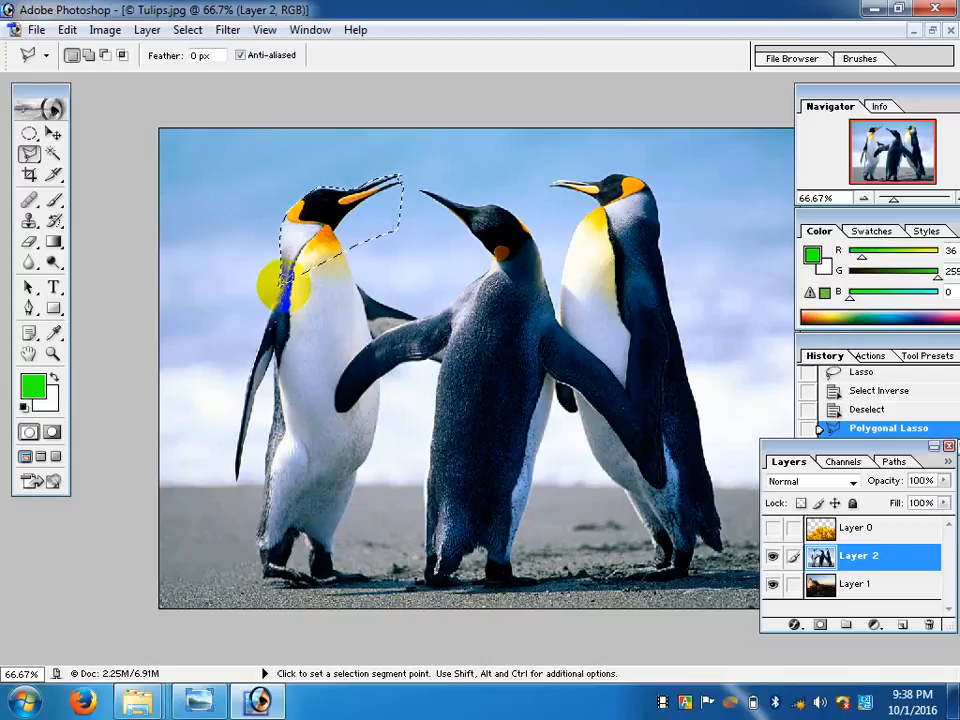
pyautogui.hotkey('ctrl', 'd')
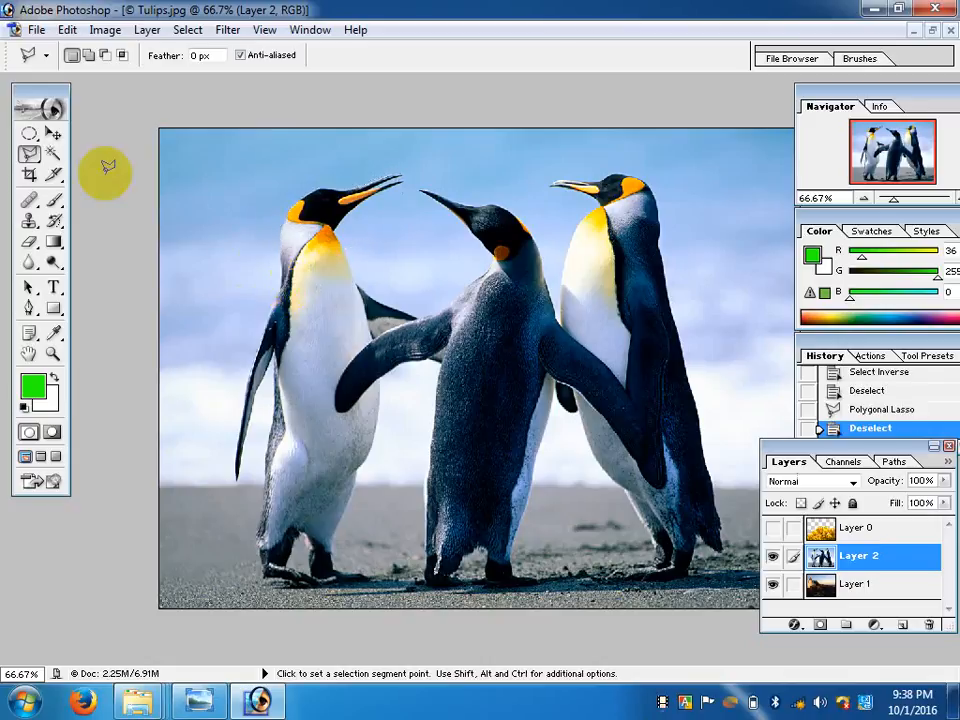
# - Trace along the penguins' heads and the right penguin's back with the Magnetic Lasso, close the selection near its feet, and deselect
pyautogui.moveTo(30, 153); pyautogui.dragTo(124, 193)
pyautogui.click(285, 305)
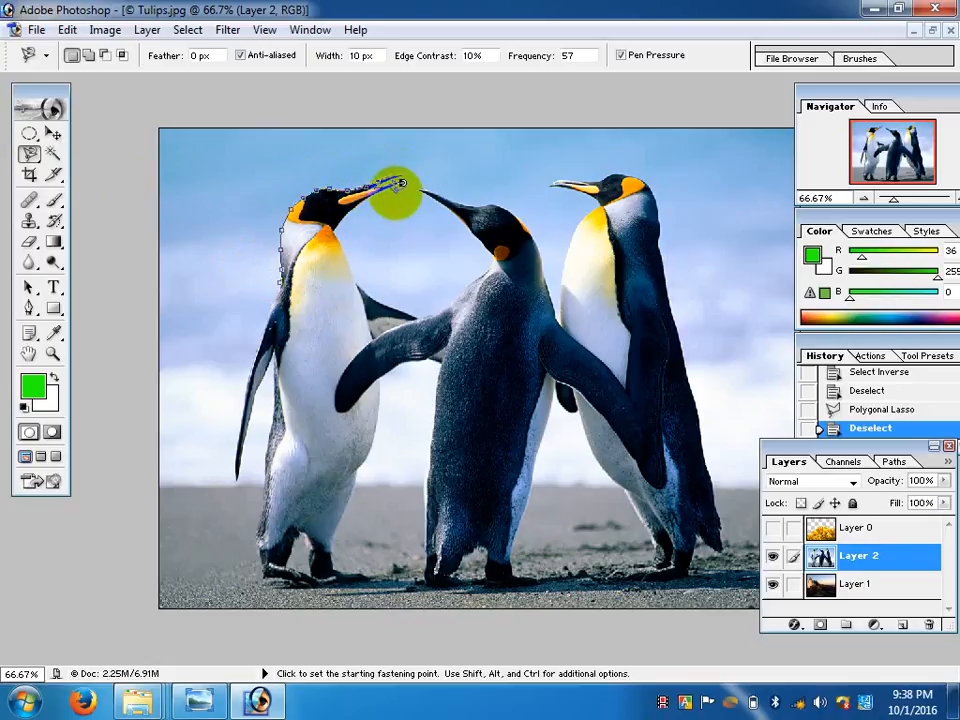
pyautogui.moveTo(343, 231)
pyautogui.mouseDown()
pyautogui.moveTo(373, 282)
pyautogui.moveTo(423, 306)
pyautogui.moveTo(498, 249)
pyautogui.moveTo(486, 224)
pyautogui.moveTo(427, 178)
pyautogui.moveTo(526, 213)
pyautogui.moveTo(554, 244)
pyautogui.moveTo(567, 296)
pyautogui.moveTo(559, 300)
pyautogui.moveTo(589, 209)
pyautogui.moveTo(611, 187)
pyautogui.moveTo(546, 184)
pyautogui.moveTo(560, 176)
pyautogui.moveTo(549, 183)
pyautogui.moveTo(553, 168)
pyautogui.moveTo(574, 164)
pyautogui.moveTo(566, 178)
pyautogui.moveTo(608, 162)
pyautogui.moveTo(644, 167)
pyautogui.moveTo(671, 236)
pyautogui.moveTo(714, 435)
pyautogui.moveTo(709, 514)
pyautogui.moveTo(731, 565)
pyautogui.mouseUp()
pyautogui.doubleClick(731, 565)
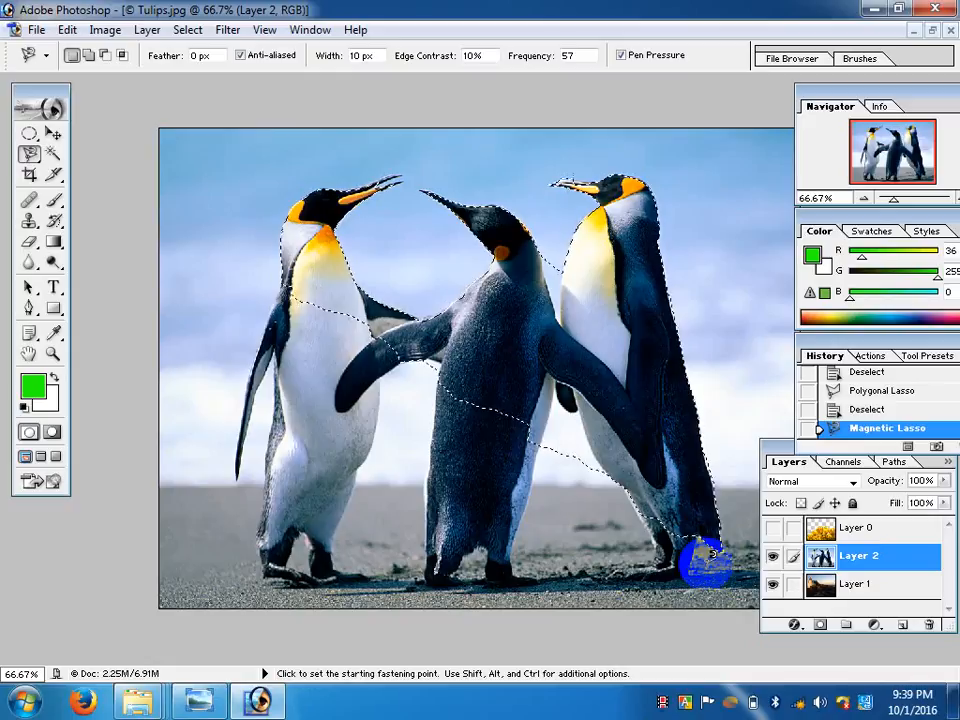
pyautogui.hotkey('ctrl', 'd')
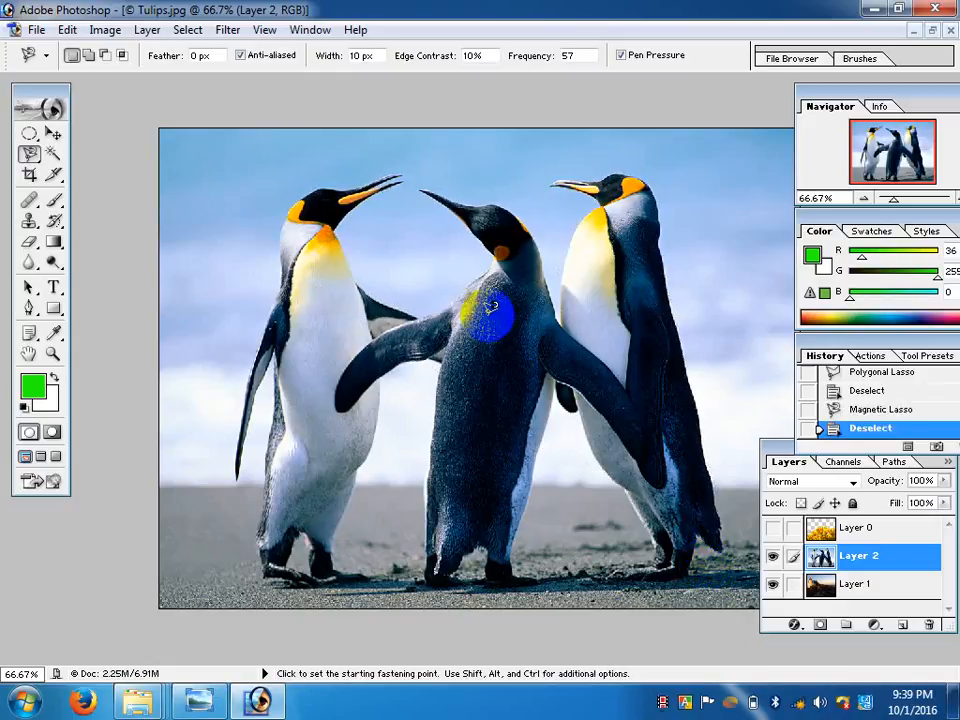
# - Make a small Magnetic Lasso selection along the back of the left penguin's head and deselect it
pyautogui.click(286, 268)
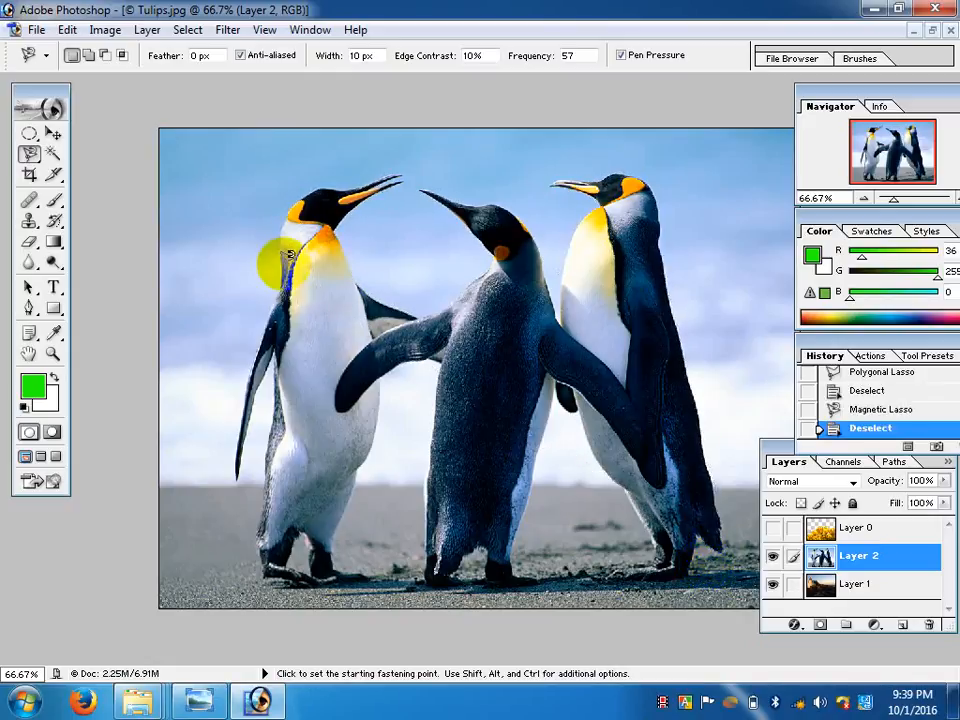
pyautogui.doubleClick(321, 163)
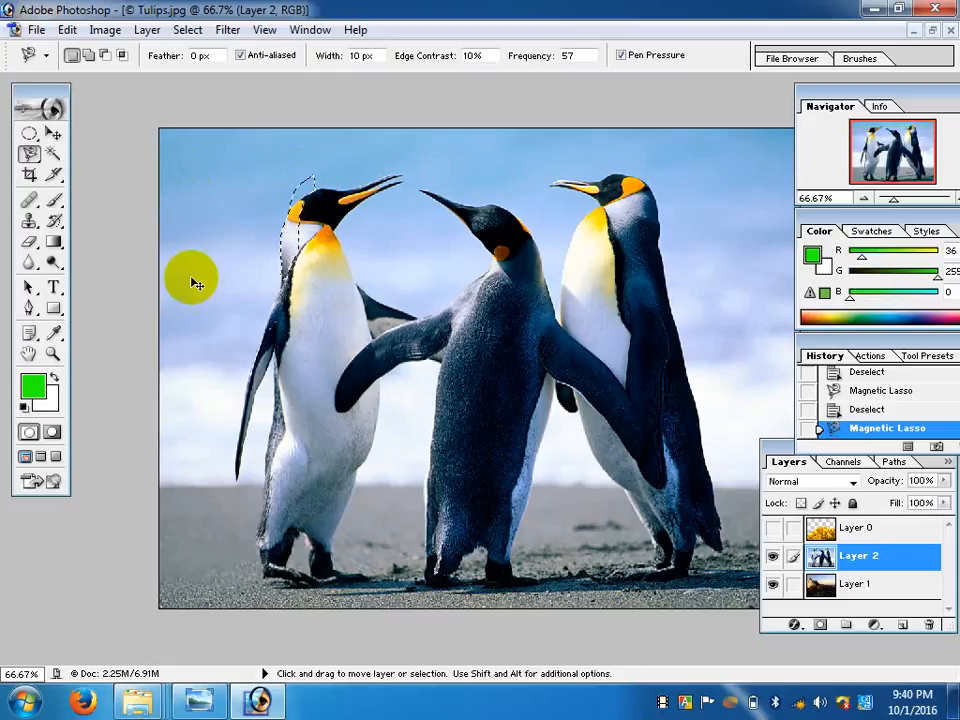
pyautogui.hotkey('ctrl', 'd')
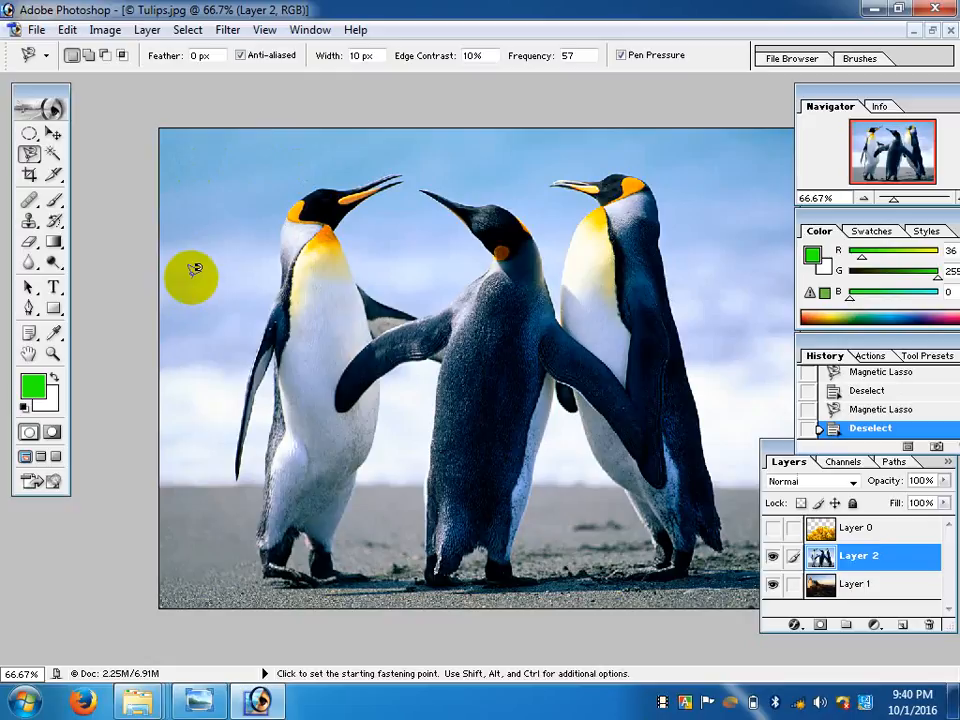
# - Crop the image freehand to the middle penguin's lower head and torso with the Crop tool, and undo the crop
pyautogui.click(30, 176)
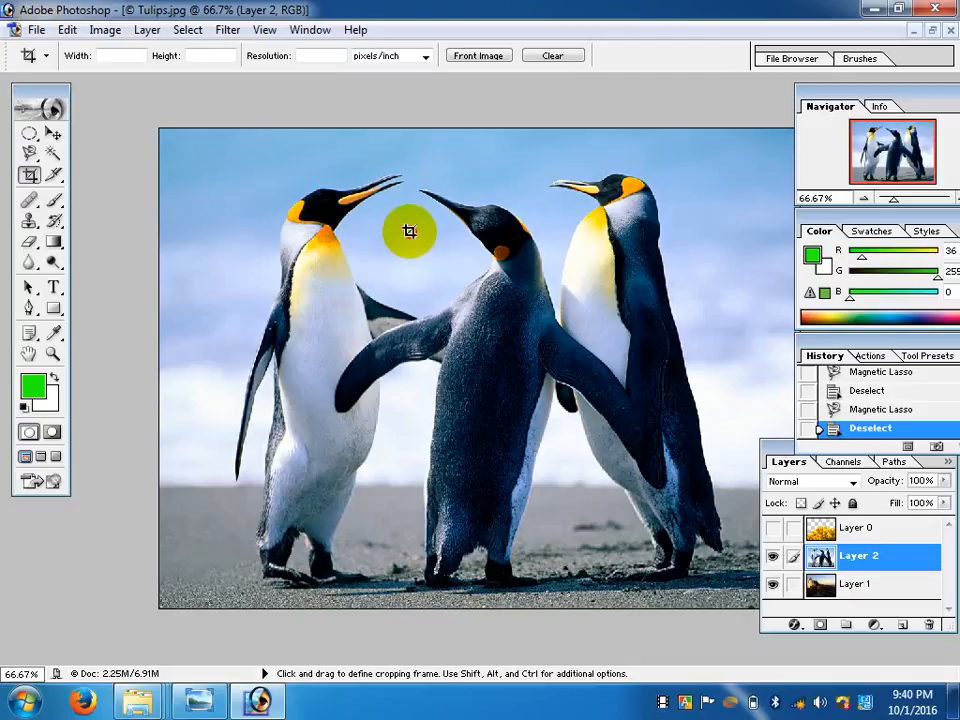
pyautogui.moveTo(409, 232); pyautogui.dragTo(556, 402)
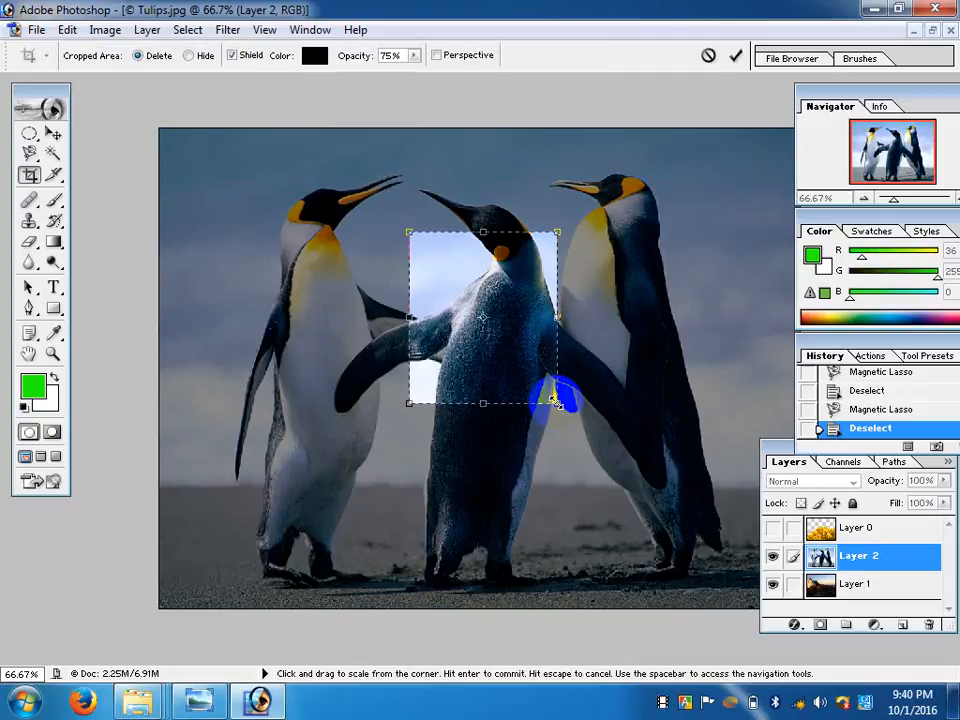
pyautogui.press('Return')
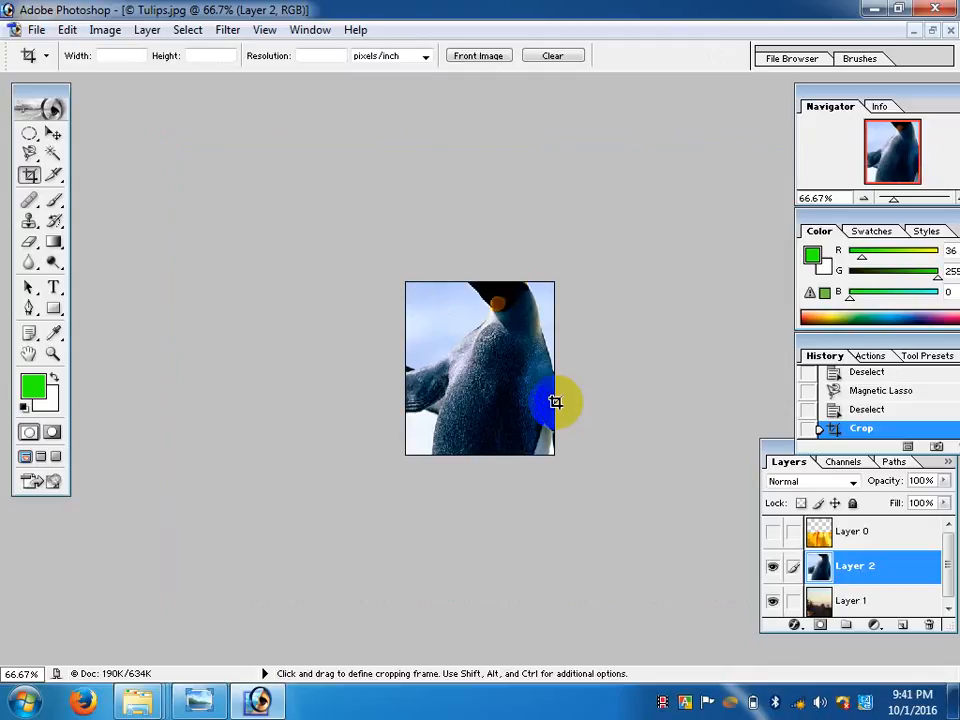
pyautogui.hotkey('ctrl', 'z')
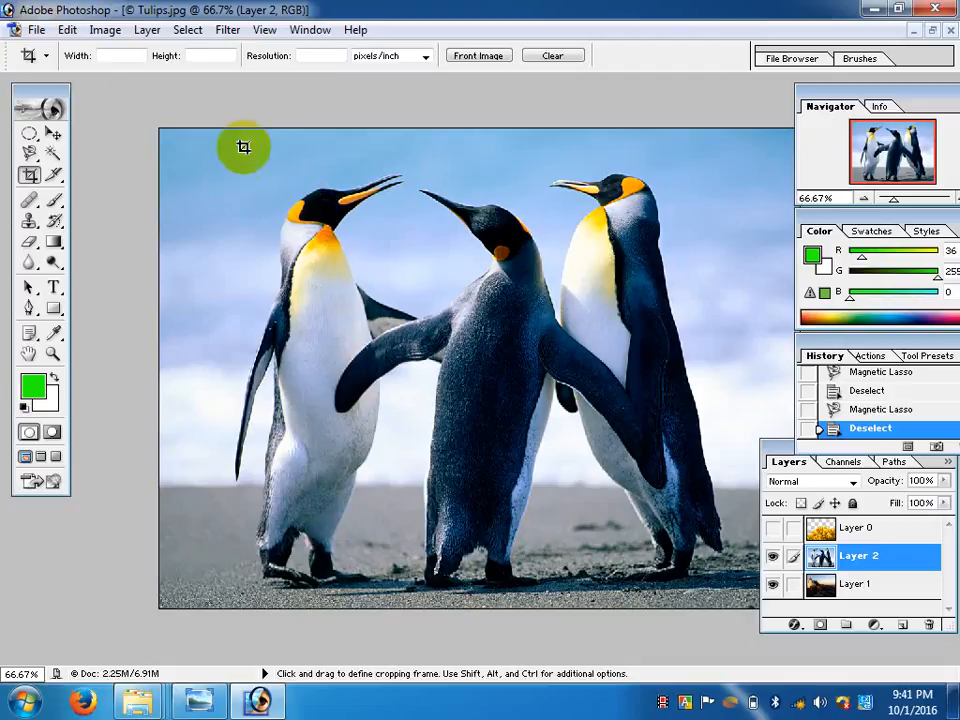
# - Crop the image around the middle penguin with a fixed crop size of 1.5 in wide by 1.9 in high
pyautogui.click(111, 55)
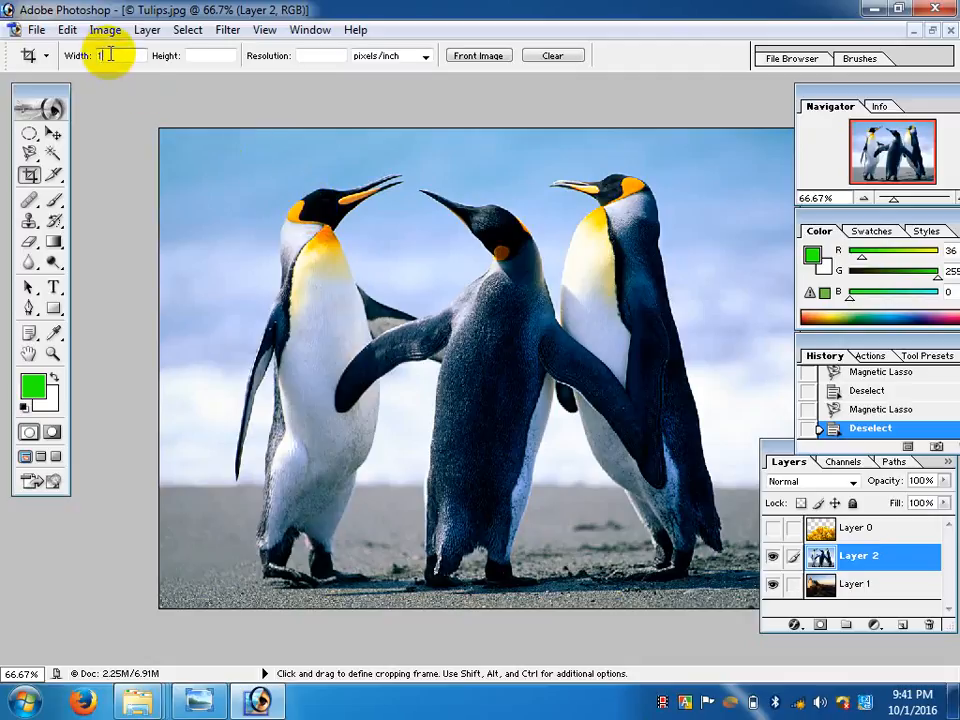
pyautogui.write('18')
pyautogui.press('BackSpace')
pyautogui.write('5')
pyautogui.press('Tab')
pyautogui.write('1')
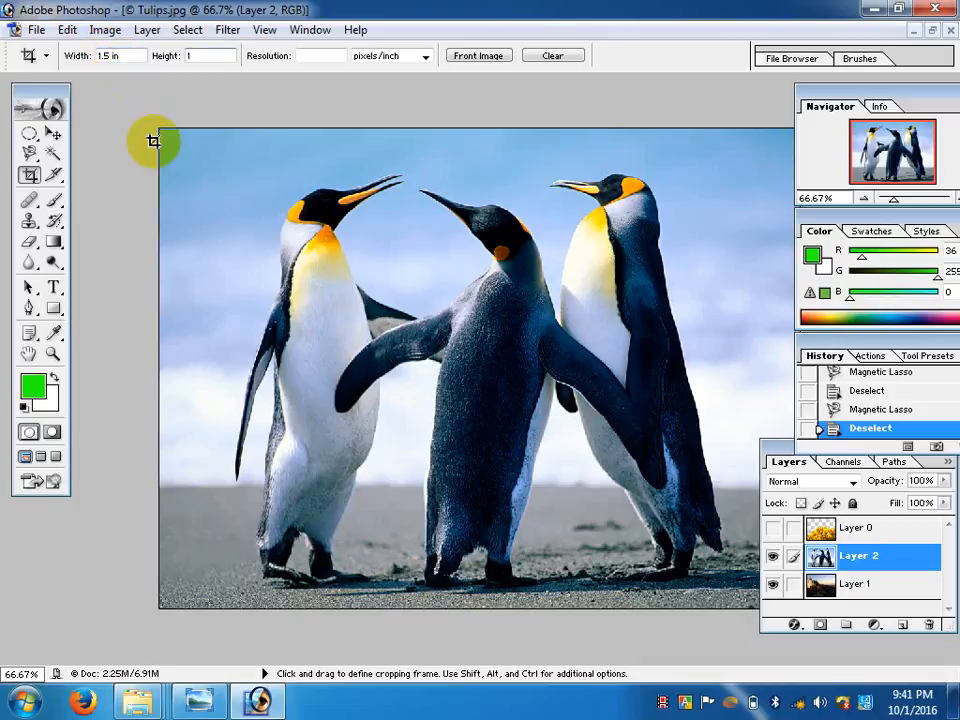
pyautogui.write('.9')
pyautogui.moveTo(360, 176); pyautogui.dragTo(848, 483)
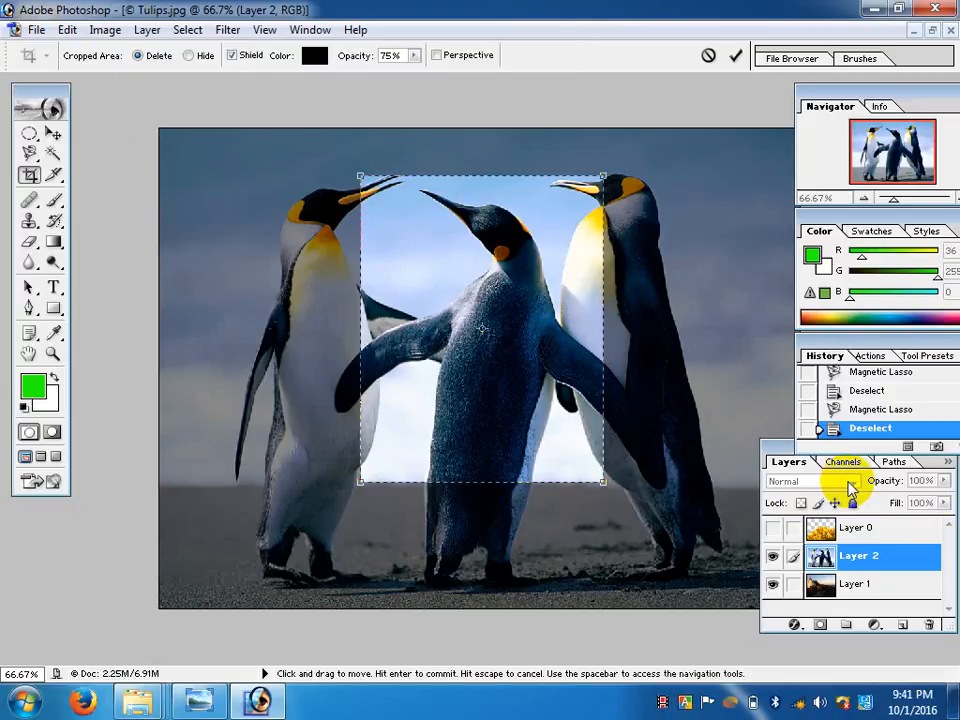
pyautogui.press('Return')
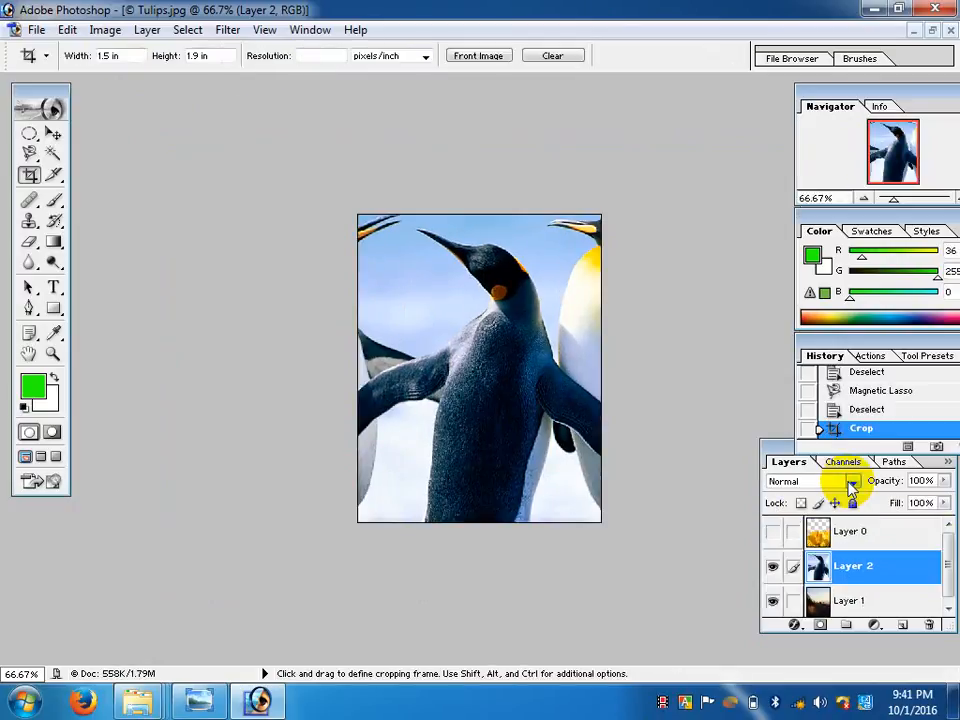
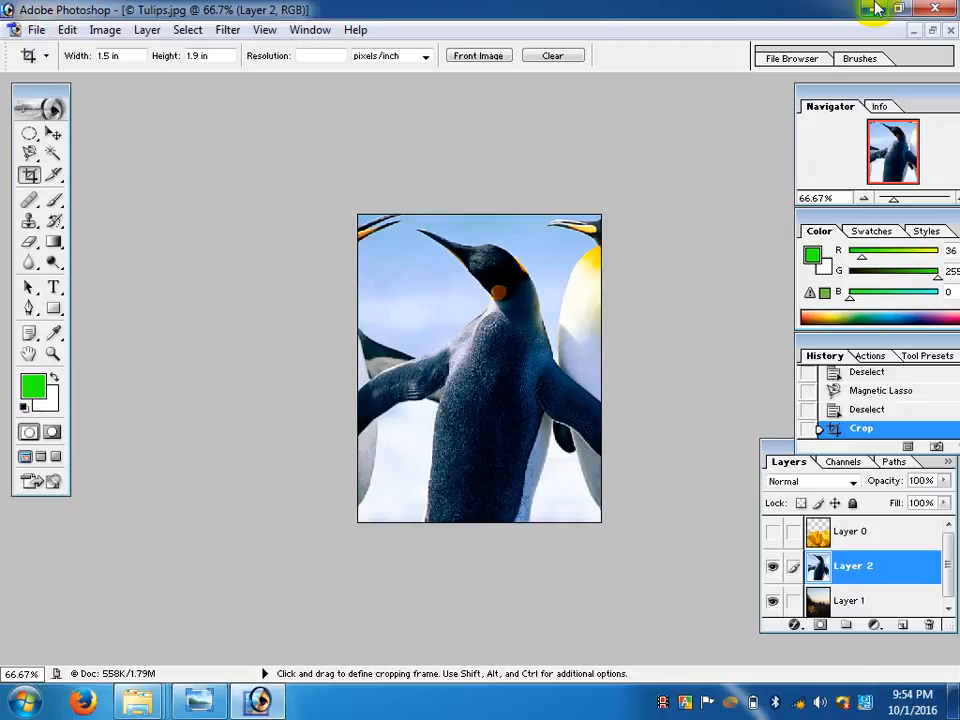
# - Close Photoshop, discarding the unsaved changes to both Tulips.jpg and 1st Class.jpg
pyautogui.click(933, 10)
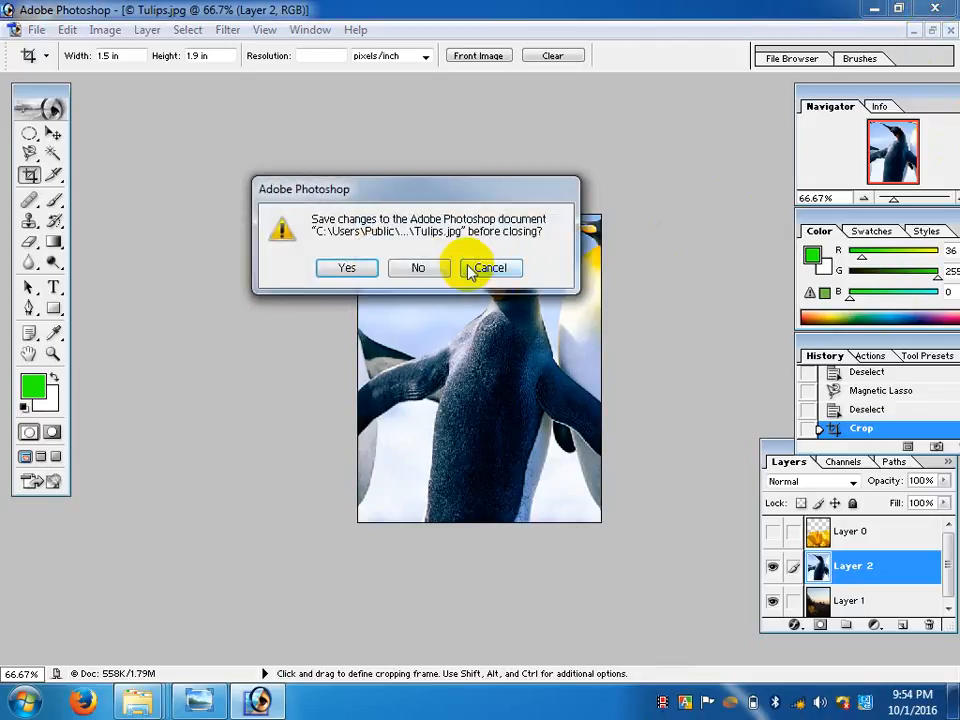
pyautogui.click(433, 267)
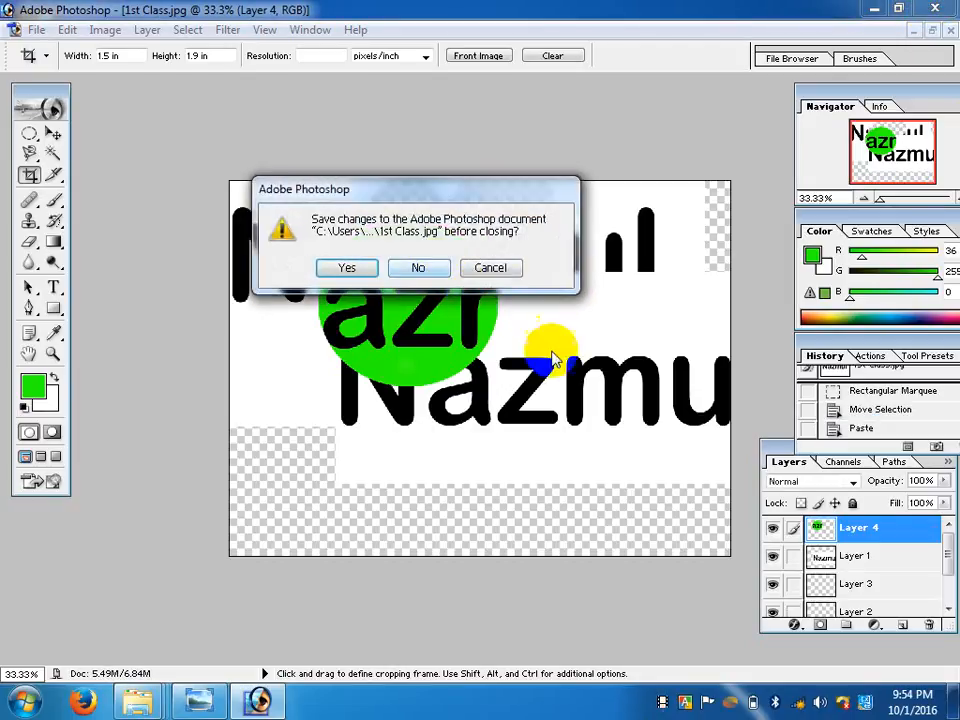
pyautogui.click(433, 267)
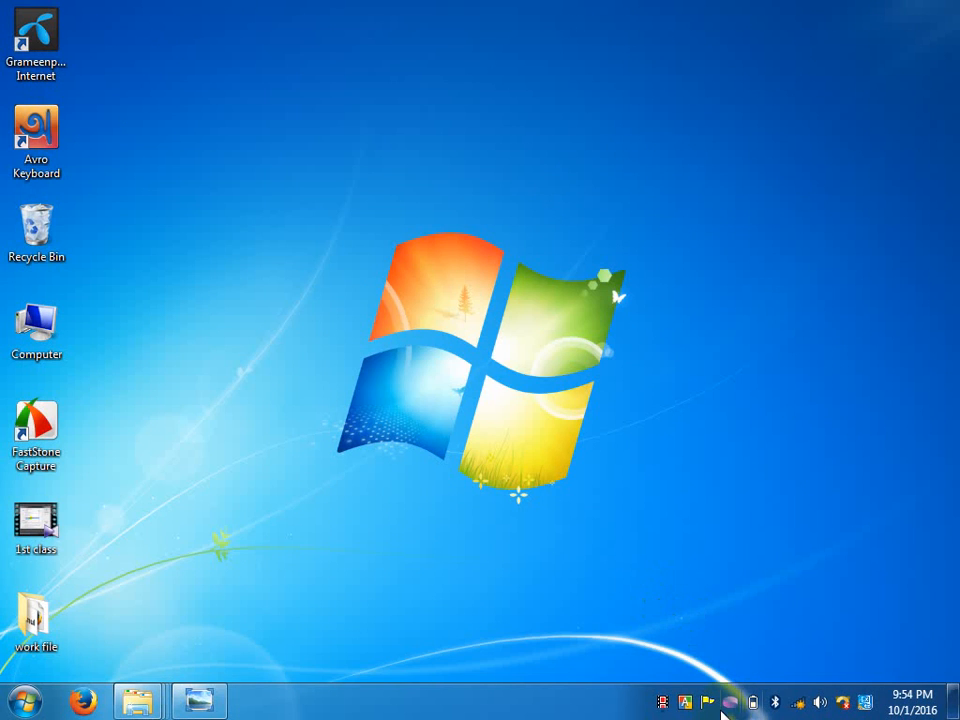